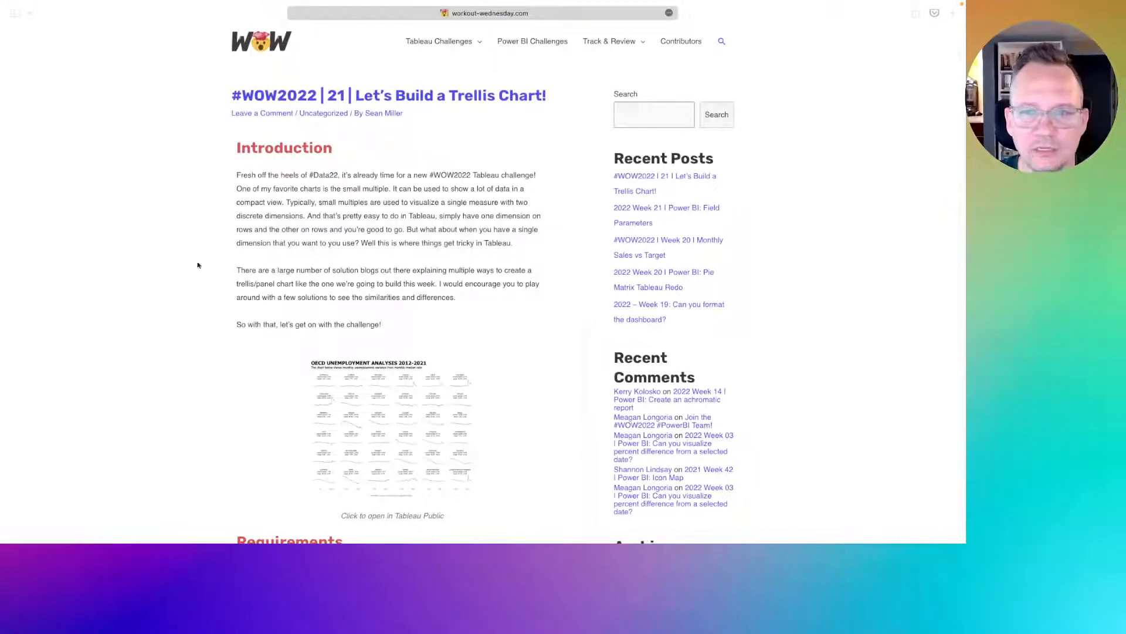
- Open the OECD Unemployment Rate_Full Data CSV from Downloads as a data source and go to Sheet 1
key("ctrl+Right")
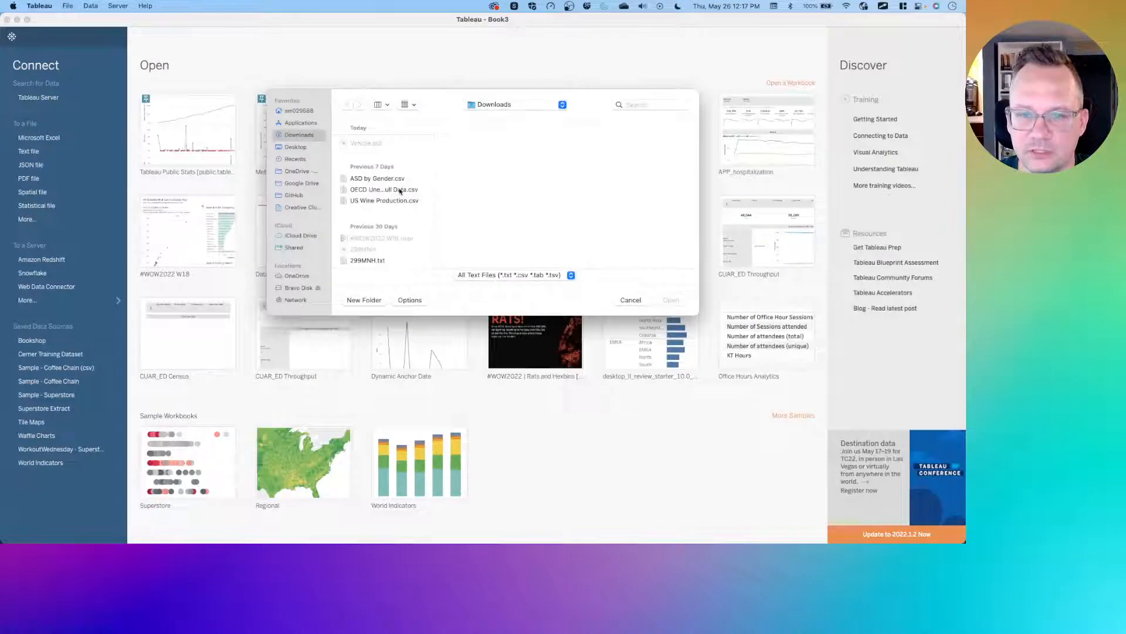
left_click(371, 190)
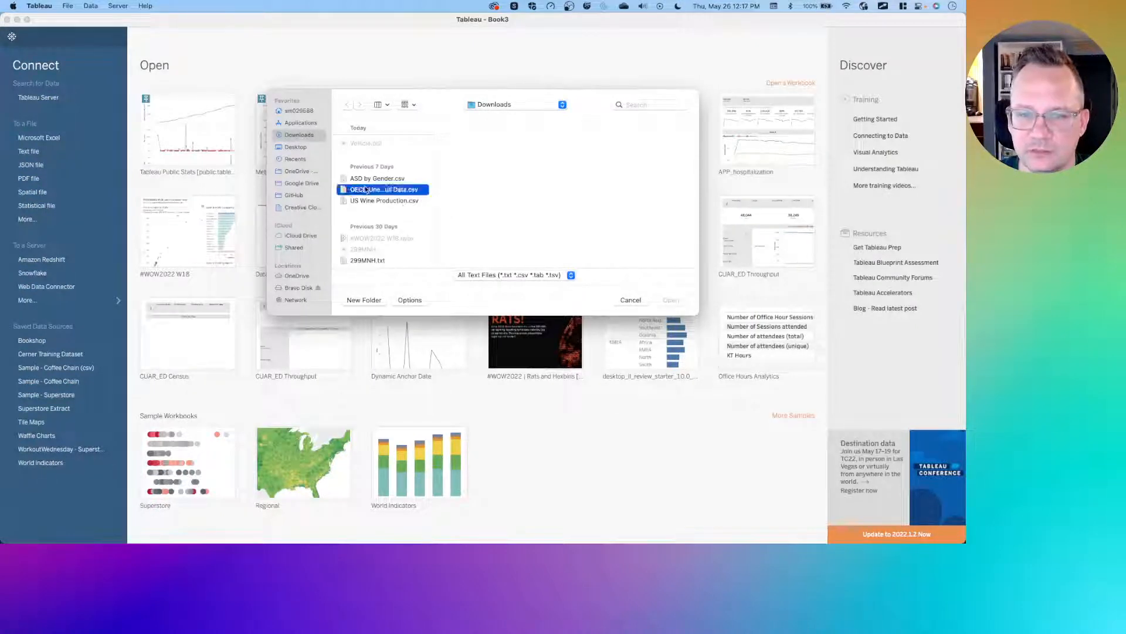
left_click(671, 300)
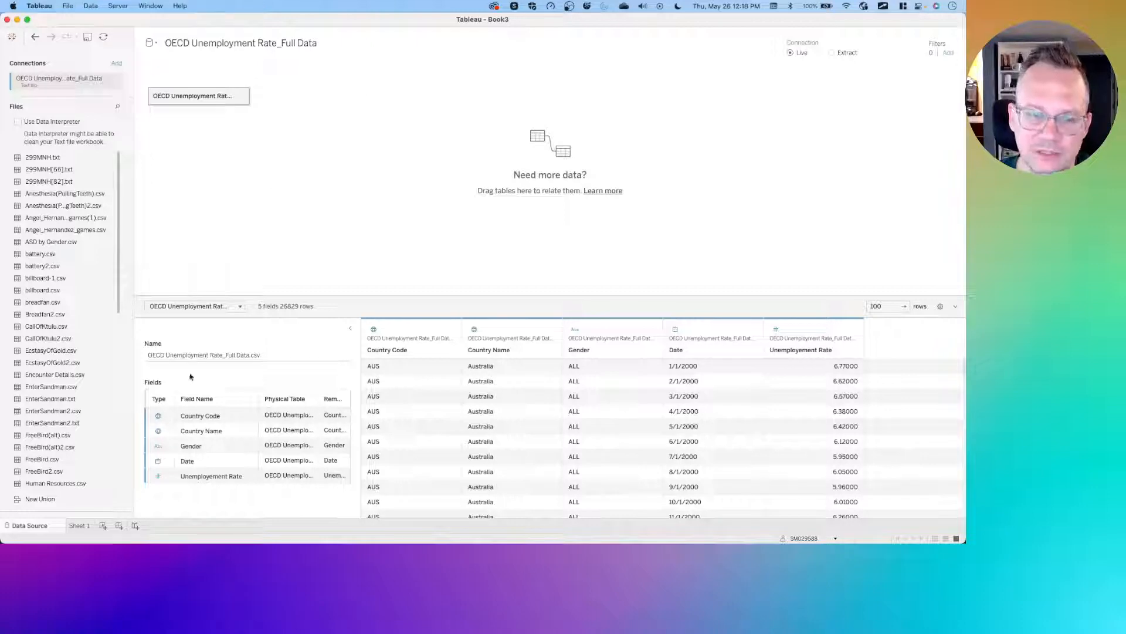
left_click(84, 526)
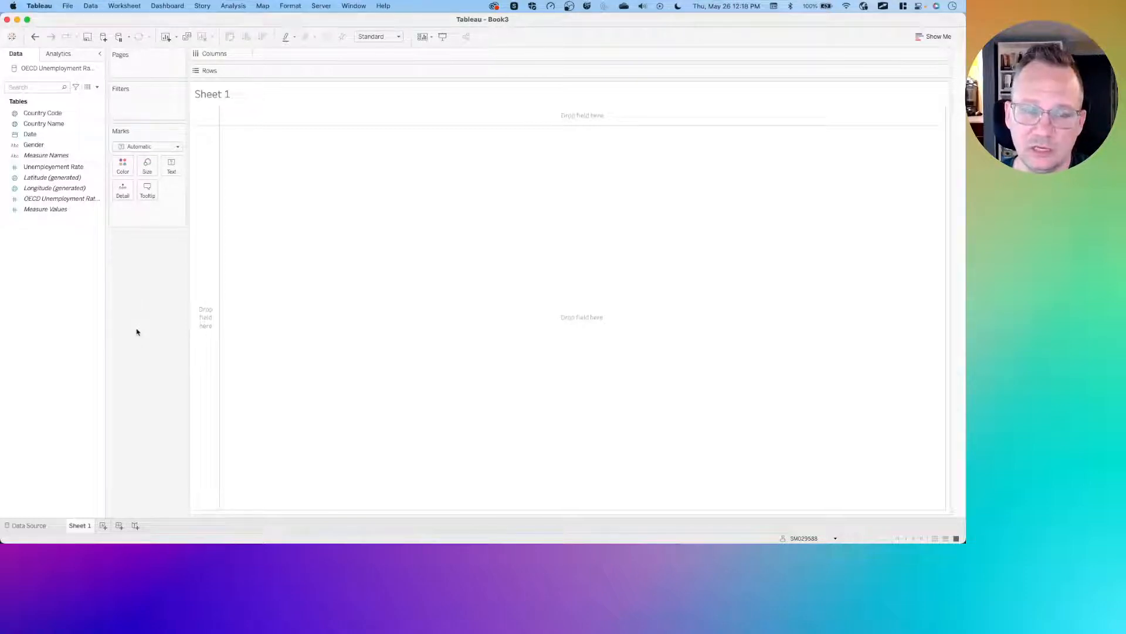
- Review the challenge requirements on the Workout Wednesday page, highlighting the 2012-and-beyond filter requirement
key("ctrl+Left")
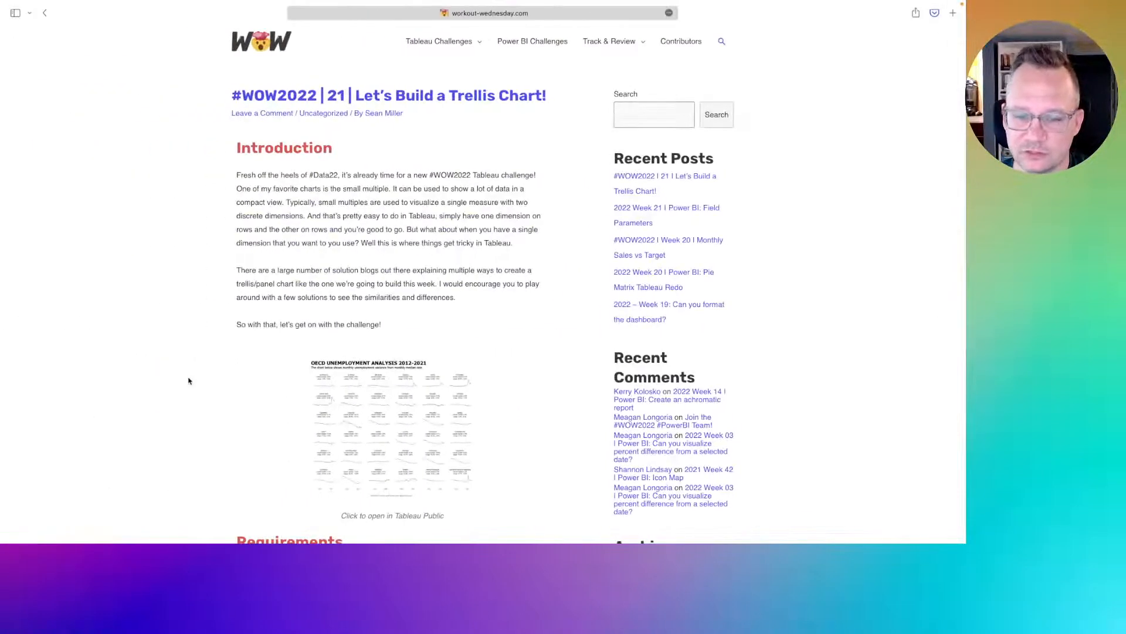
scroll(188, 381, "down", 3)
scroll(188, 381, "down", 3)
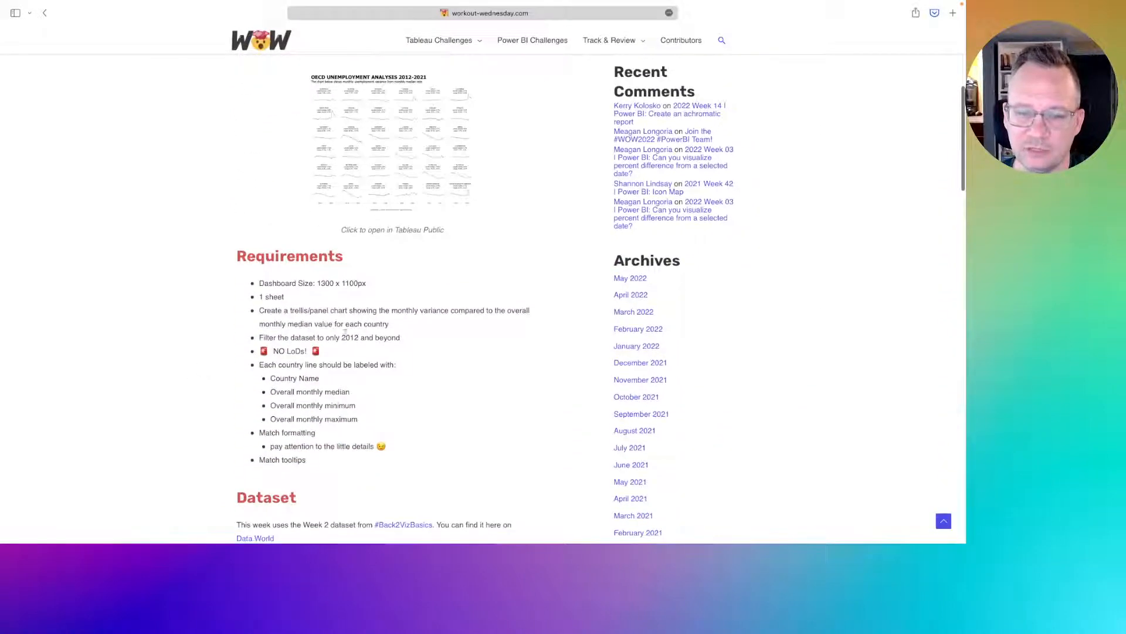
left_click_drag(401, 339, 253, 340)
key("ctrl+Right")
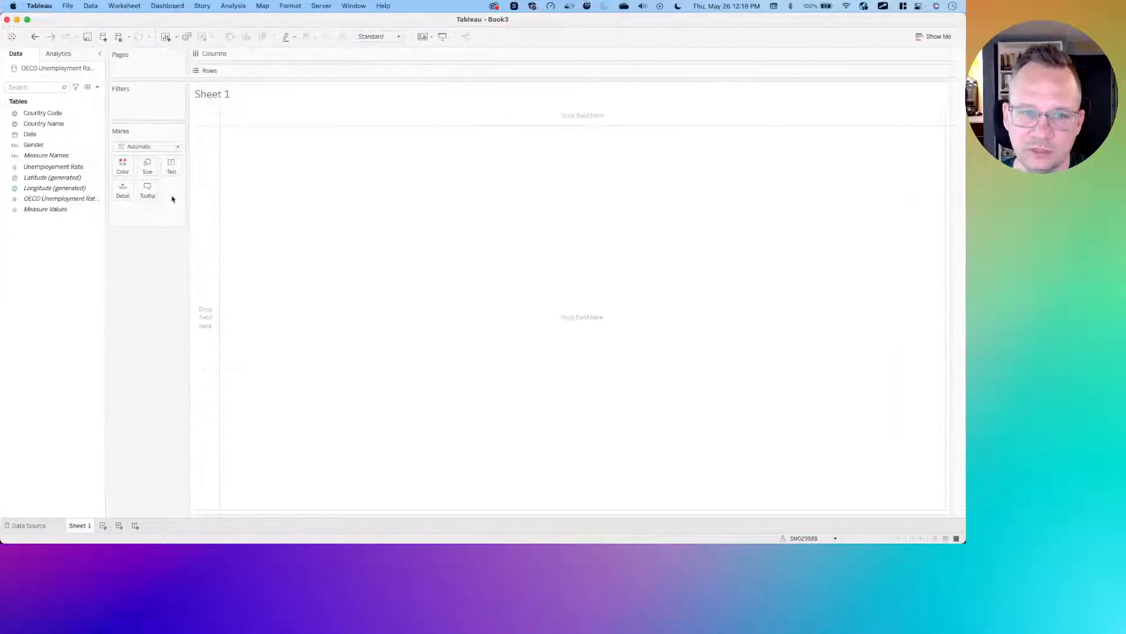
- Start a data source filter on the Date field, choosing to filter by Years
left_click(90, 6)
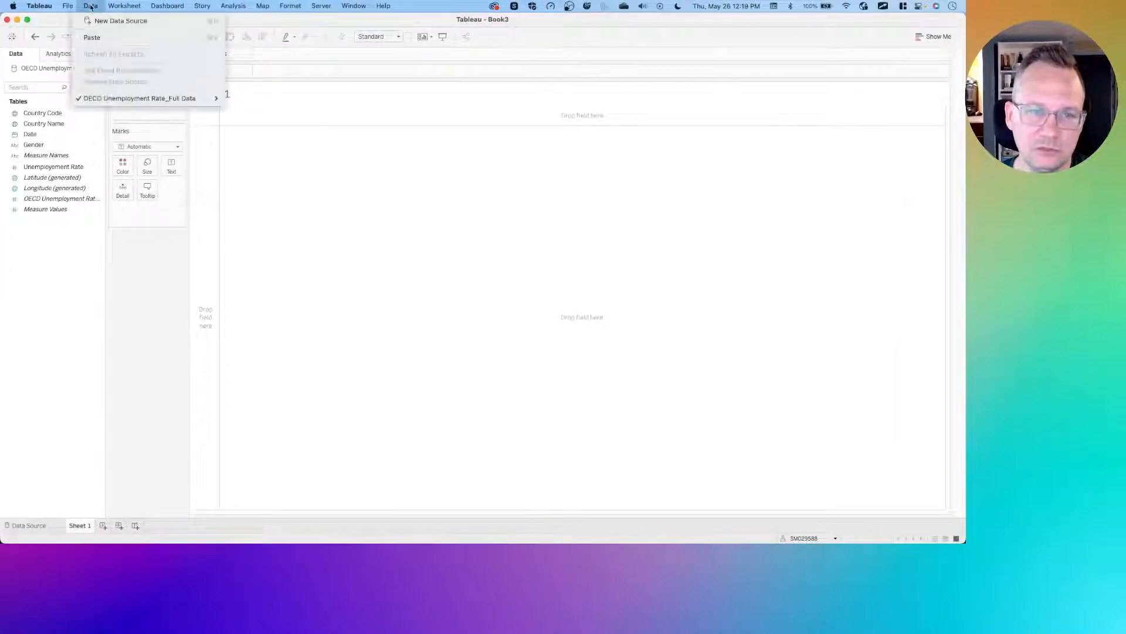
mouse_move(147, 98)
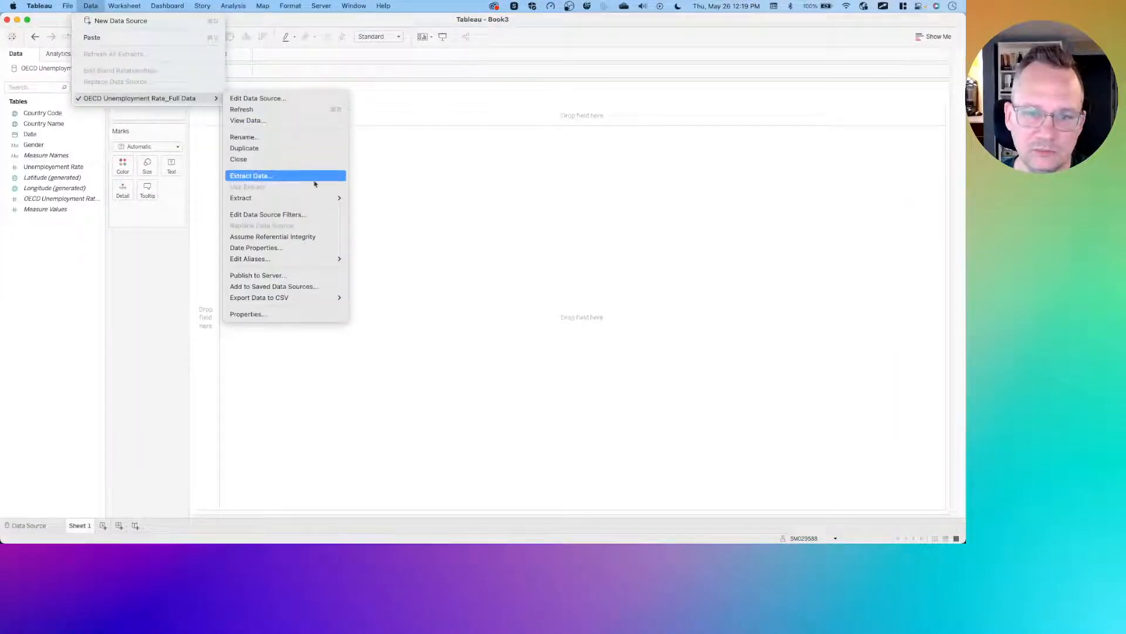
left_click(258, 215)
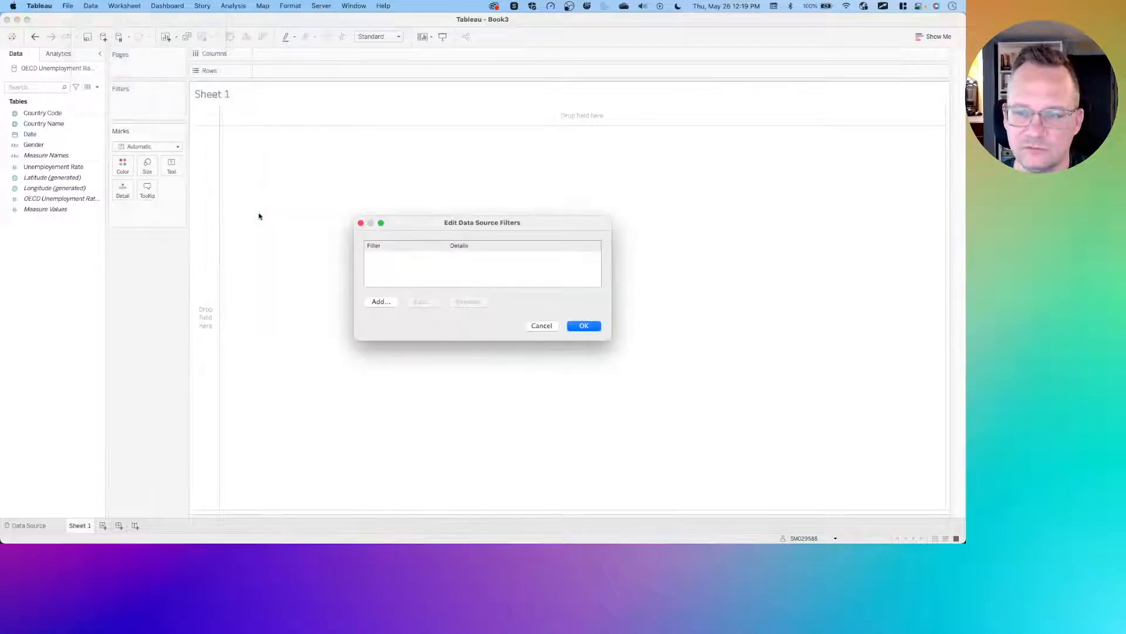
left_click(387, 302)
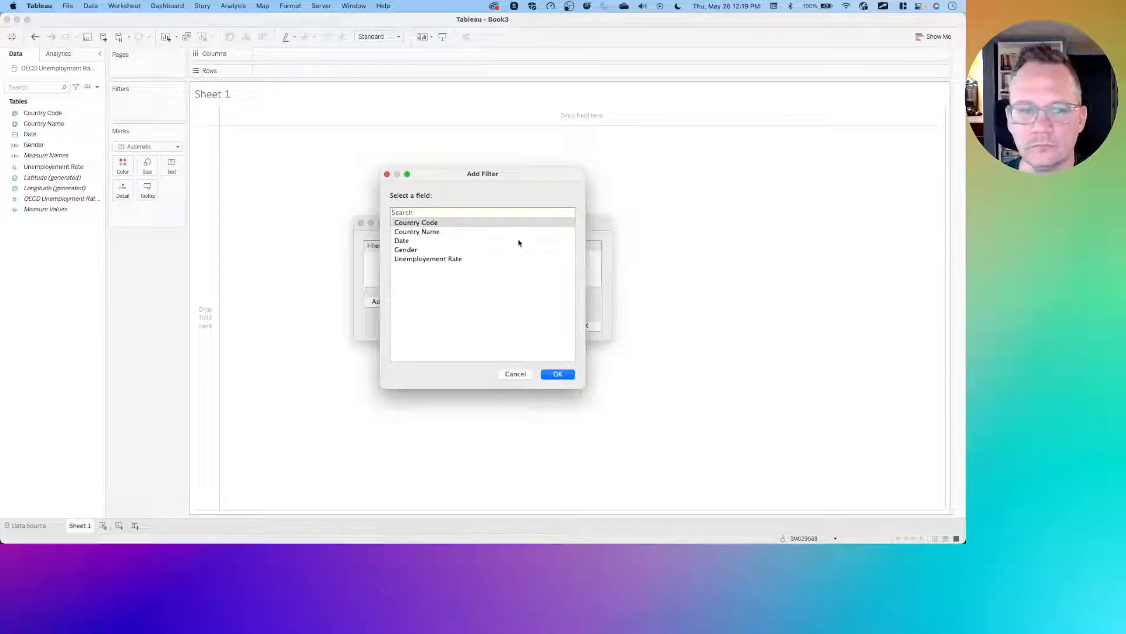
left_click(411, 242)
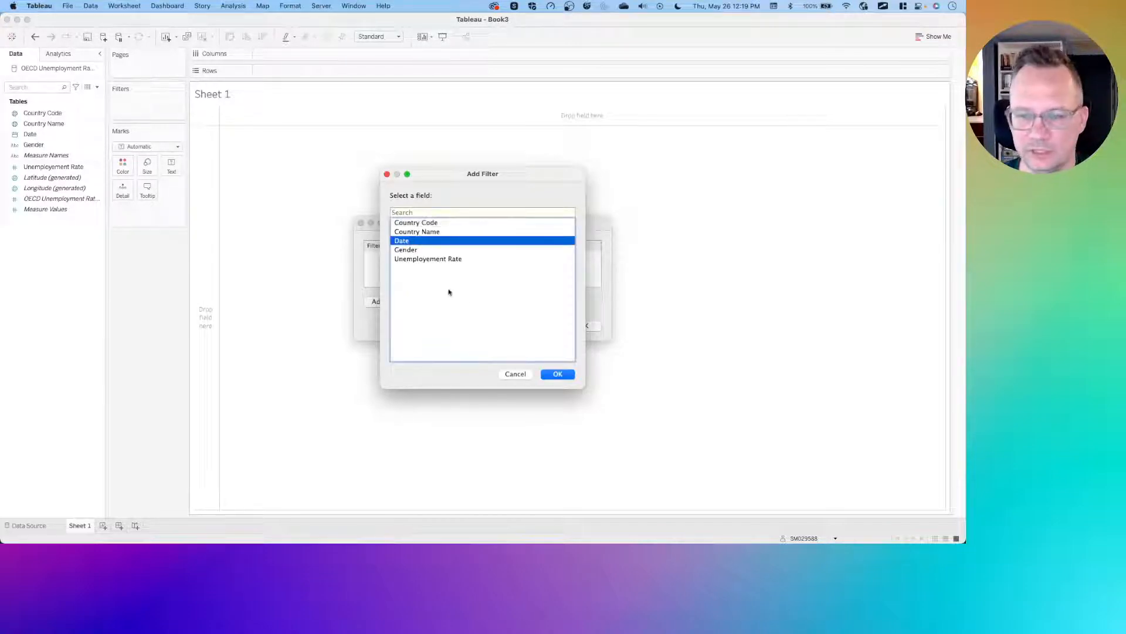
left_click(558, 374)
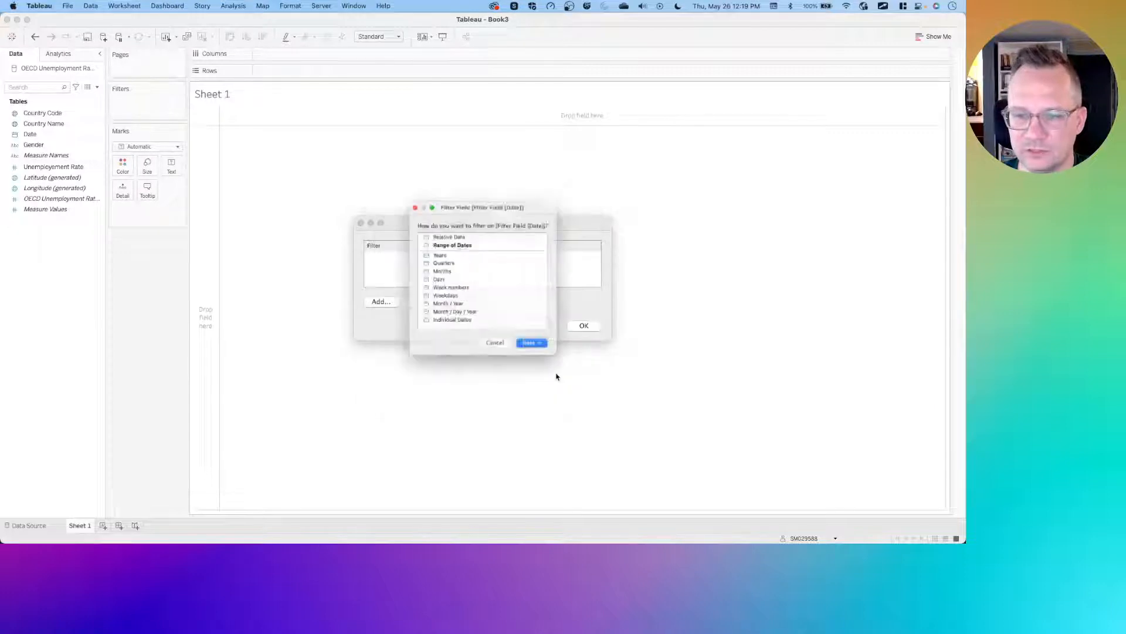
left_click(434, 251)
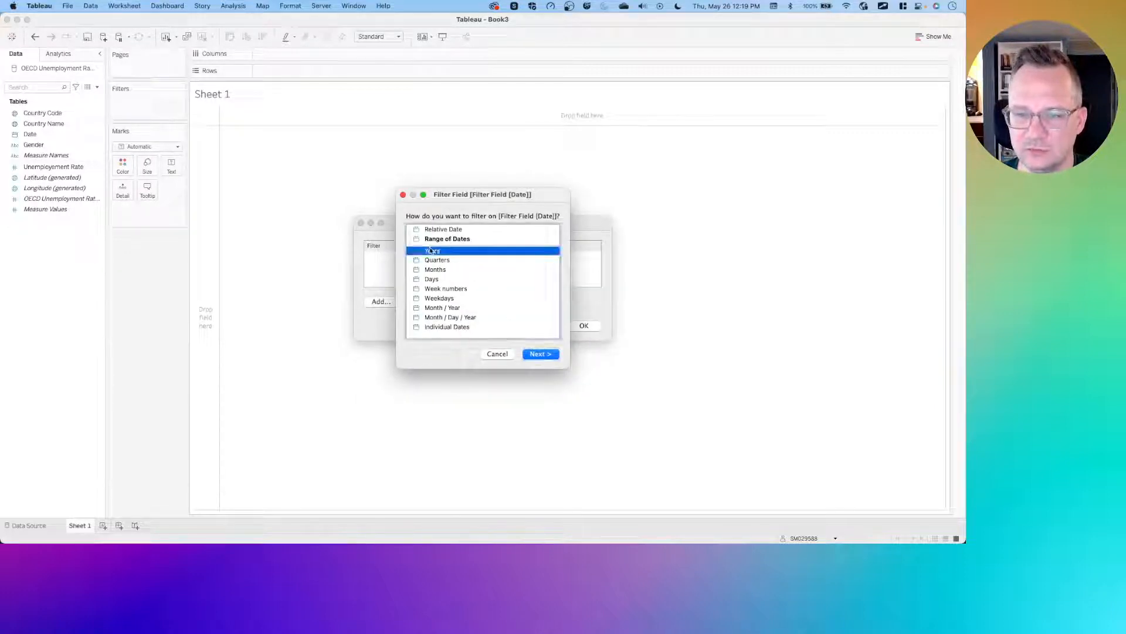
left_click(541, 354)
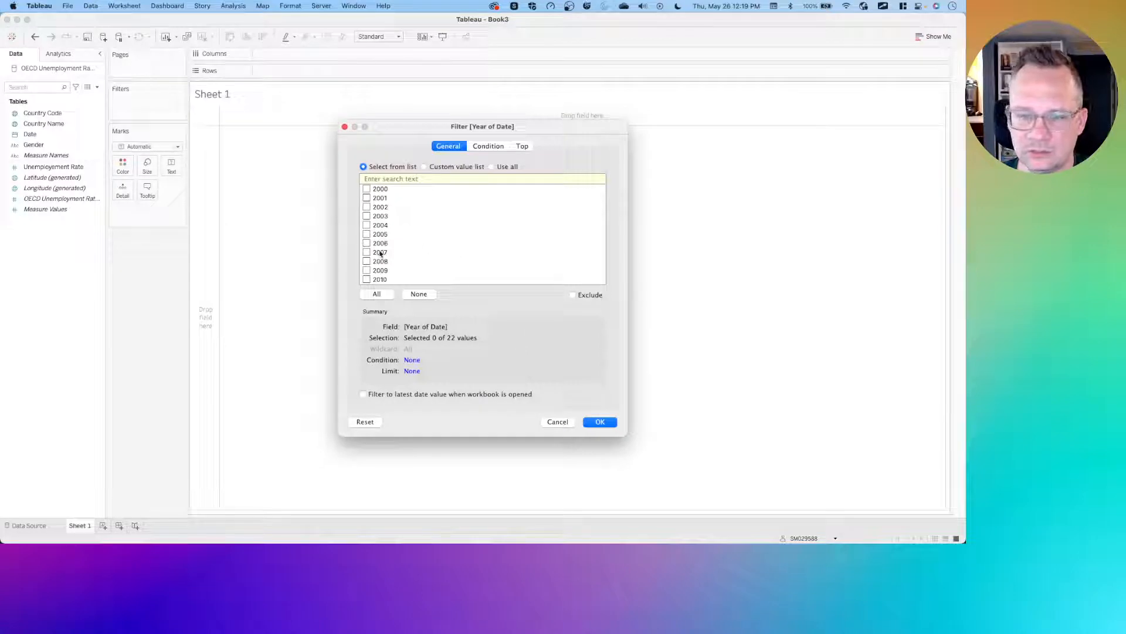
- Select the years 2012 through 2021 in the Year of Date filter and apply it
scroll(381, 250, "down", 5)
left_click(366, 210)
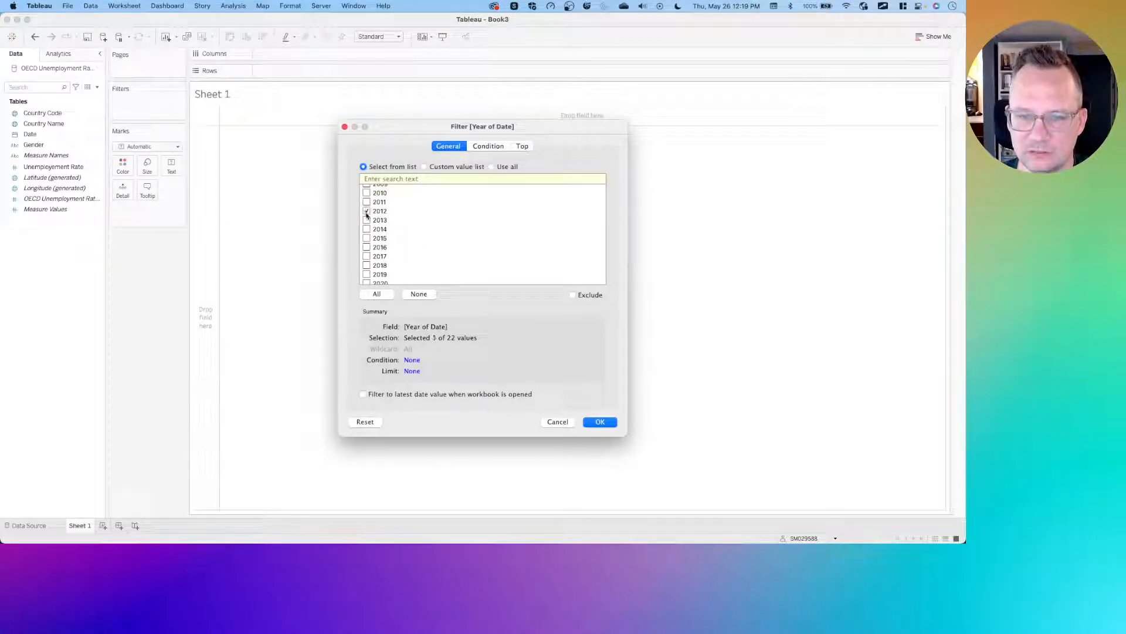
left_click(366, 220)
left_click(367, 228)
left_click(366, 237)
left_click(366, 247)
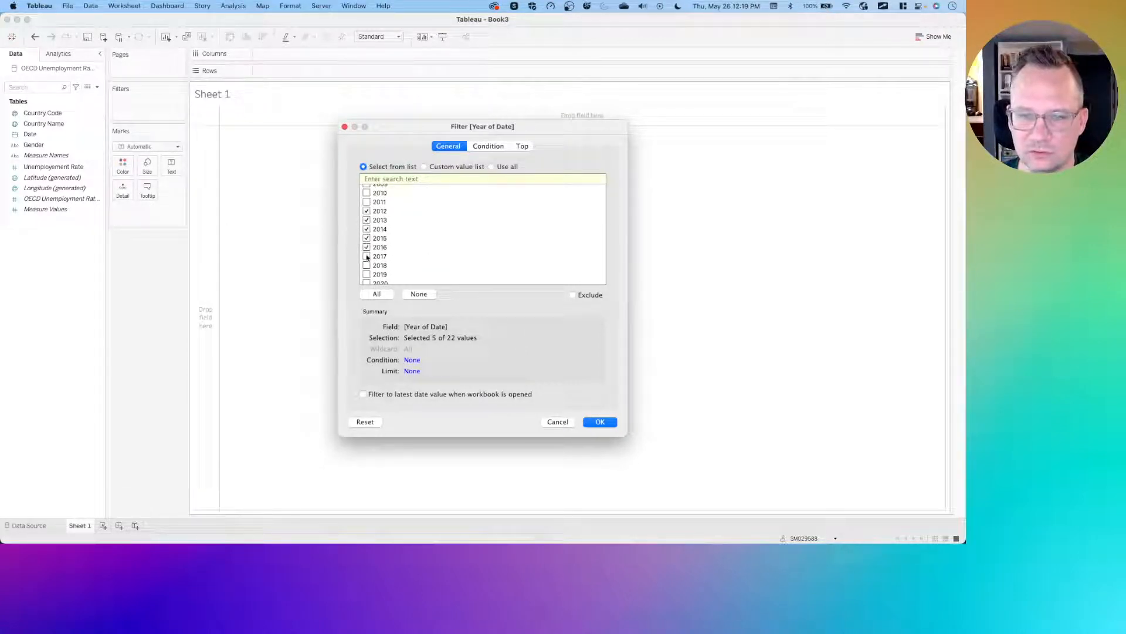
left_click(367, 256)
left_click(366, 266)
left_click(367, 274)
scroll(367, 276, "down", 1)
scroll(367, 276, "down", 1)
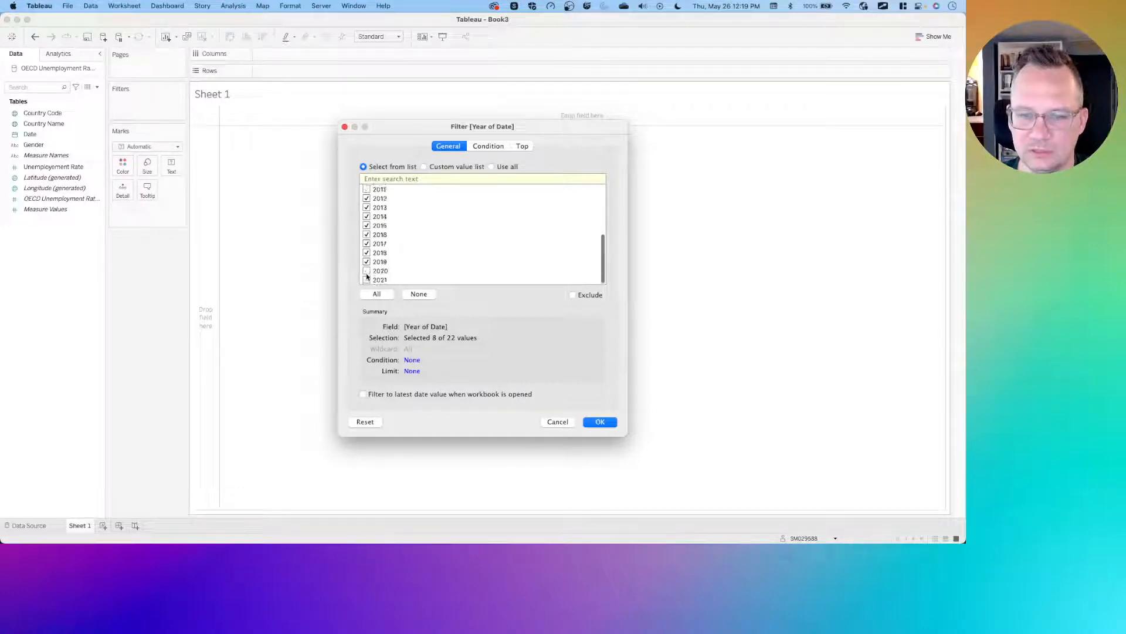
left_click(367, 271)
left_click(367, 280)
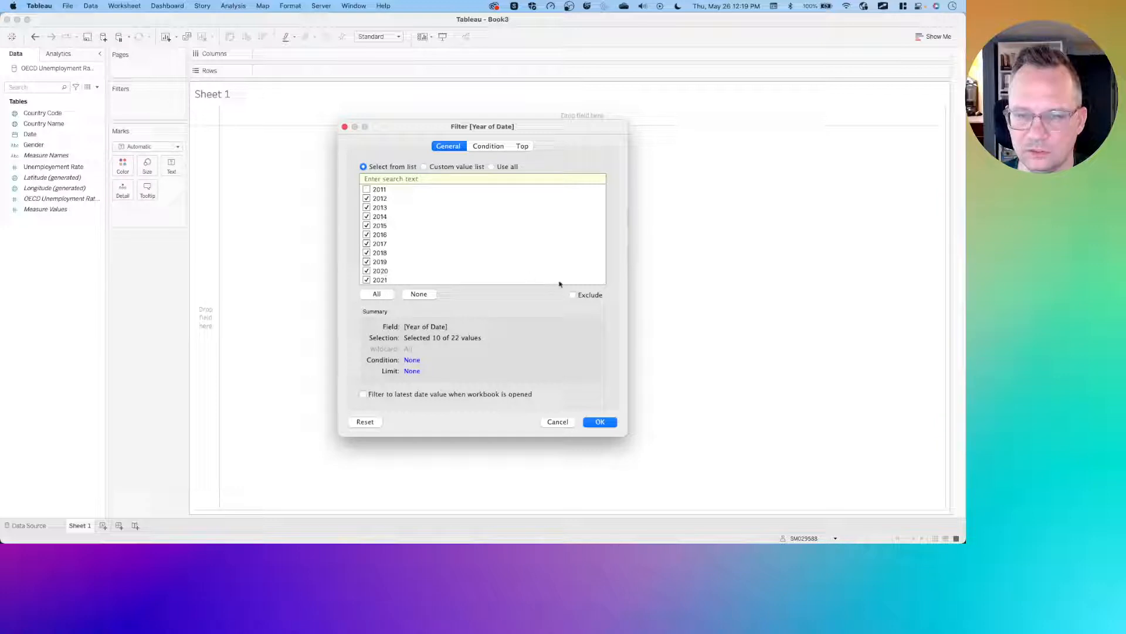
left_click(601, 421)
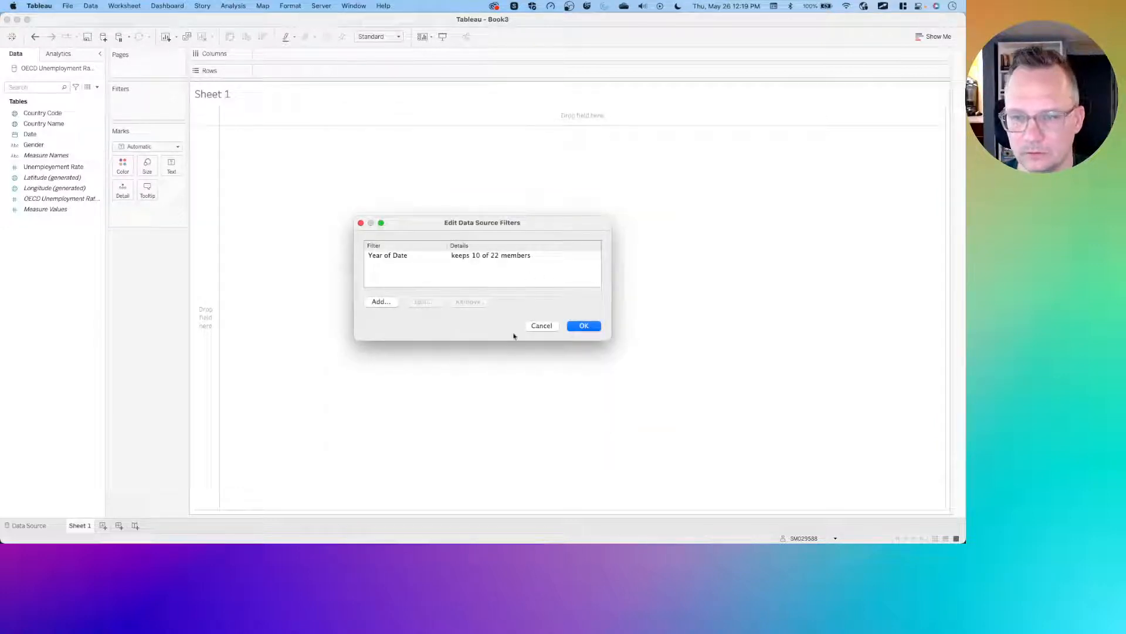
- Add a Gender data source filter keeping ALL and confirm the data source filters
left_click(381, 304)
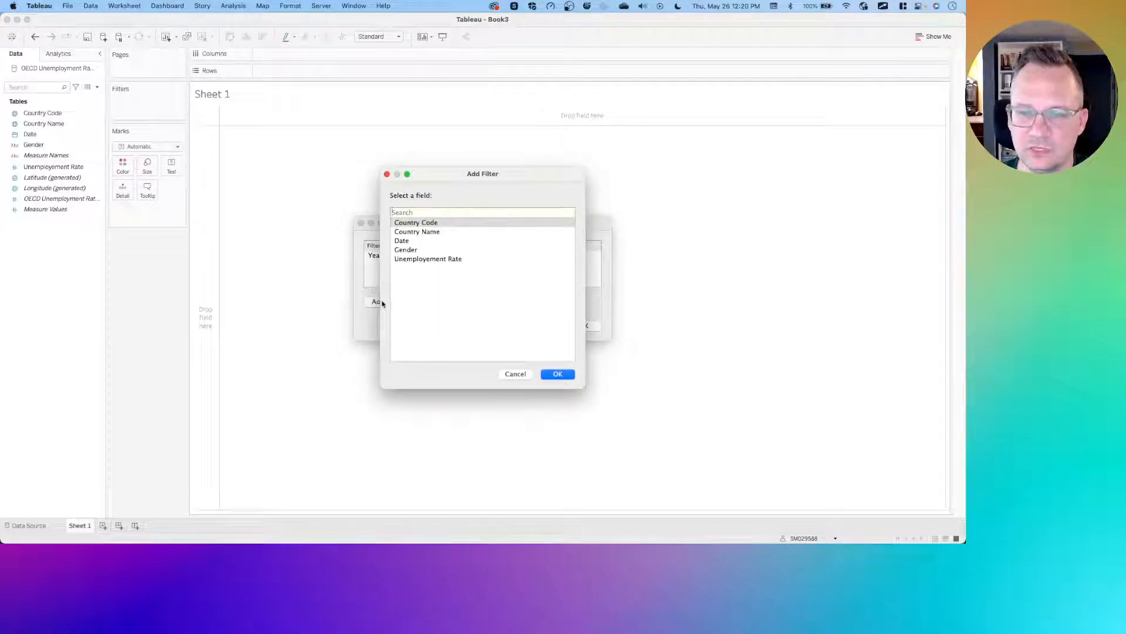
double_click(416, 250)
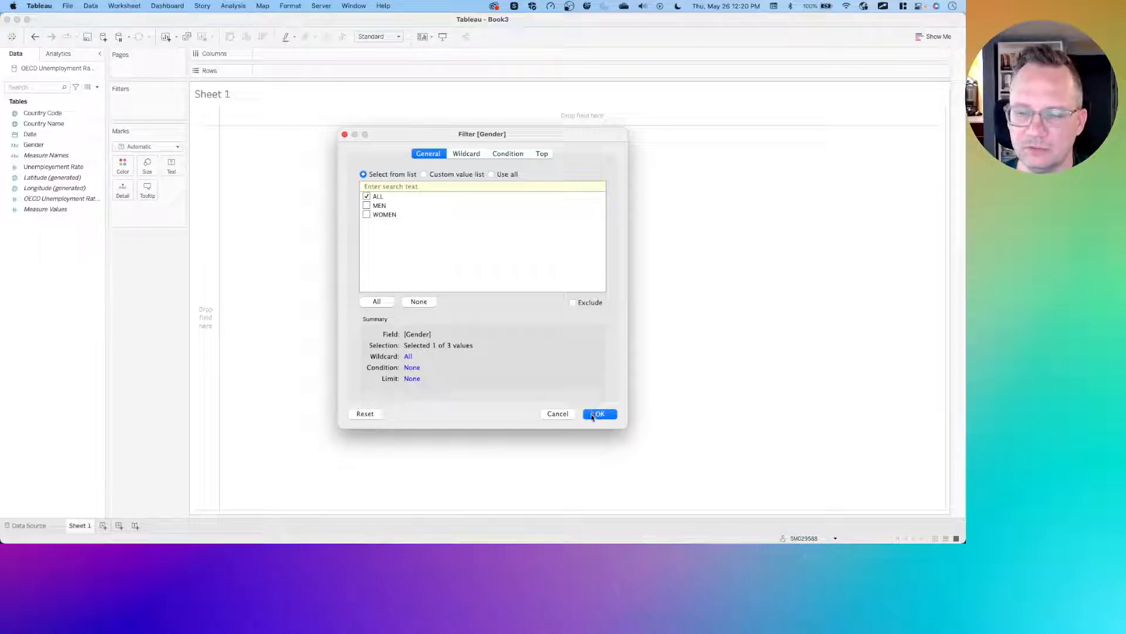
left_click(593, 415)
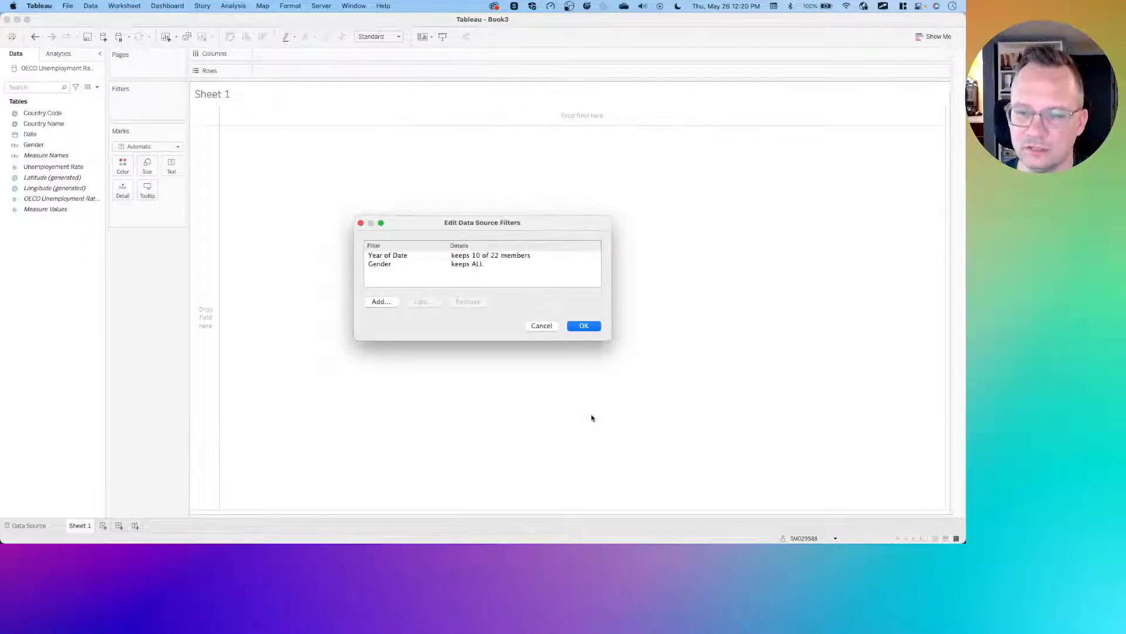
left_click(584, 327)
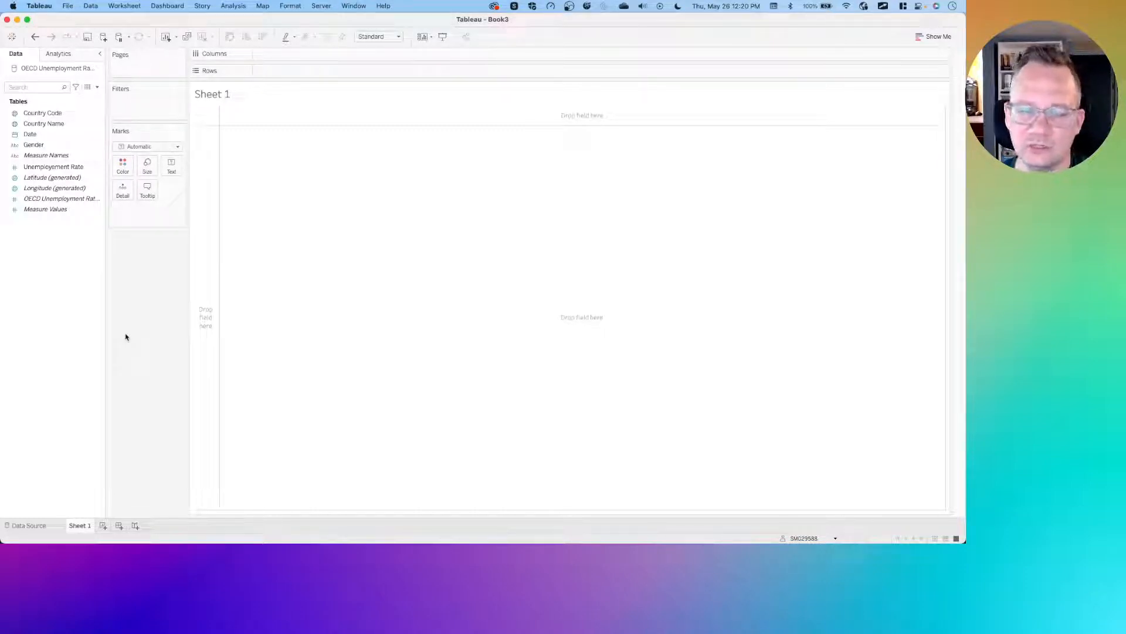
- Switch to the browser and search Google for tableau trellis chart in a new tab
key("ctrl+Left")
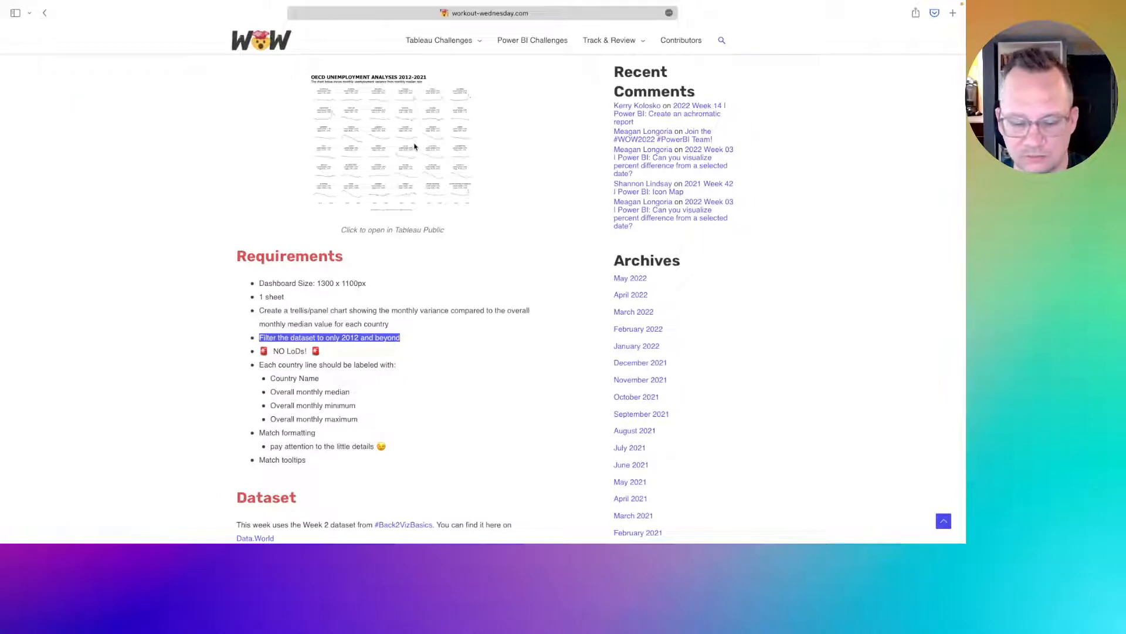
key("super+t")
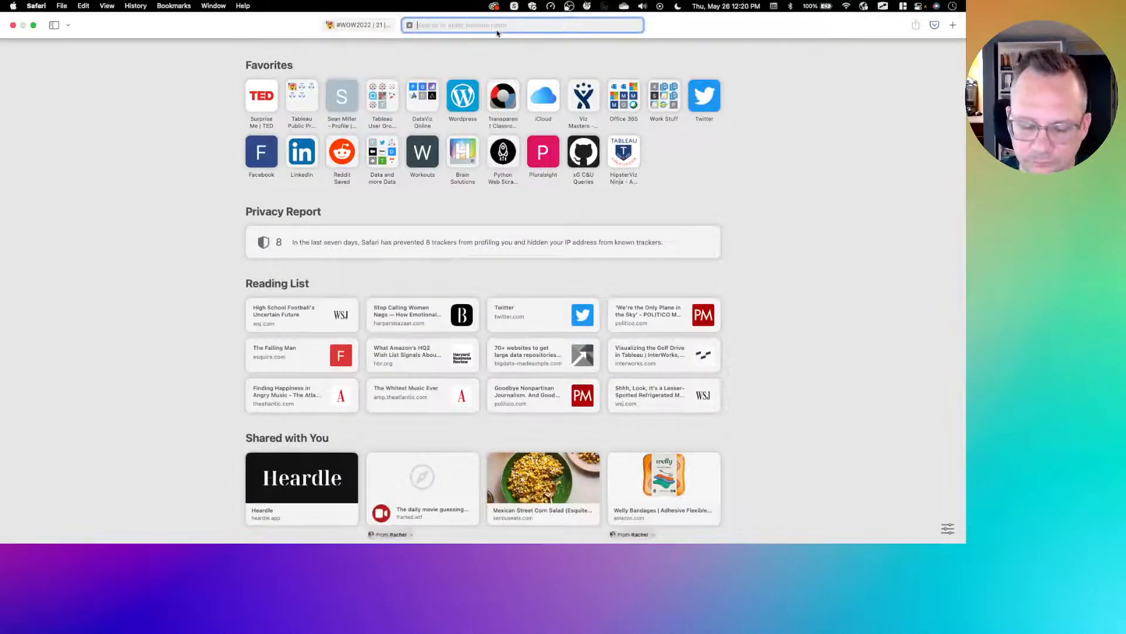
type("Tableau")
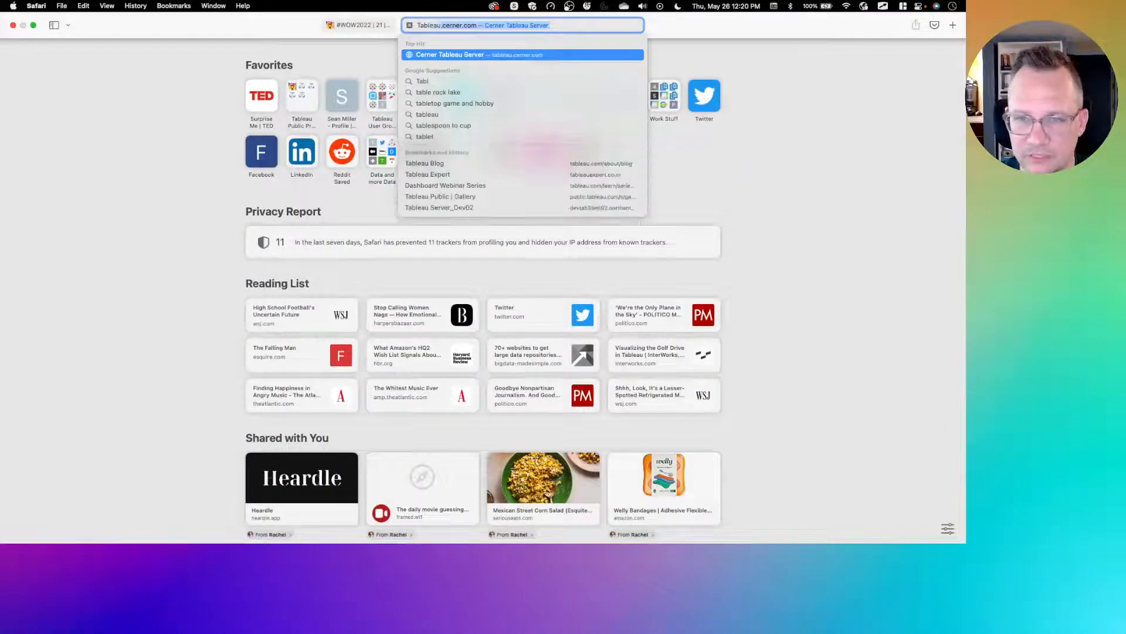
type(" trellis")
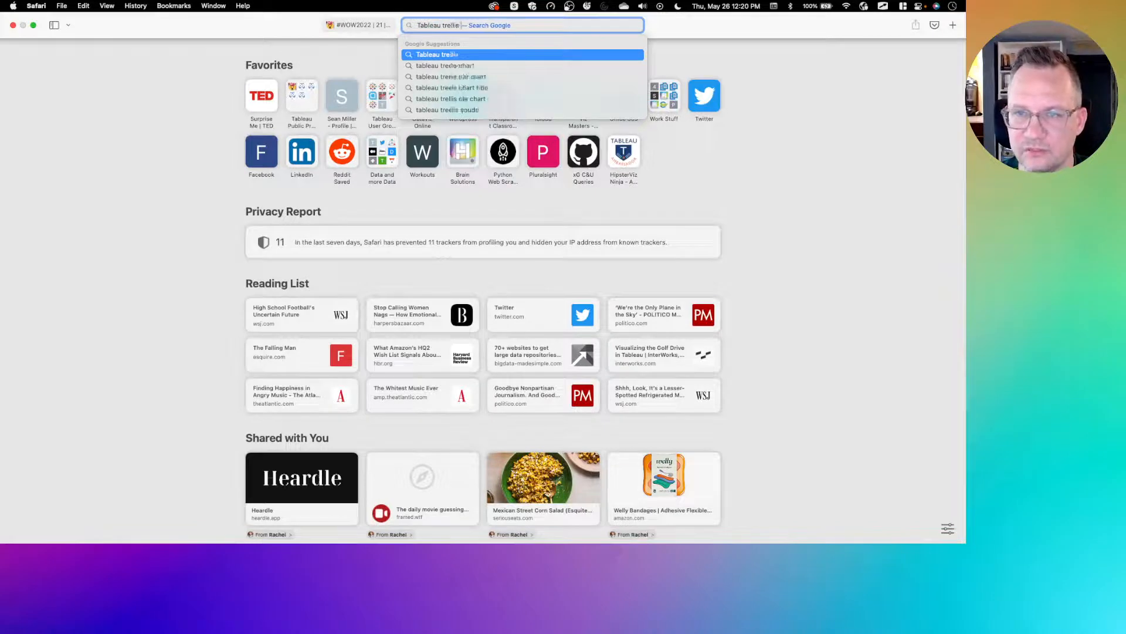
key("Down")
key("Return")
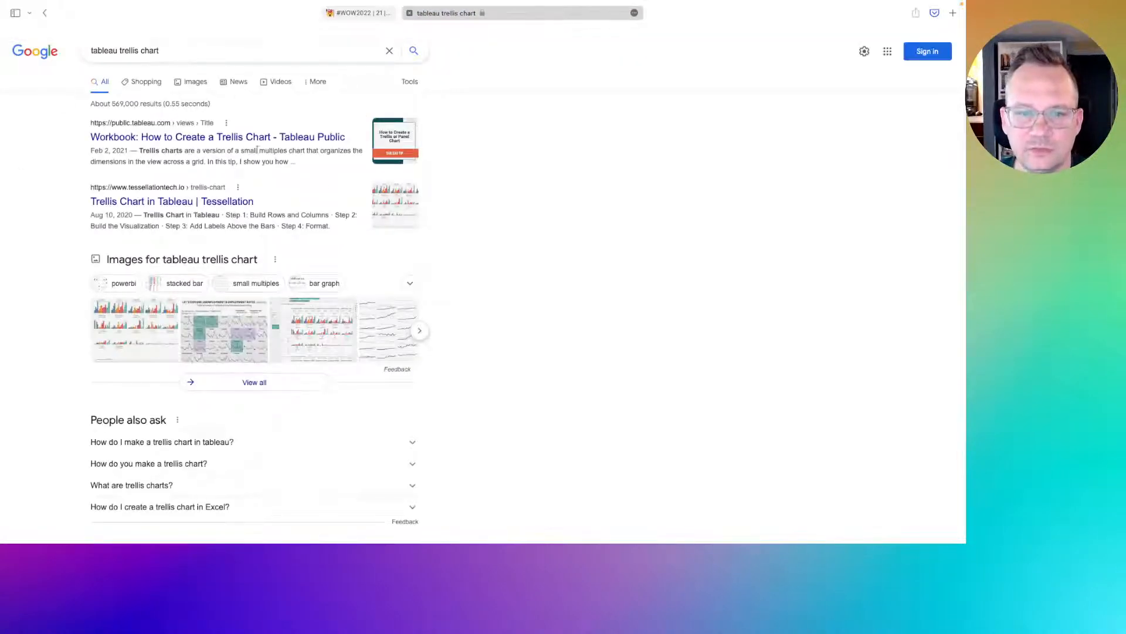
- Browse the search results for trellis chart tutorials
scroll(365, 369, "down", 7)
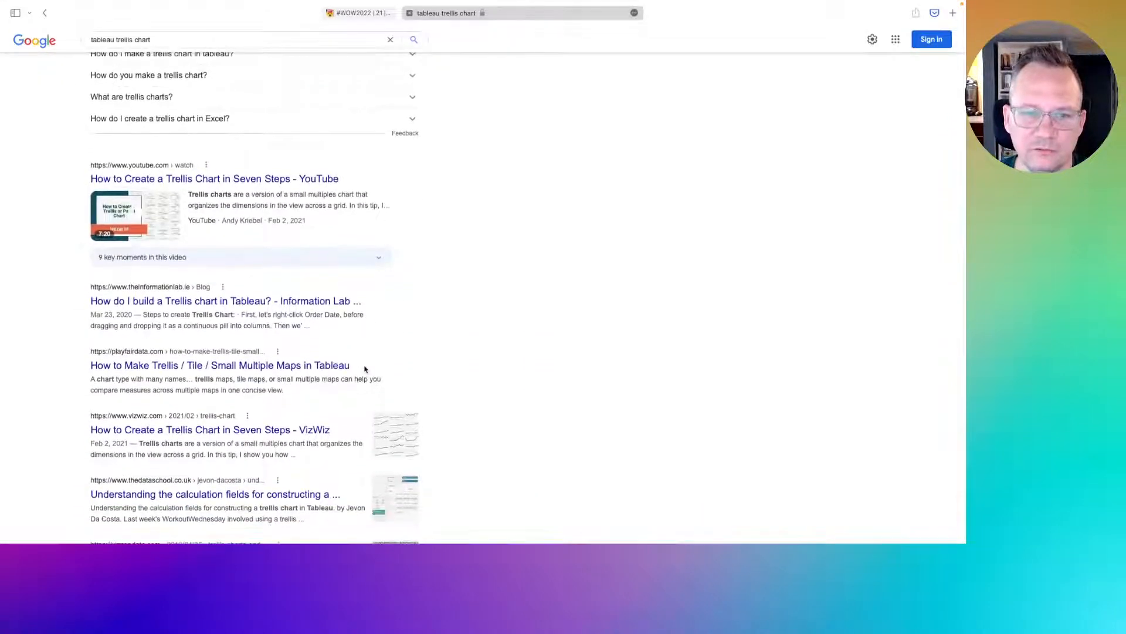
scroll(365, 368, "down", 2)
scroll(146, 258, "up", 3)
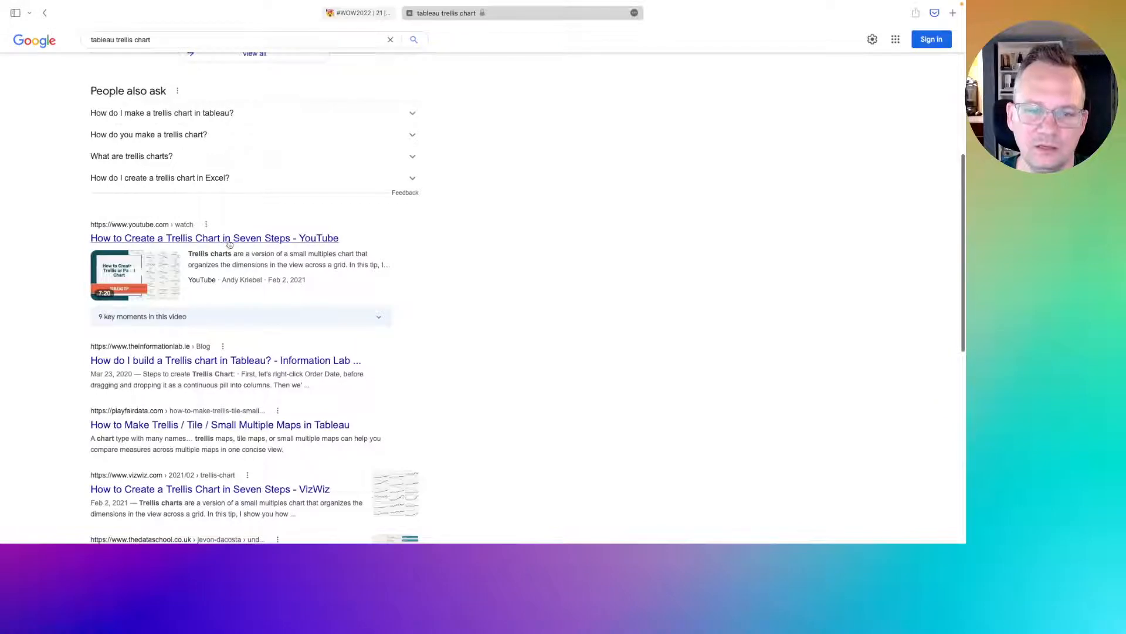
scroll(216, 232, "up", 5)
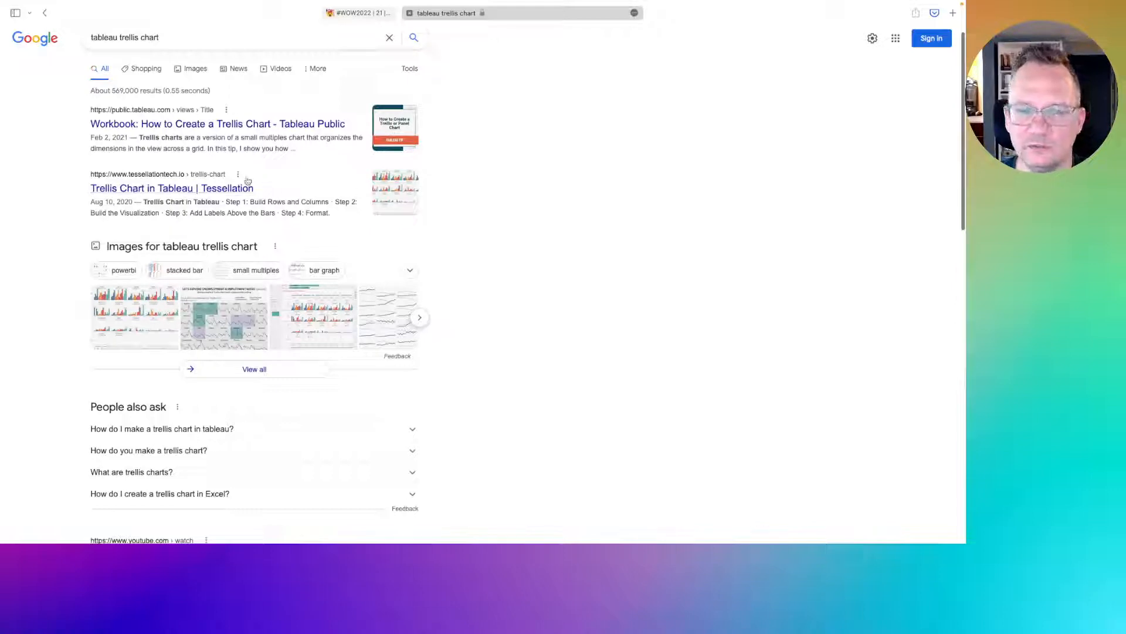
scroll(345, 217, "down", 7)
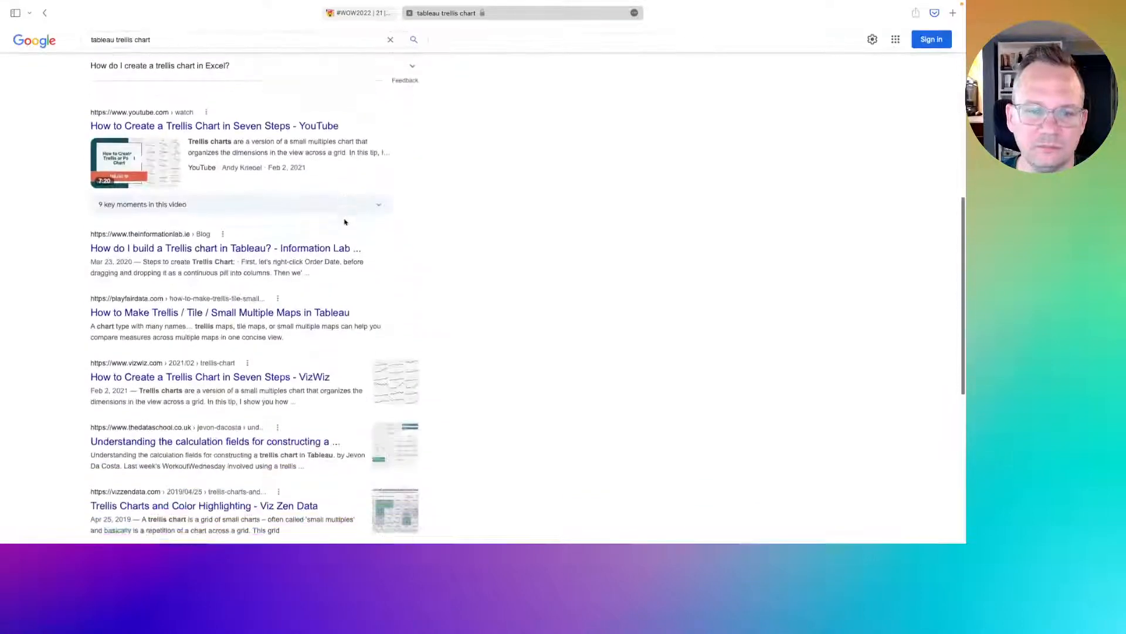
scroll(345, 222, "down", 1)
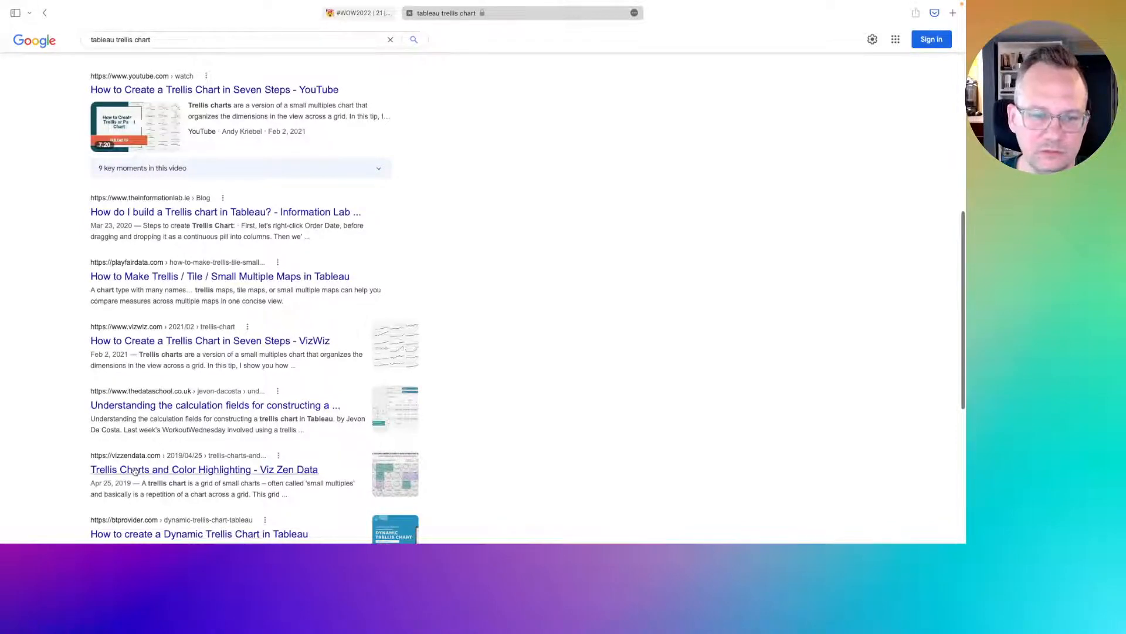
scroll(204, 319, "down", 3)
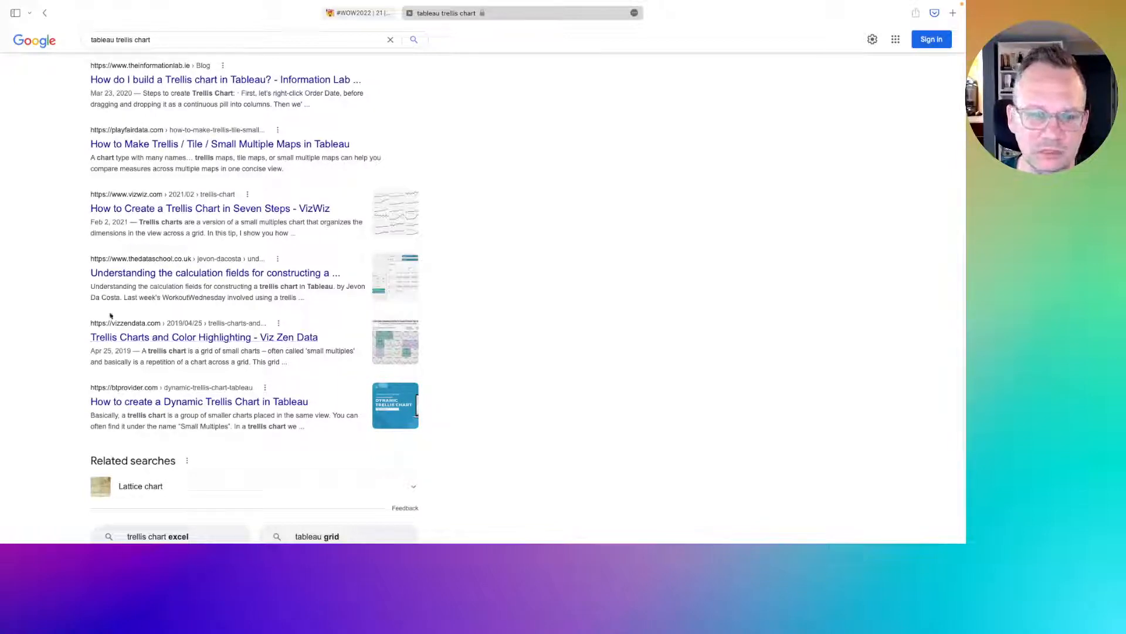
- Open the Playfair Data article on trellis and small multiple maps and read down to its calculated-field formulas
scroll(75, 441, "down", 2)
scroll(75, 441, "down", 2)
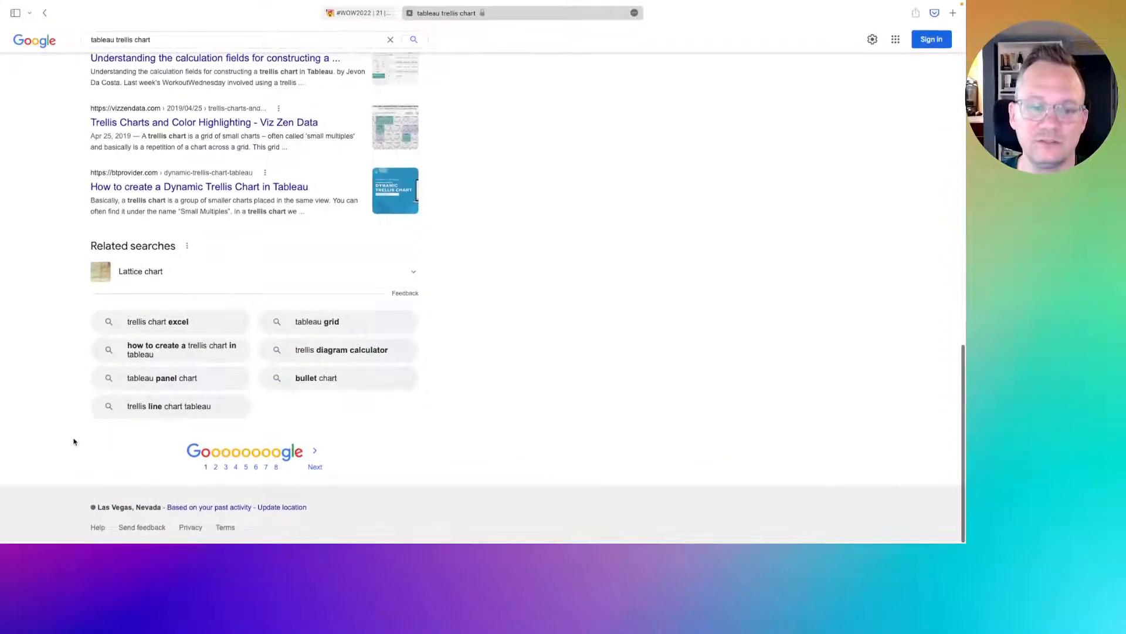
scroll(74, 441, "up", 5)
scroll(73, 441, "up", 3)
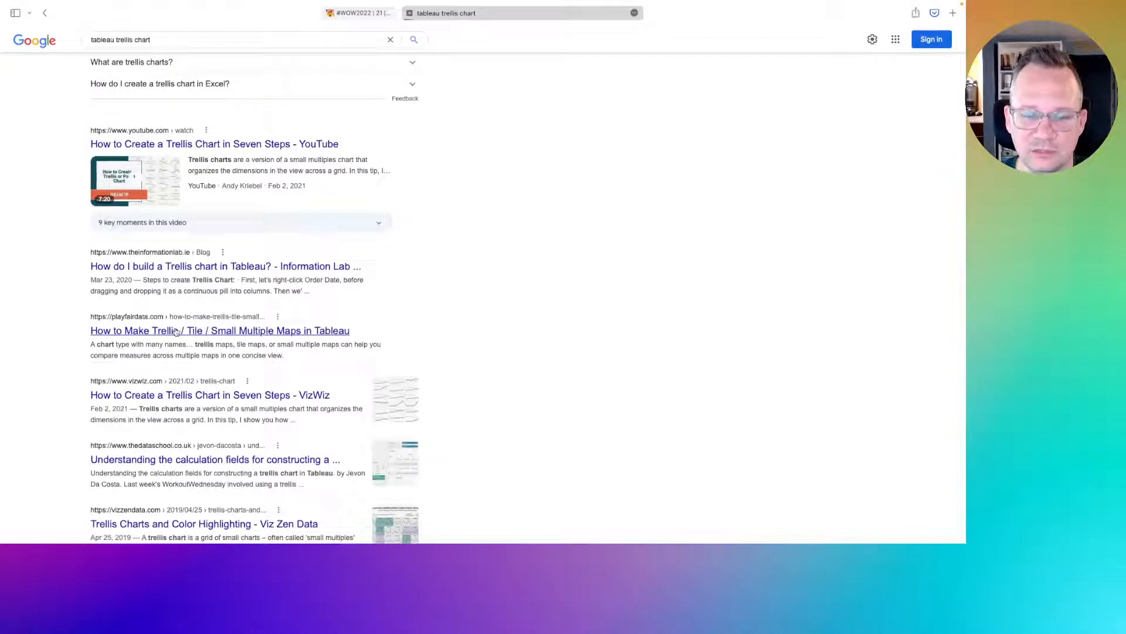
left_click(176, 332)
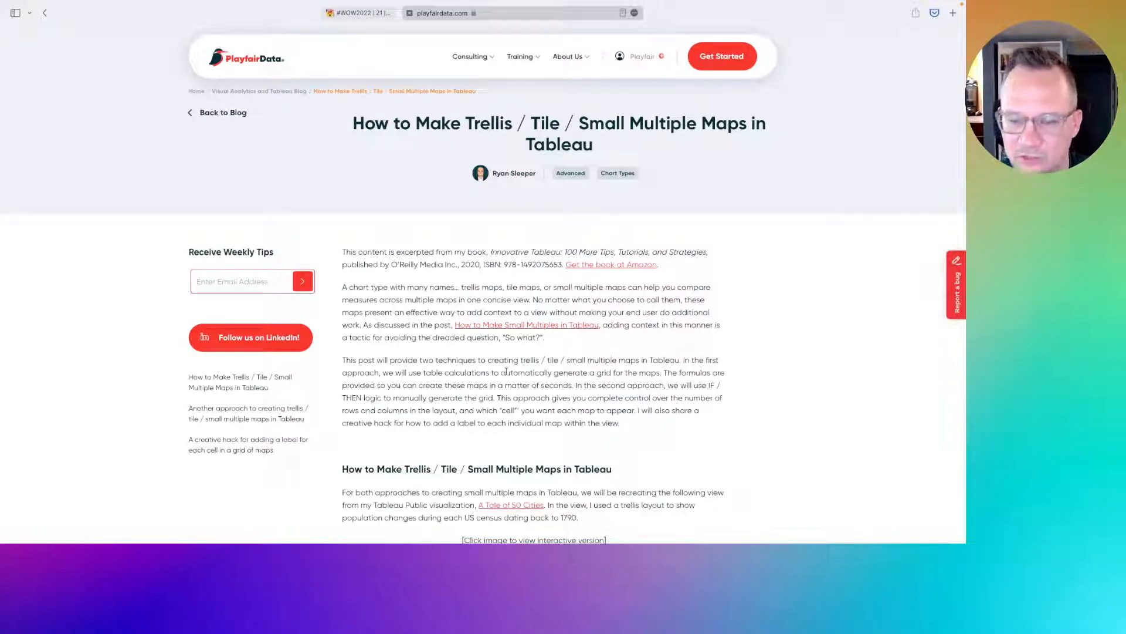
scroll(506, 371, "down", 5)
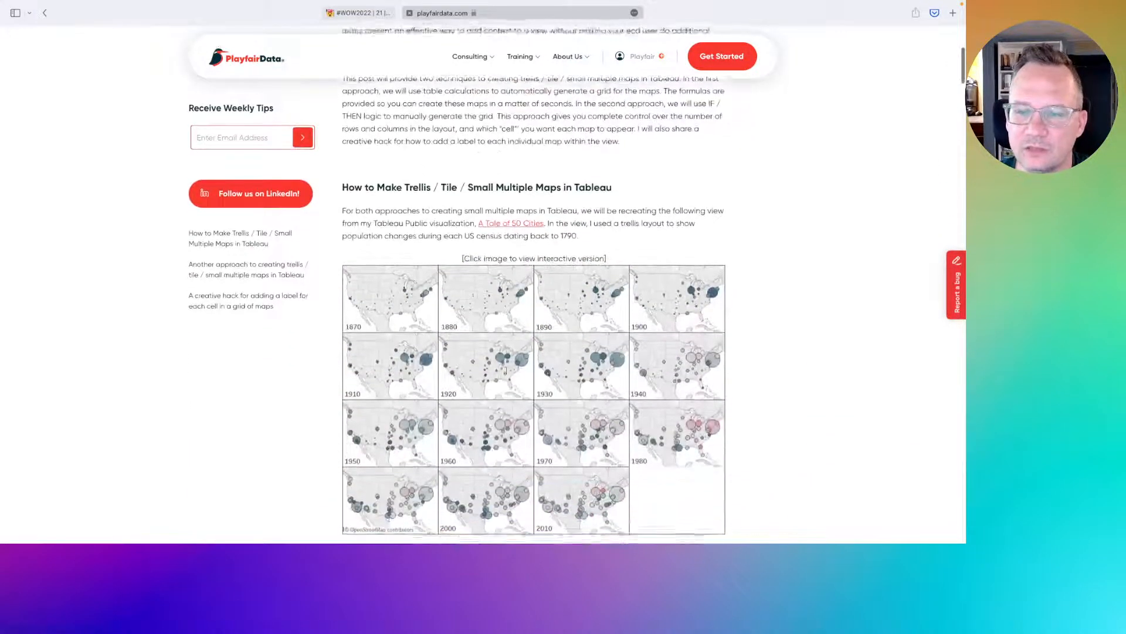
scroll(506, 372, "down", 3)
scroll(506, 371, "down", 2)
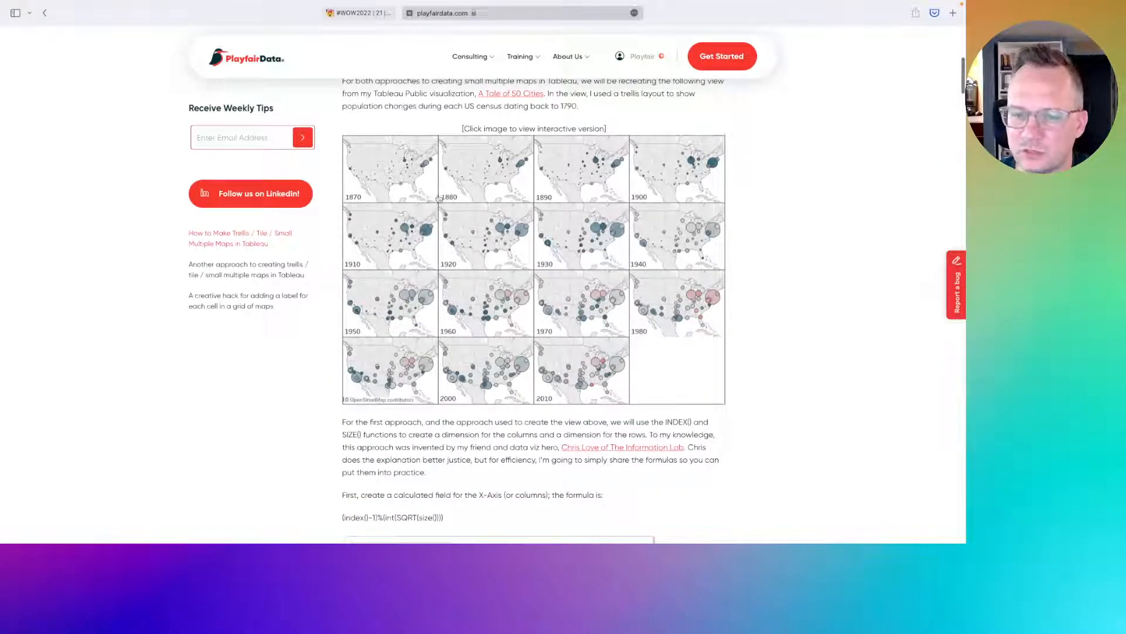
scroll(482, 360, "down", 3)
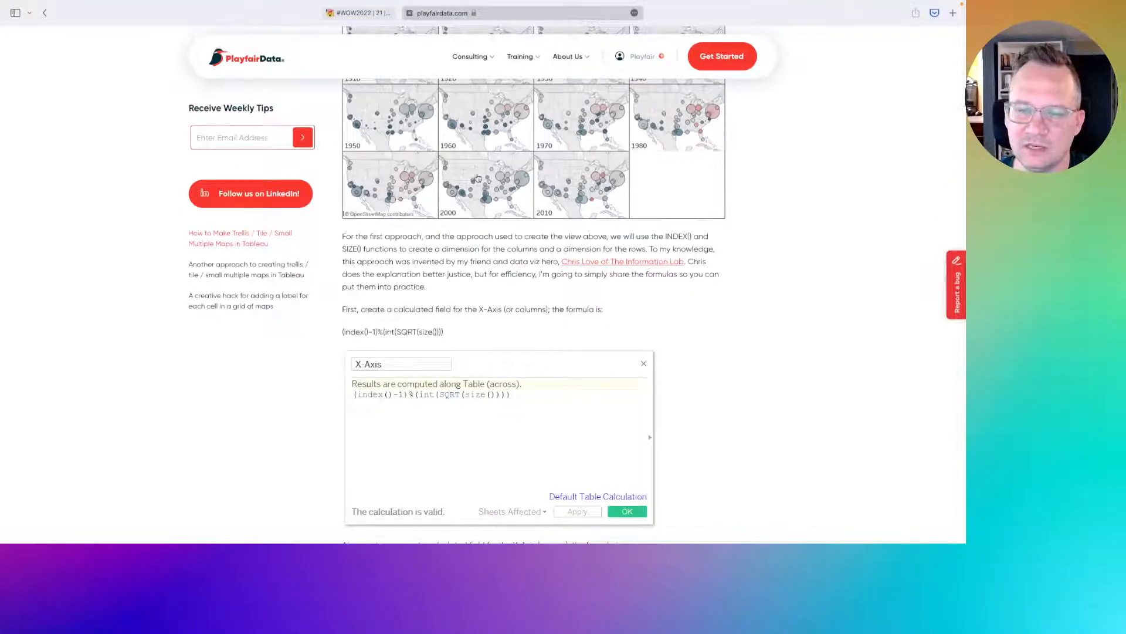
scroll(476, 177, "down", 2)
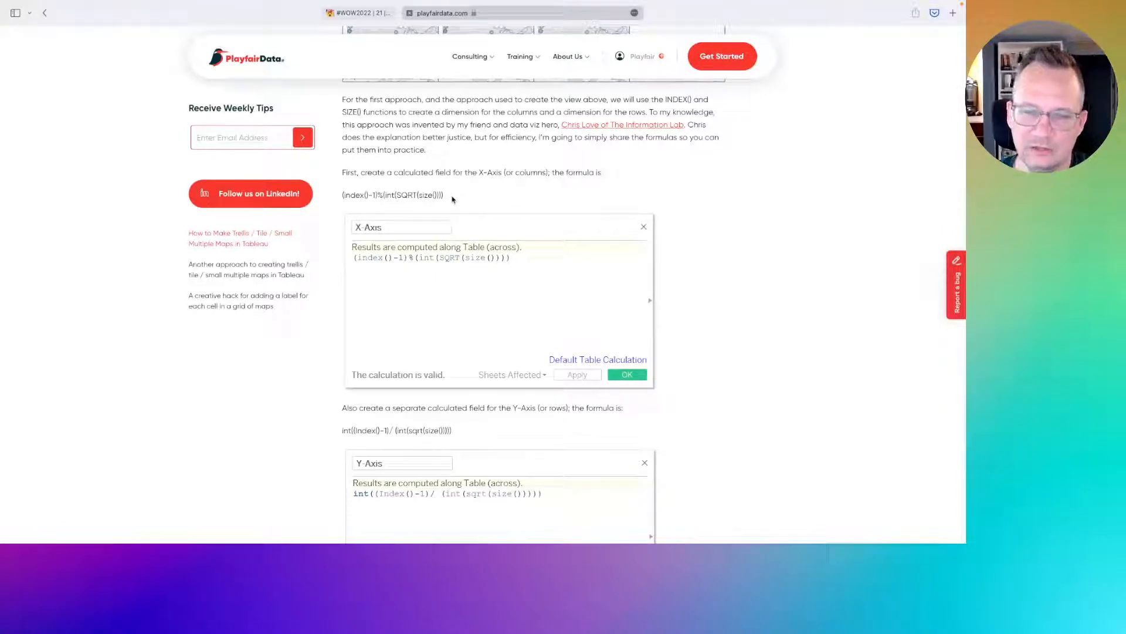
- Create a calculated field named Columns using the article's formula (index()-1)%(int(SQRT(size())))
left_click_drag(445, 195, 344, 194)
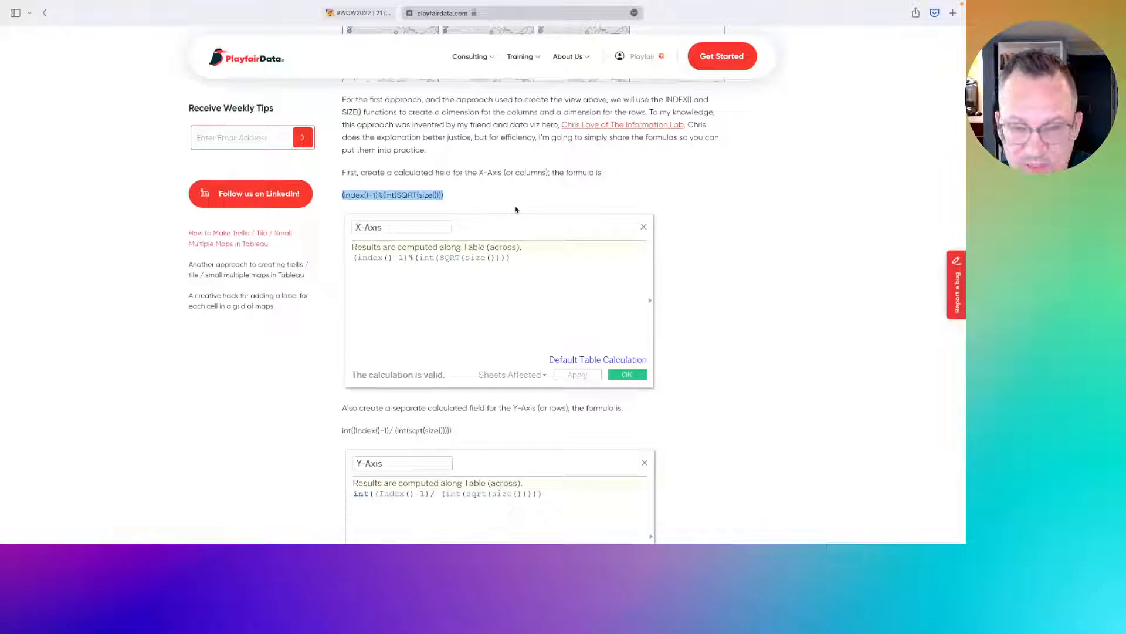
key("super+Tab")
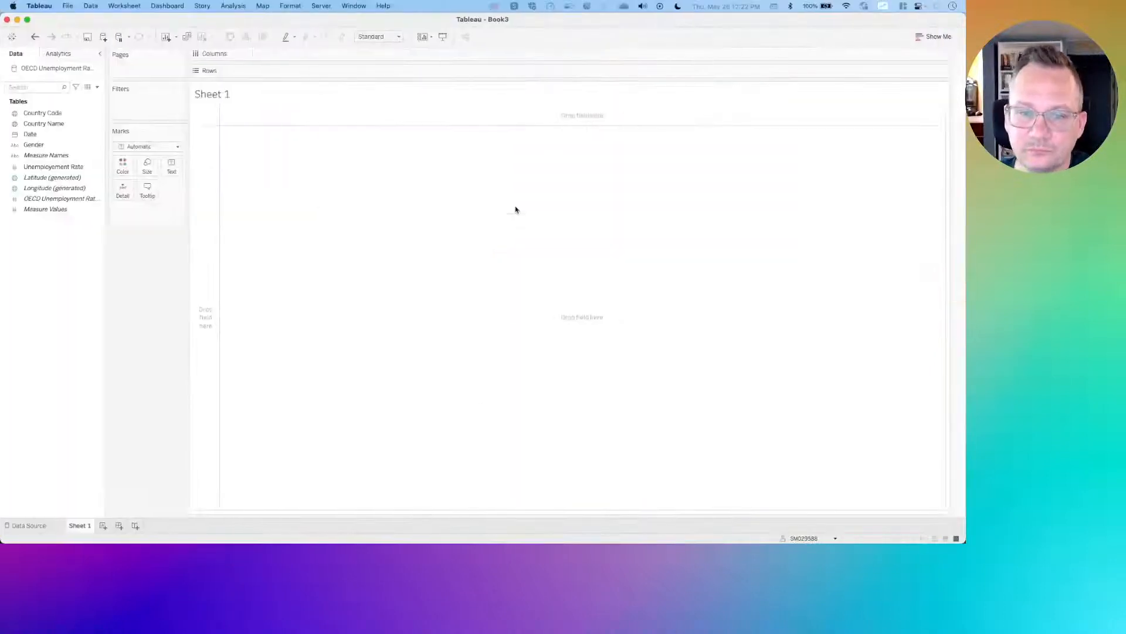
right_click(32, 253)
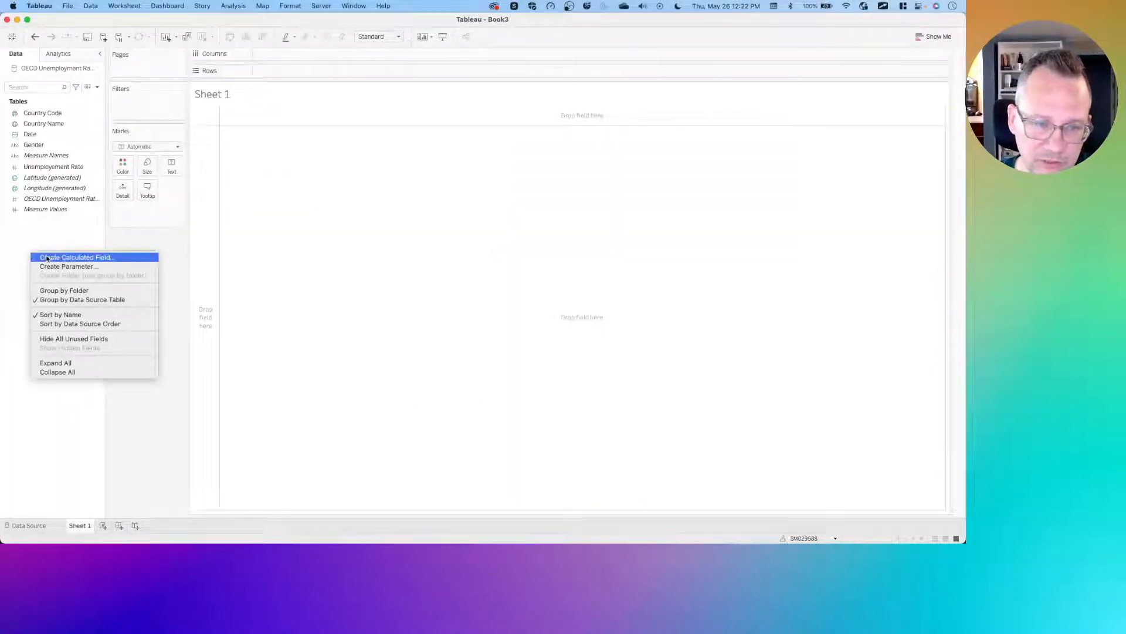
left_click(45, 257)
type("C")
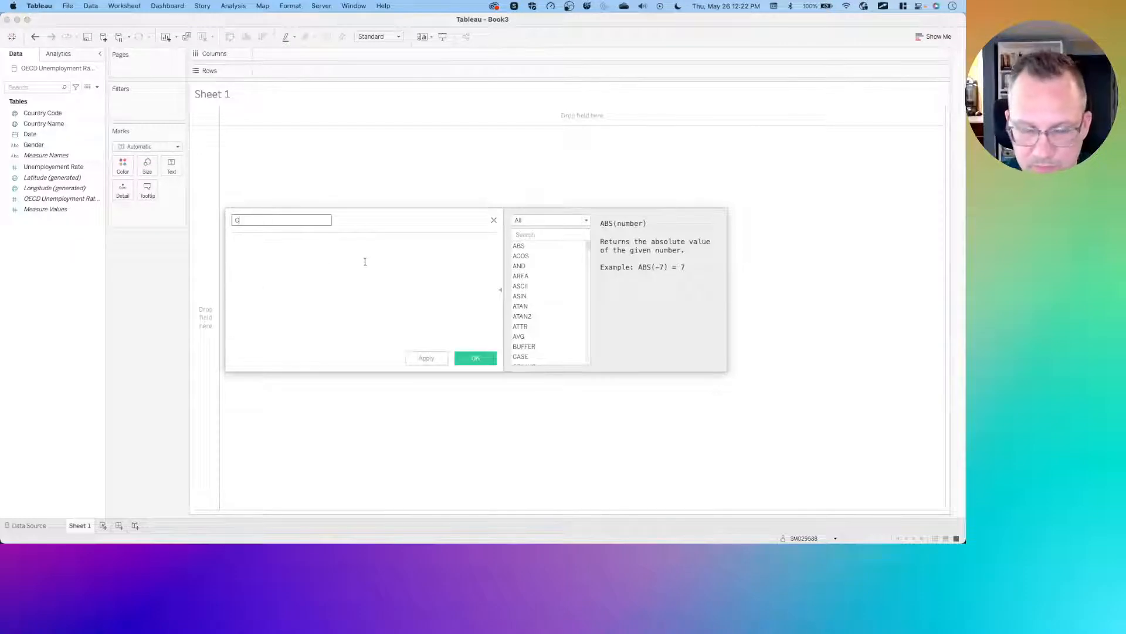
type("olumns")
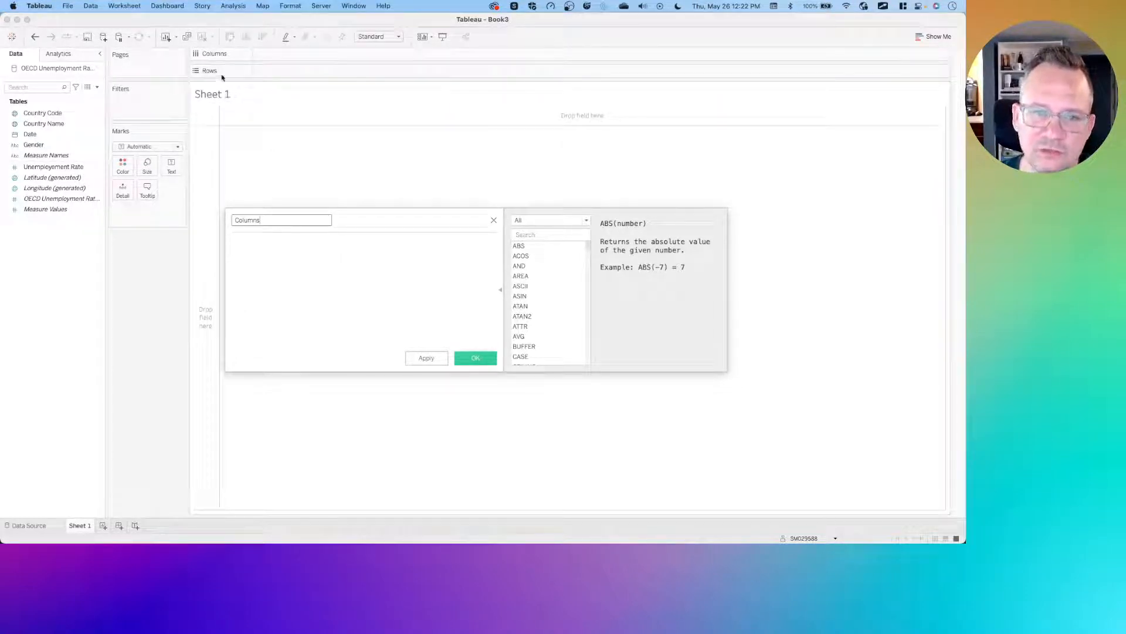
left_click(272, 248)
type("(index()-1)%(int(SQRT(size())))")
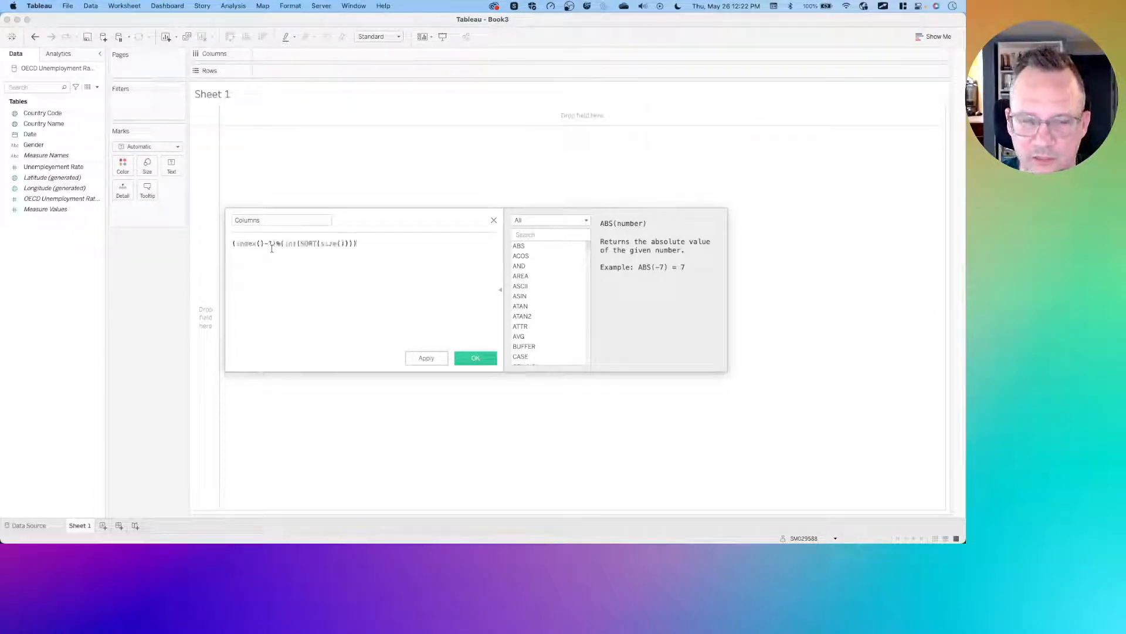
left_click(475, 359)
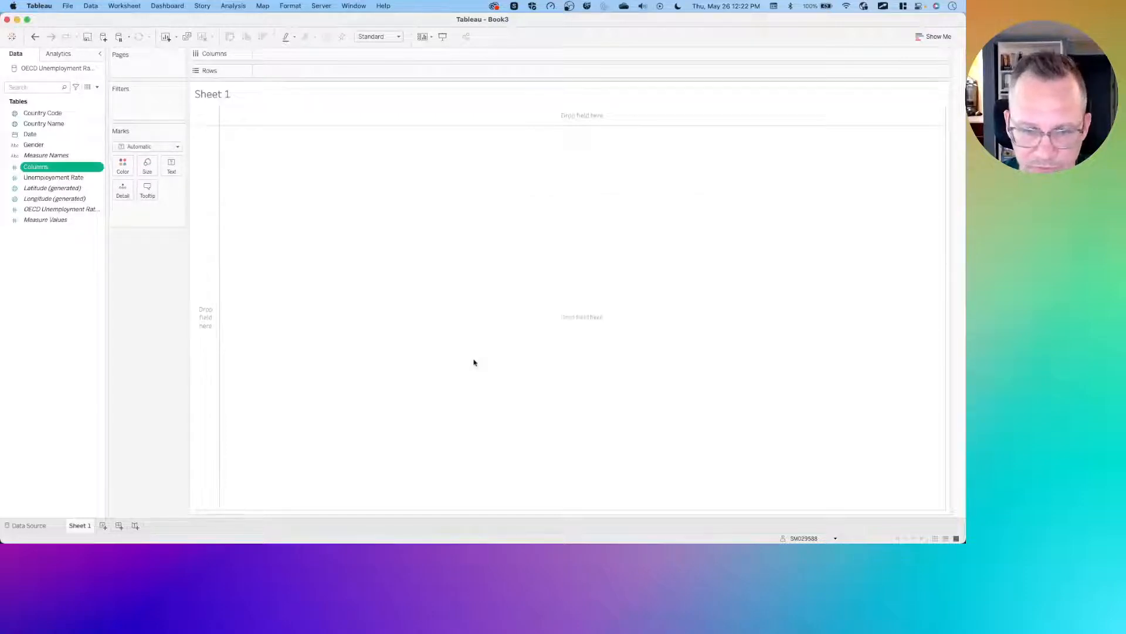
- Create a calculated field named Row using the article's formula int((index()-1)/ (int(sqrt(size()))))
right_click(54, 262)
left_click(72, 272)
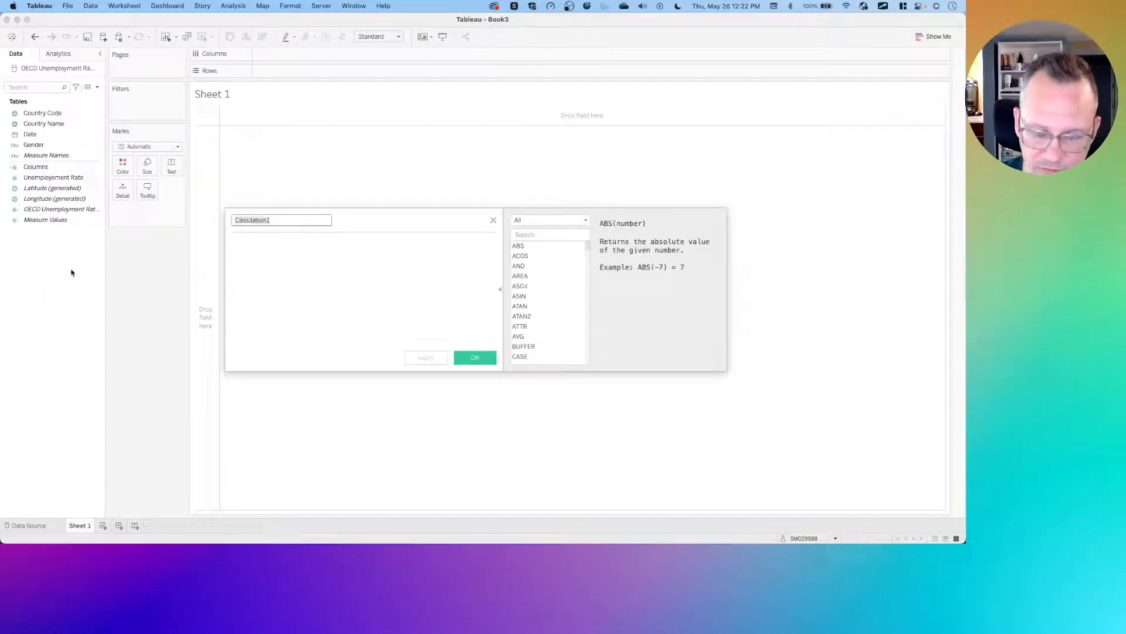
type("Row")
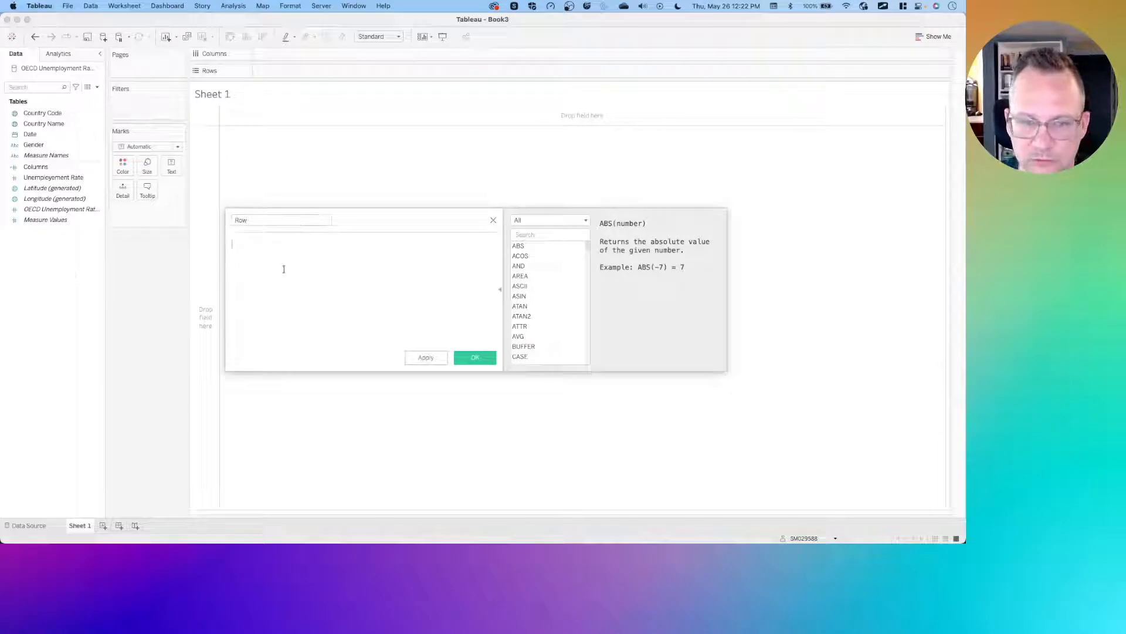
key("super+Tab")
left_click_drag(452, 431, 342, 430)
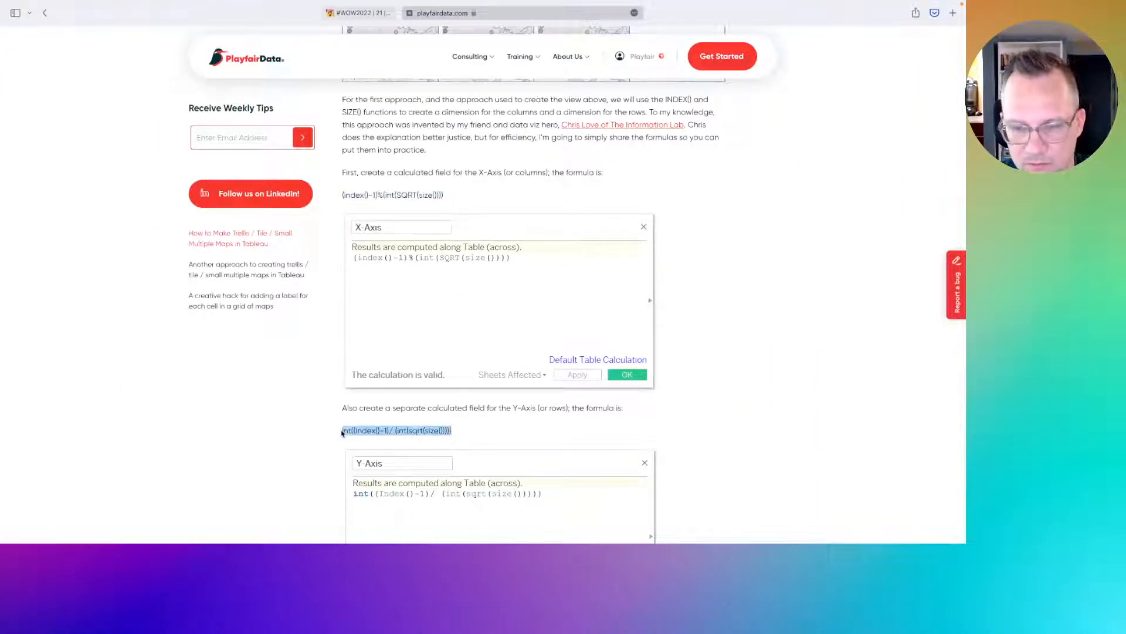
key("super+c")
key("super+Tab")
key("super+v")
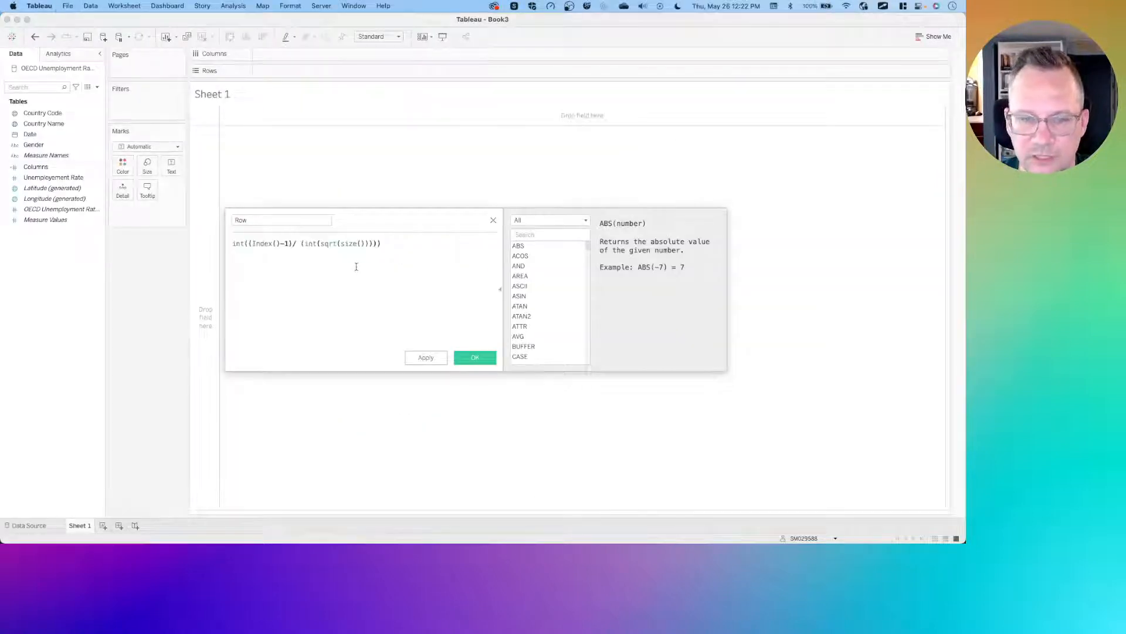
key("super+Tab")
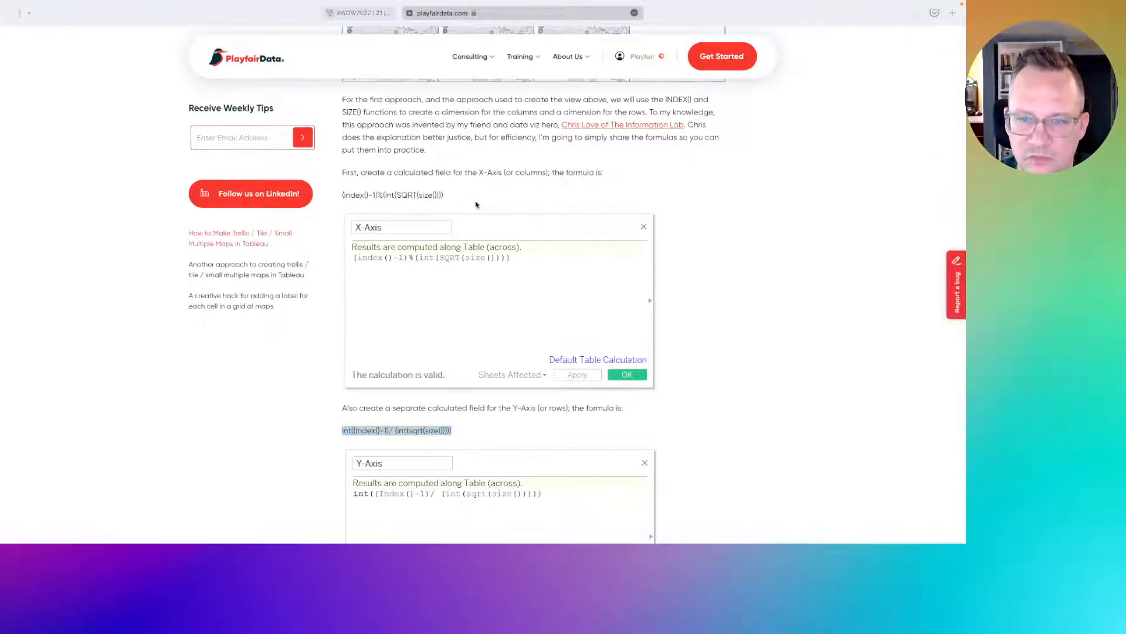
key("ctrl+Left")
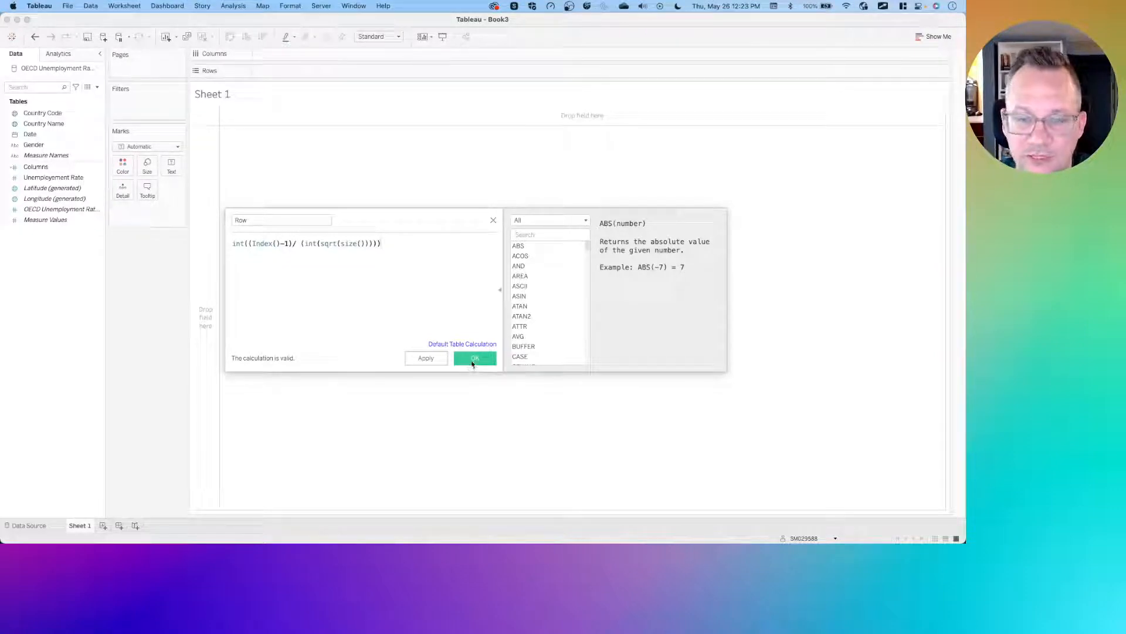
left_click(474, 358)
- Open the Columns calculation to review its formula and close it without changes
right_click(30, 167)
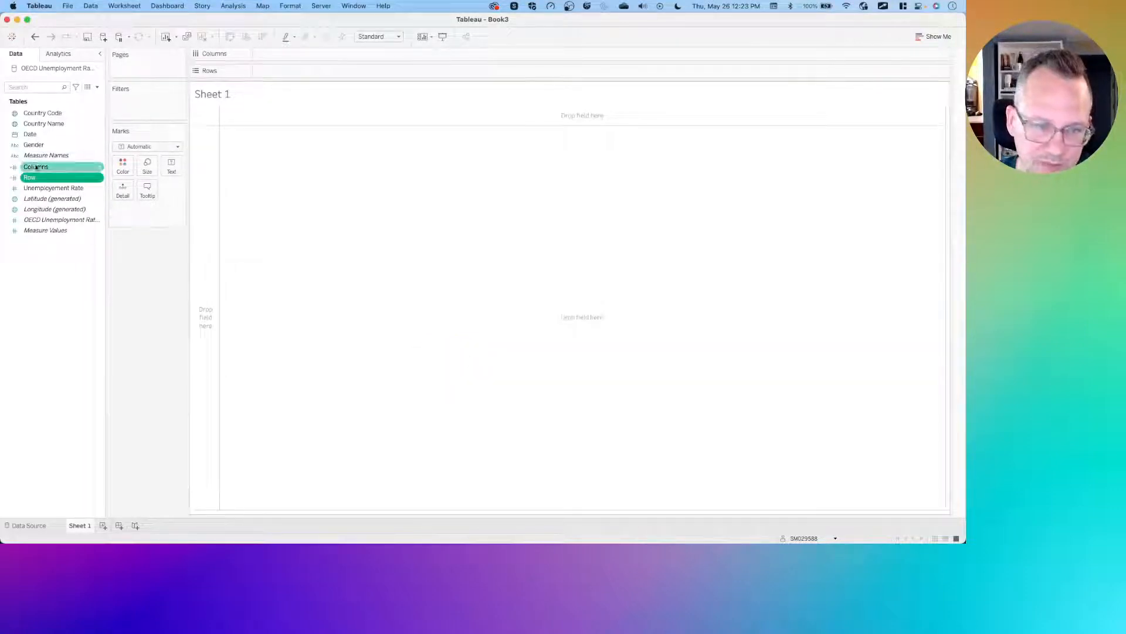
left_click(53, 210)
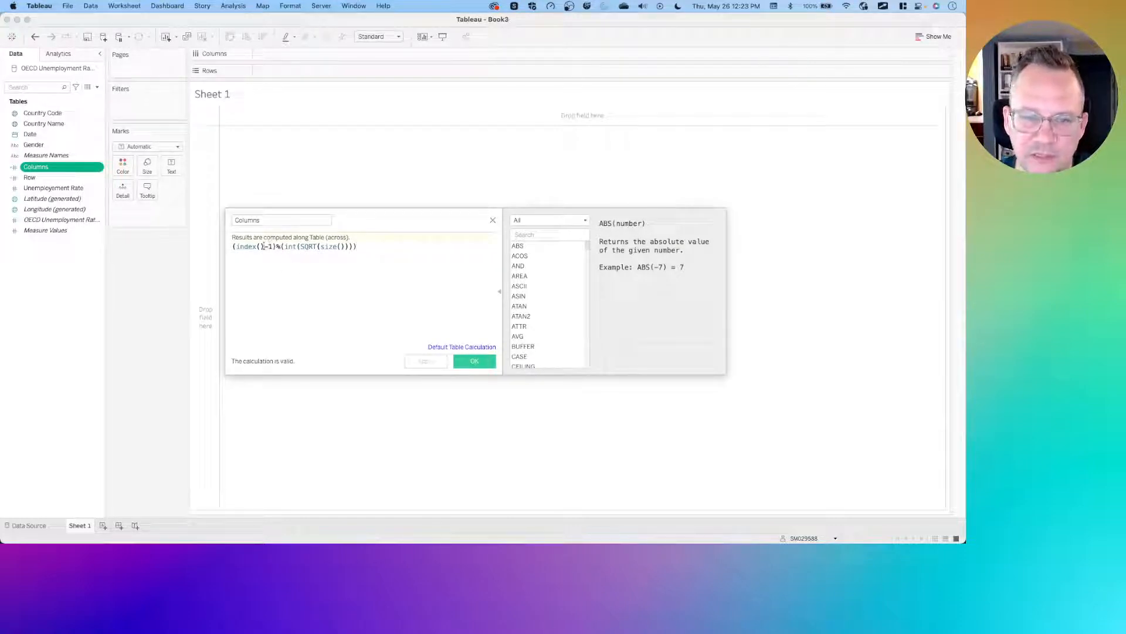
left_click_drag(265, 246, 236, 246)
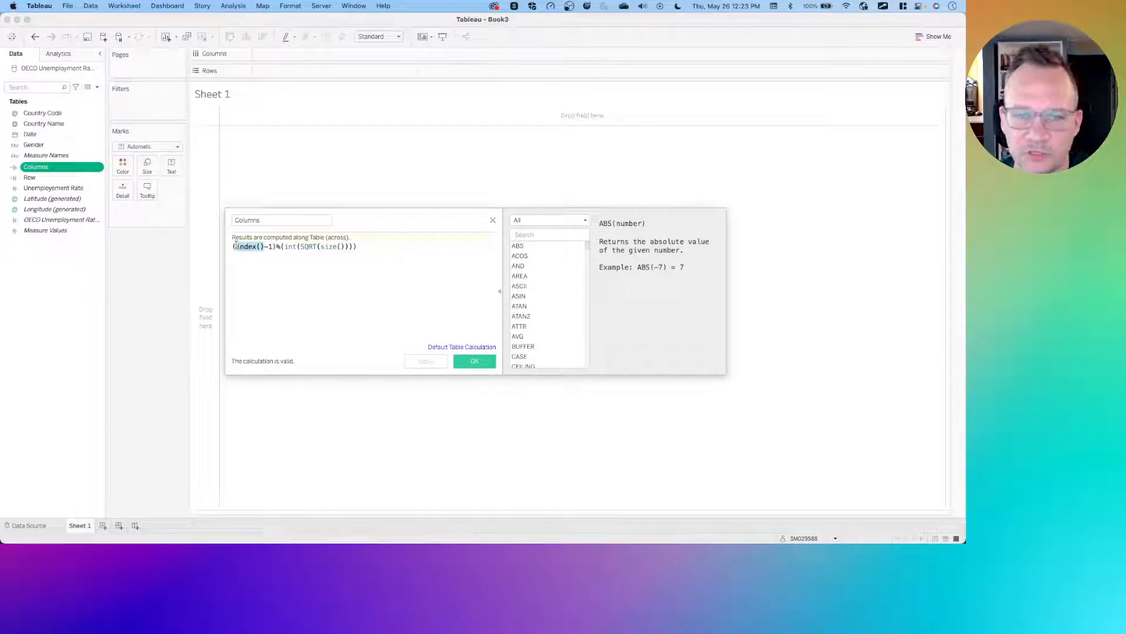
left_click(268, 246)
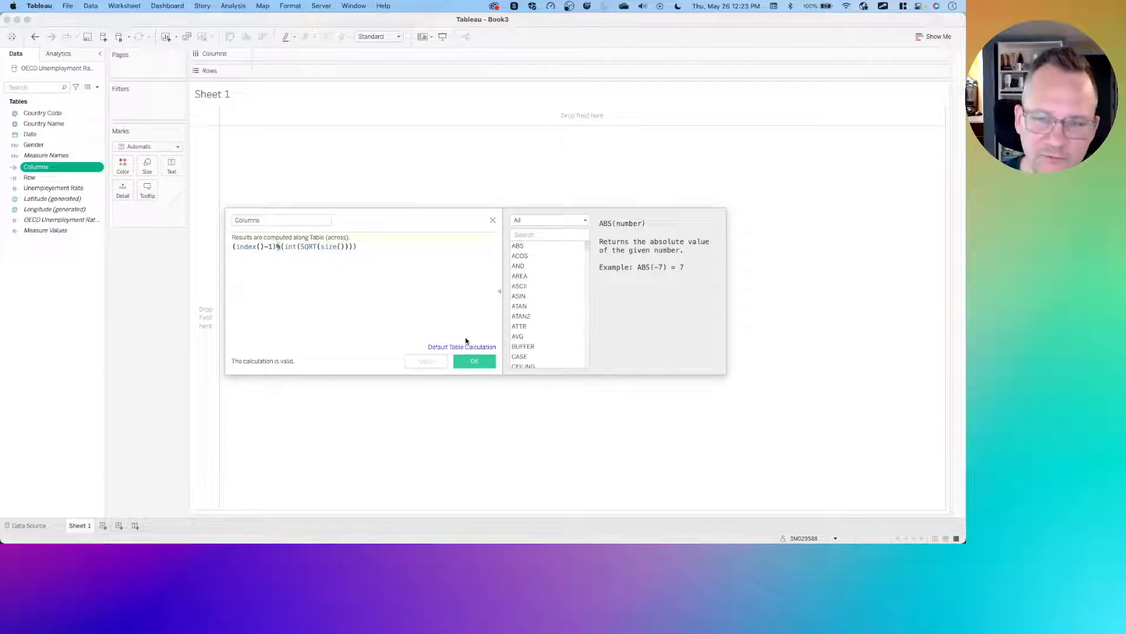
left_click(493, 222)
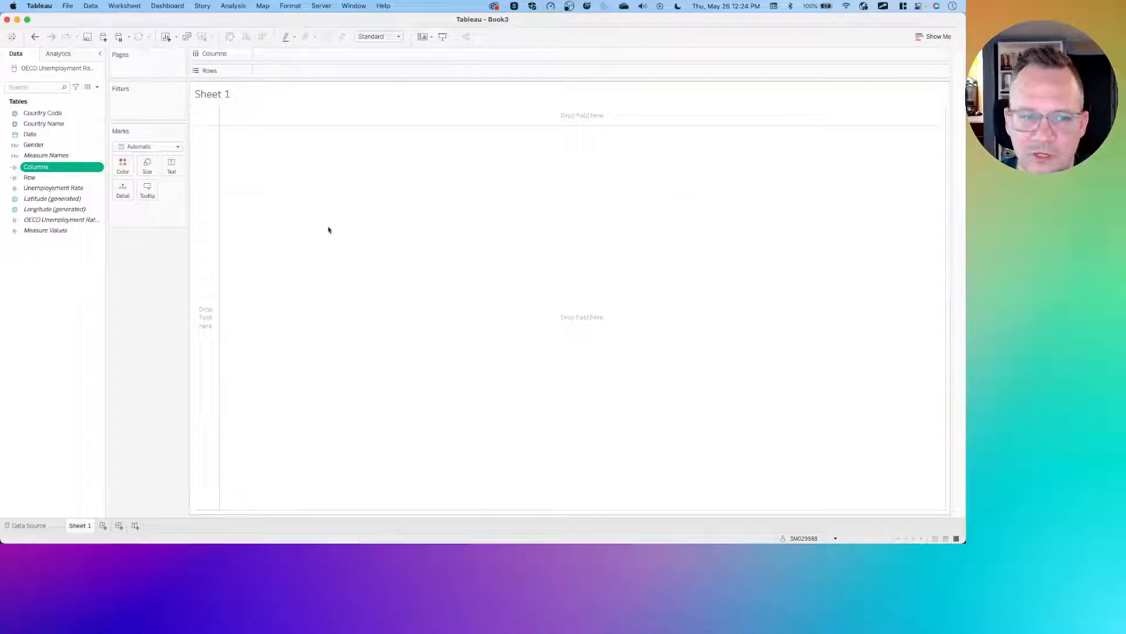
- Add Country Name to Detail and remove the generated Longitude and Latitude from Columns and Rows
left_click(63, 257)
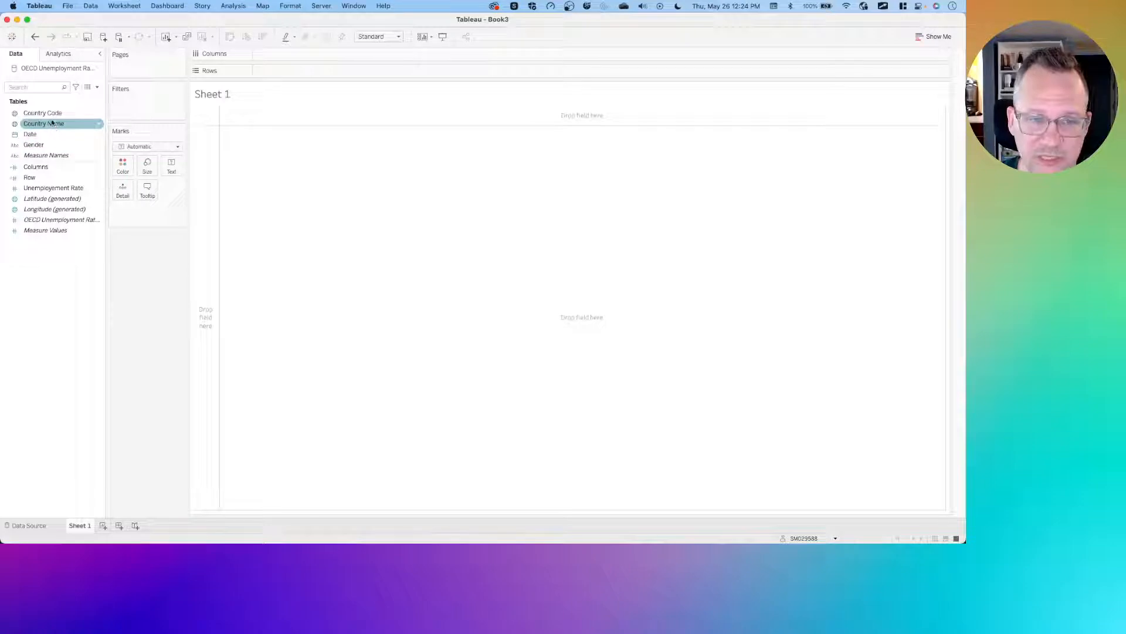
left_click_drag(51, 124, 123, 189)
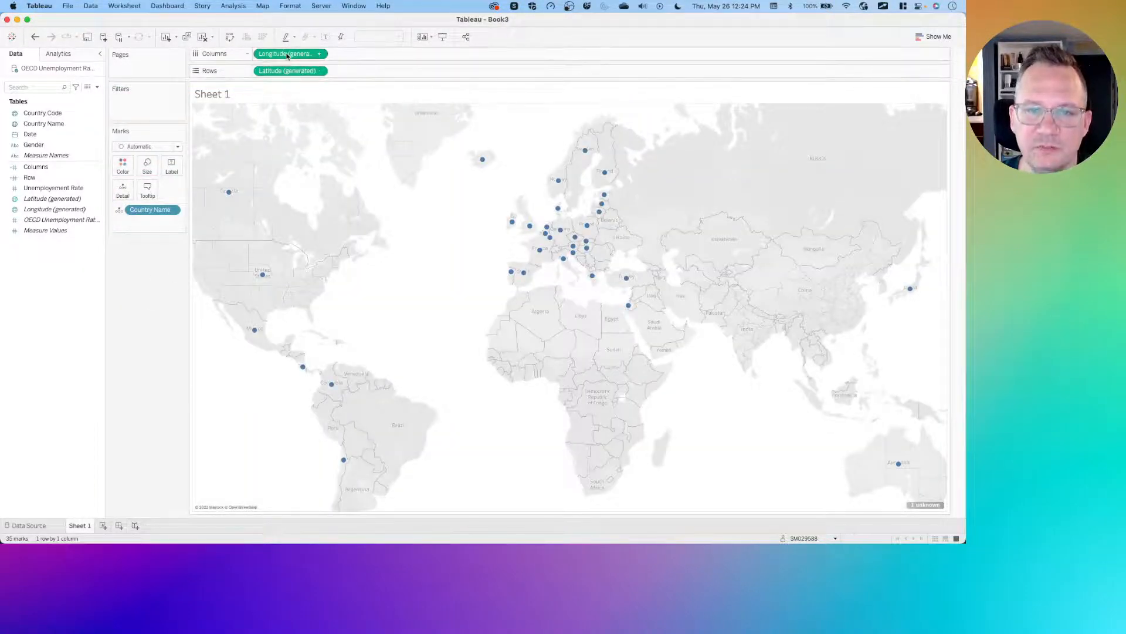
left_click_drag(287, 56, 139, 283)
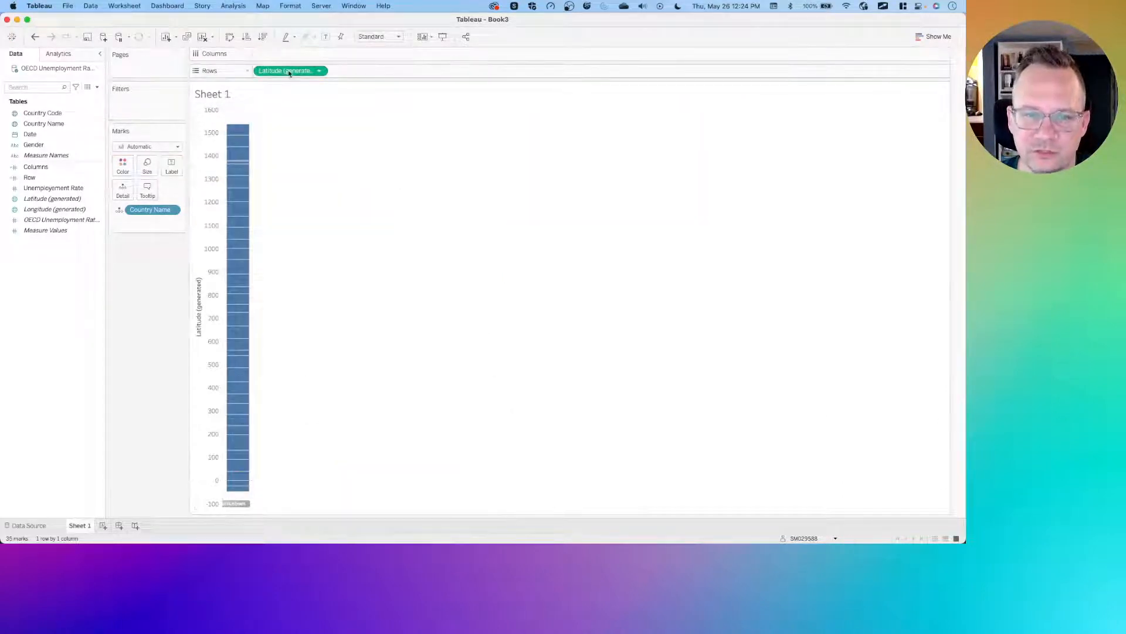
left_click_drag(289, 73, 141, 292)
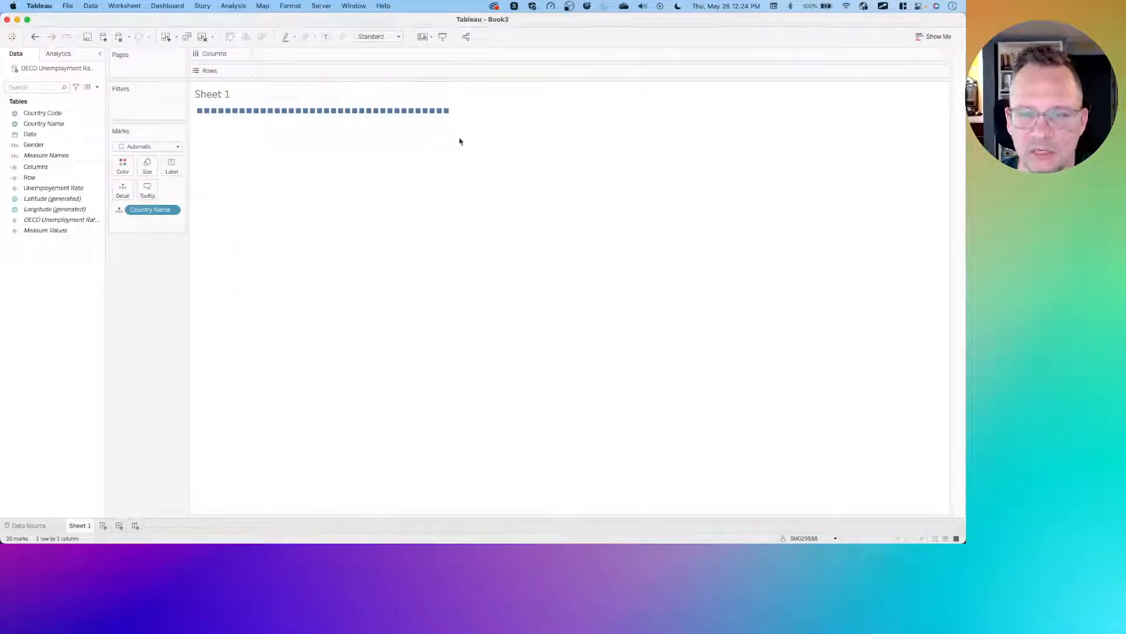
left_click_drag(498, 115, 200, 112)
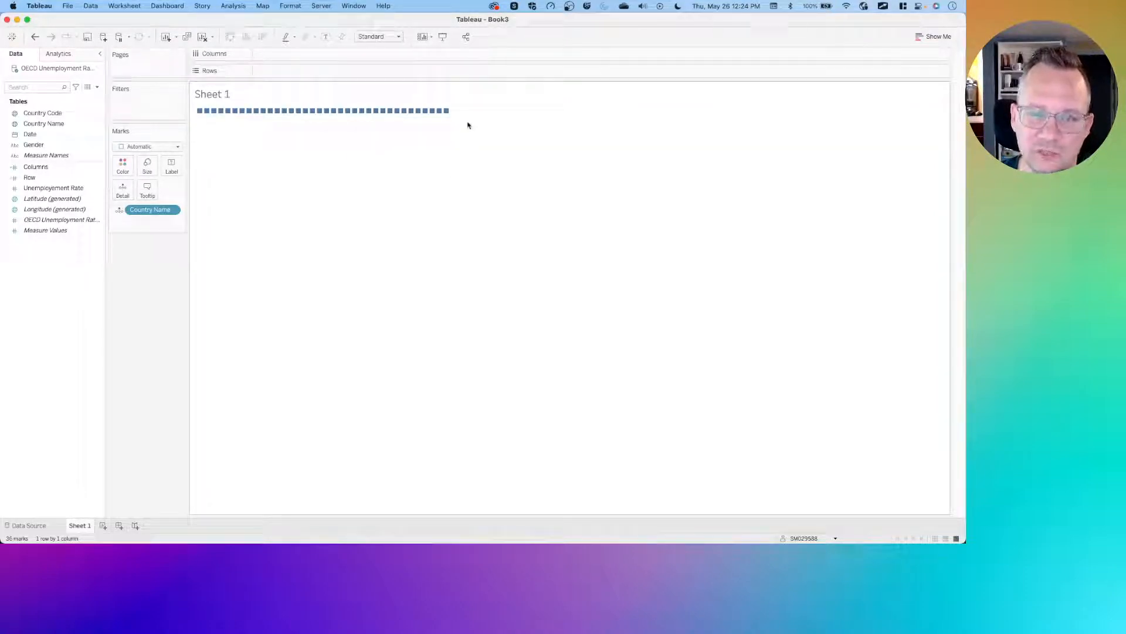
left_click_drag(465, 111, 195, 116)
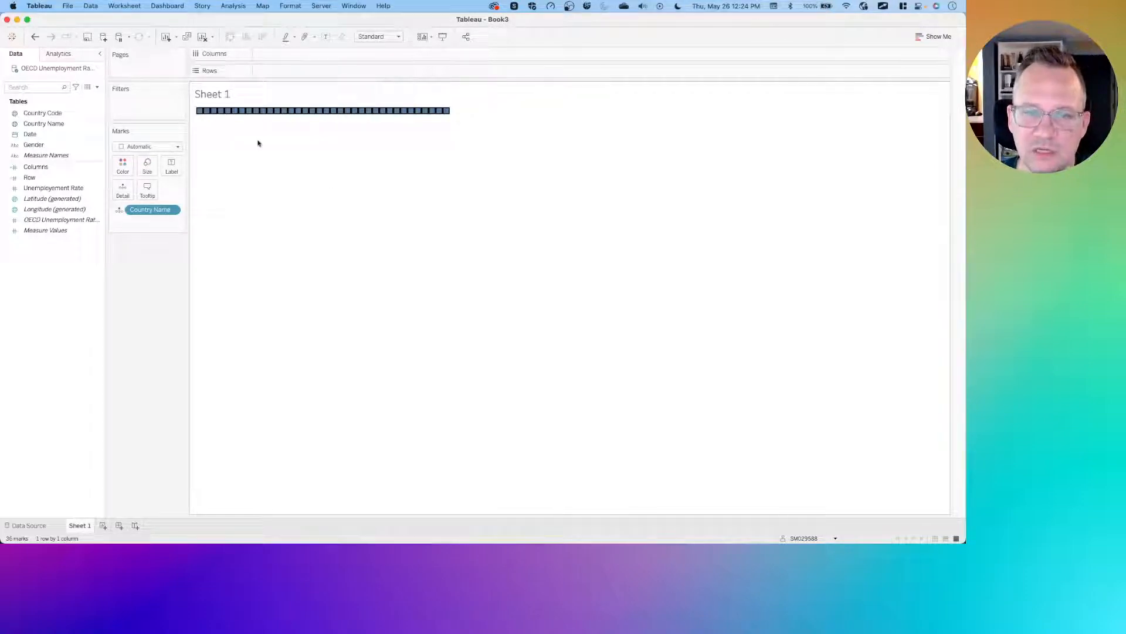
left_click(148, 302)
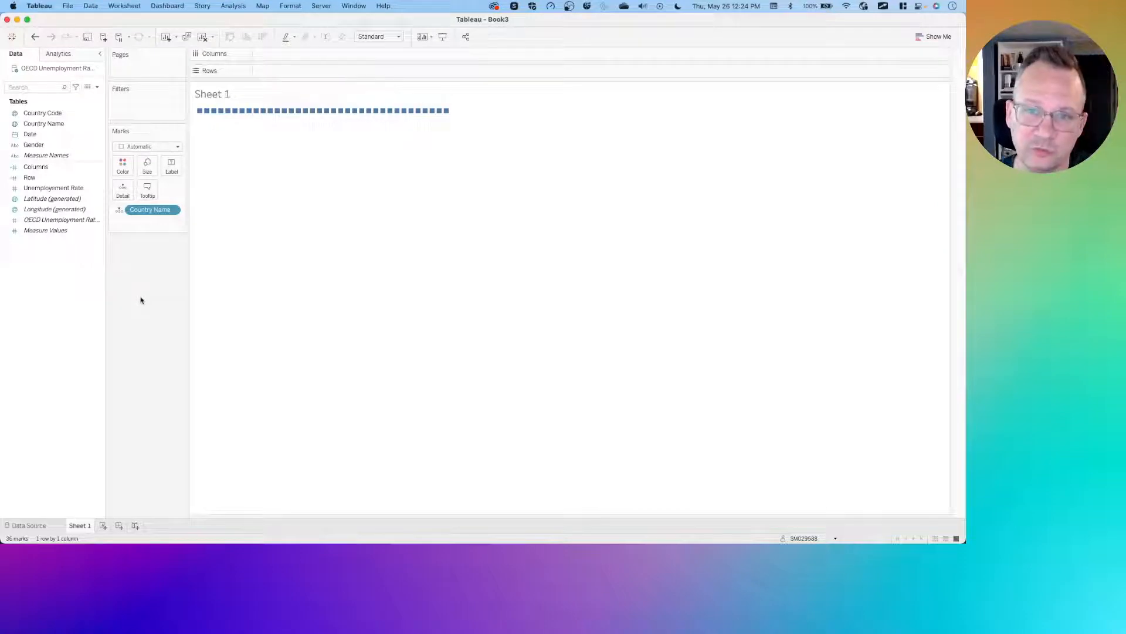
- Revisit the article's example trellis map grid before returning to the worksheet
key("super+Tab")
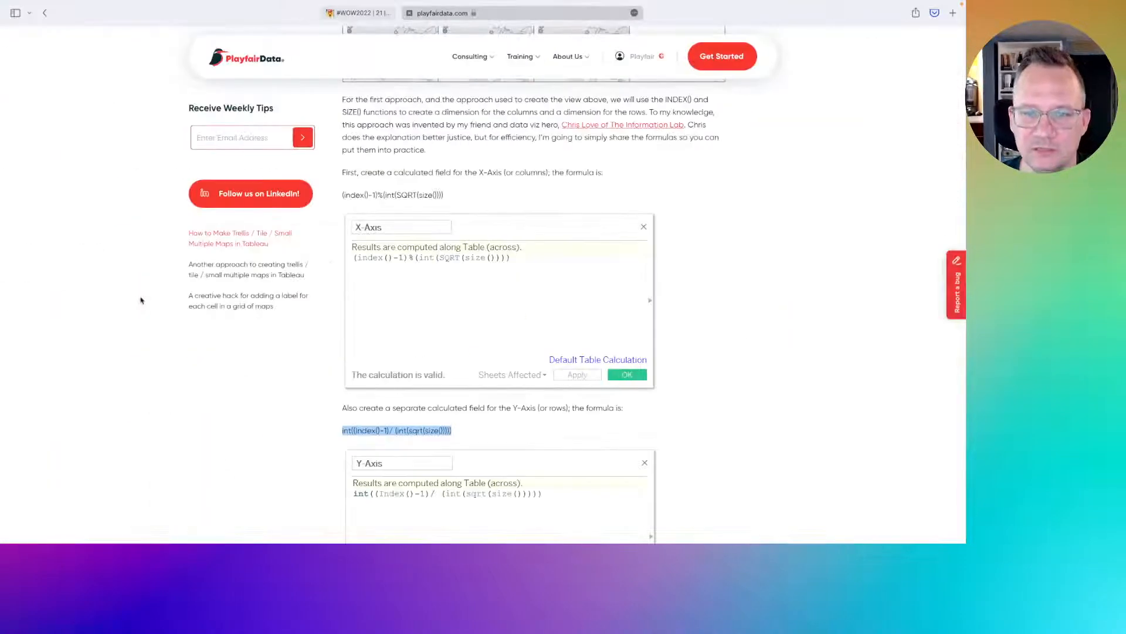
scroll(350, 264, "up", 7)
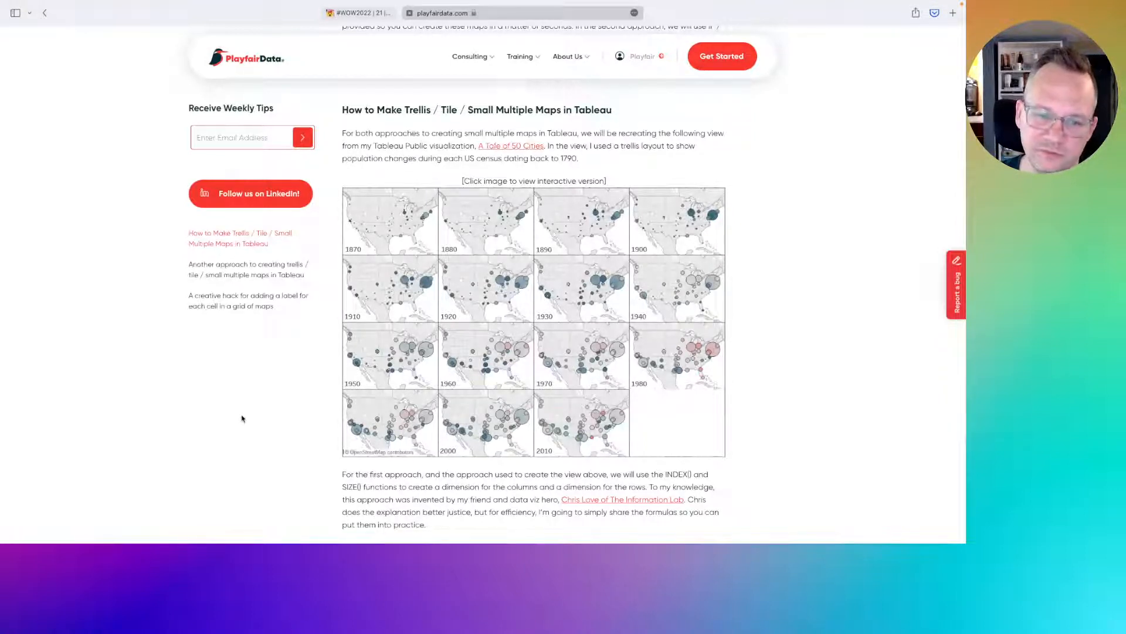
key("super+Tab")
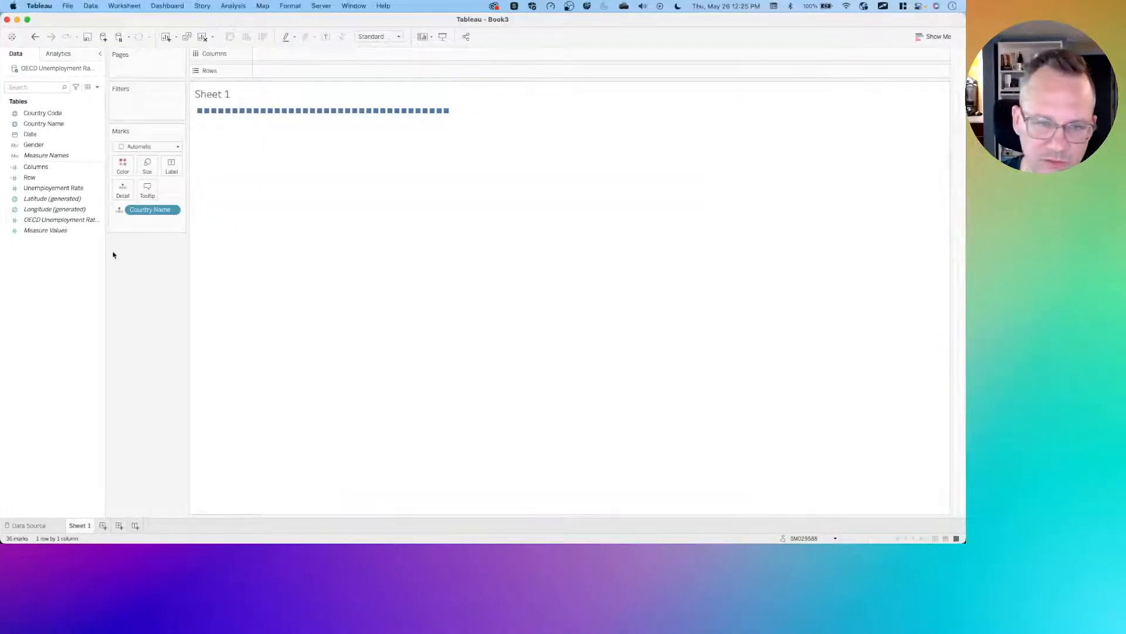
- Convert the Columns and Row calculated fields to discrete
left_click(56, 167)
left_click(51, 176, "shift")
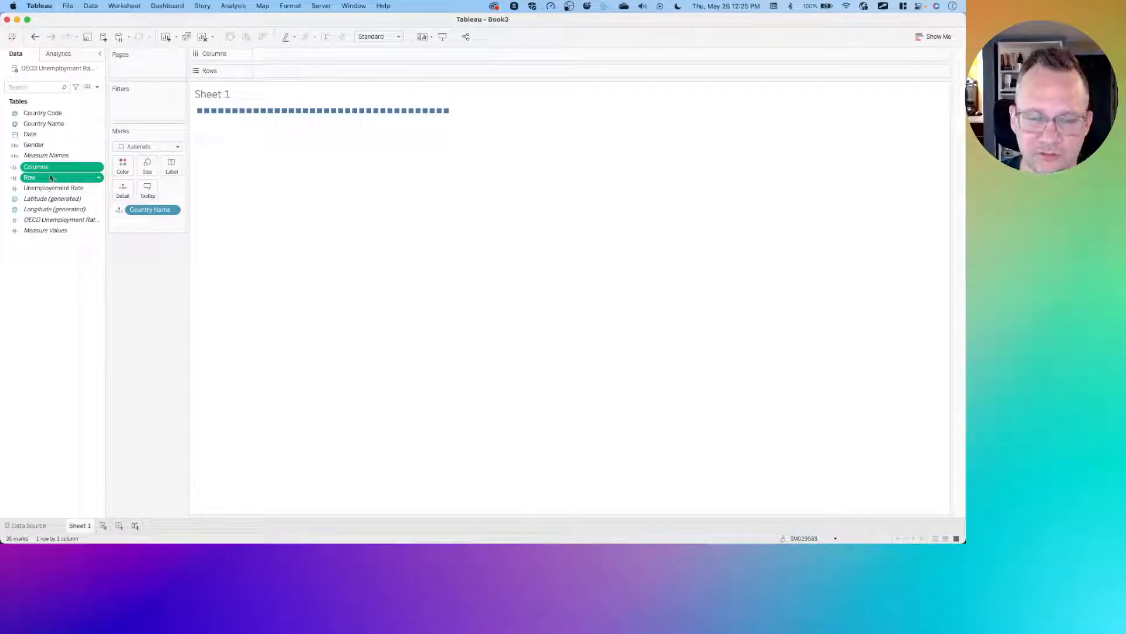
right_click(50, 171)
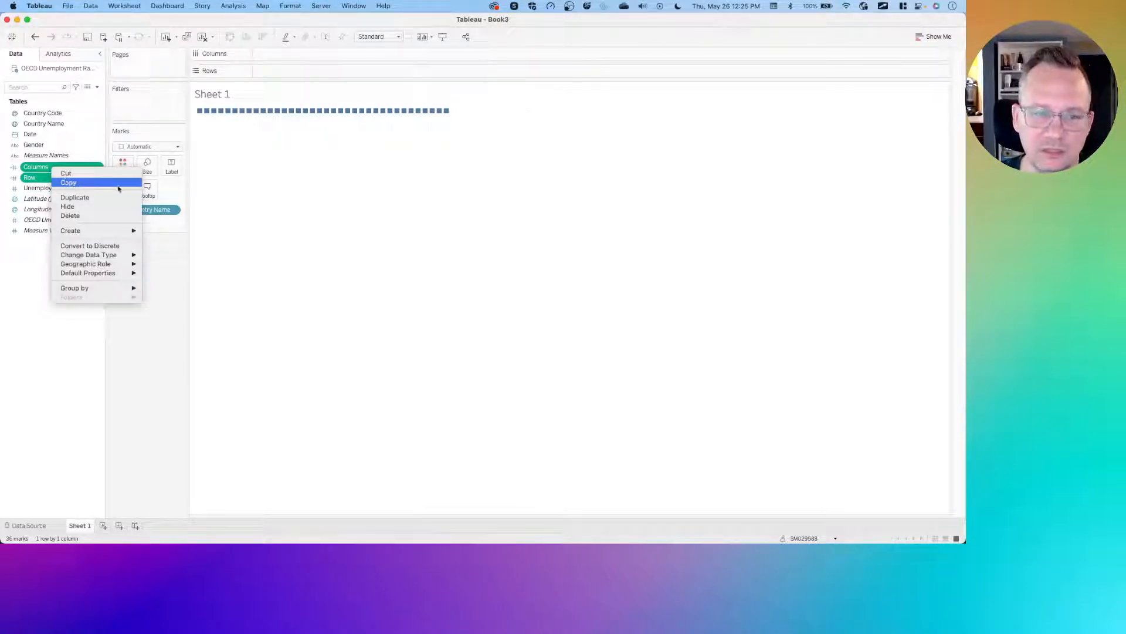
left_click(50, 172)
left_click(51, 178)
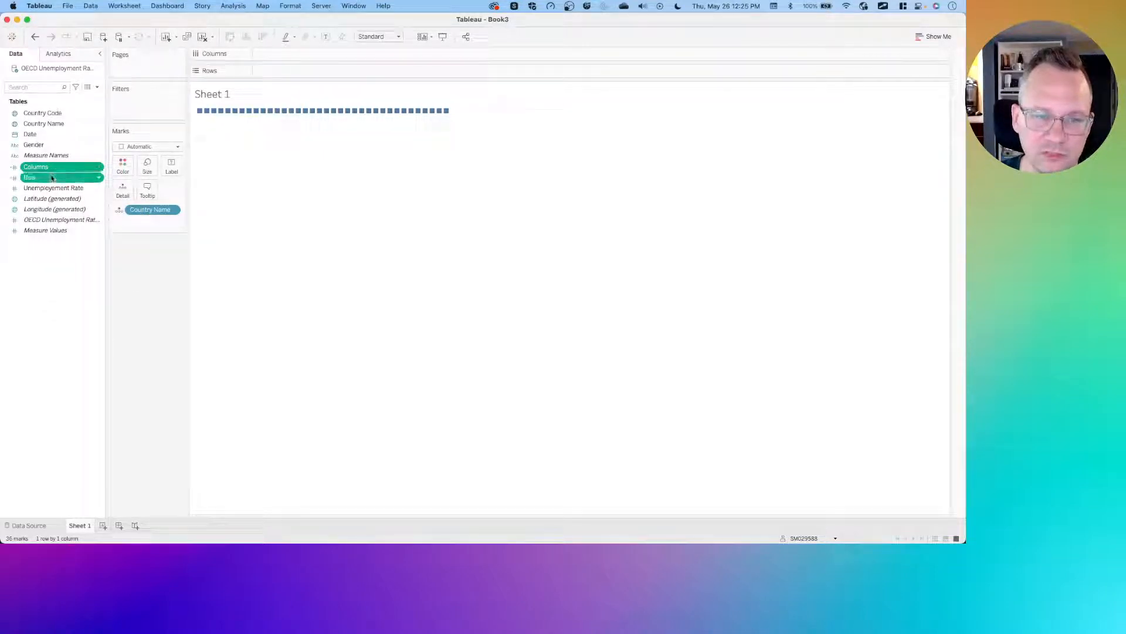
right_click(61, 170)
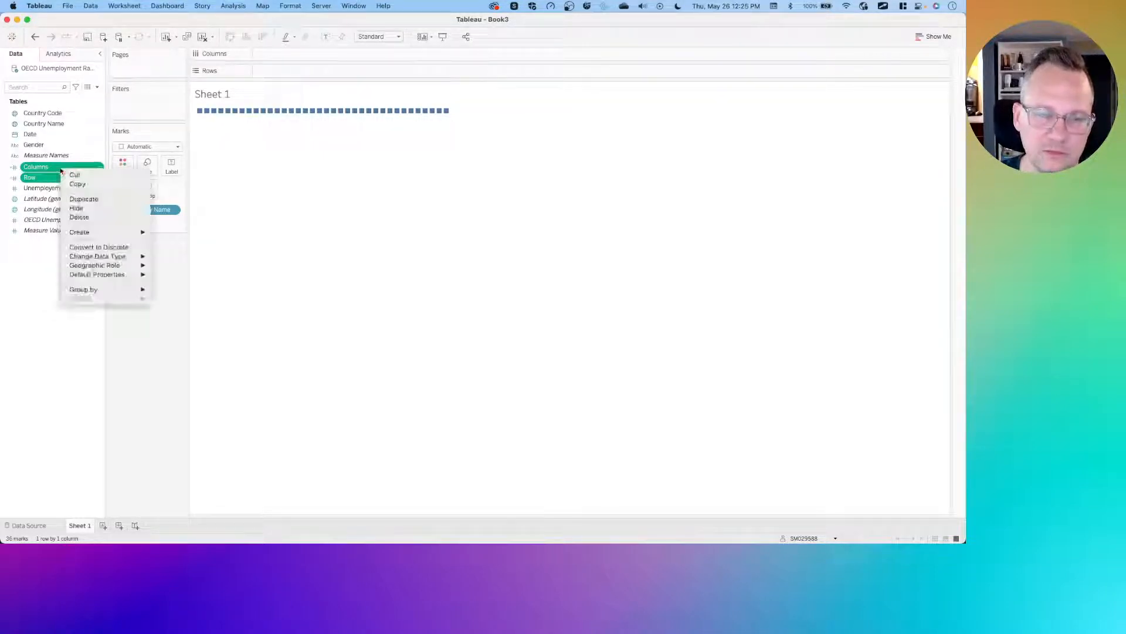
left_click(118, 244)
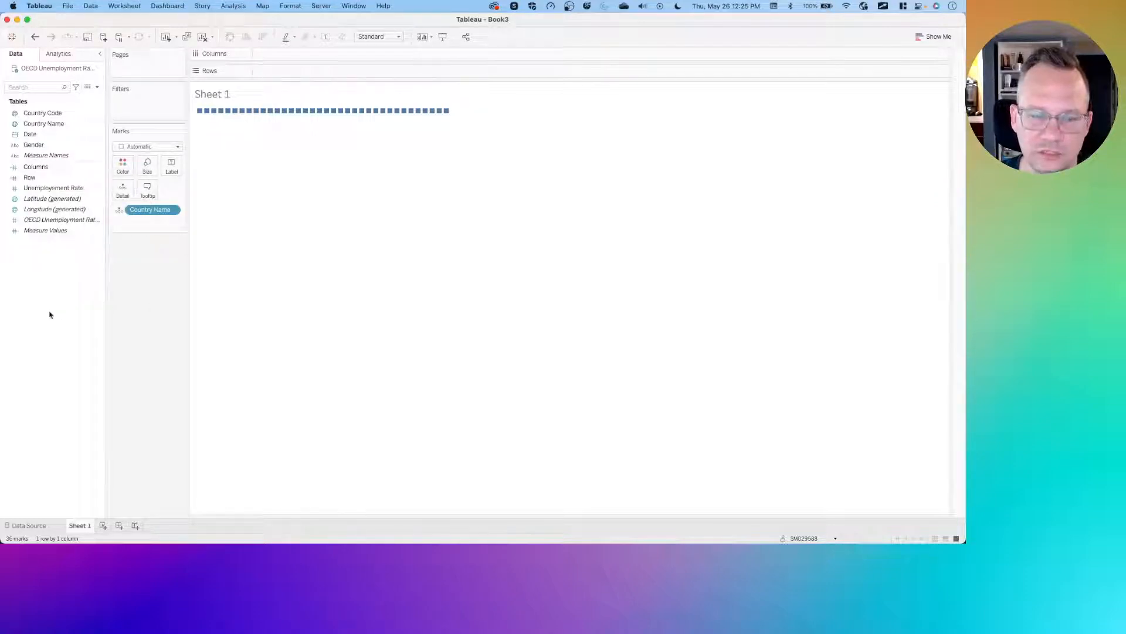
- Place the Columns field on the Columns shelf and the Row field on the Rows shelf
left_click(48, 169)
left_click_drag(48, 169, 288, 54)
left_click(42, 176)
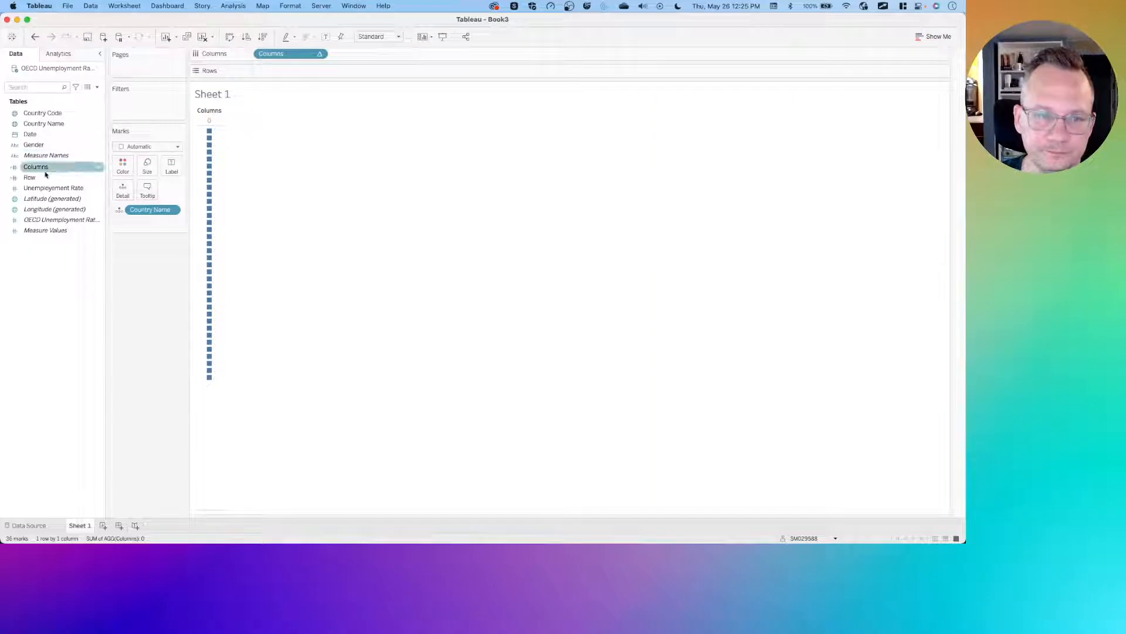
left_click_drag(43, 176, 282, 72)
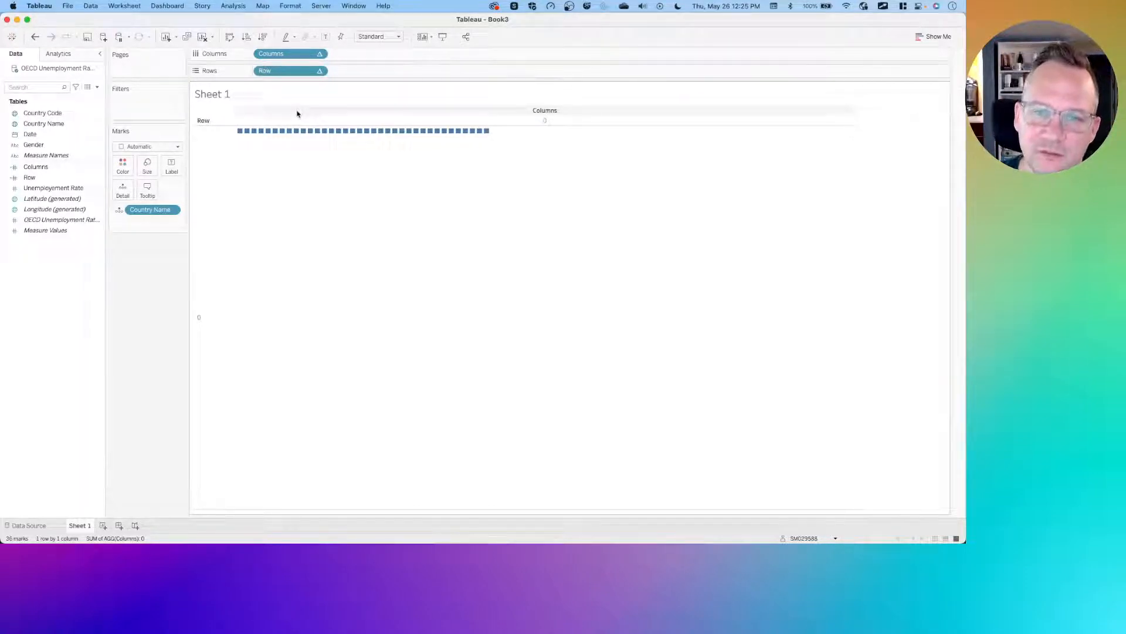
- Set both the Columns and Row table calculations to compute using Country Name
left_click(322, 54)
mouse_move(309, 188)
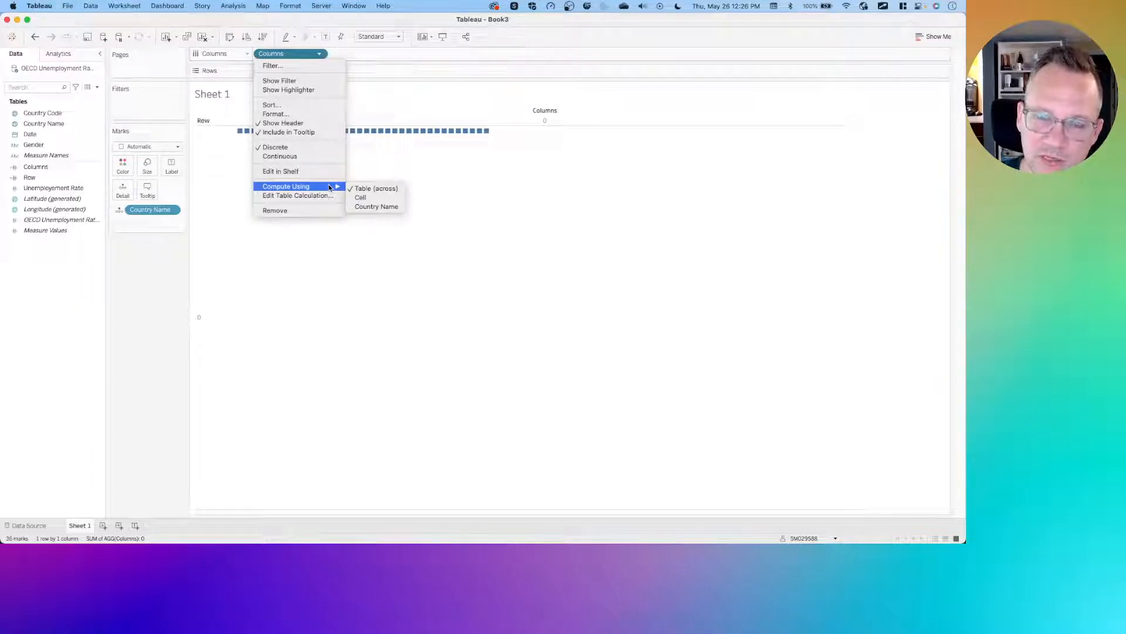
left_click(386, 208)
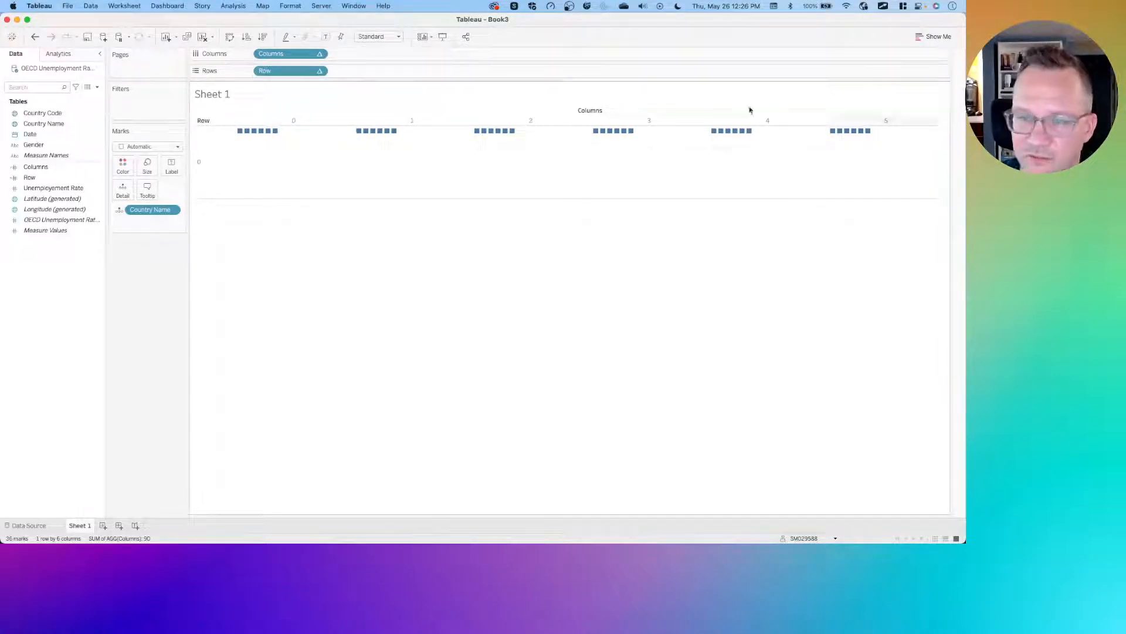
left_click(321, 73)
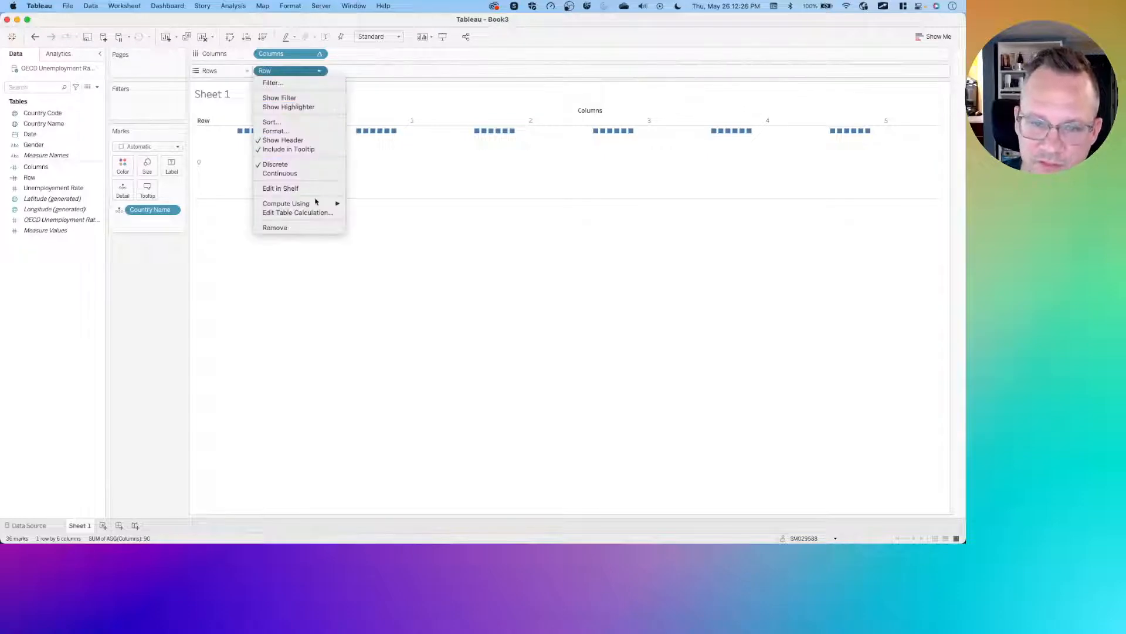
left_click(373, 224)
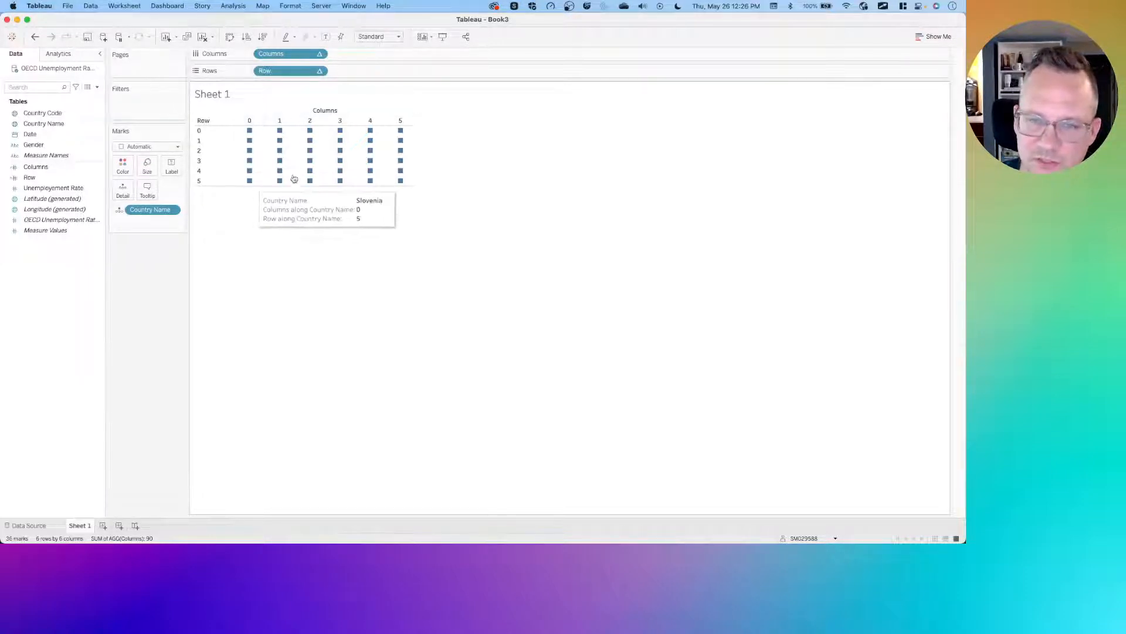
- Set the view fit to Entire View
left_click(387, 37)
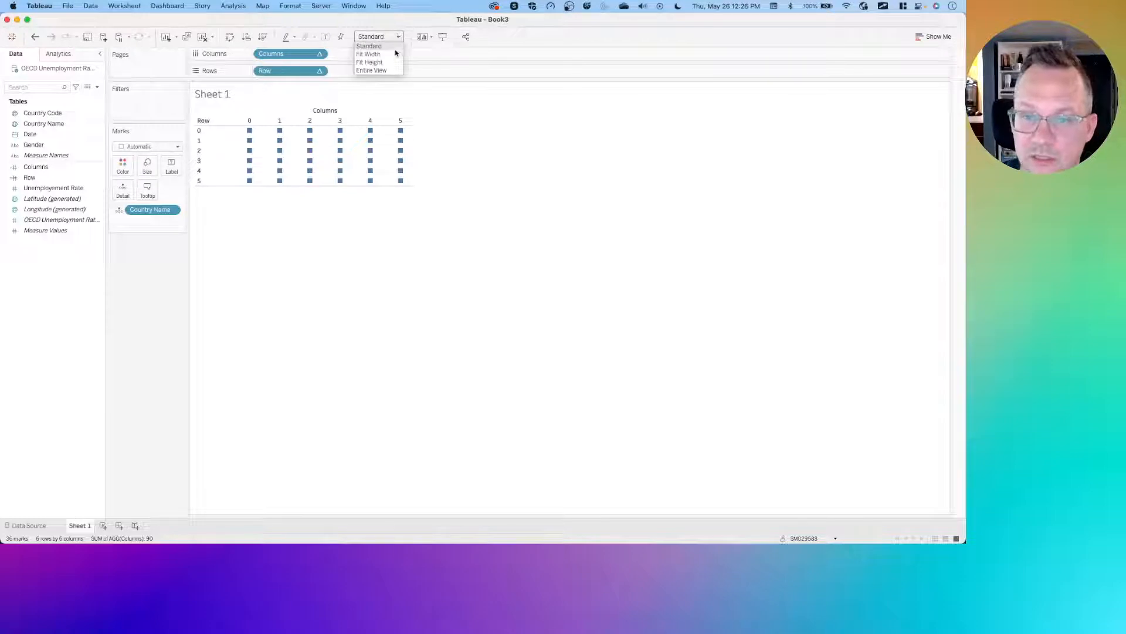
left_click(371, 70)
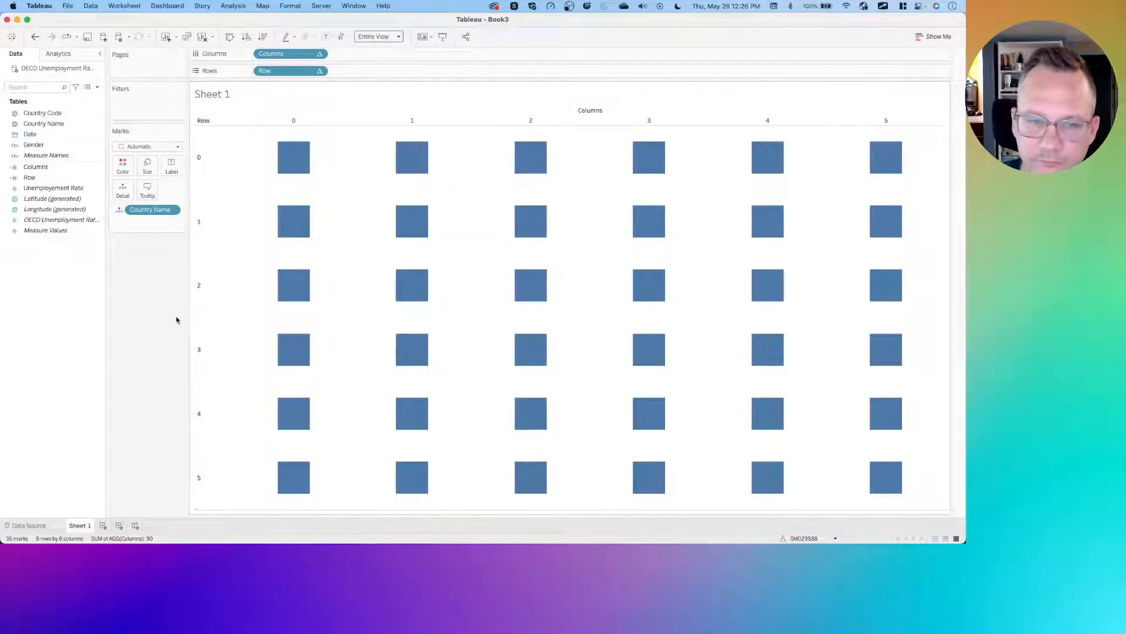
mouse_move(290, 158)
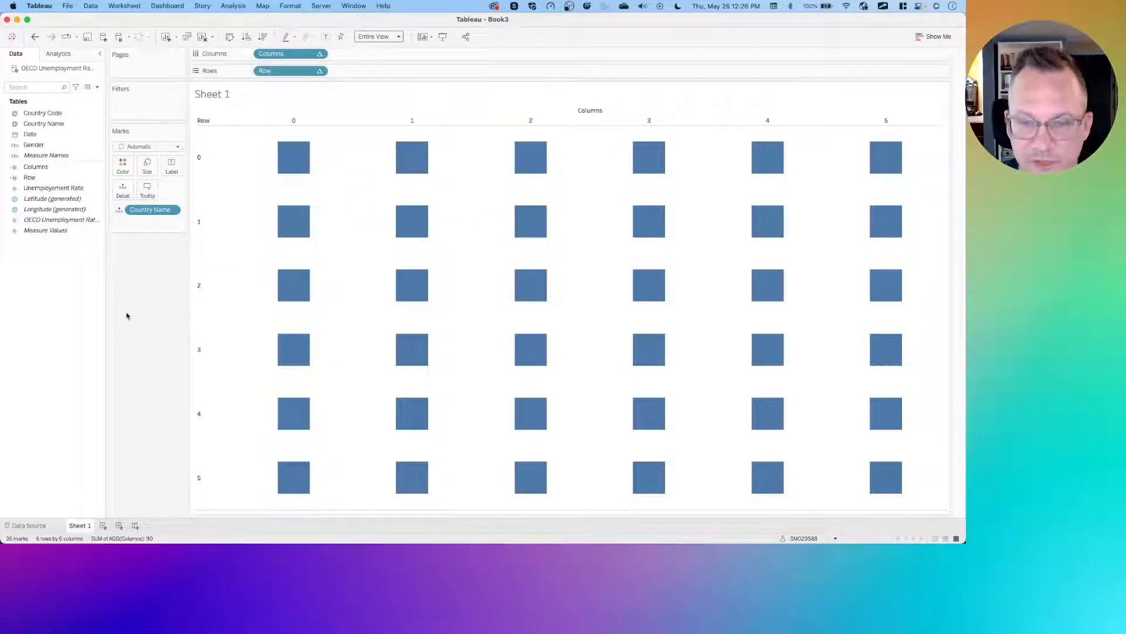
- Convert the Date field to continuous
left_click(63, 134)
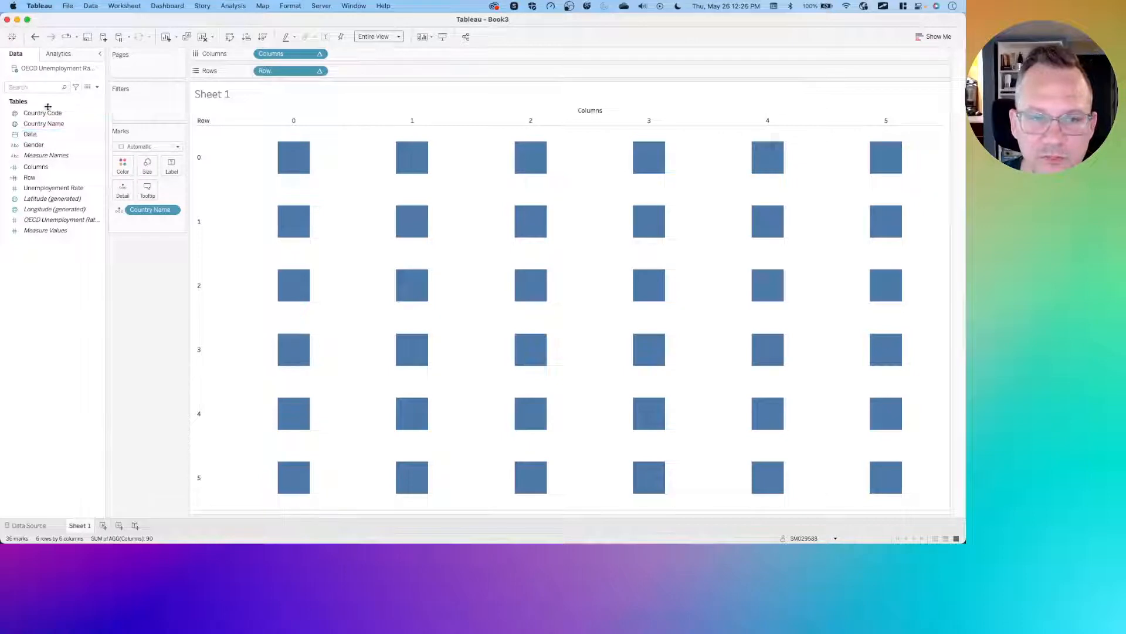
right_click(42, 136)
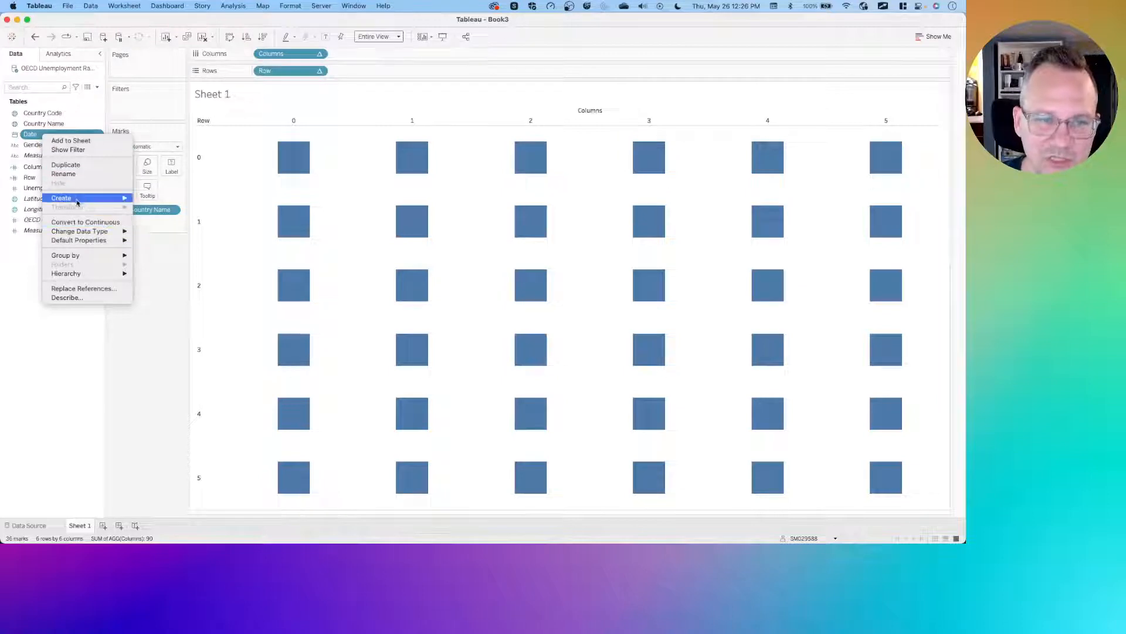
left_click(94, 222)
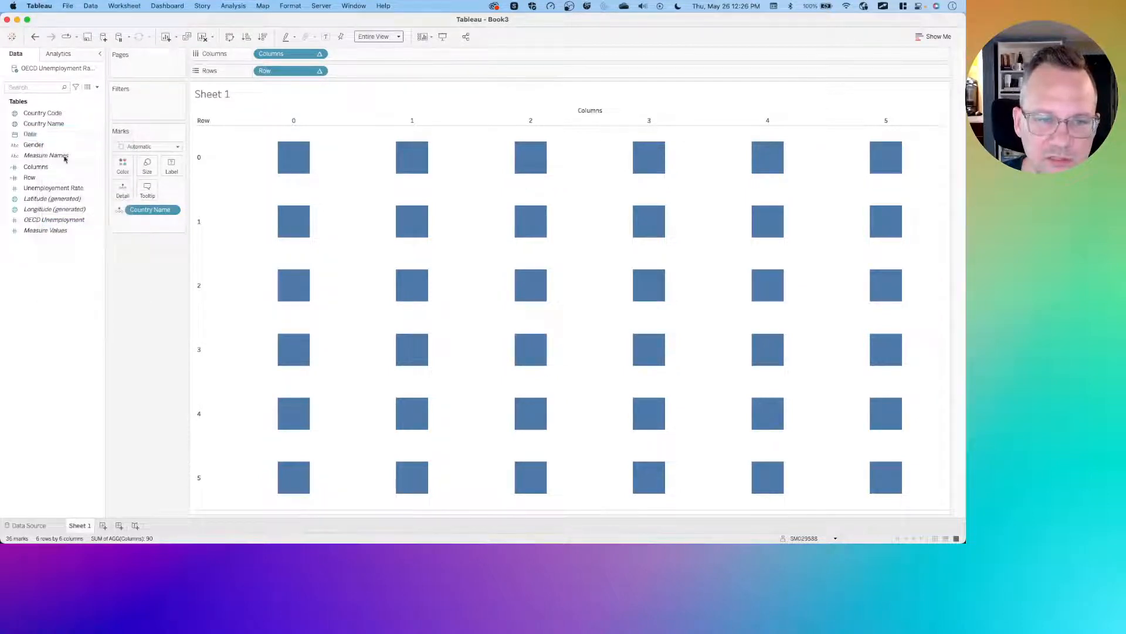
- Add Date to Columns as continuous MONTH(Date)
left_click_drag(42, 137, 381, 60)
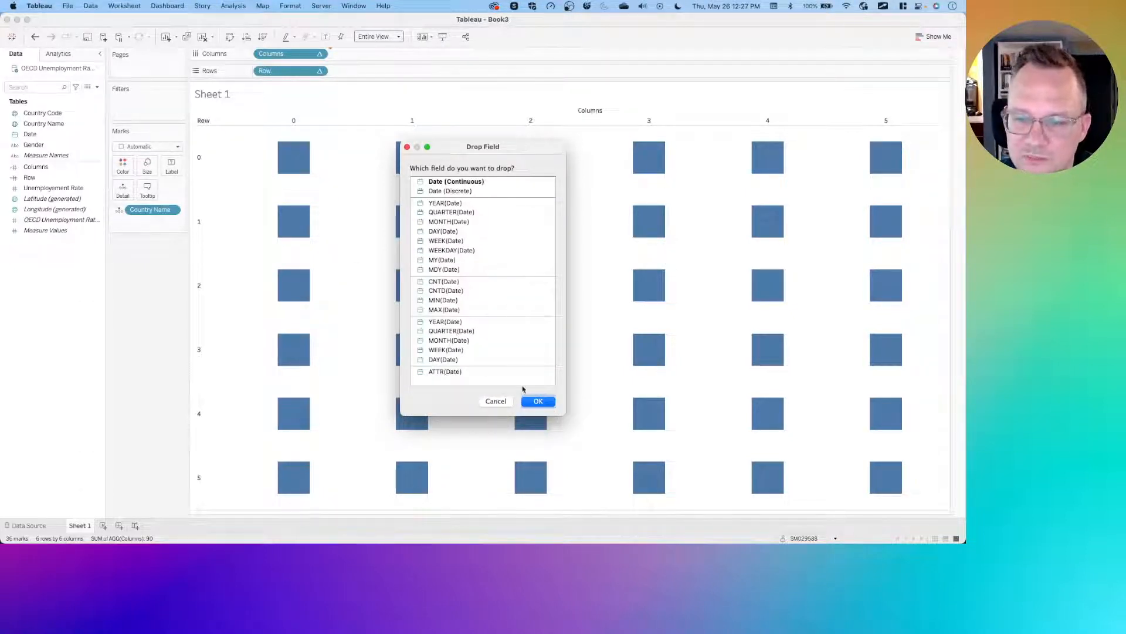
left_click(496, 401)
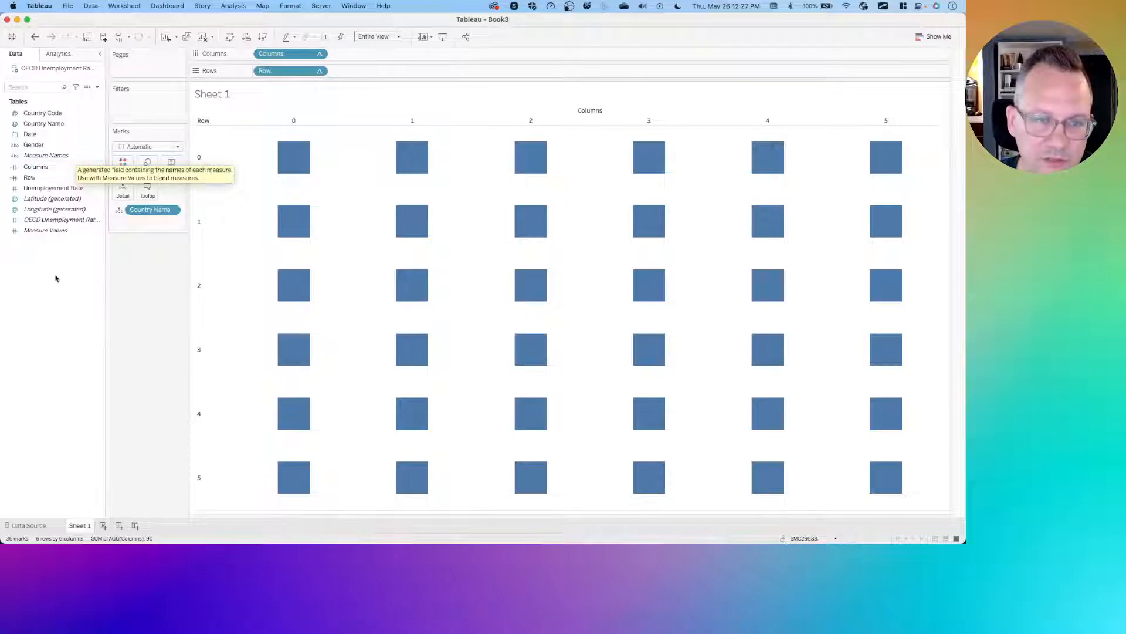
left_click(52, 144)
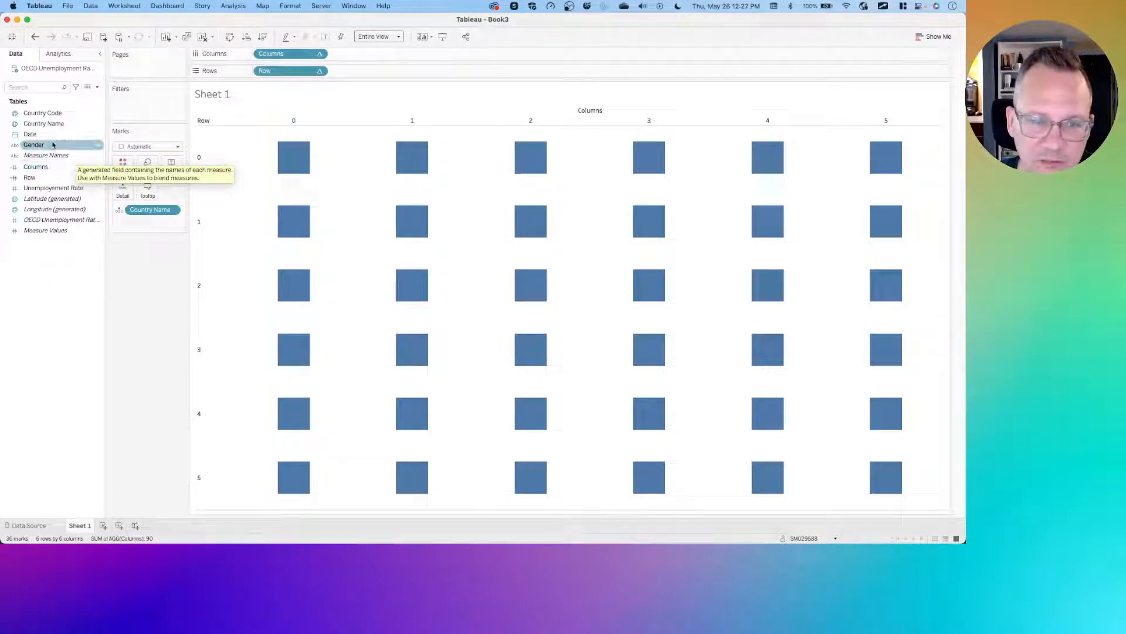
left_click(43, 136)
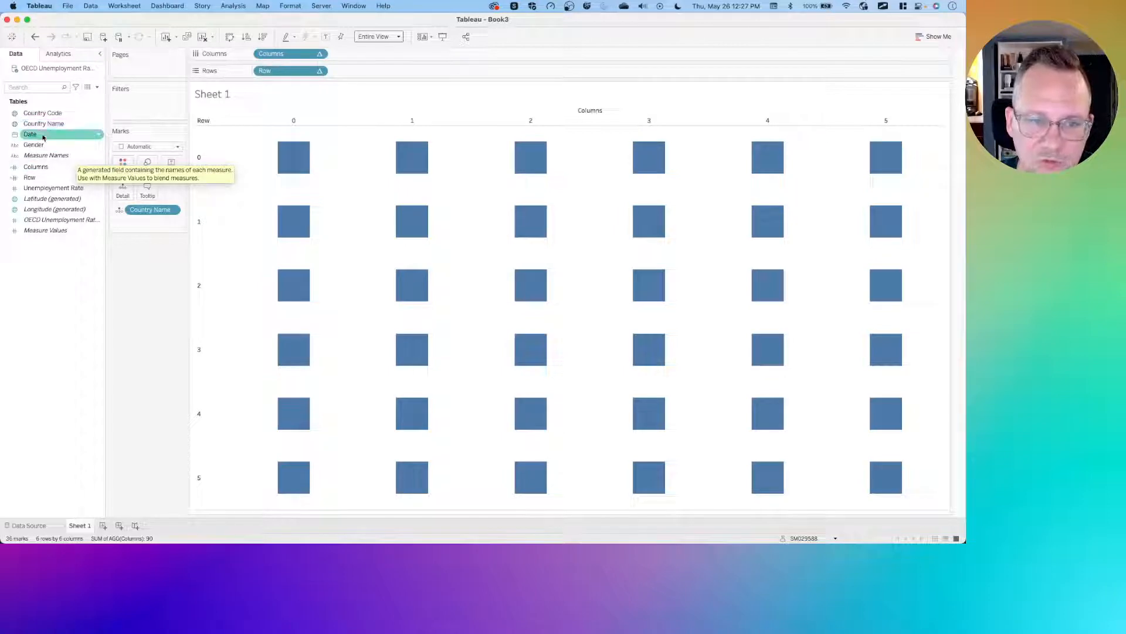
left_click_drag(43, 136, 356, 59)
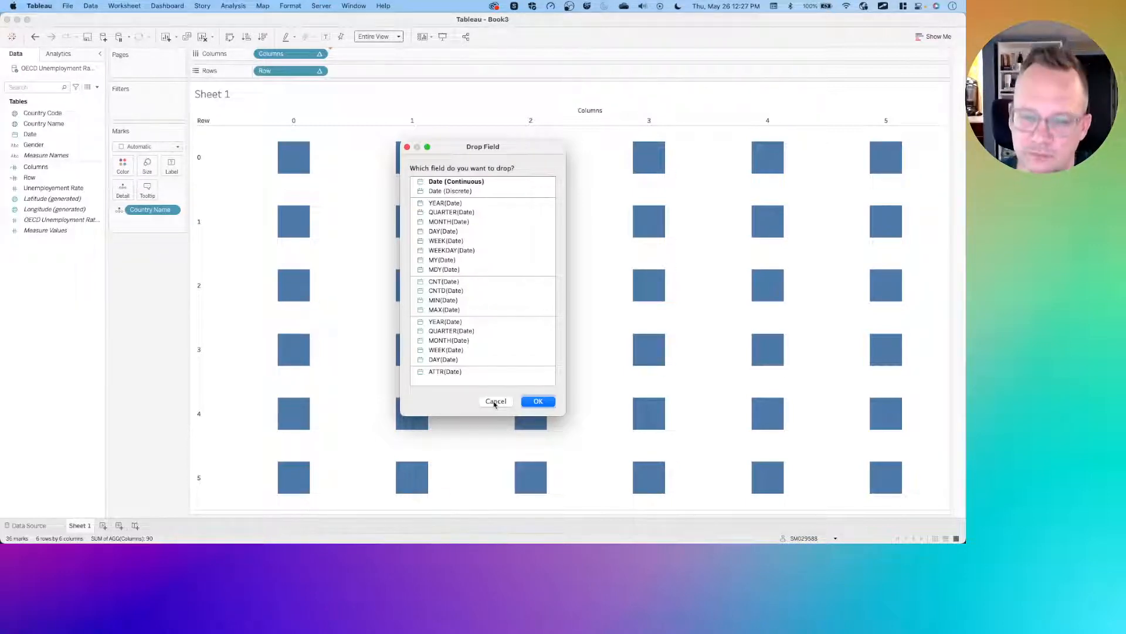
left_click(458, 341)
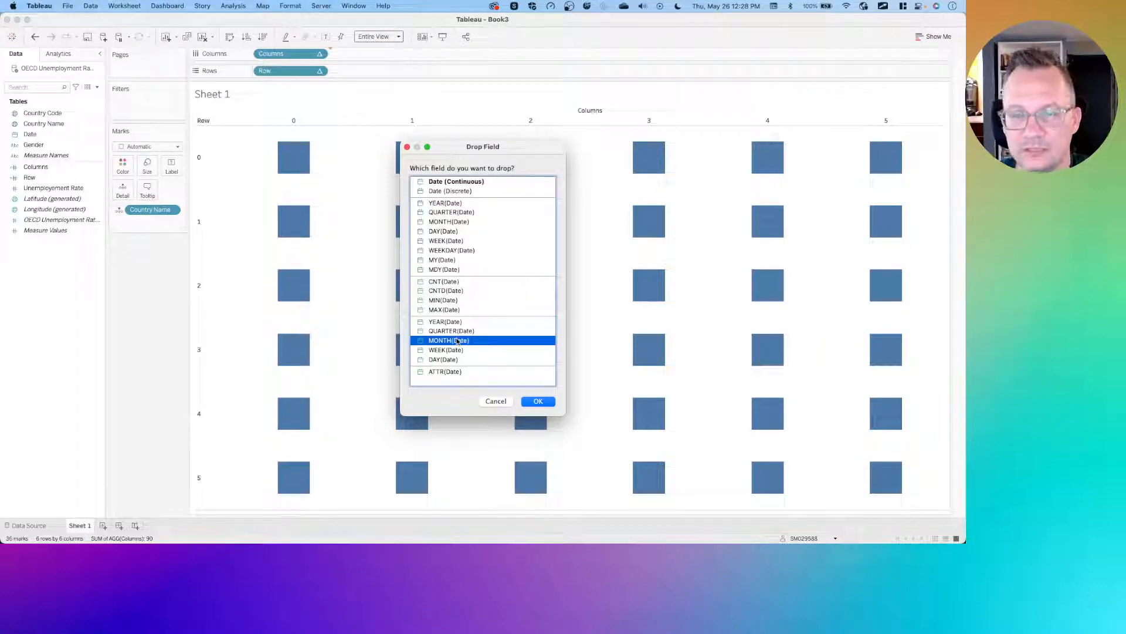
left_click(538, 402)
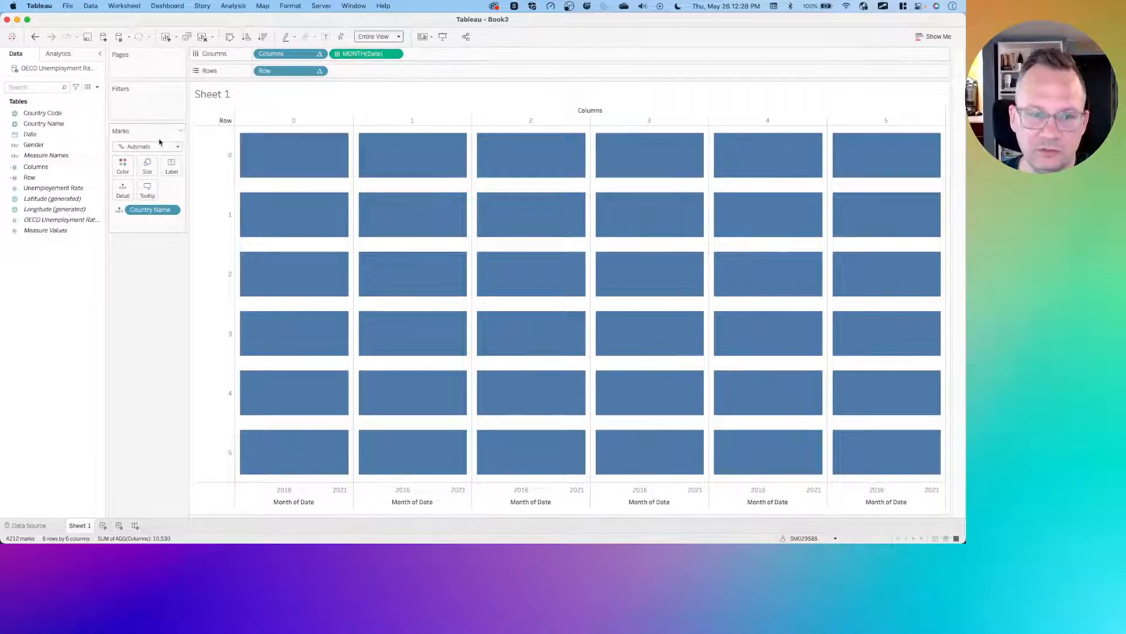
- Change the mark type to Line
left_click(131, 147)
left_click(139, 180)
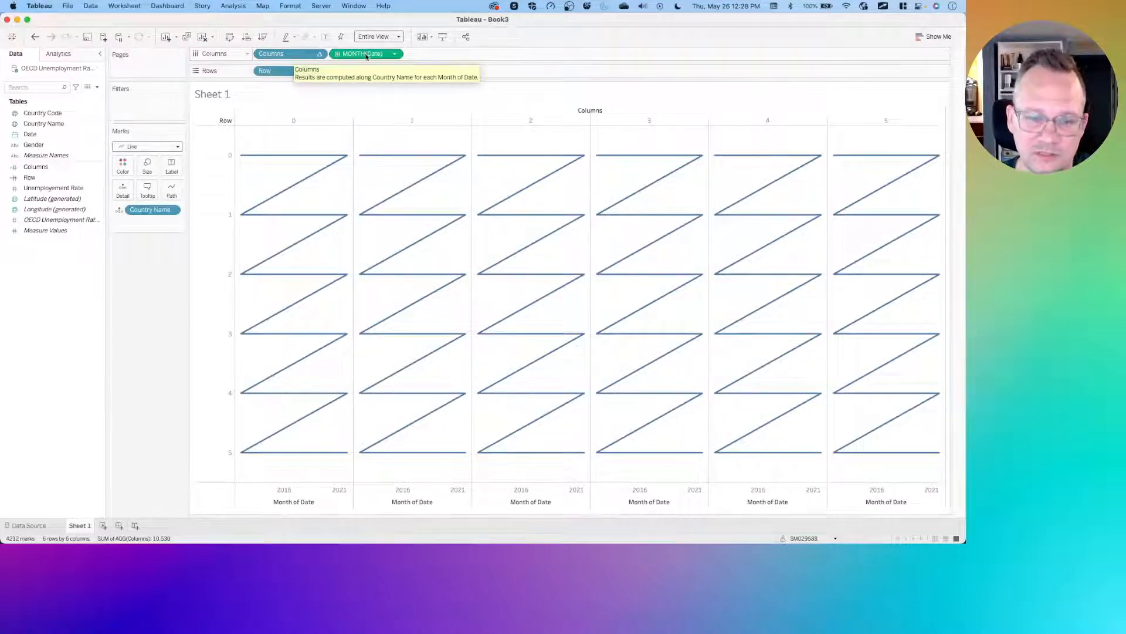
- Remove MONTH(Date) from Columns and add it back as continuous MONTH(Date)
left_click_drag(366, 56, 160, 312)
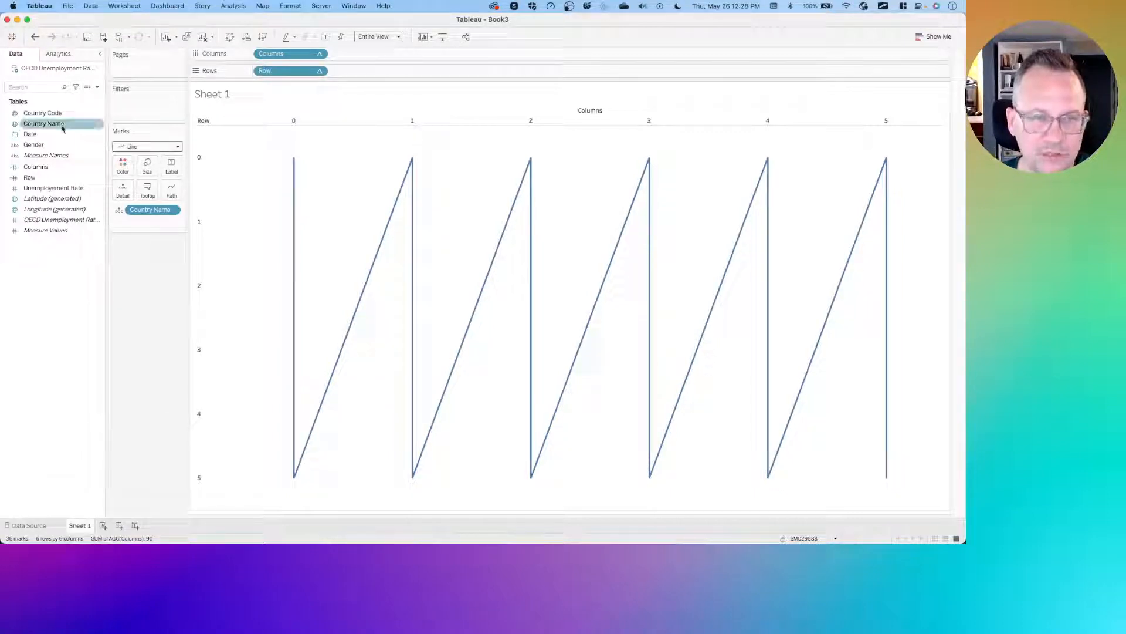
left_click(51, 144)
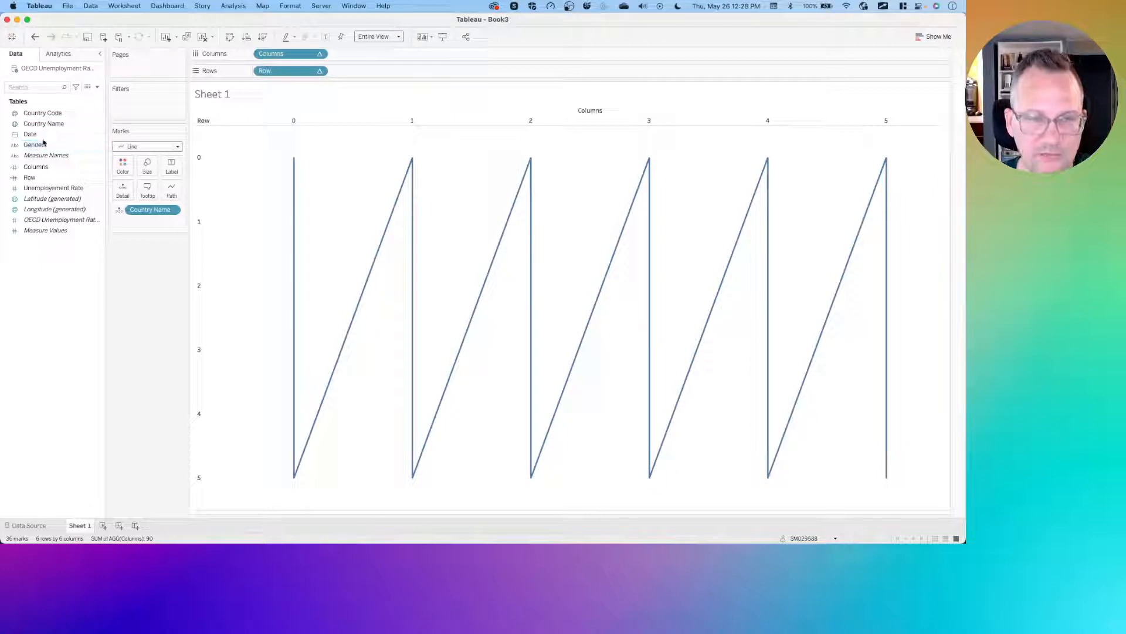
left_click_drag(51, 144, 361, 54)
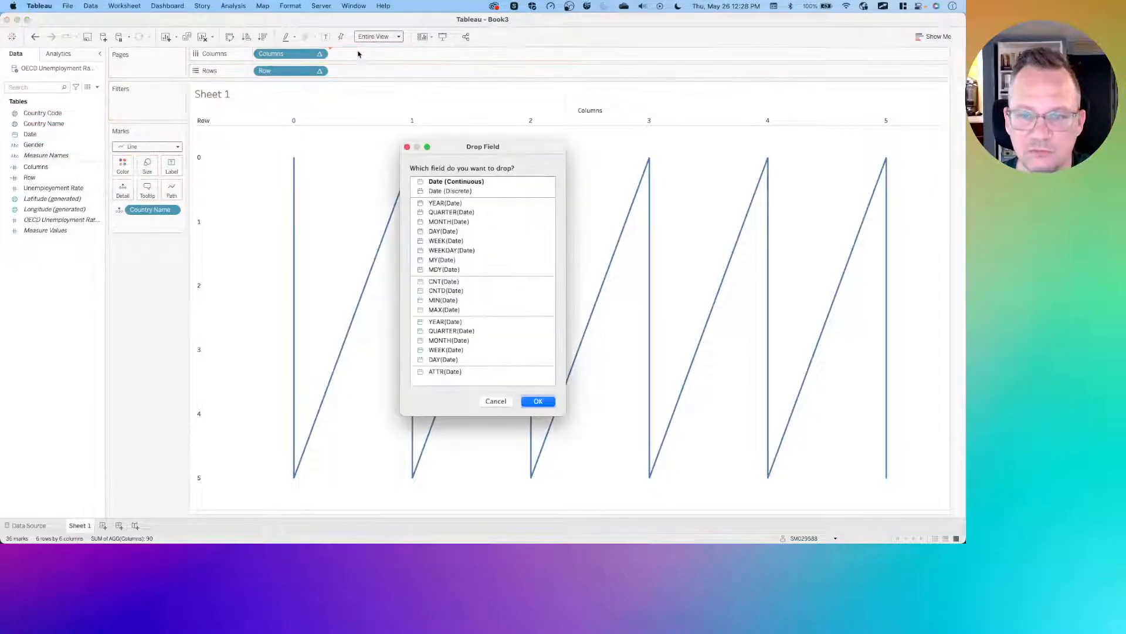
left_click(444, 341)
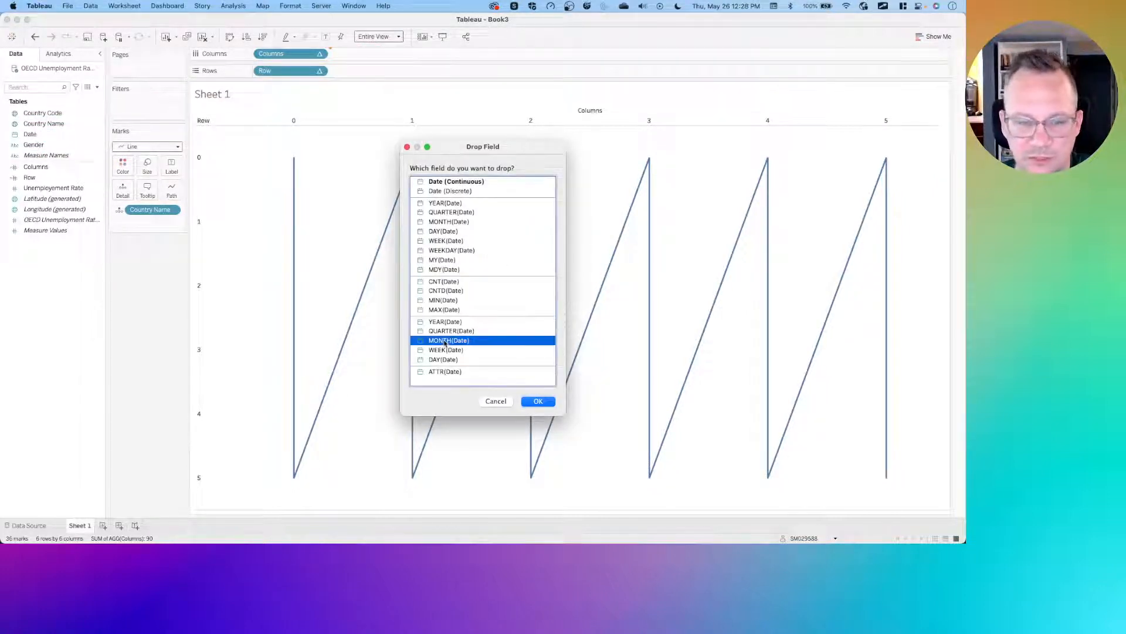
left_click(536, 402)
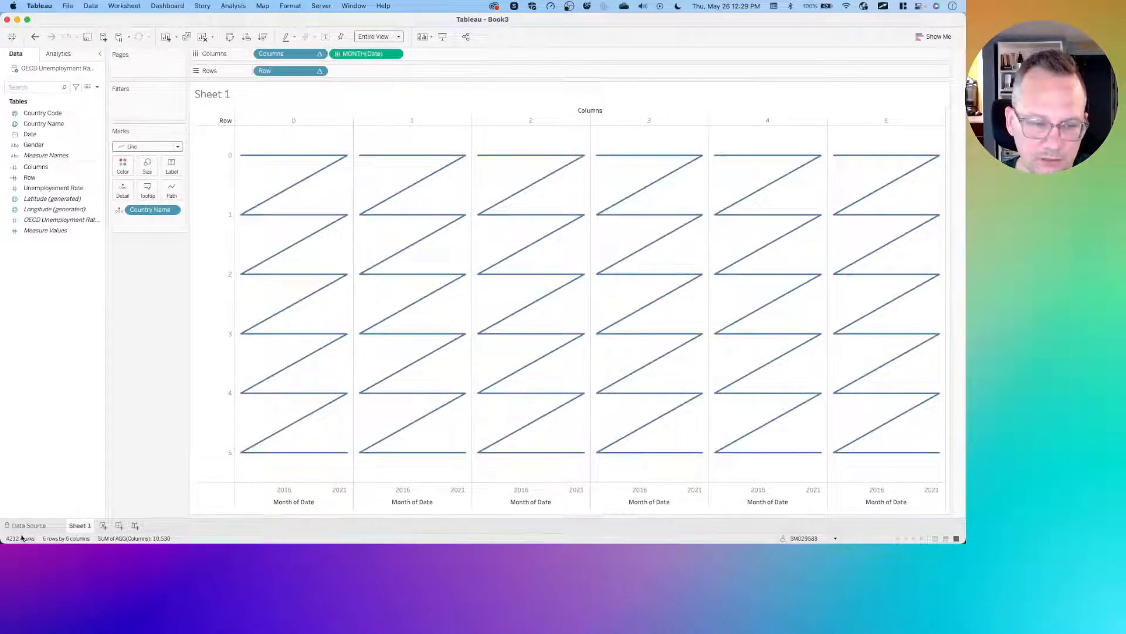
- Set the Columns table calculation to compute using Month of Date only, trying both dimensions and restart options first
scroll(22, 538, "up", 5)
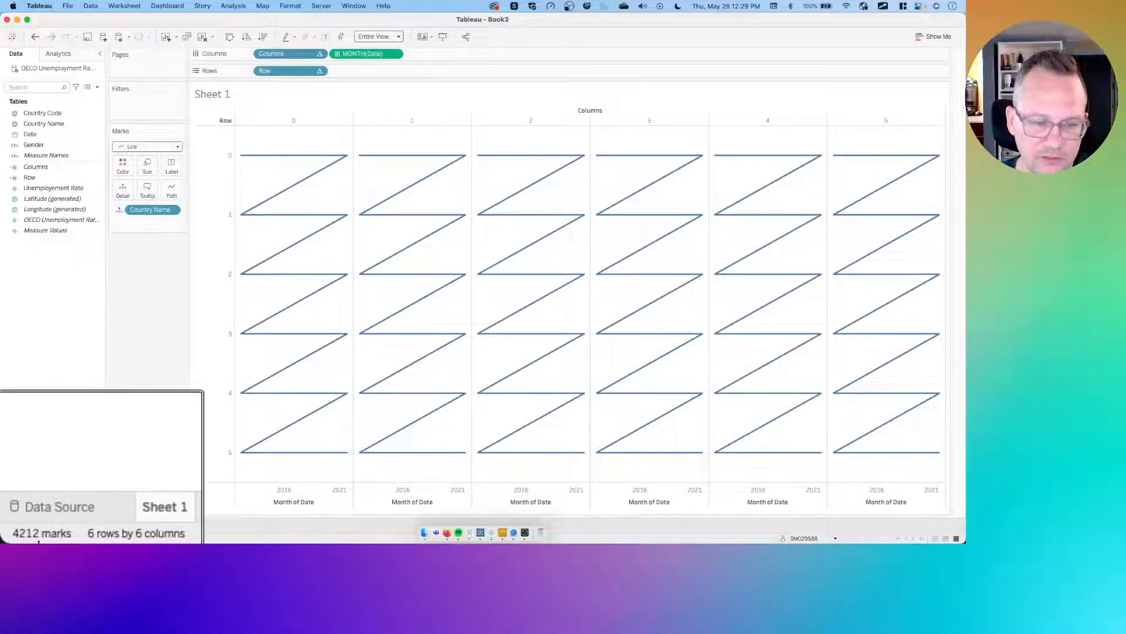
scroll(38, 542, "up", 1)
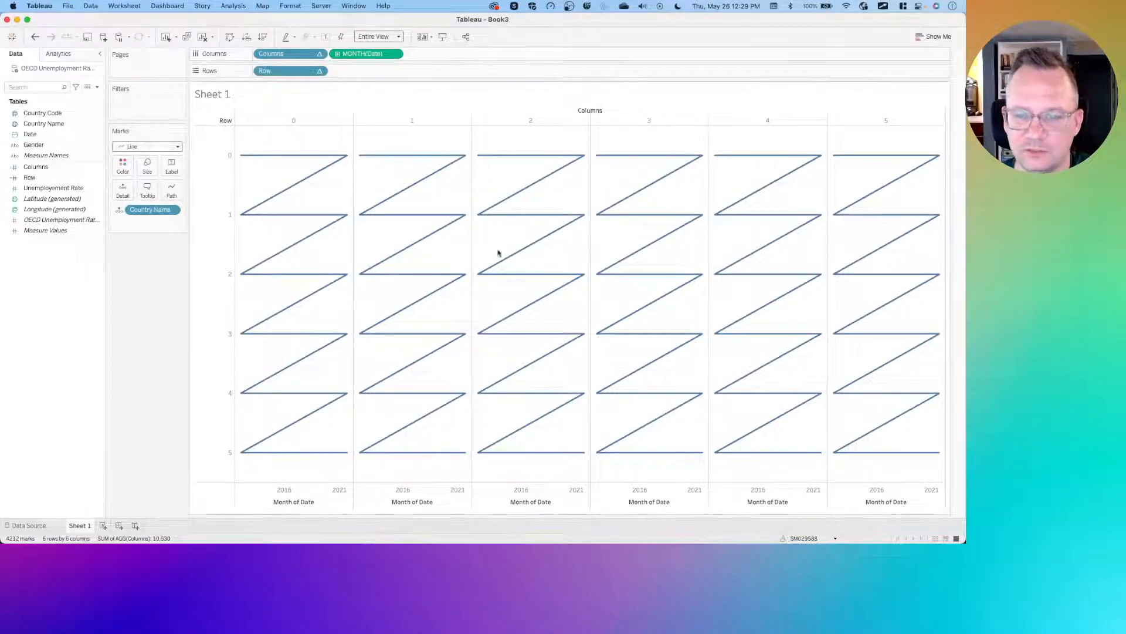
left_click(319, 53)
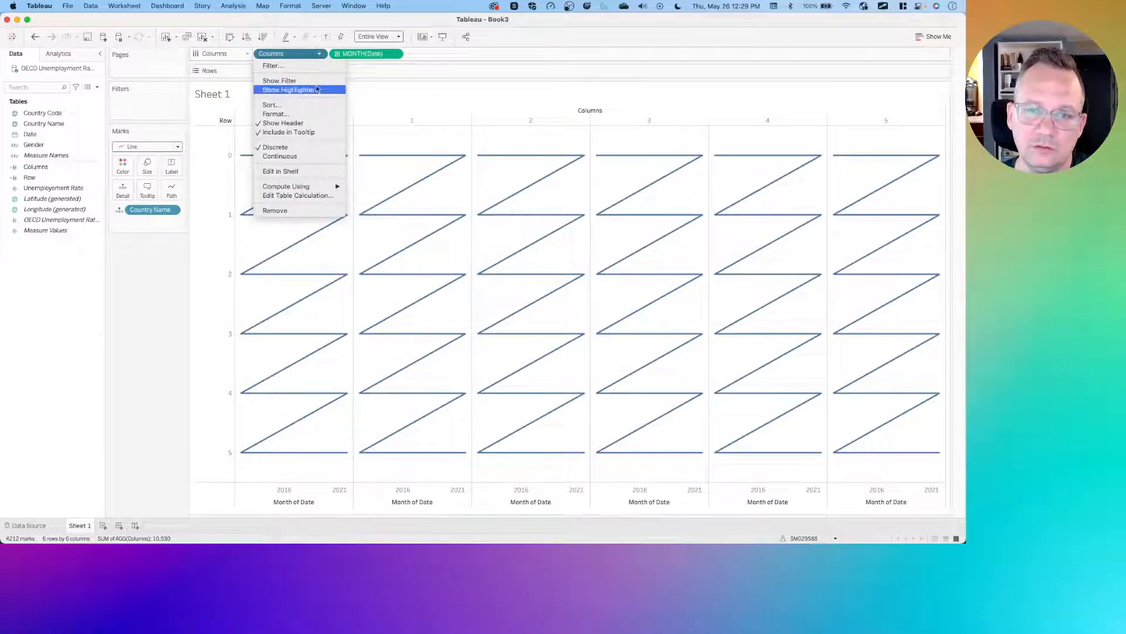
left_click(306, 196)
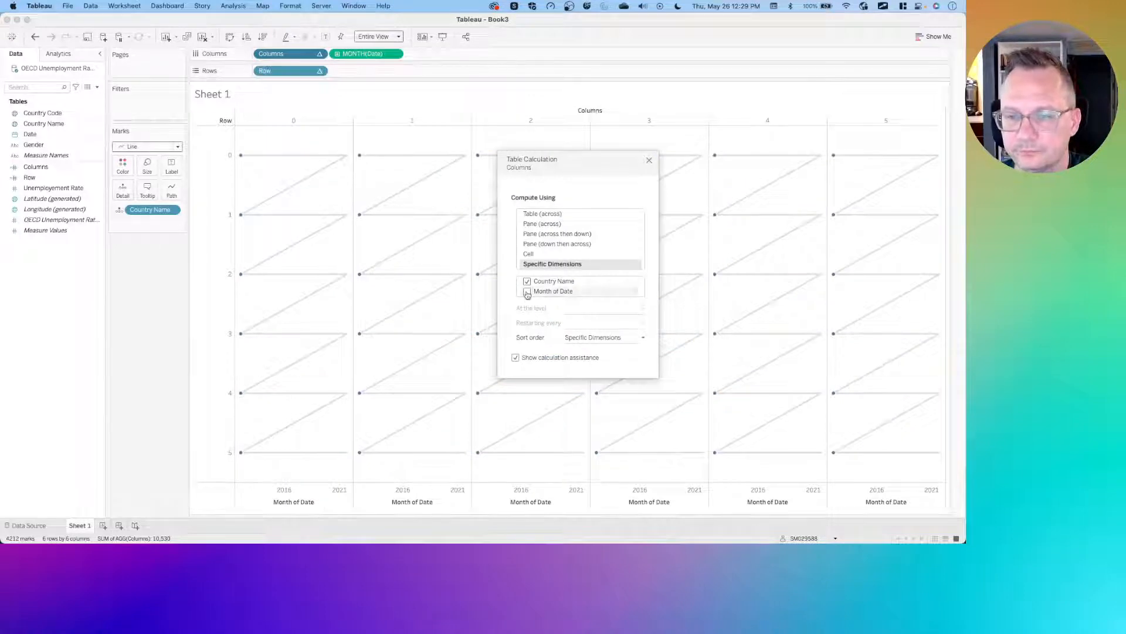
left_click(529, 291)
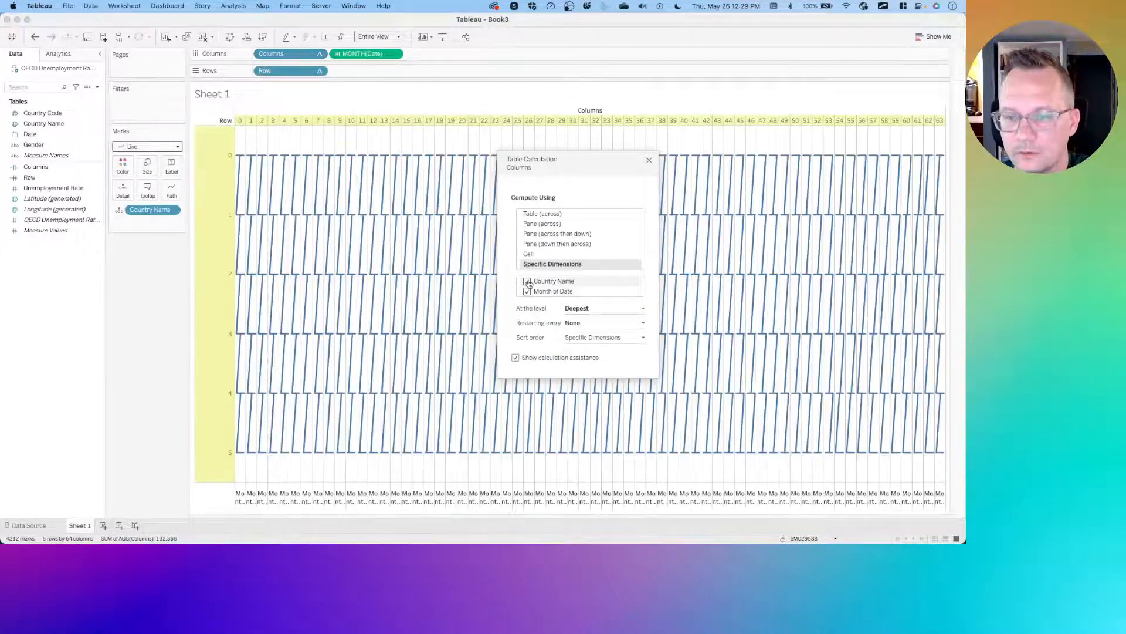
left_click(548, 283)
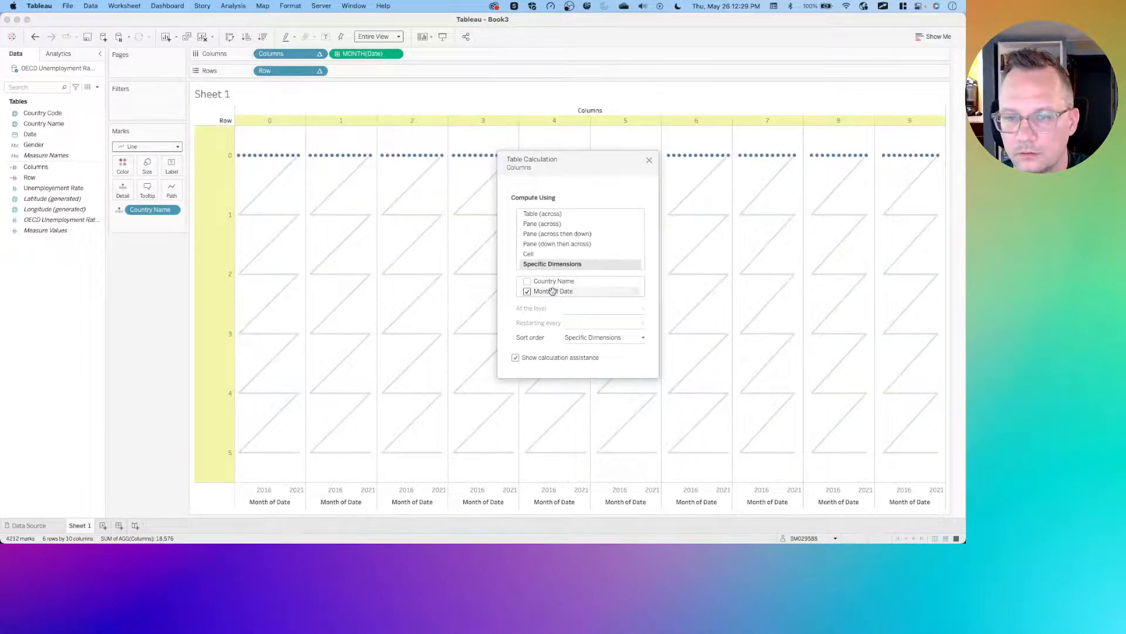
left_click_drag(552, 291, 553, 281)
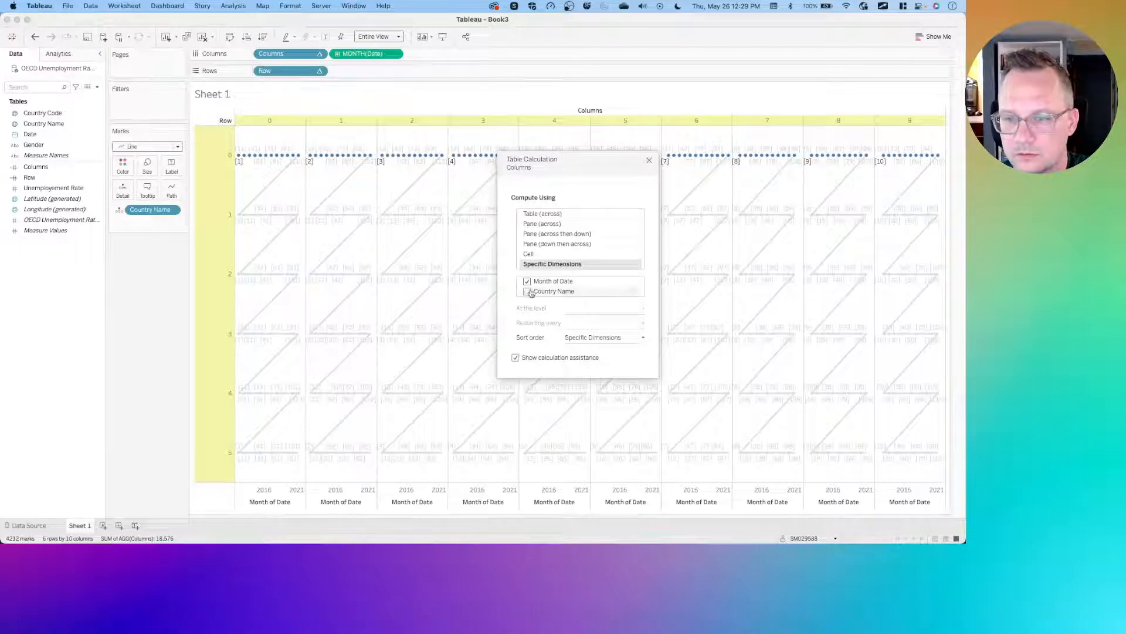
left_click(527, 291)
left_click_drag(554, 291, 558, 280)
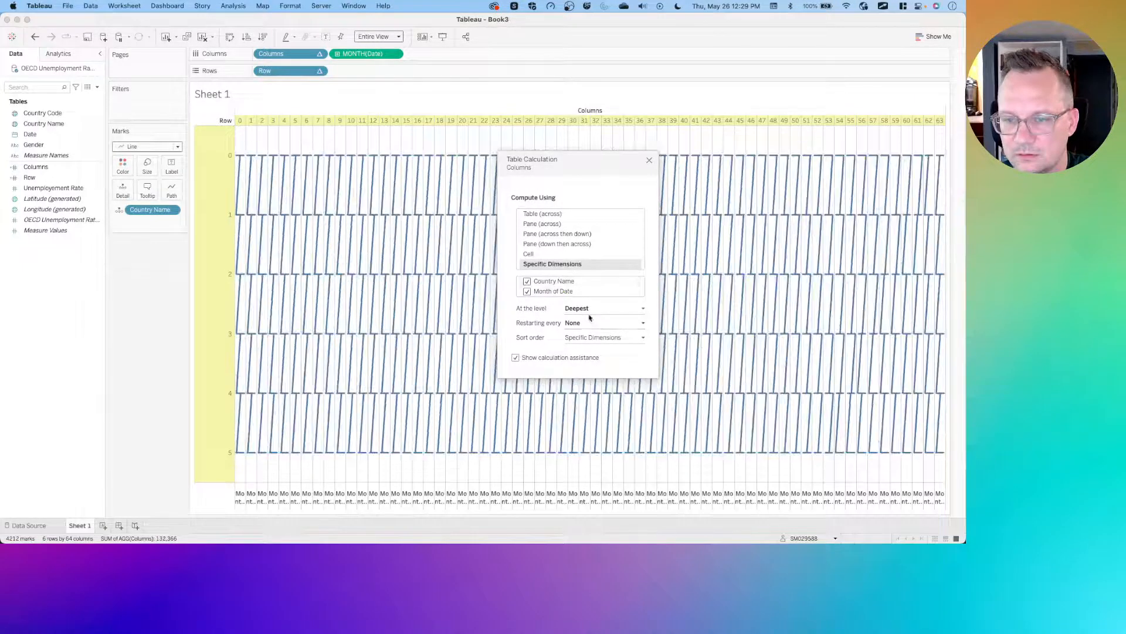
left_click(585, 323)
left_click(587, 341)
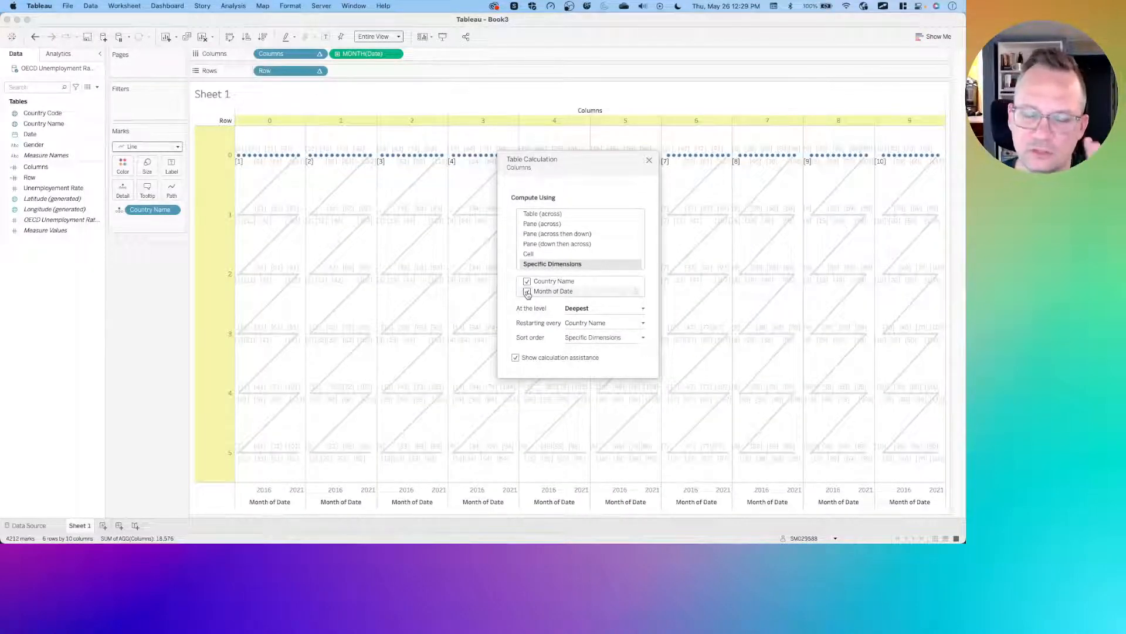
left_click(528, 292)
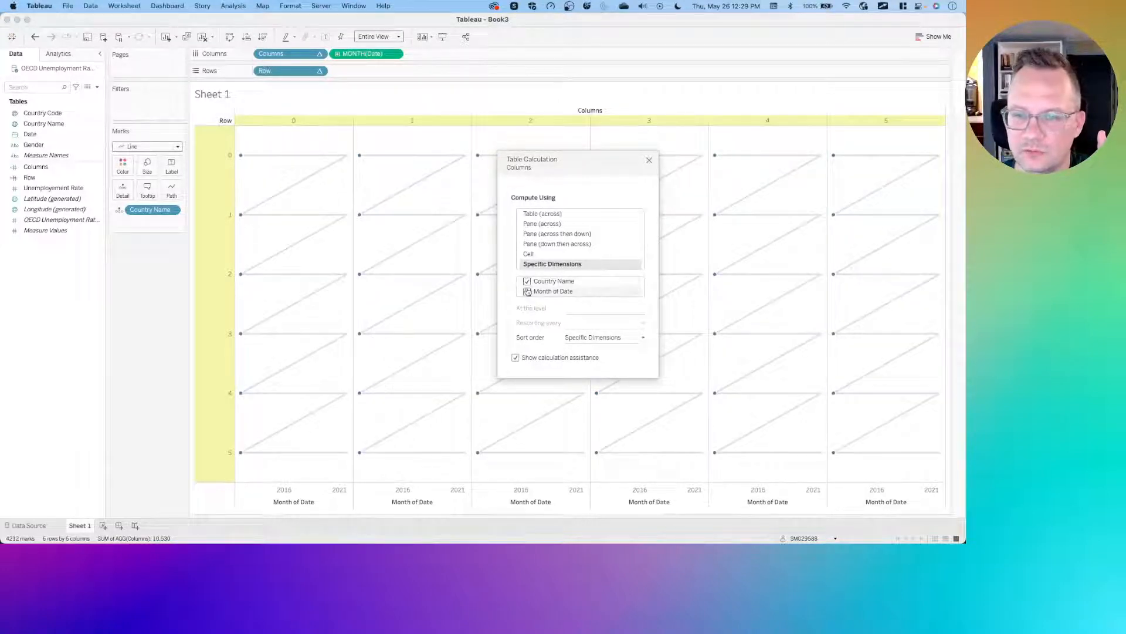
left_click(527, 282)
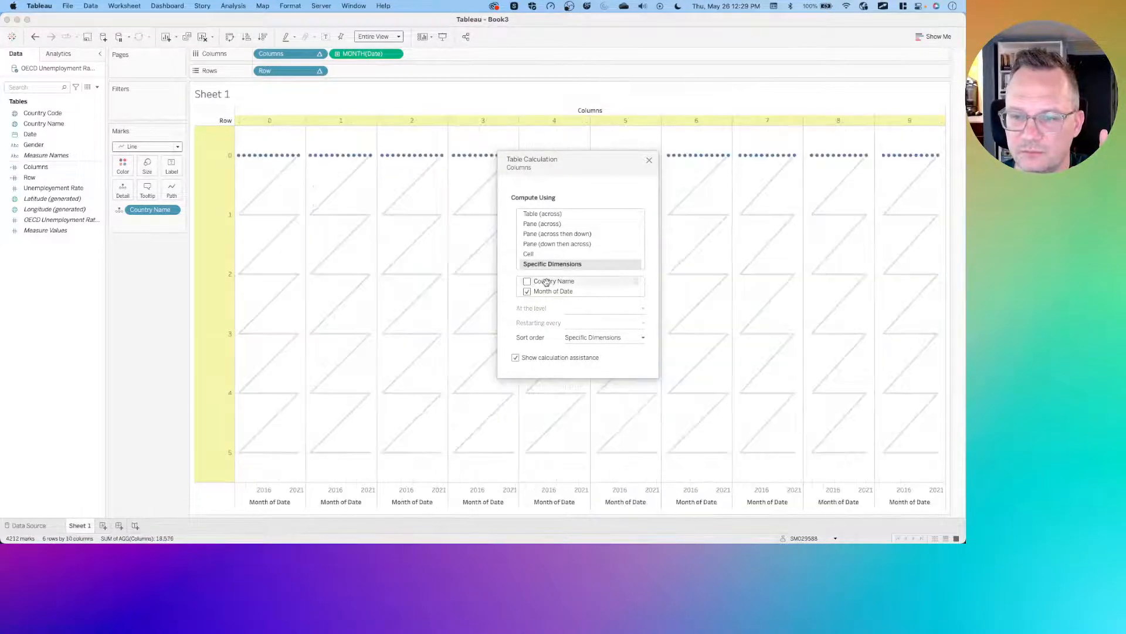
left_click_drag(545, 282, 546, 288)
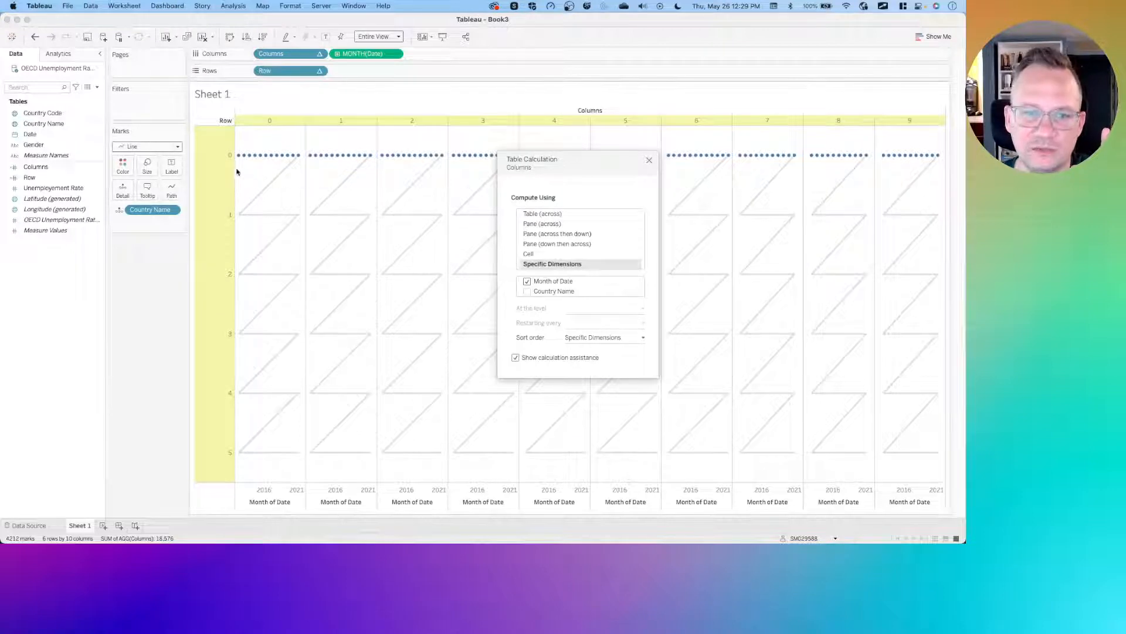
mouse_move(258, 160)
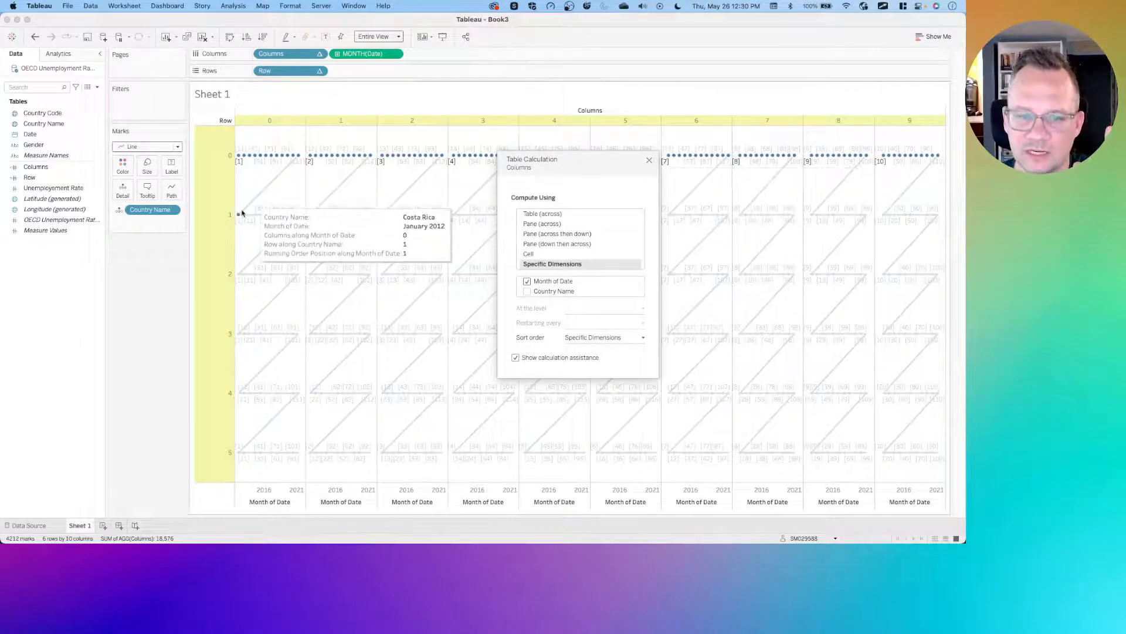
left_click(649, 161)
- Set the Row table calculation to compute using Country Name then Month of Date, restarting every Country Name
left_click(319, 72)
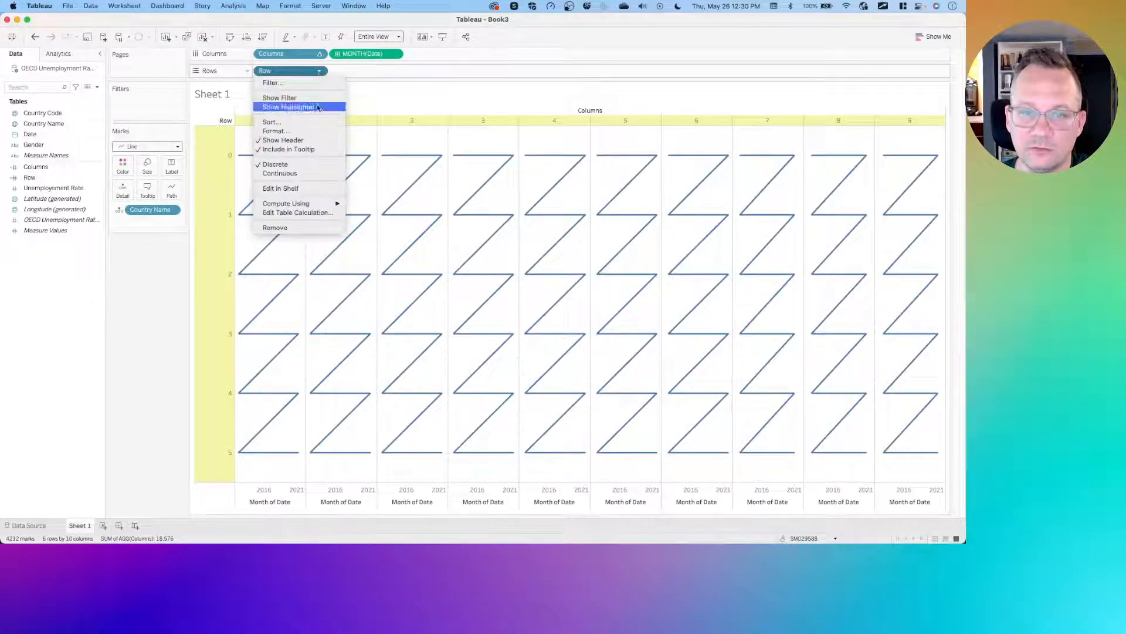
left_click(311, 213)
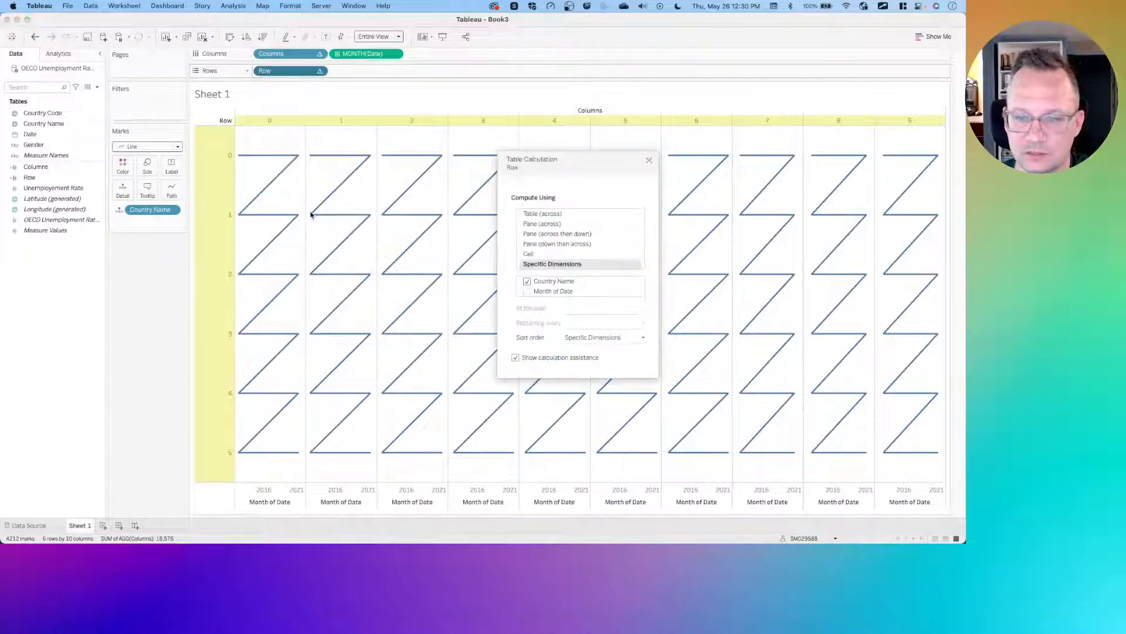
left_click(528, 281)
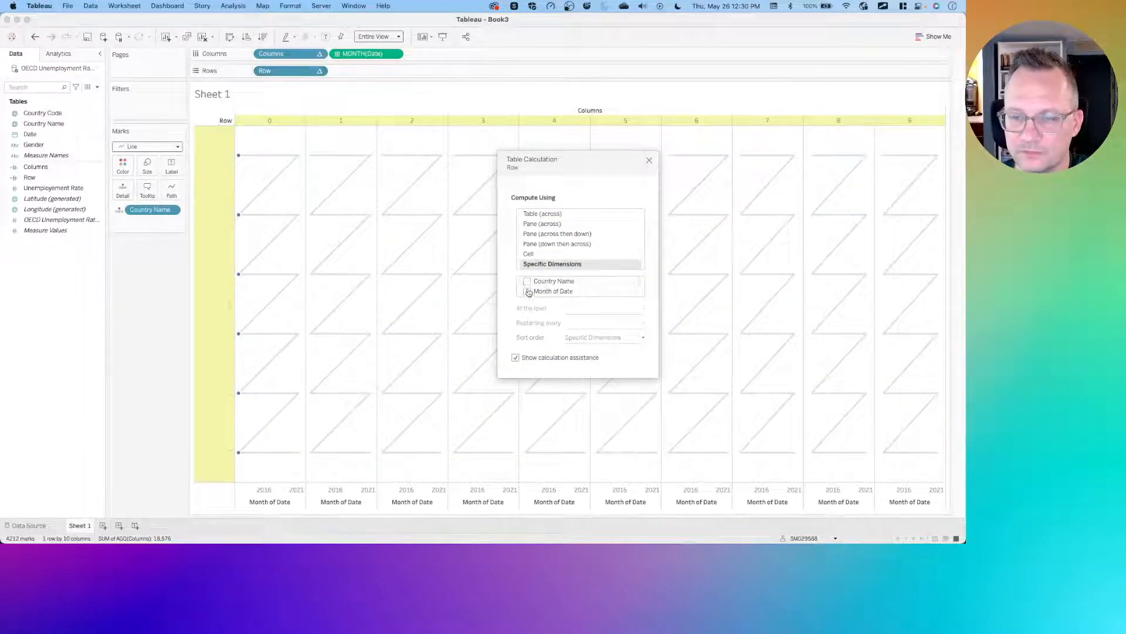
left_click(527, 291)
left_click_drag(545, 291, 555, 282)
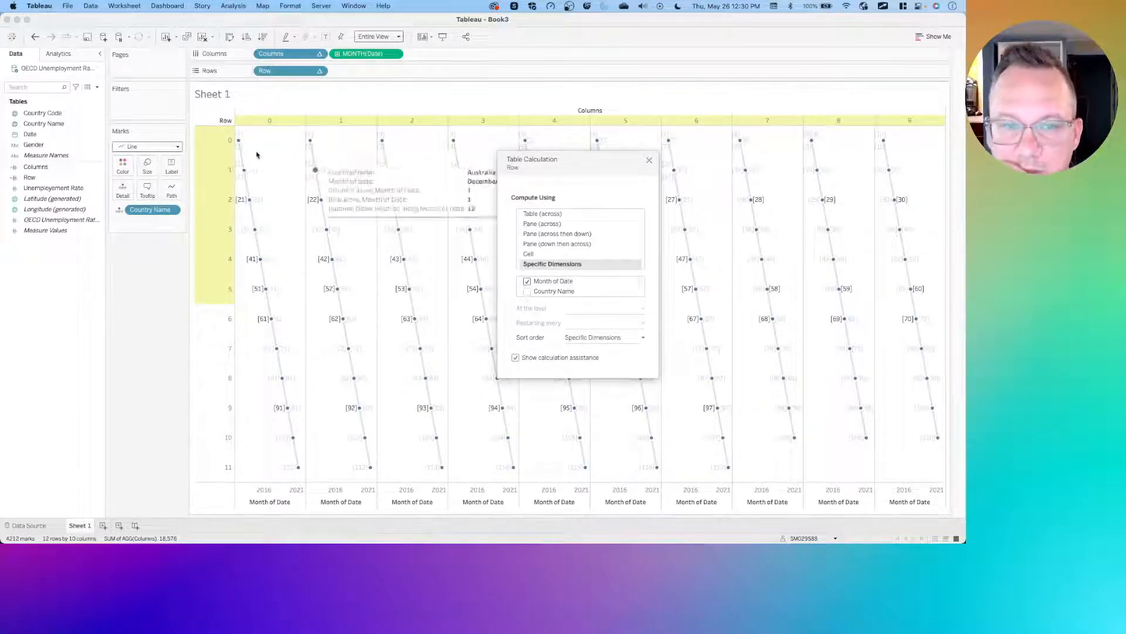
mouse_move(265, 243)
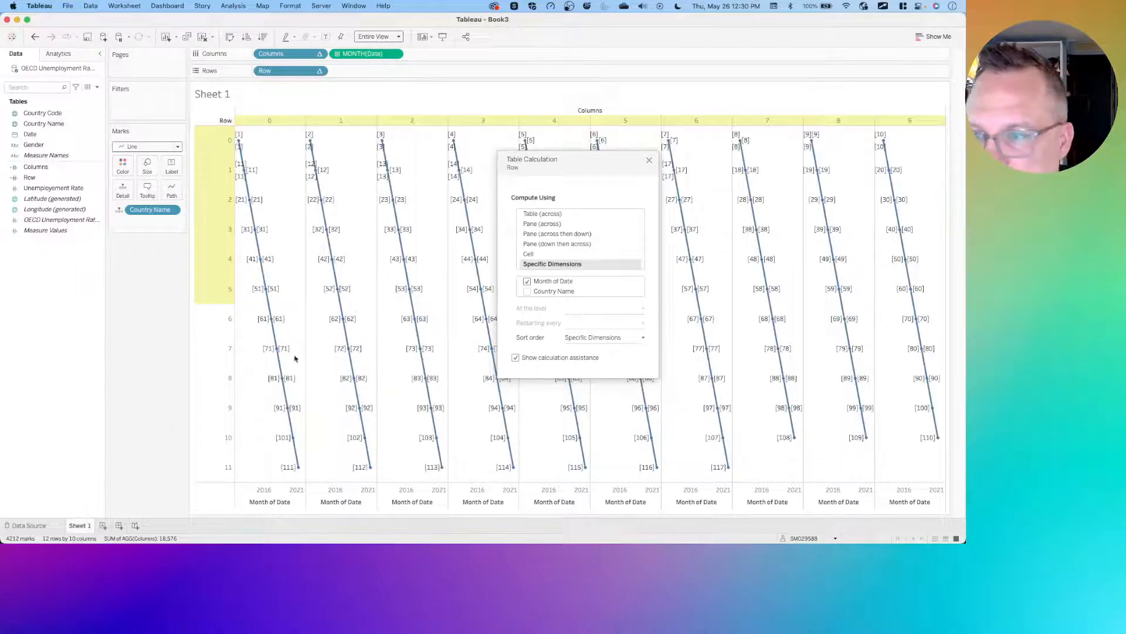
left_click(527, 291)
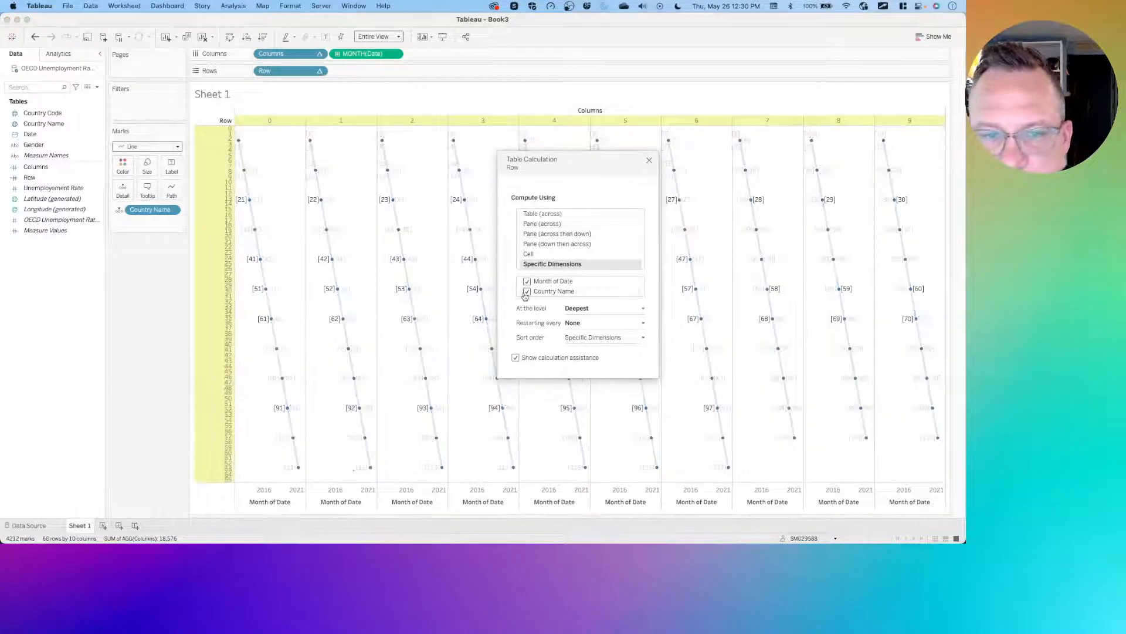
left_click_drag(548, 291, 550, 280)
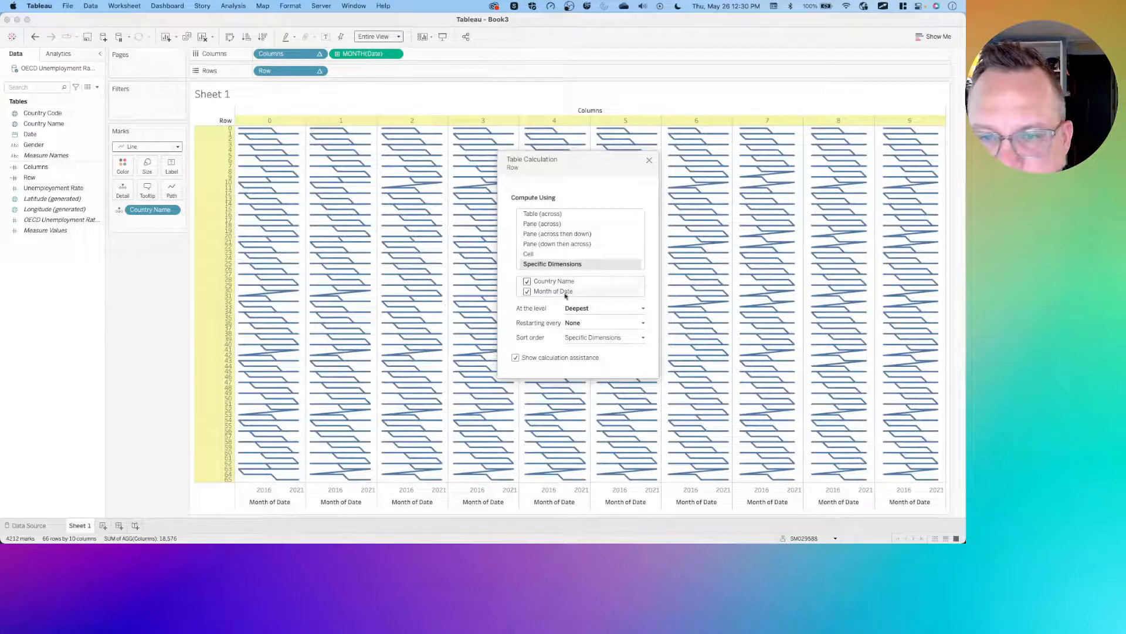
left_click(592, 323)
left_click(595, 333)
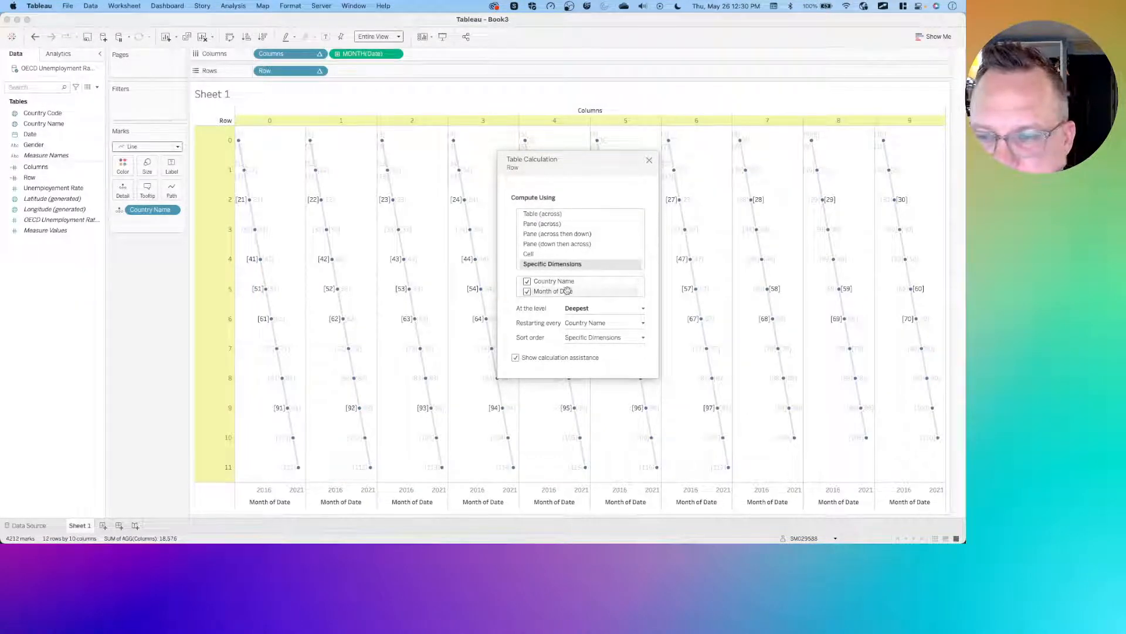
left_click(648, 160)
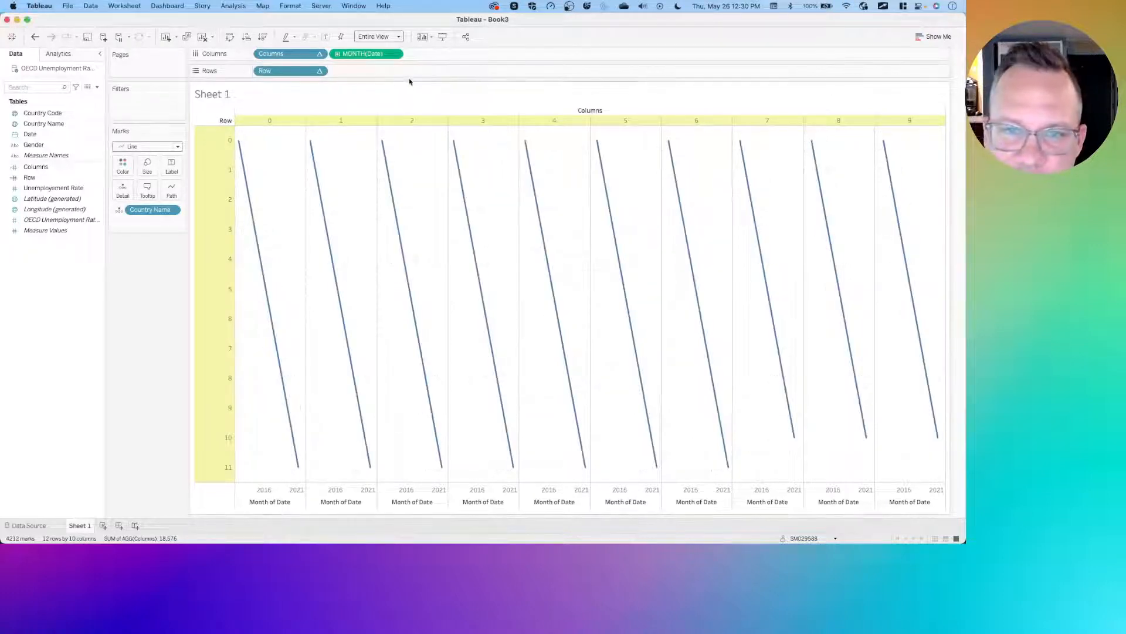
- Set the Columns table calculation to compute using Month of Date and Country Name, restarting every Month of Date
left_click(319, 54)
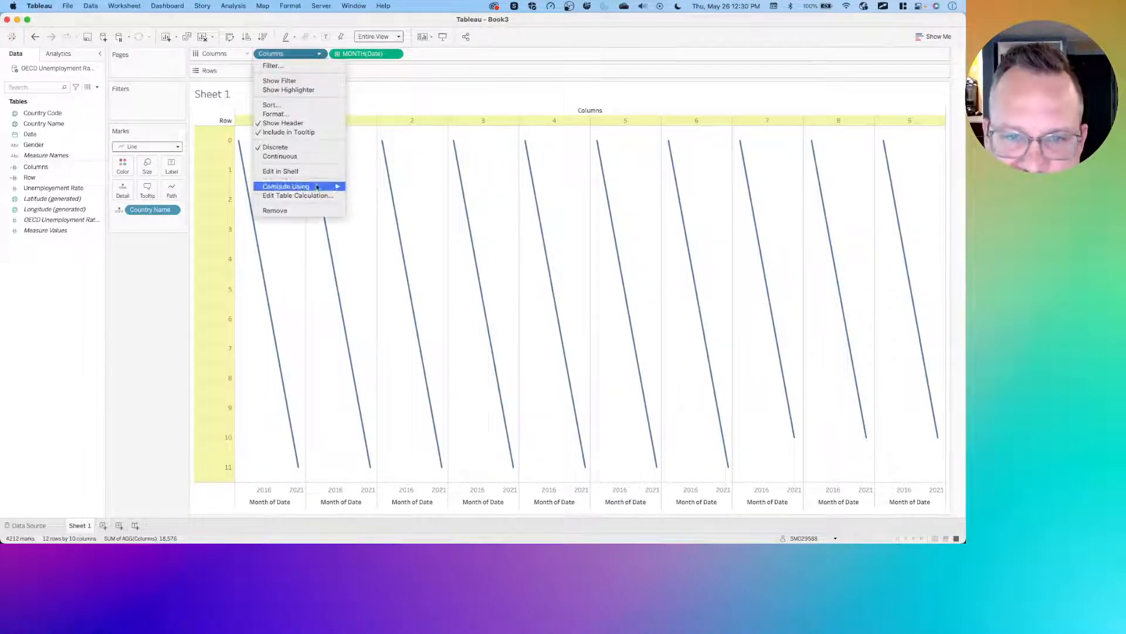
left_click(311, 195)
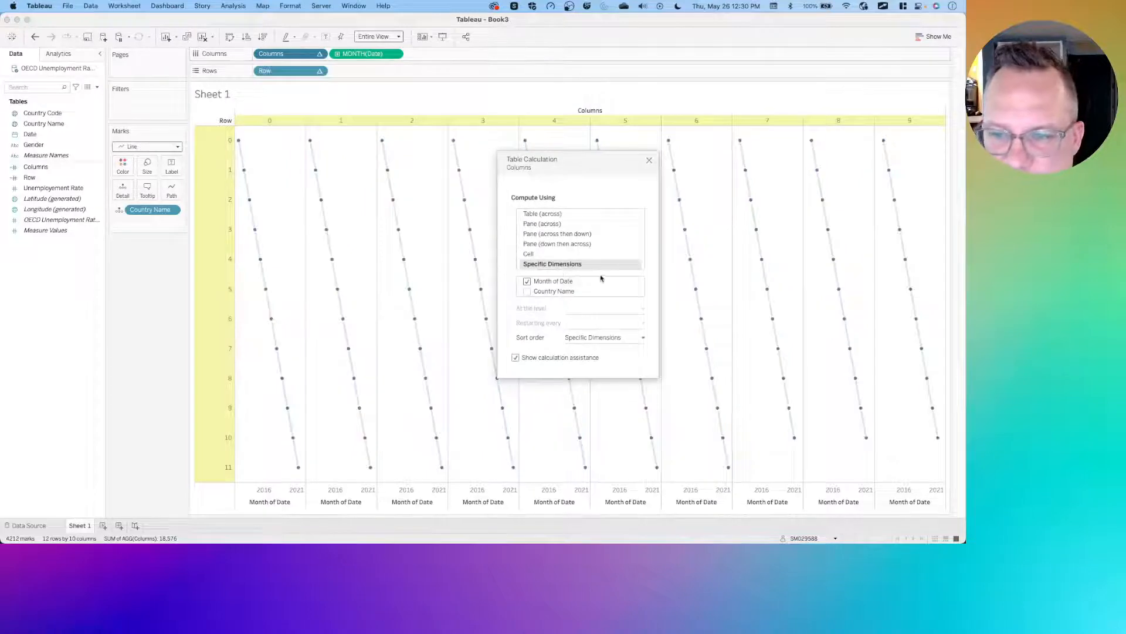
left_click(527, 292)
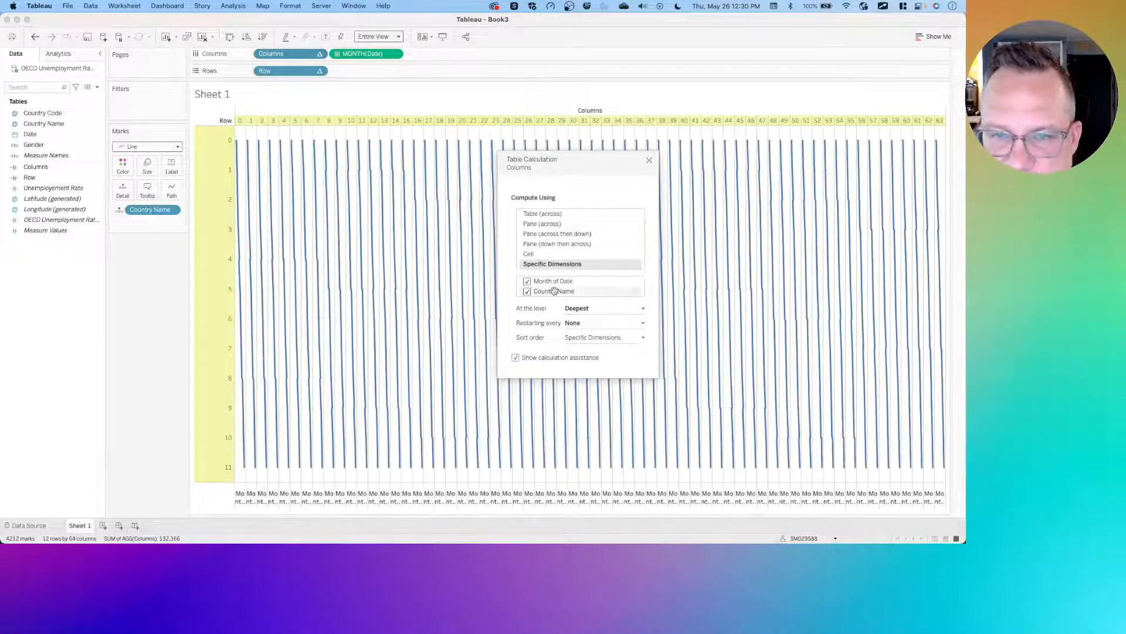
left_click_drag(558, 293, 558, 291)
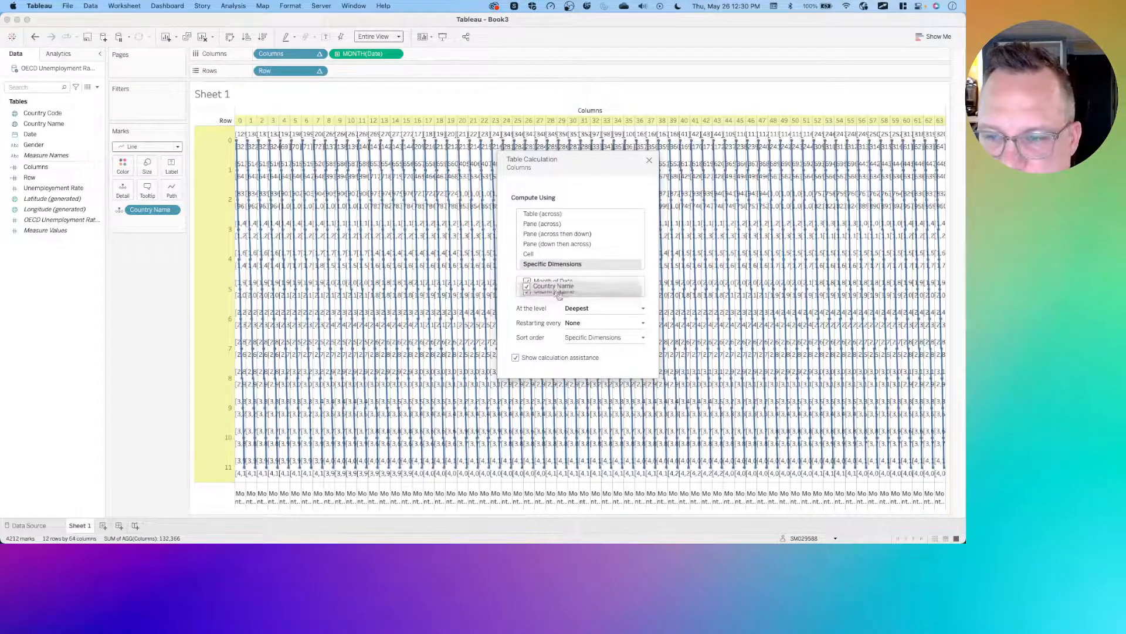
left_click(590, 324)
left_click(585, 341)
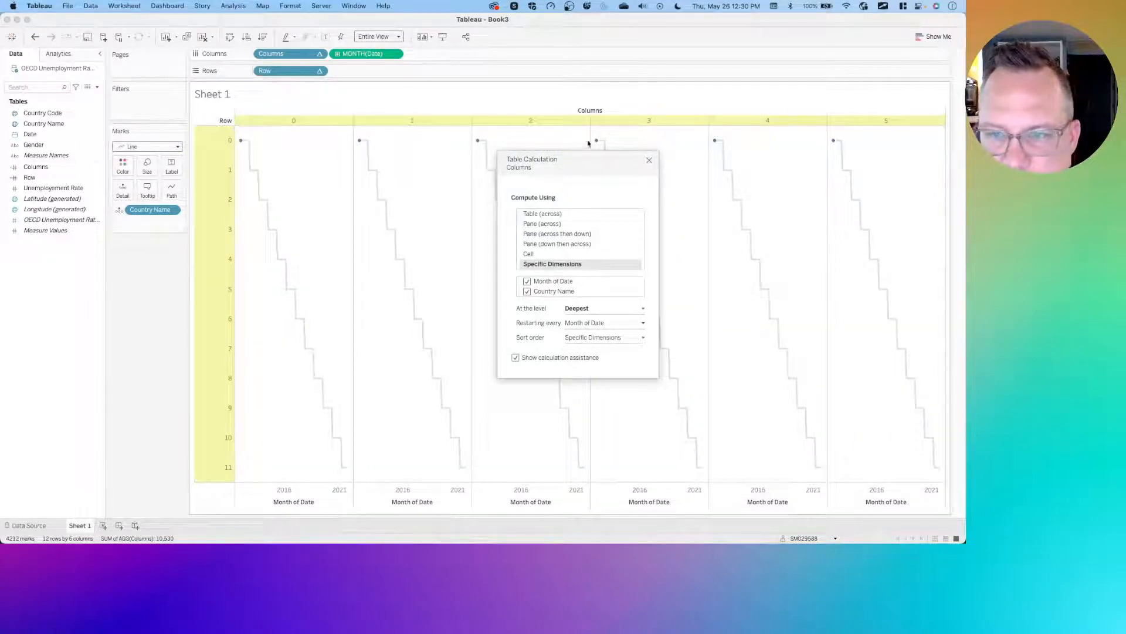
left_click(650, 161)
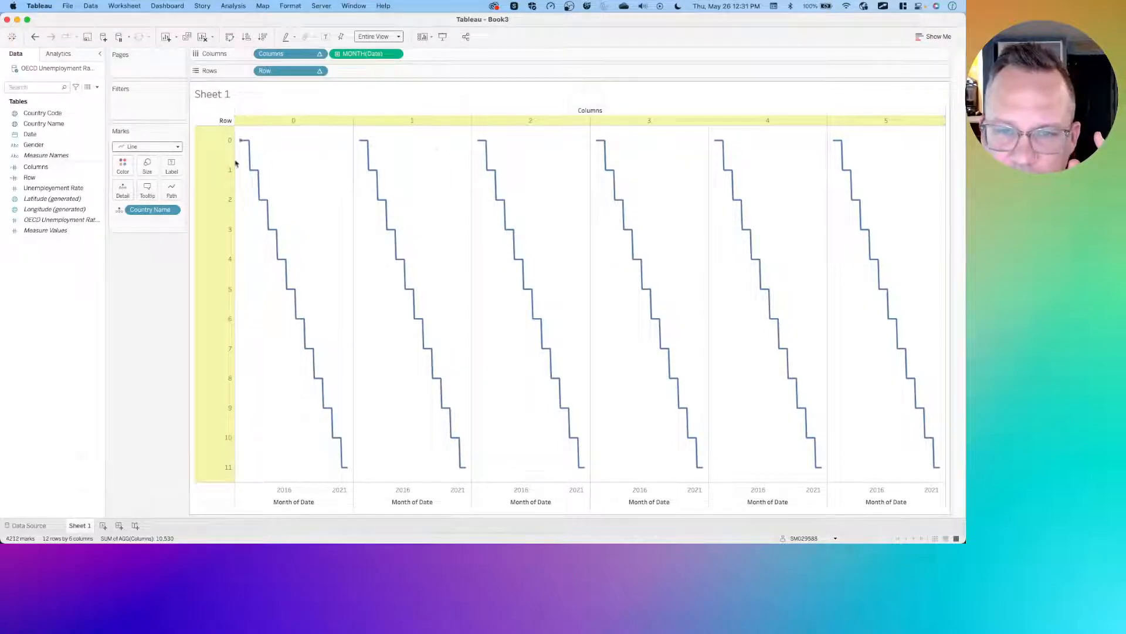
- Try toggling and reordering the Columns table calculation's dimensions, ending with Month of Date and Country Name both checked
left_click(319, 53)
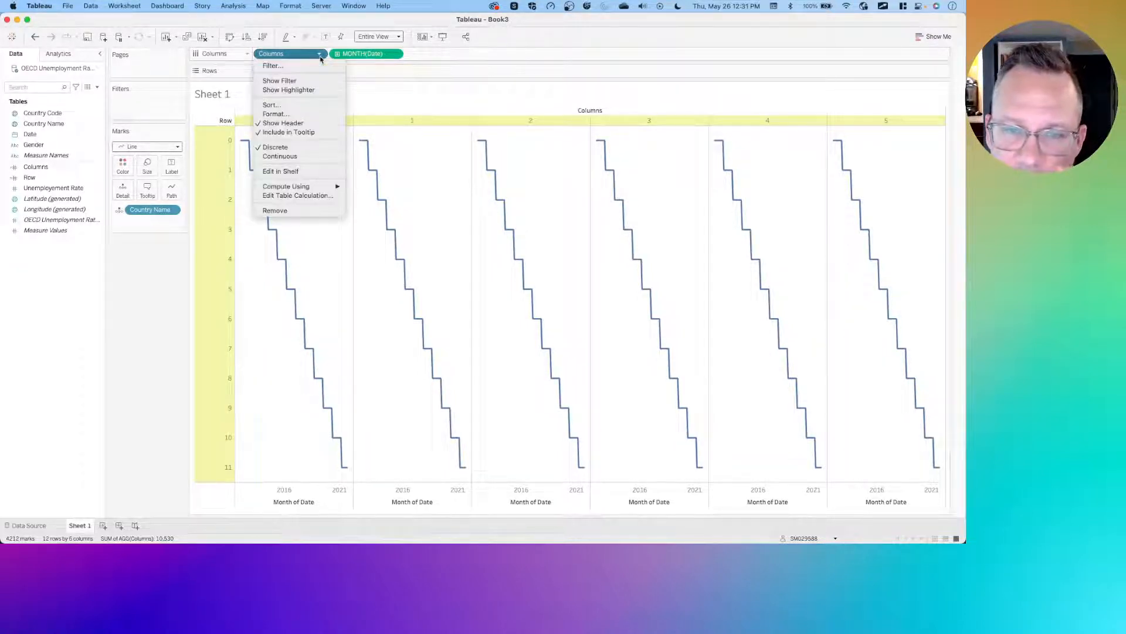
left_click(295, 196)
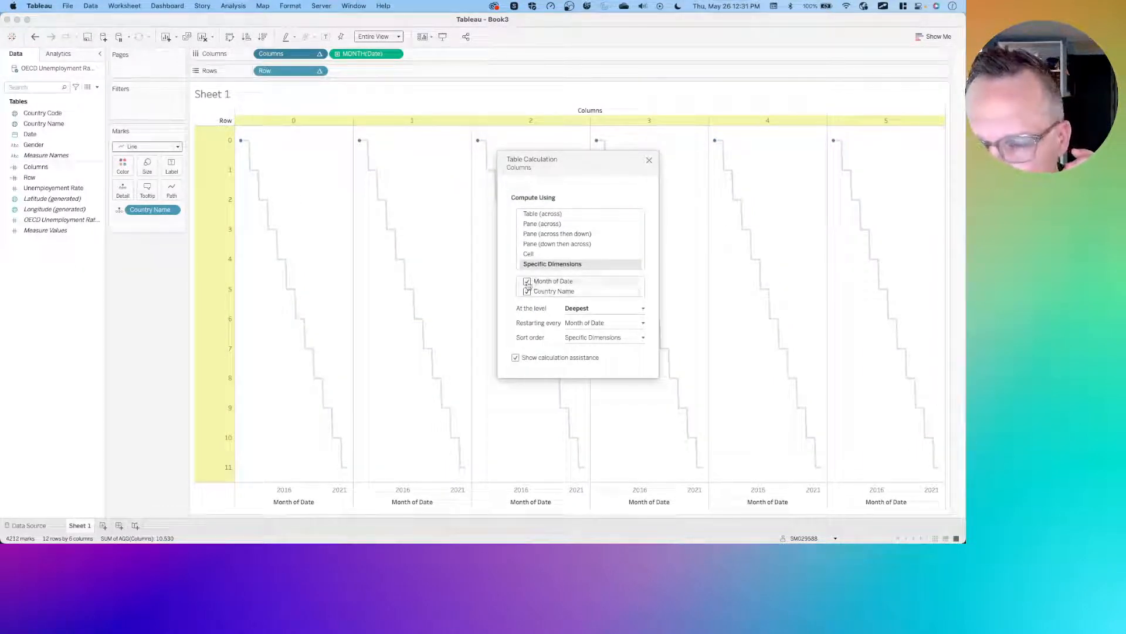
left_click(527, 282)
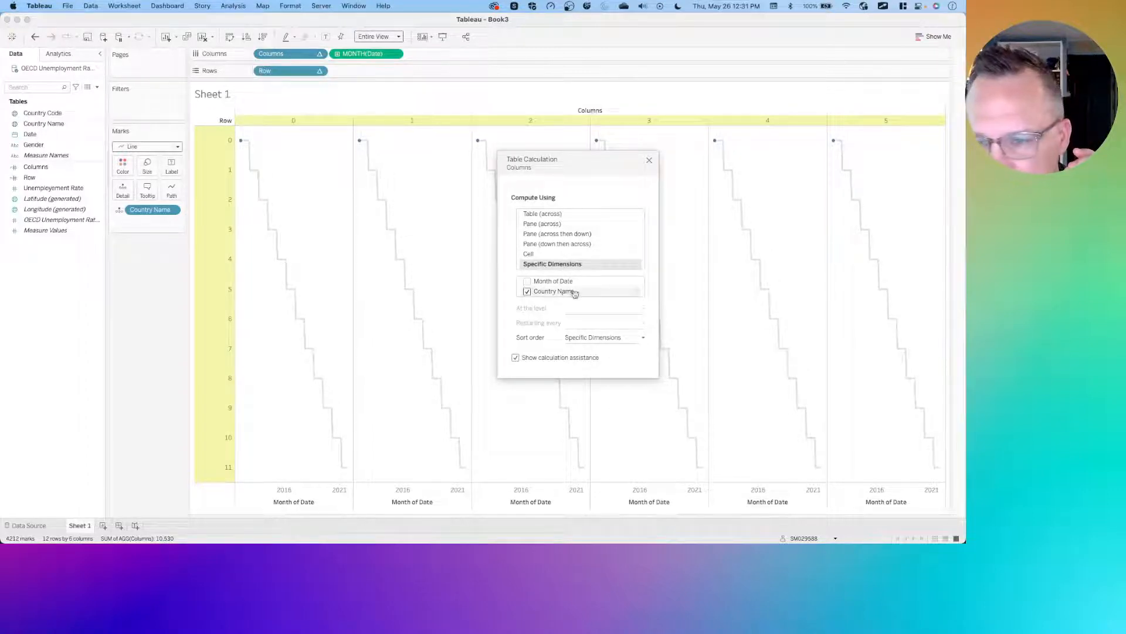
left_click_drag(549, 291, 552, 282)
left_click(527, 292)
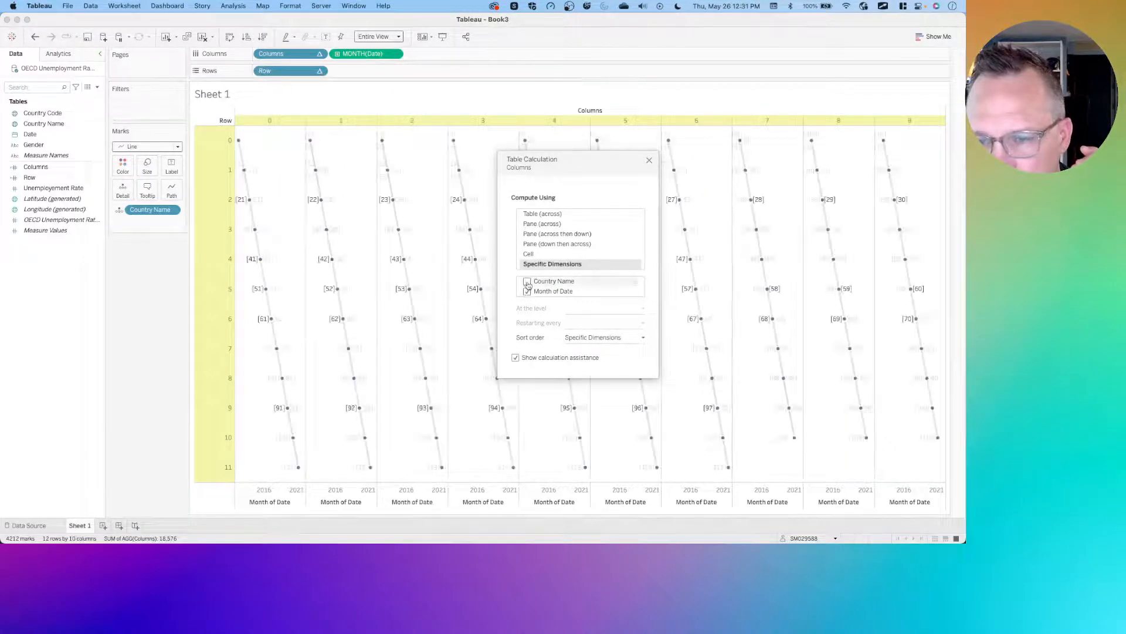
left_click_drag(548, 291, 550, 281)
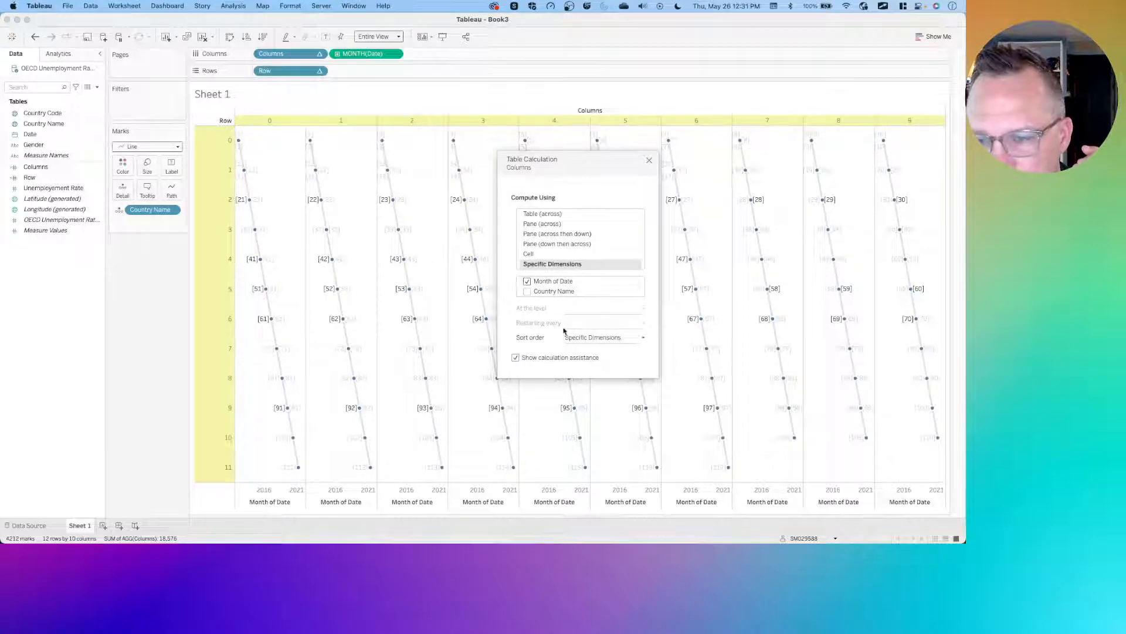
left_click(528, 291)
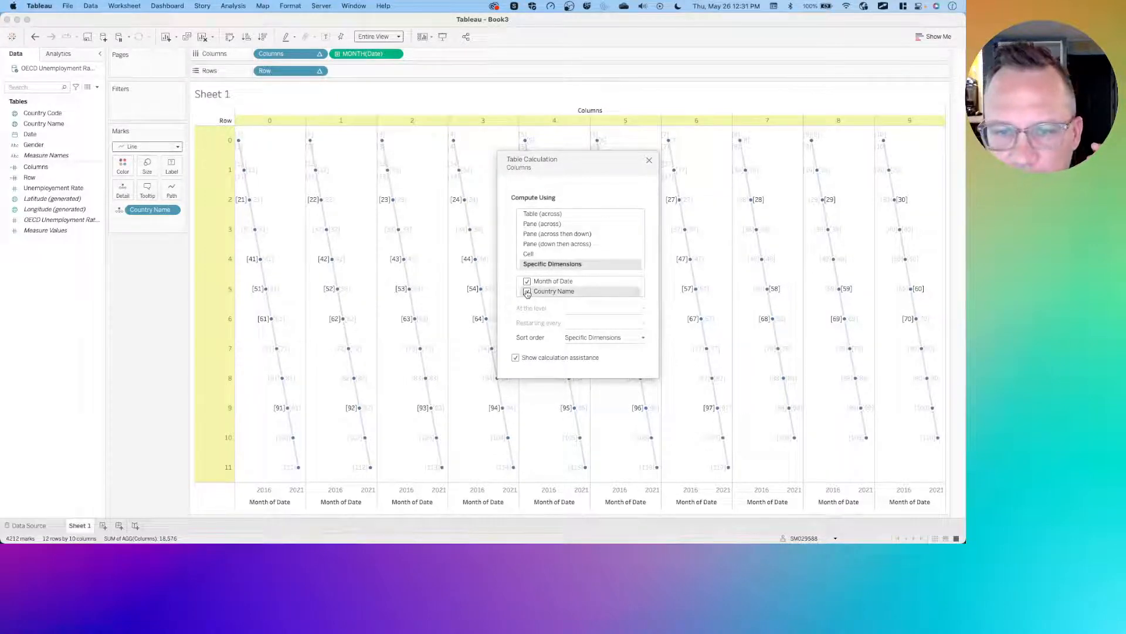
left_click(528, 291)
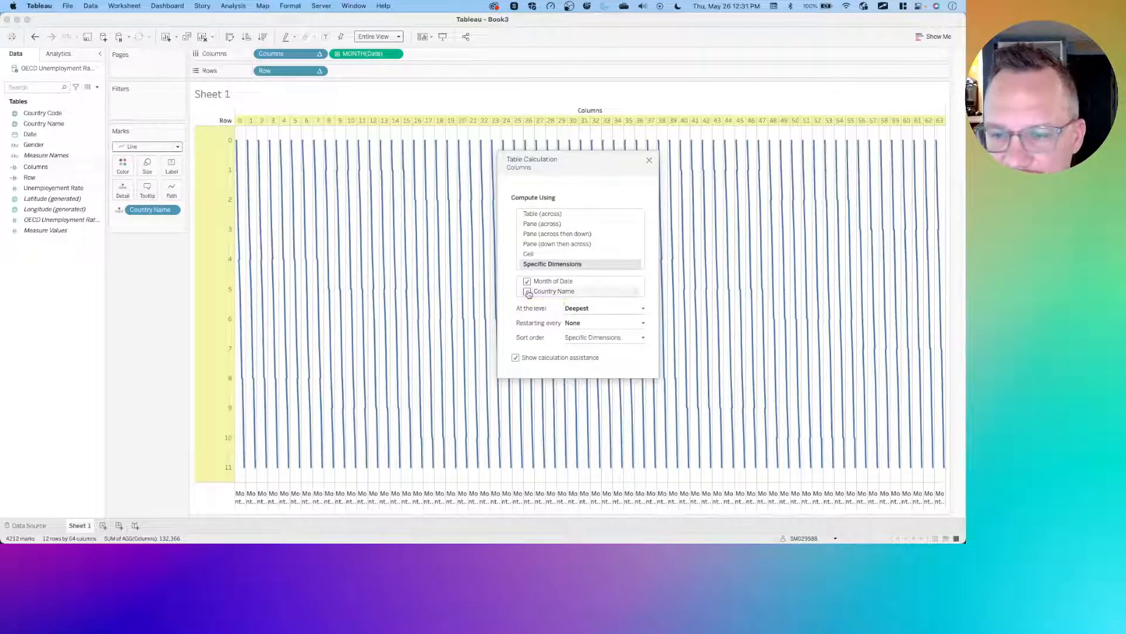
- Switch to the browser and open the challenge's published solution on Tableau Public
key("ctrl+Left")
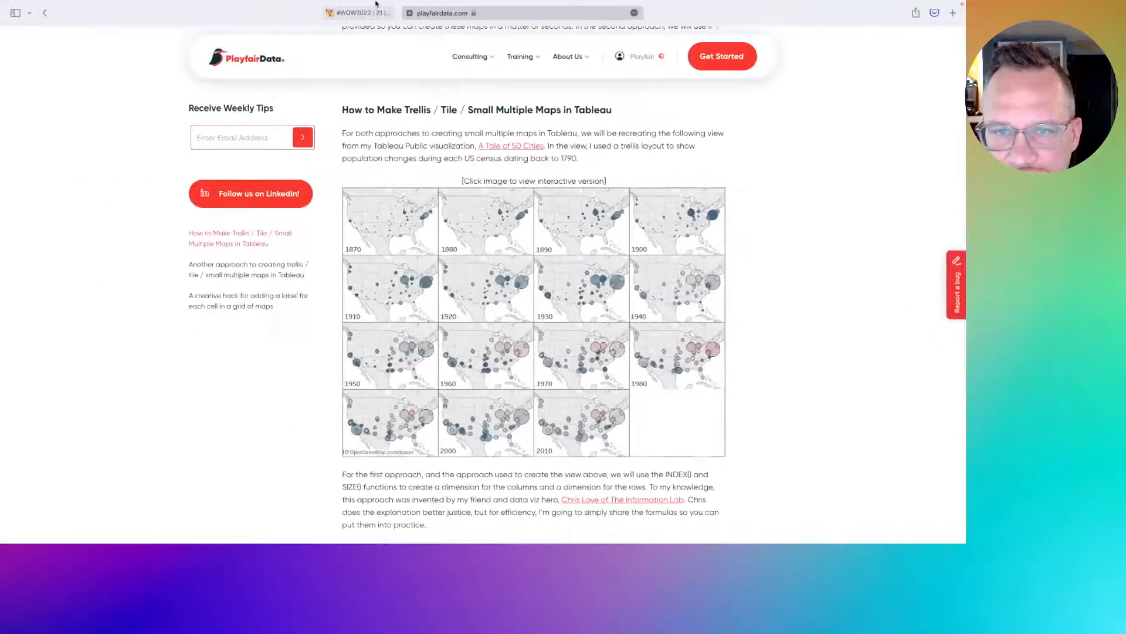
left_click(364, 24)
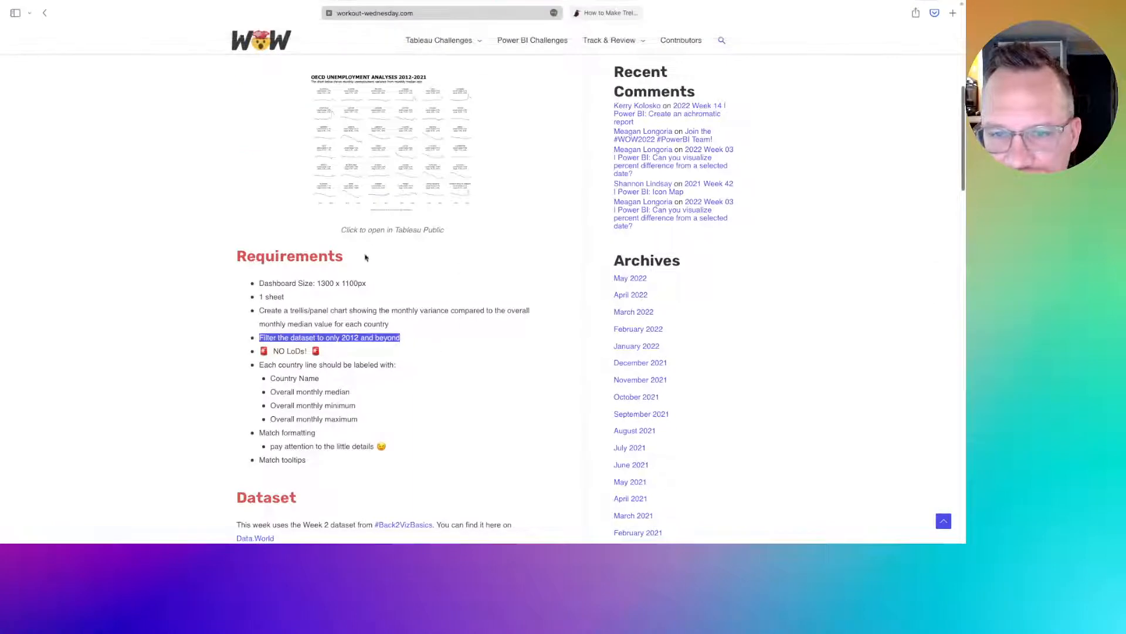
left_click(382, 162)
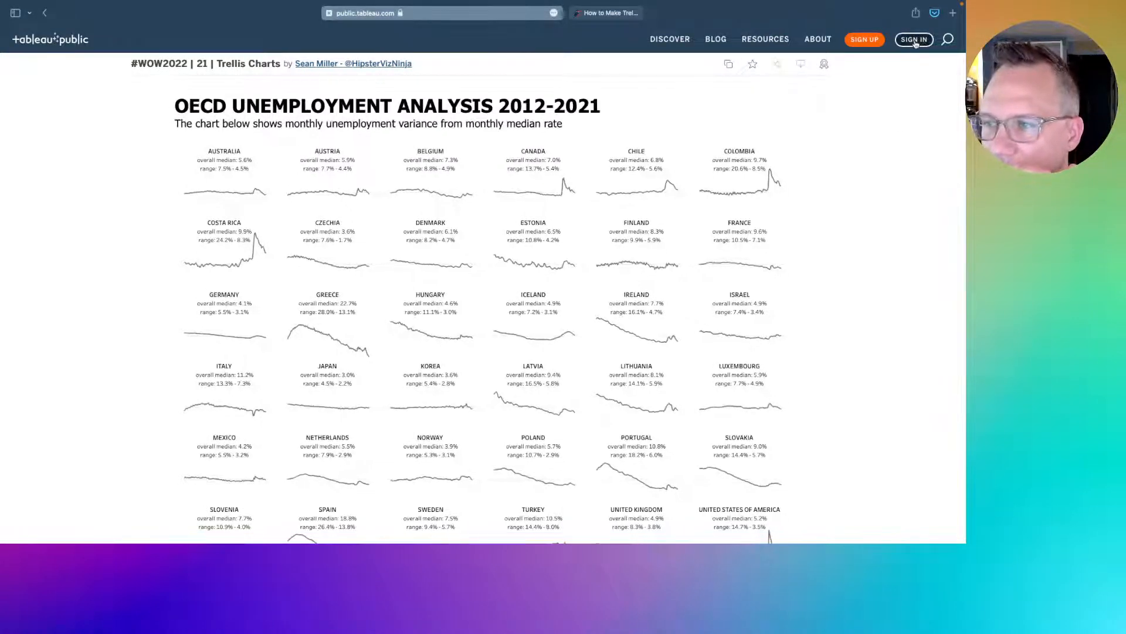
- Sign in to Tableau Public with the account e-mail and password, declining to update the saved password
left_click(914, 41)
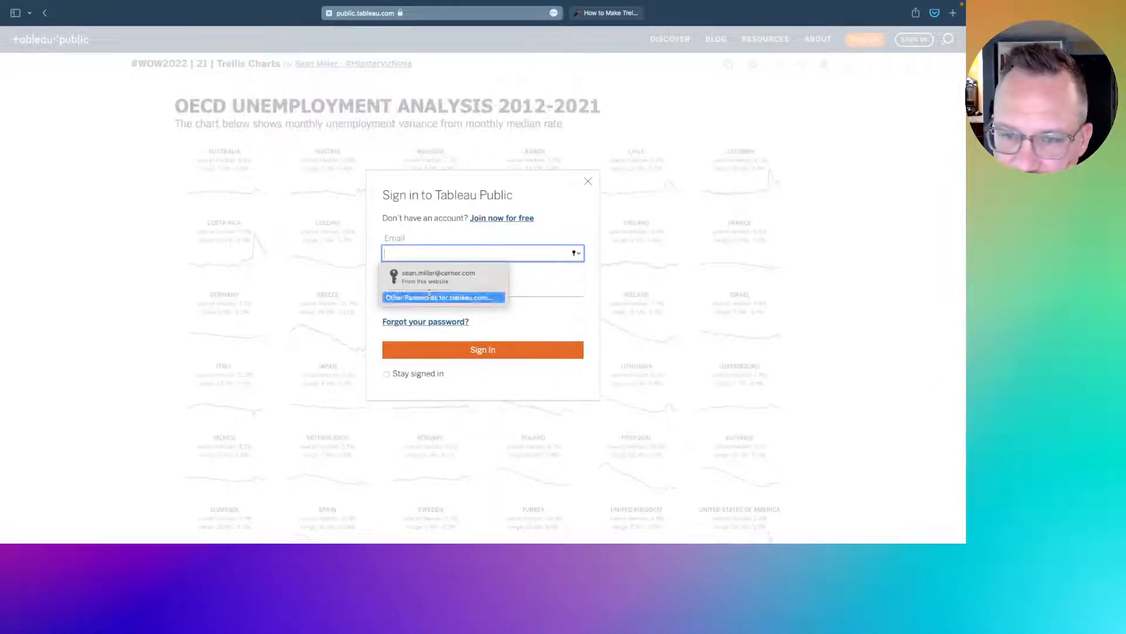
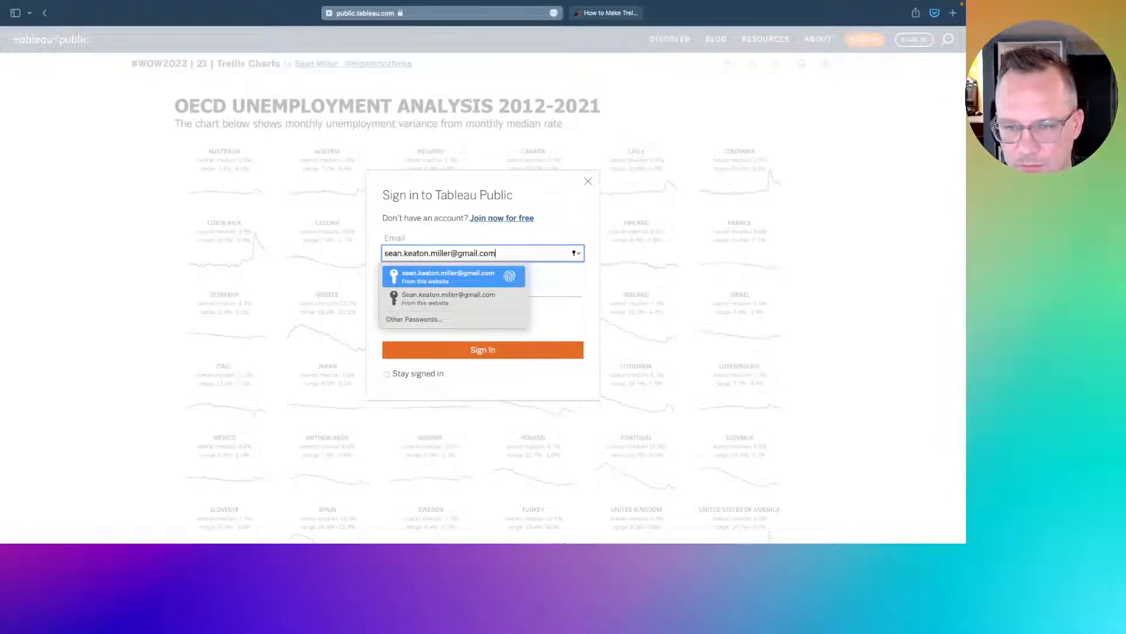
left_click(564, 283)
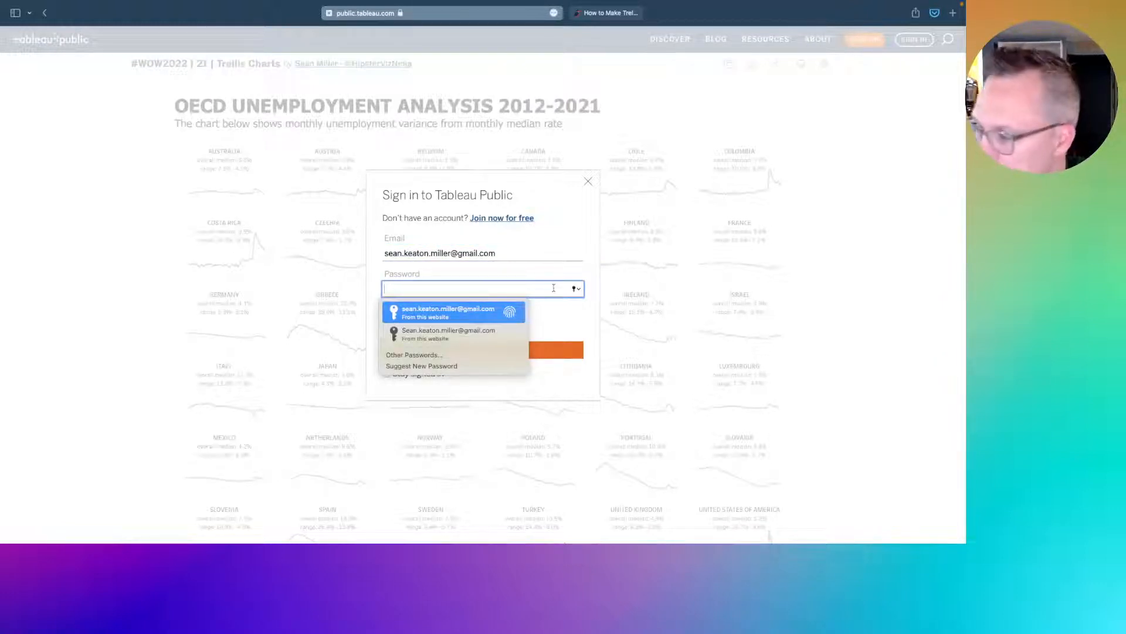
key("Return")
key("Return")
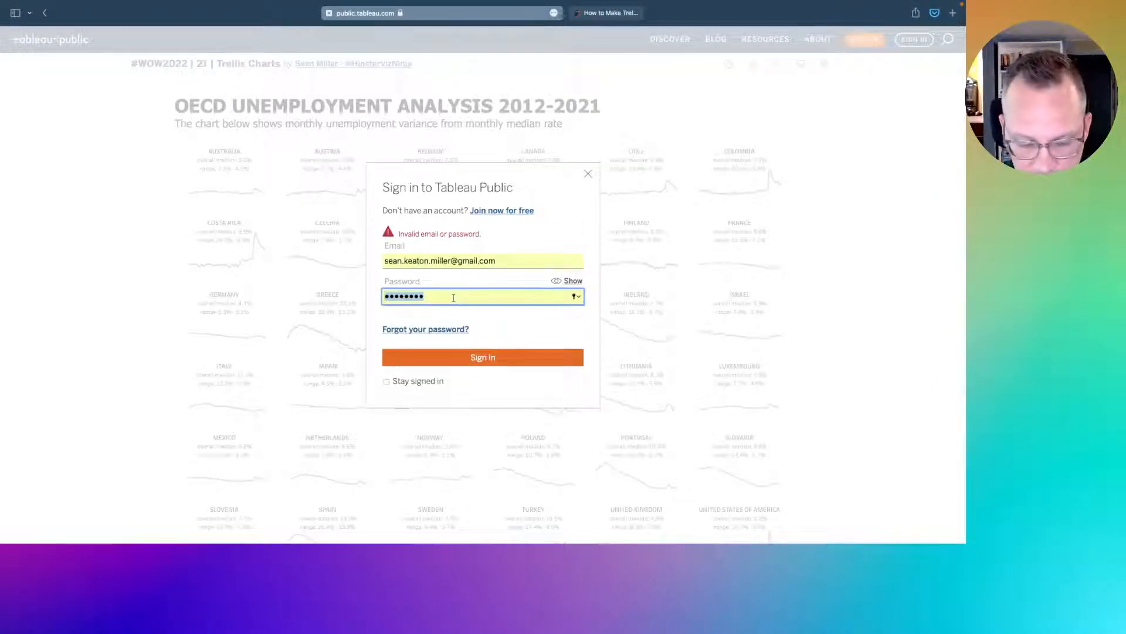
type("•••")
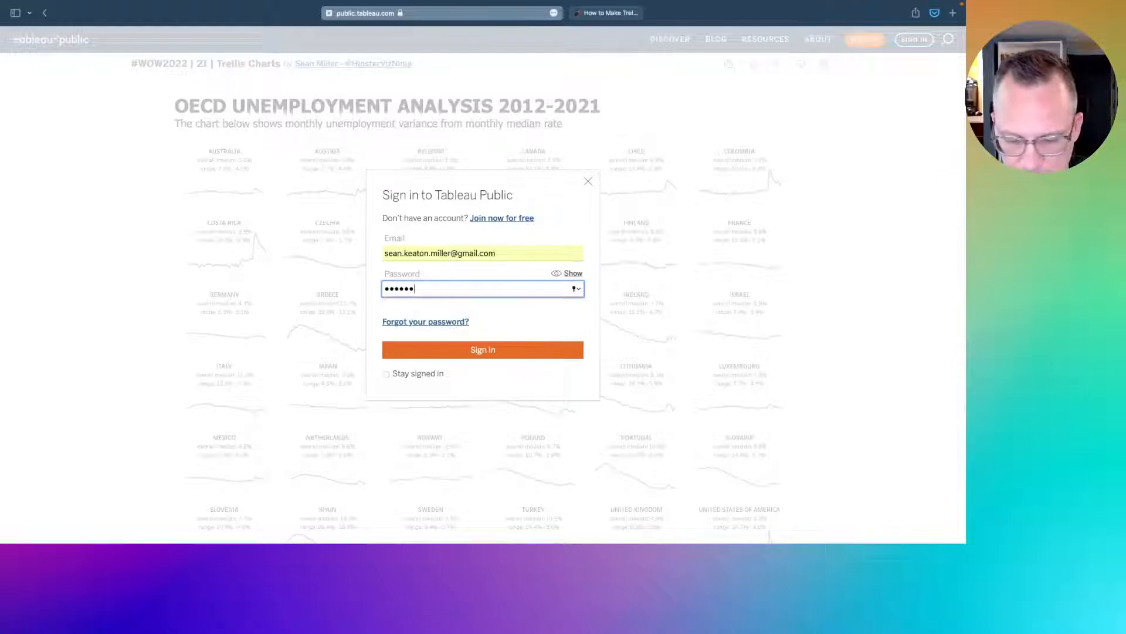
type("••••••")
key("Return")
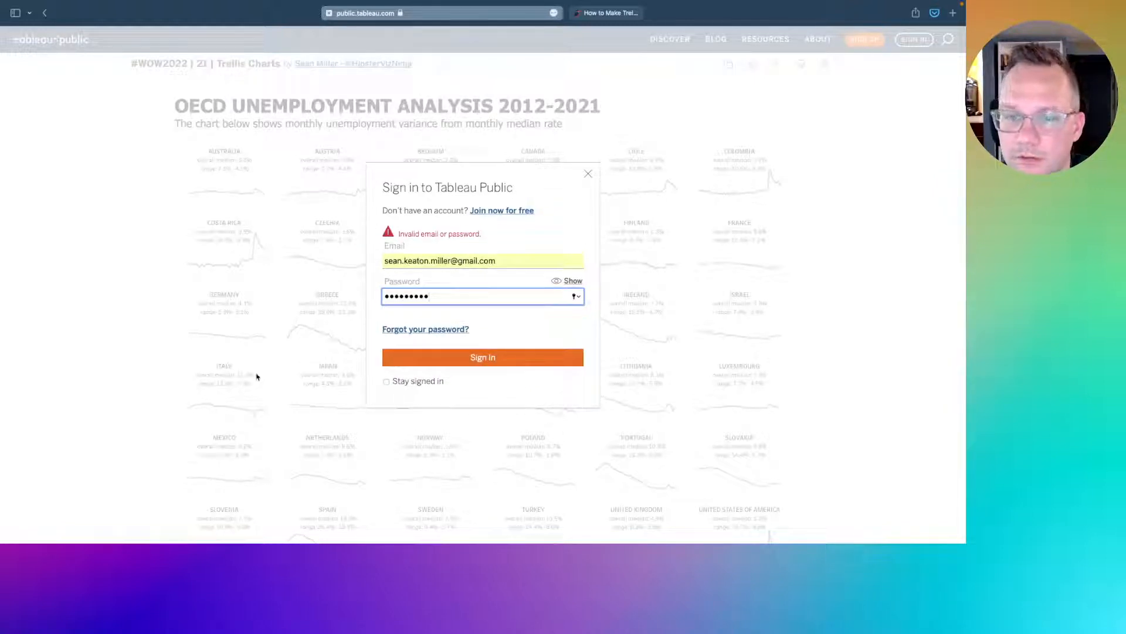
key("super+Tab")
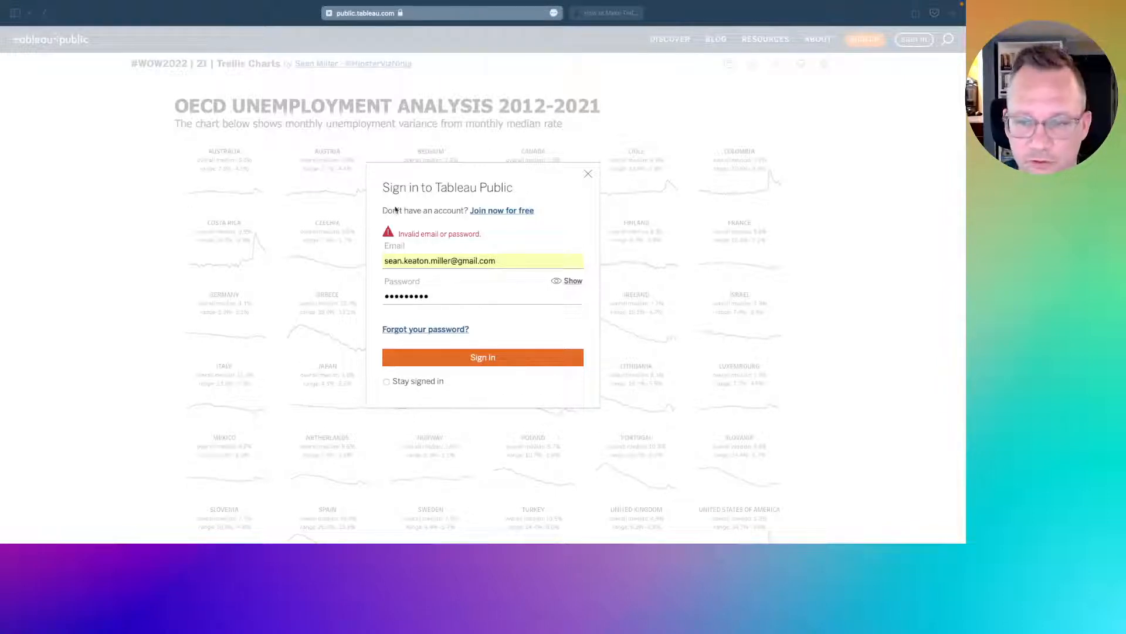
double_click(427, 298)
key("super+v")
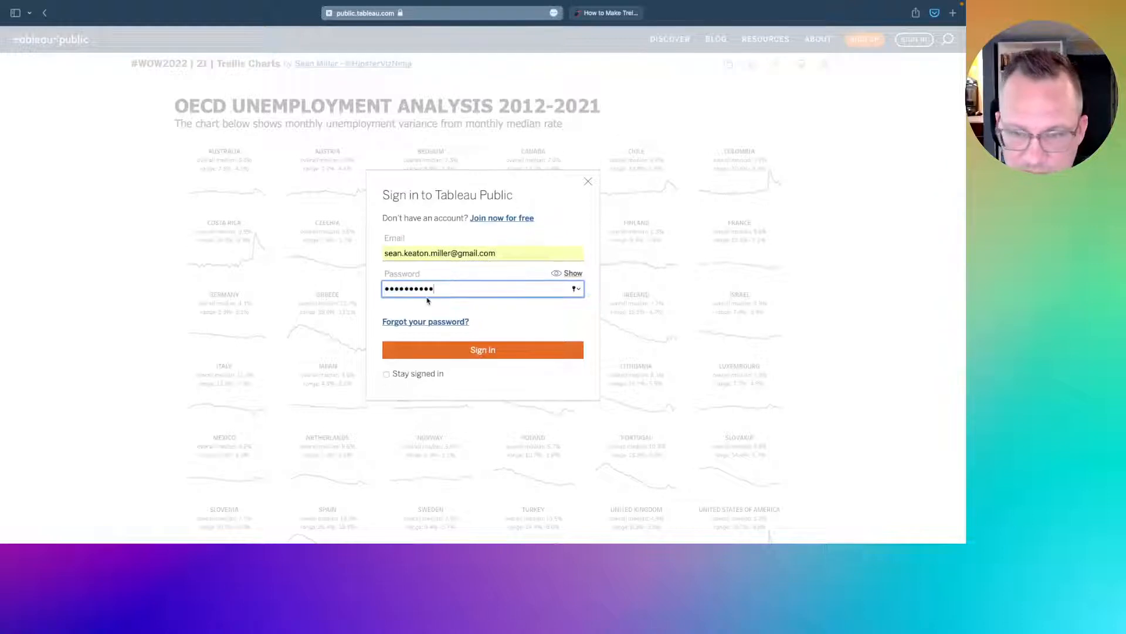
left_click(491, 350)
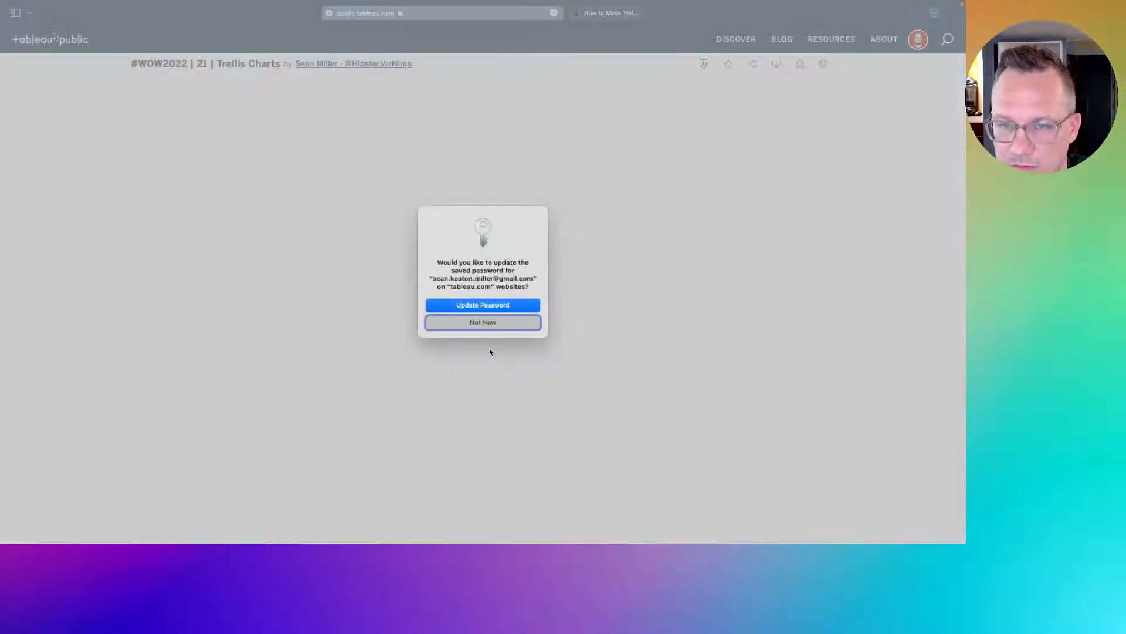
left_click(492, 309)
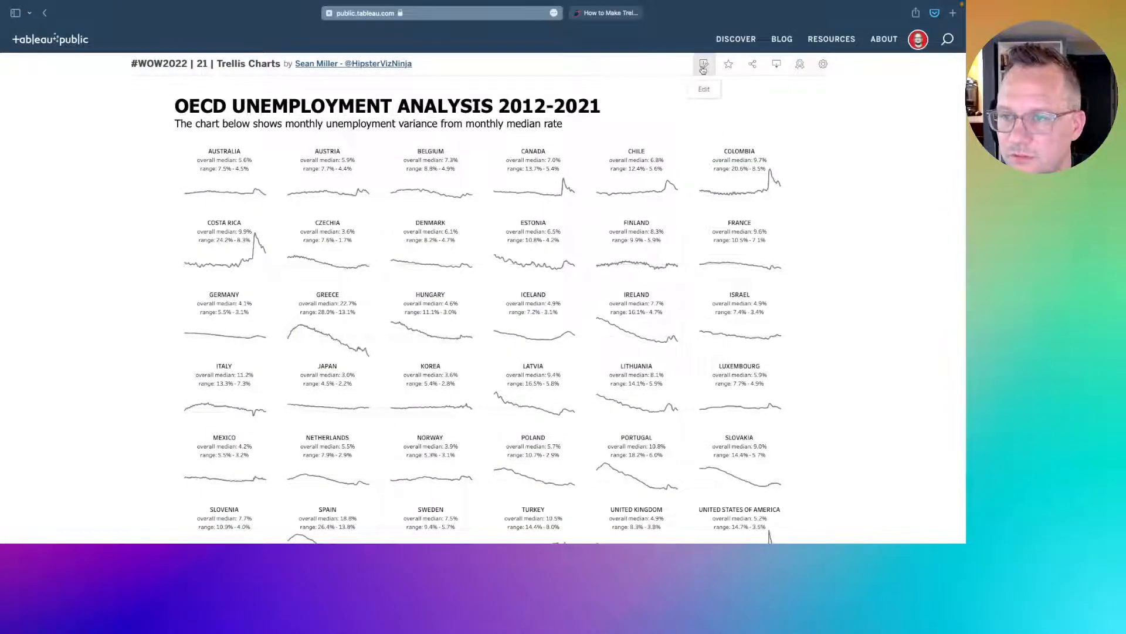
- Open the solution workbook for editing and inspect the Trellis sheet's Column calculation settings
left_click(703, 66)
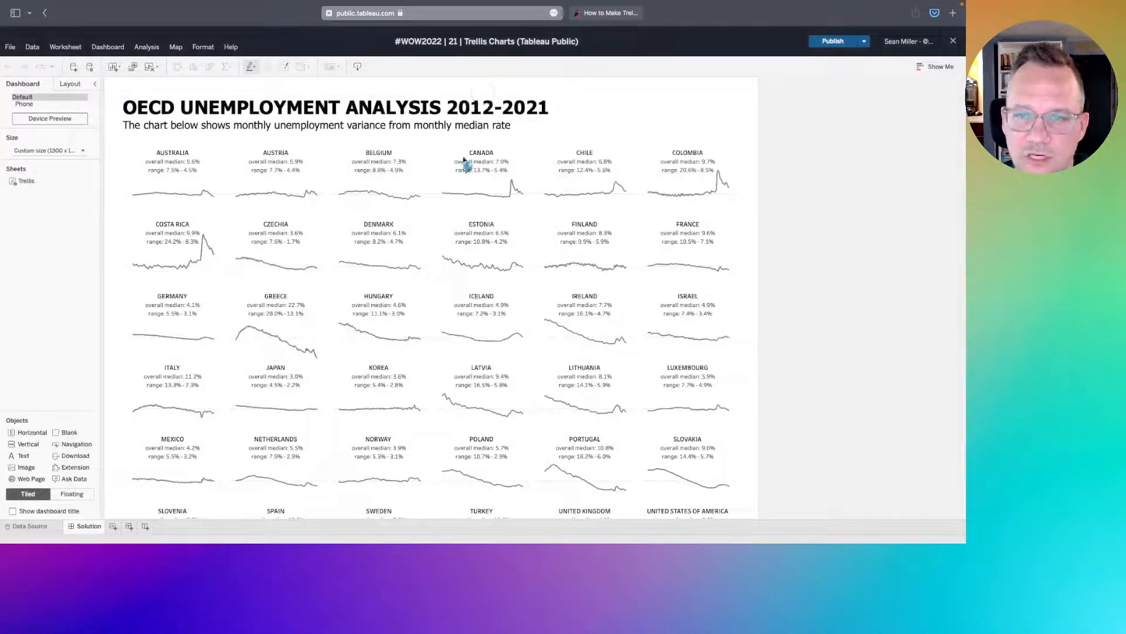
left_click(739, 144)
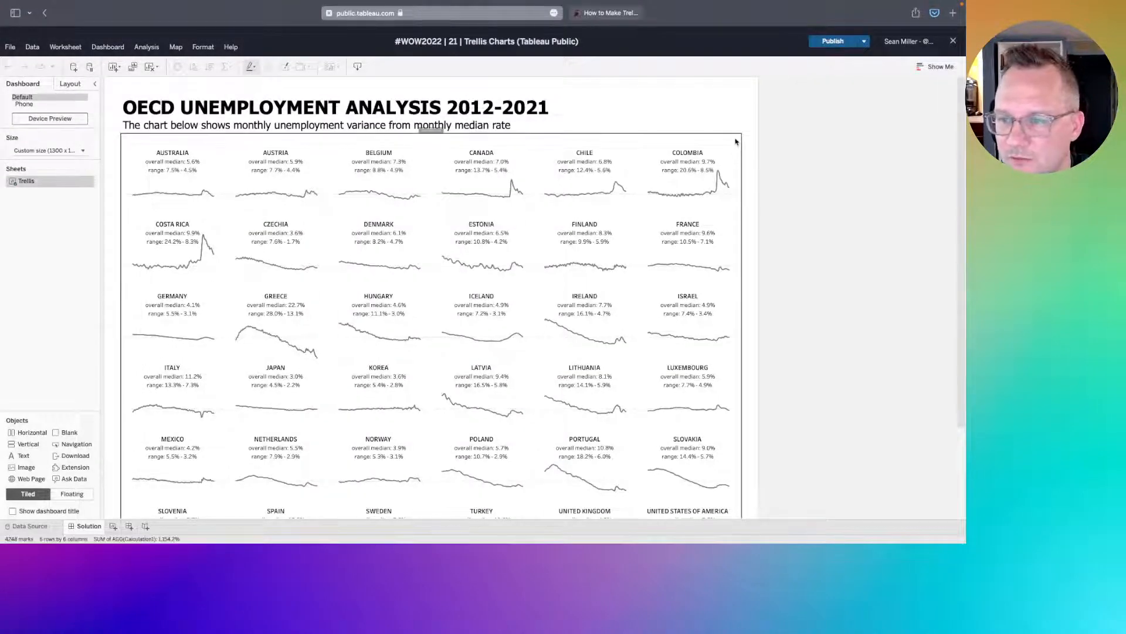
left_click(89, 182)
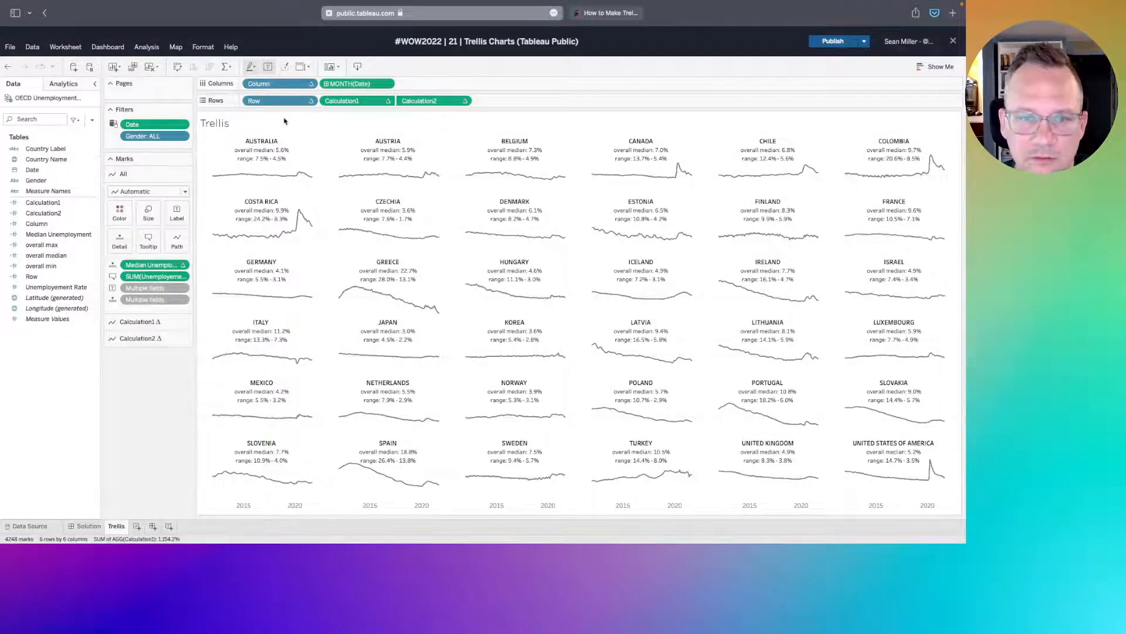
left_click(311, 84)
left_click_drag(280, 174, 141, 393)
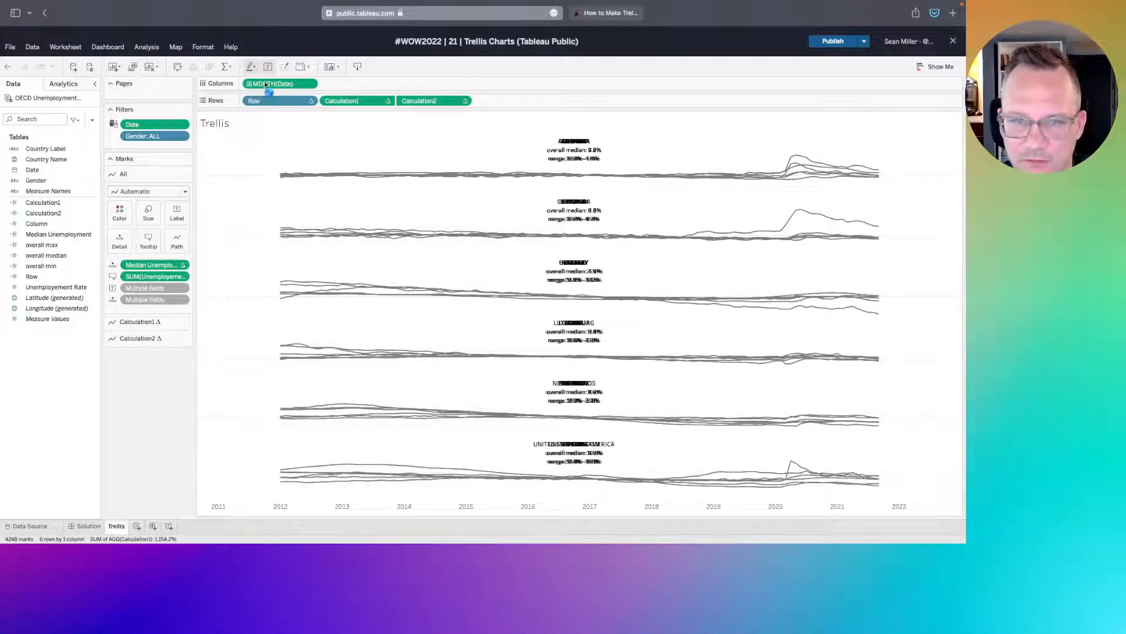
left_click_drag(266, 85, 267, 85)
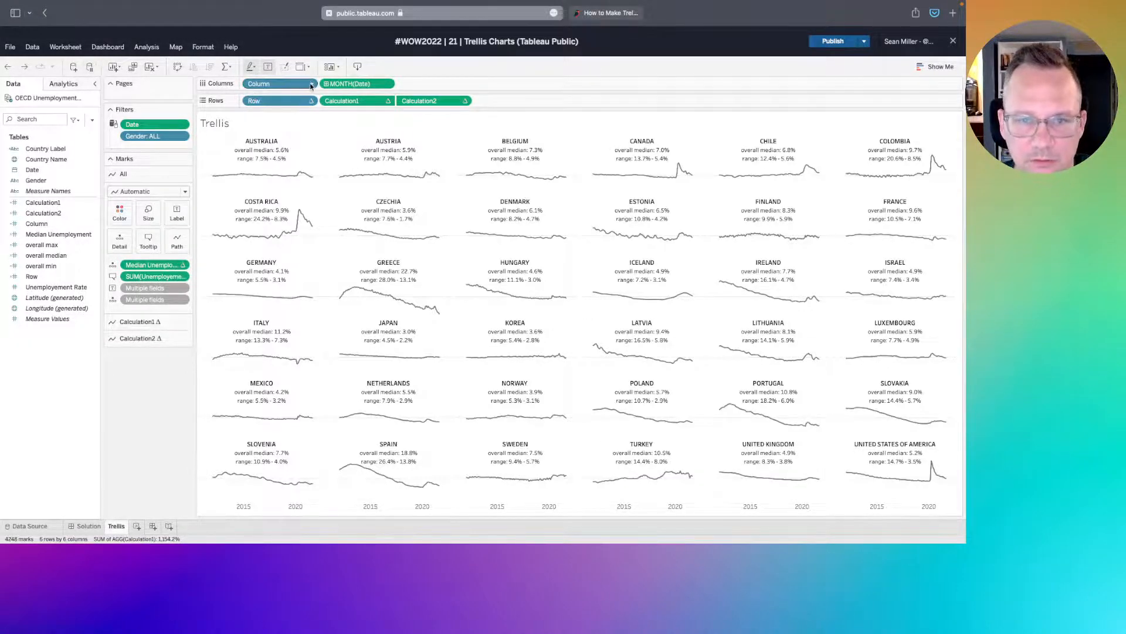
left_click(312, 85)
left_click(301, 262)
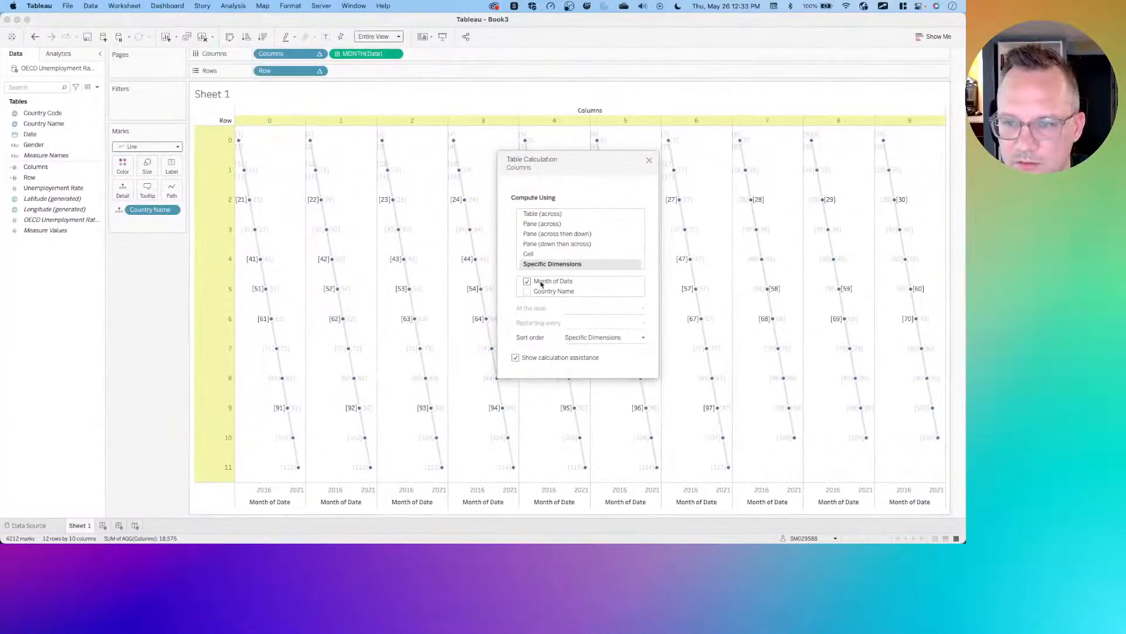
- Set the Columns table calculation to compute using Country Name only
left_click_drag(555, 294, 554, 286)
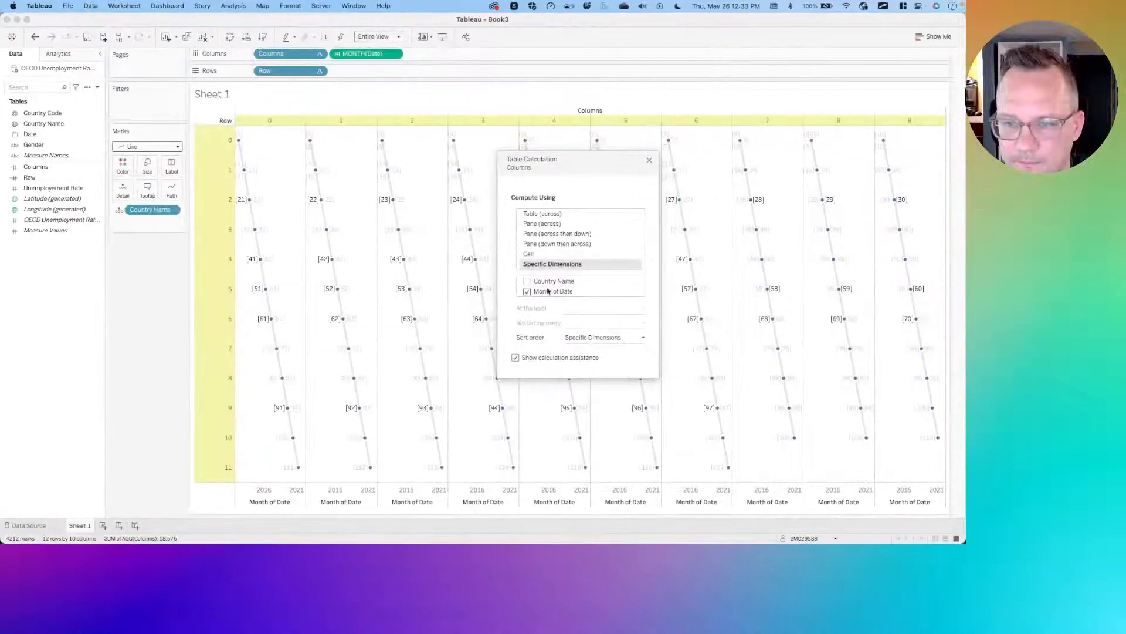
left_click(526, 291)
left_click(527, 282)
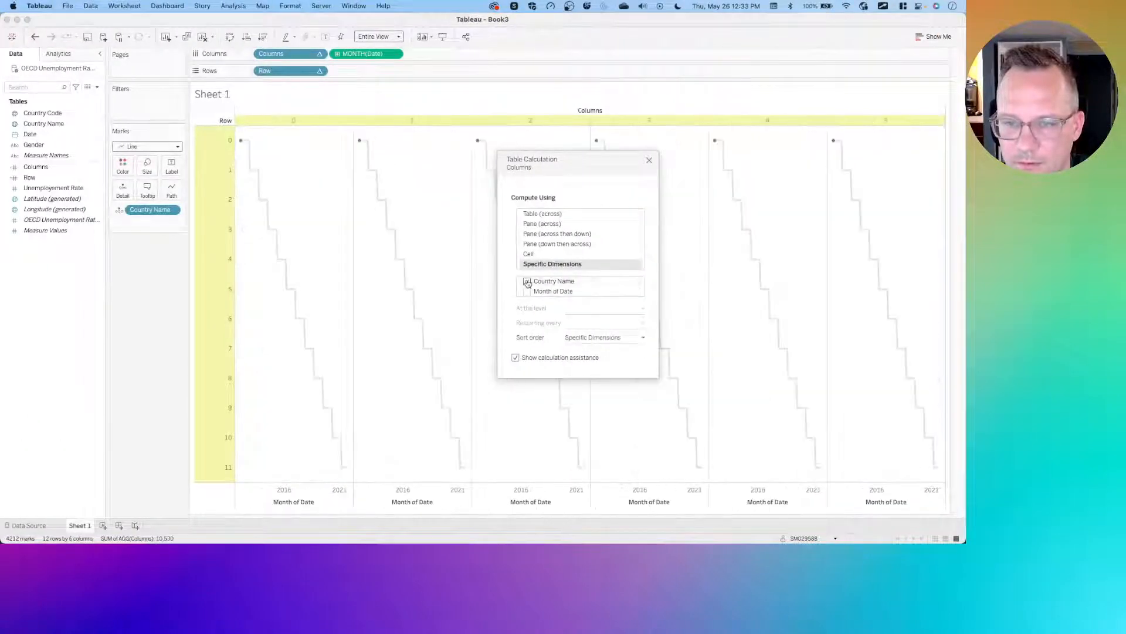
left_click(648, 160)
- Set the Row table calculation to compute using Country Name only, then add Unemployment Rate to Rows
left_click(320, 71)
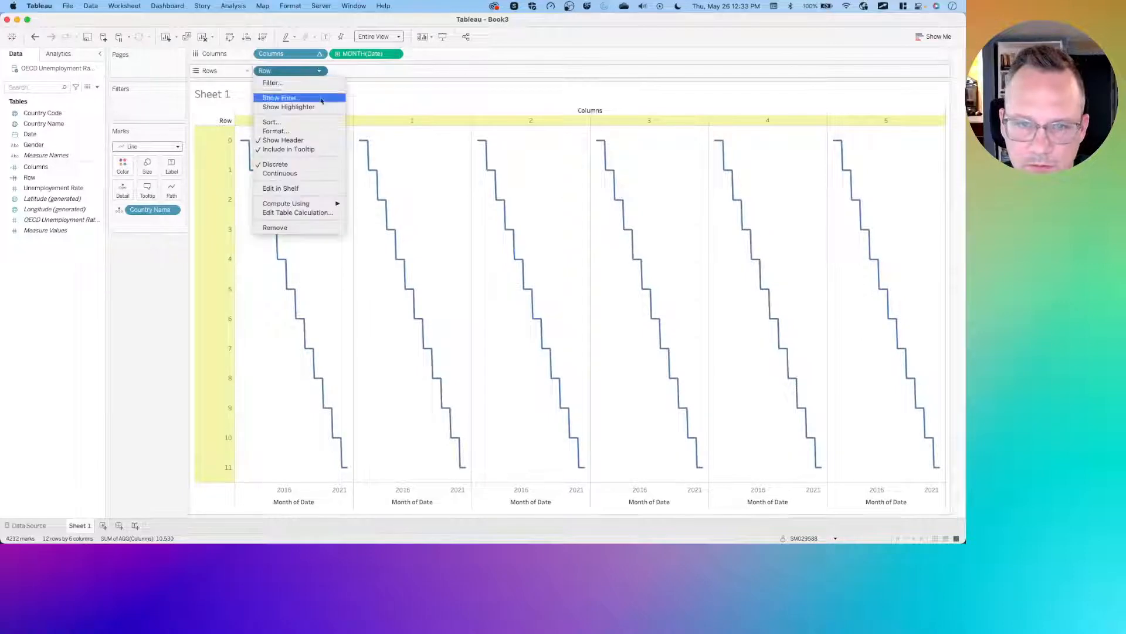
left_click(301, 213)
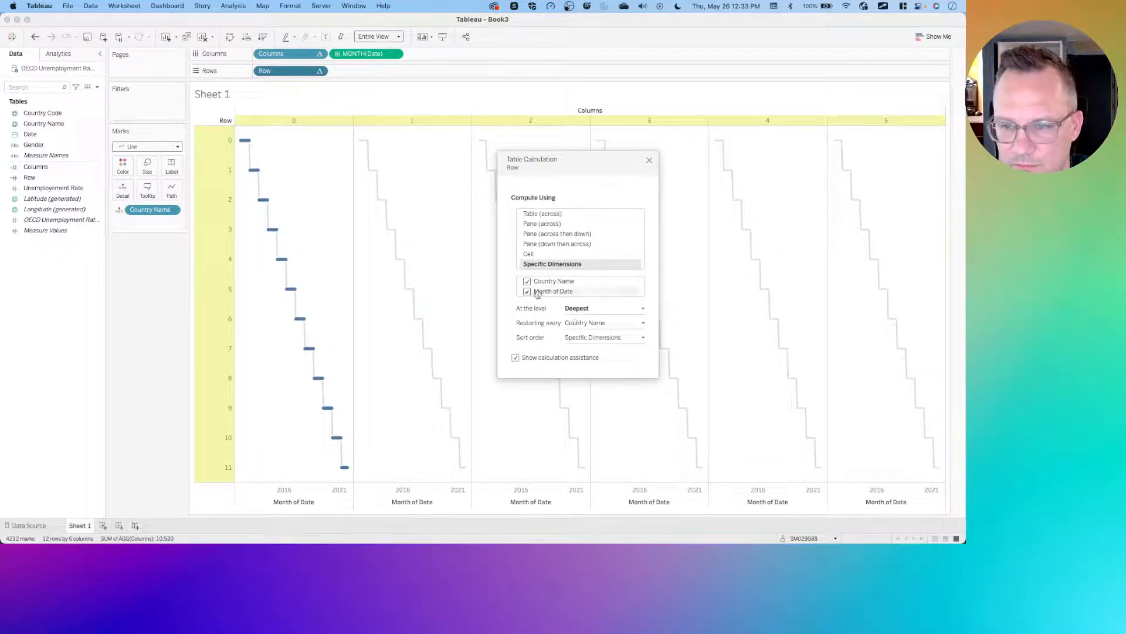
left_click(527, 291)
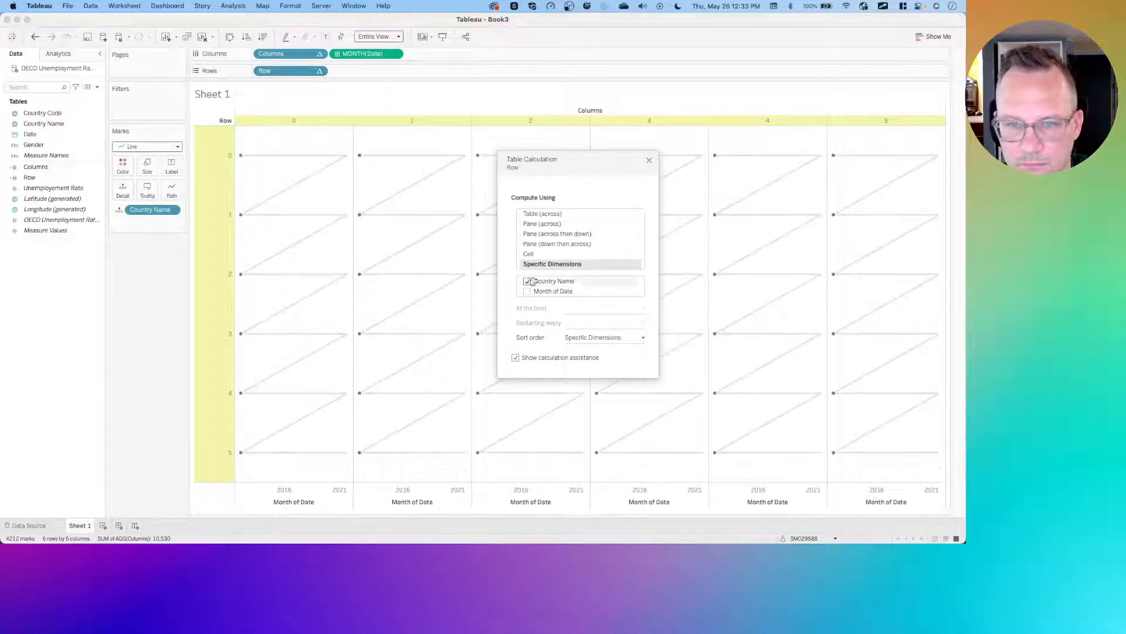
left_click(649, 161)
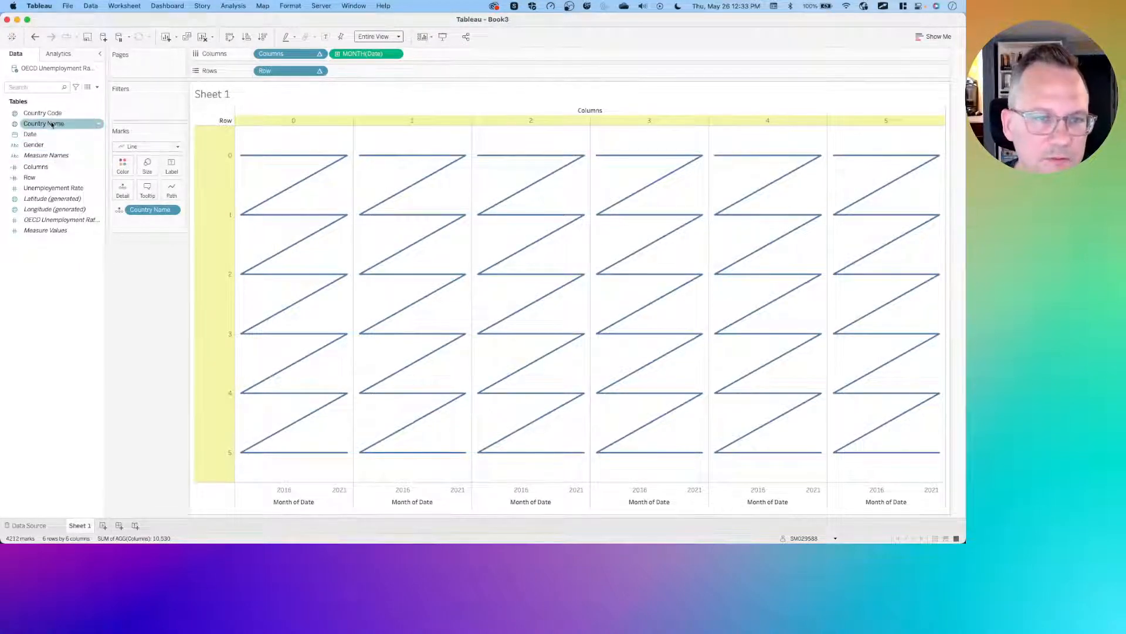
left_click_drag(49, 188, 366, 72)
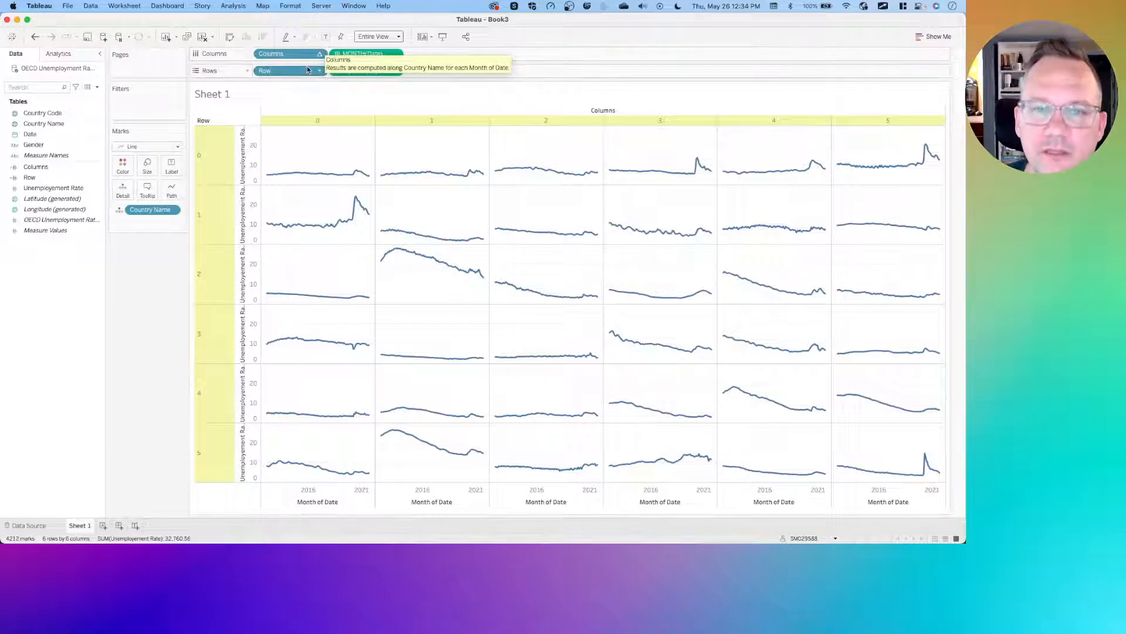
- Open the Columns field's table calculation settings to review them, then close the dialog
left_click(324, 57)
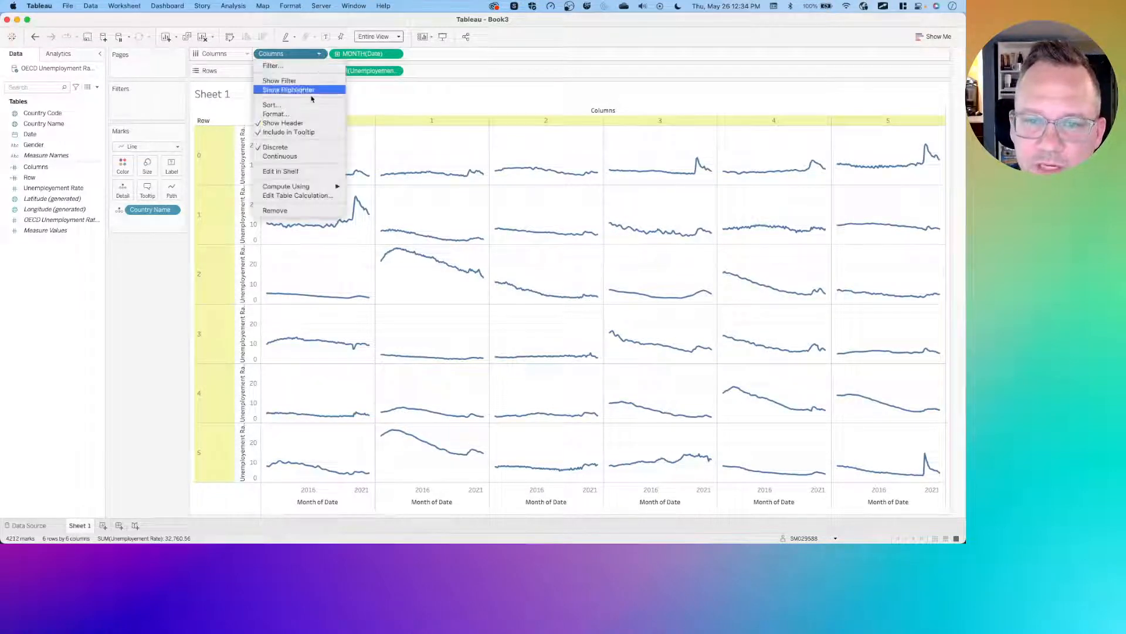
left_click(300, 195)
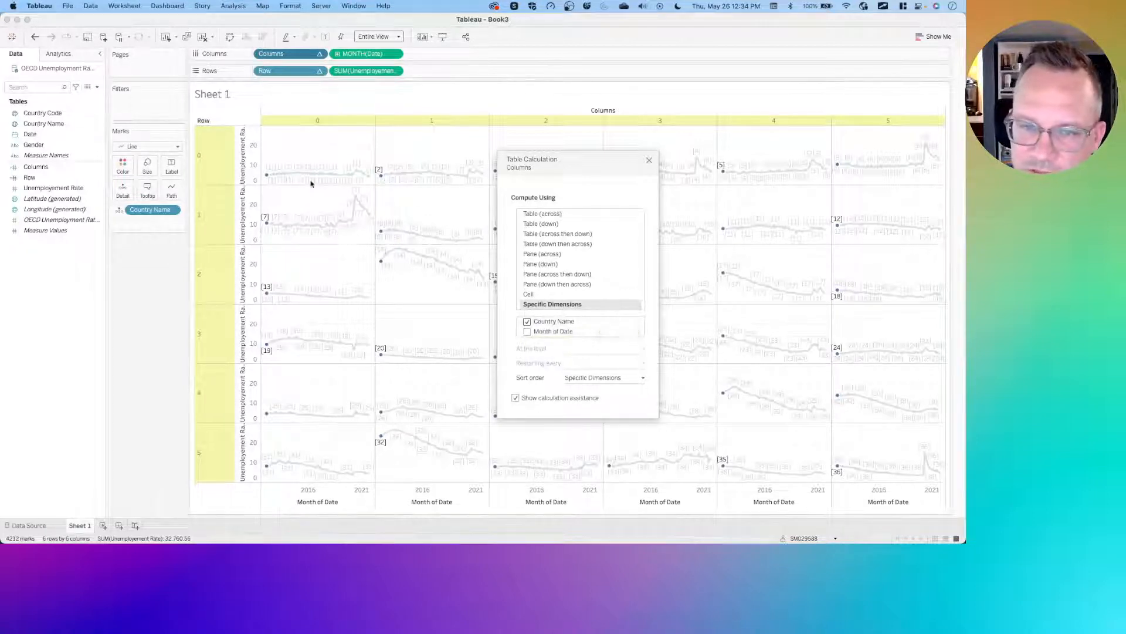
mouse_move(281, 177)
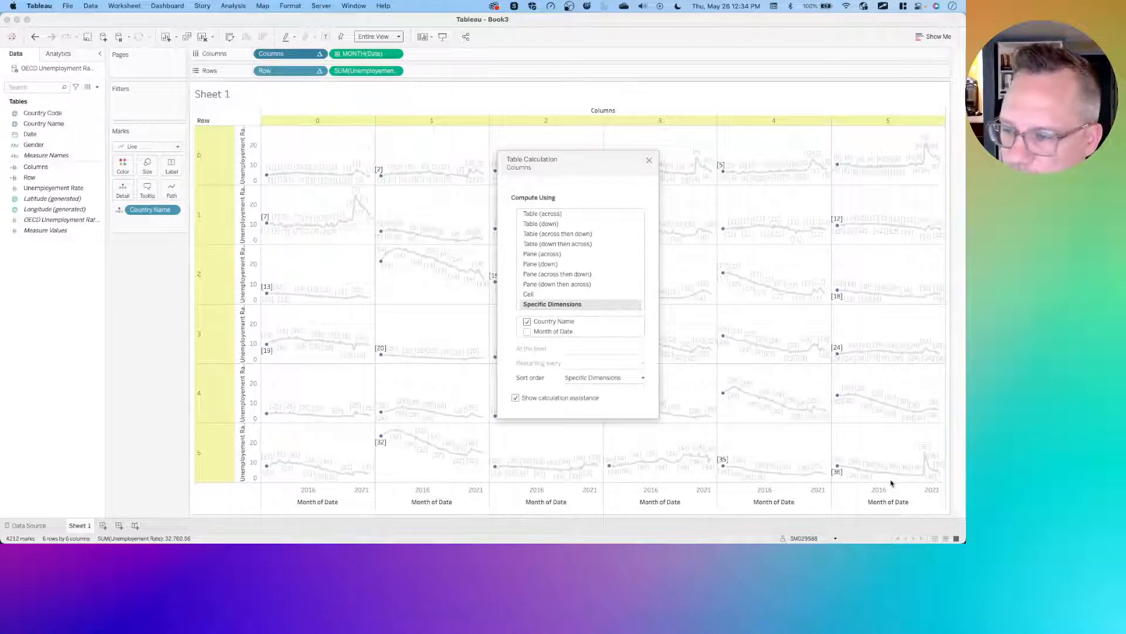
left_click(649, 160)
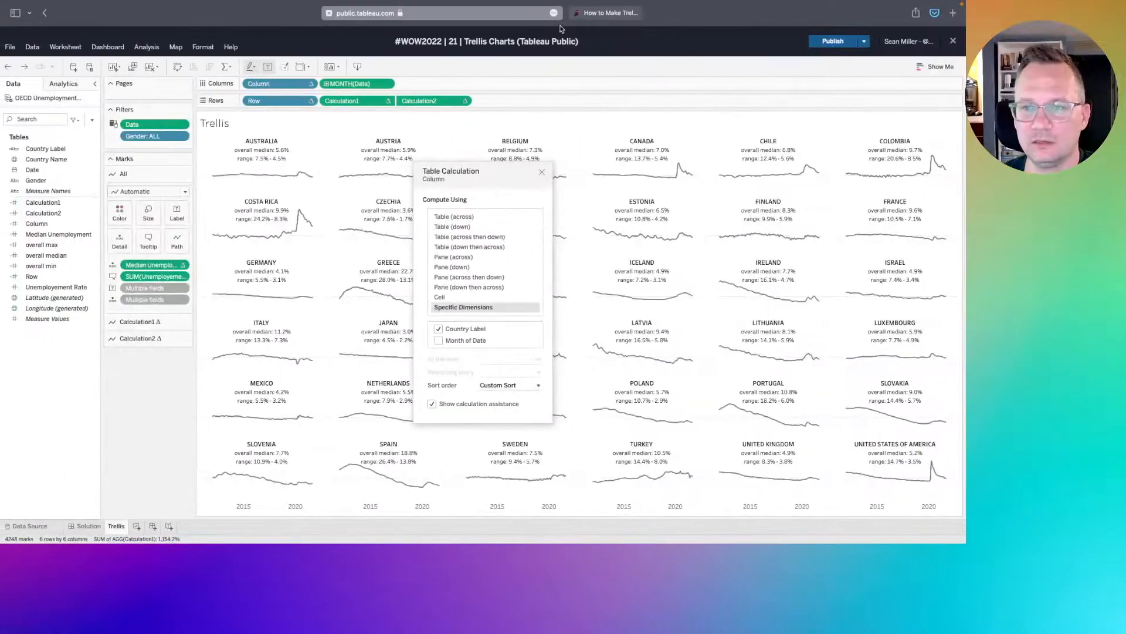
- Switch to the browser to review the solution dashboard's title and subtitle, then return to Tableau
left_click(45, 14)
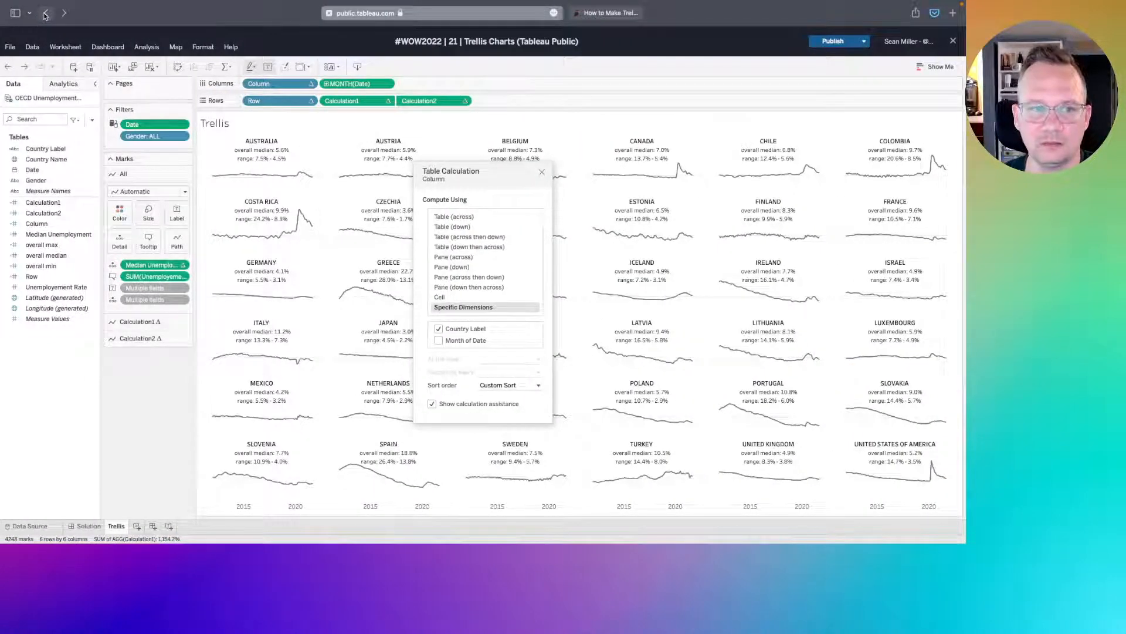
right_click(45, 14)
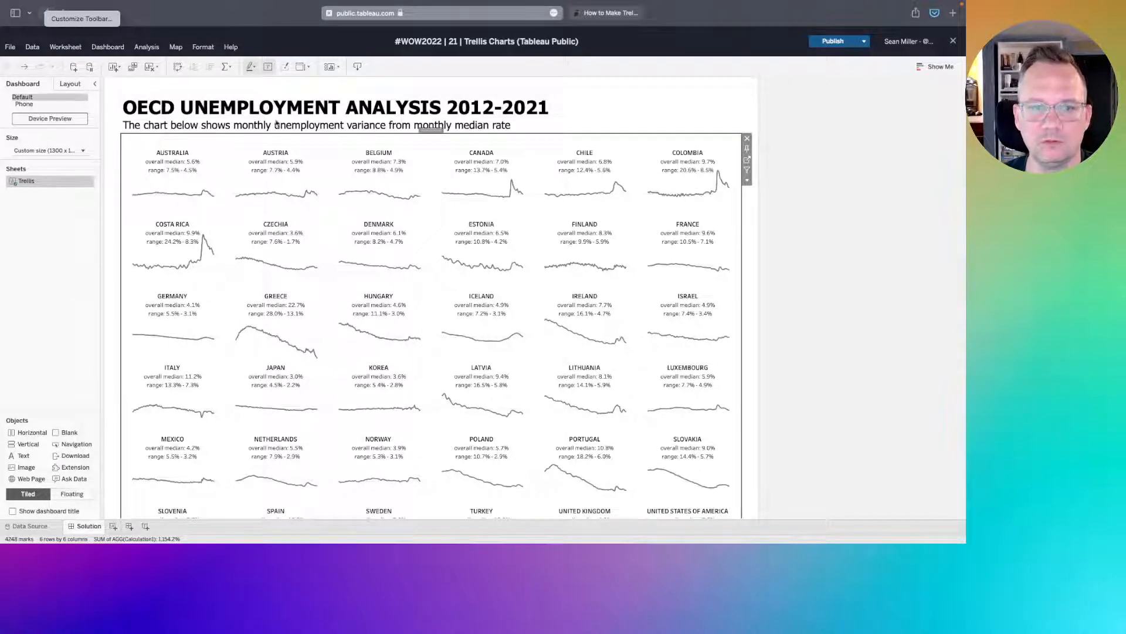
left_click(173, 125)
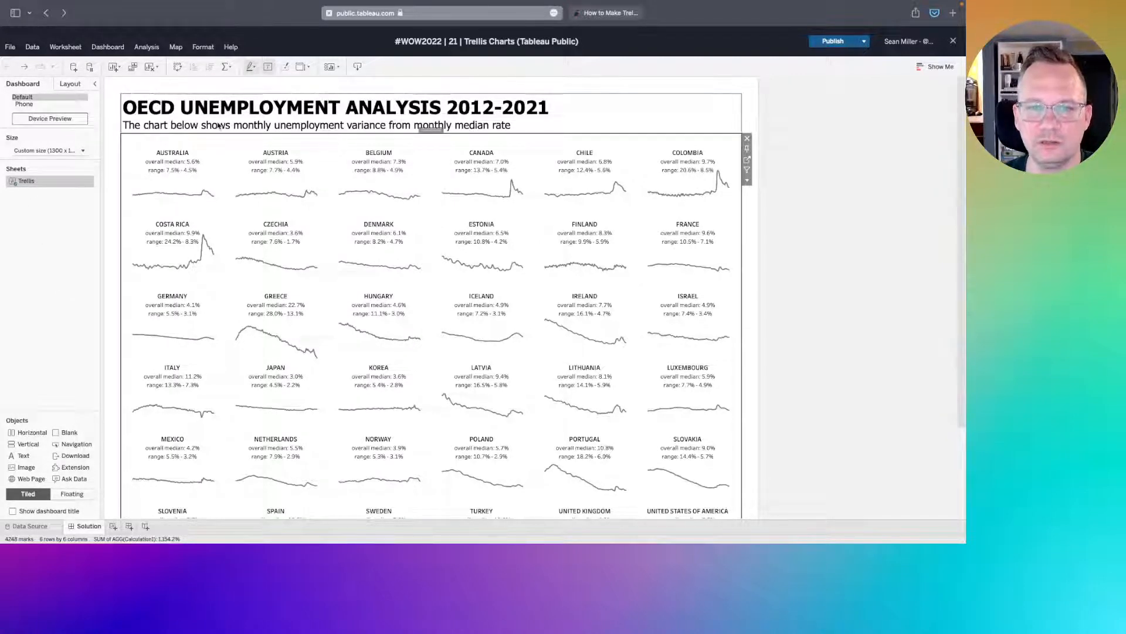
left_click(300, 126)
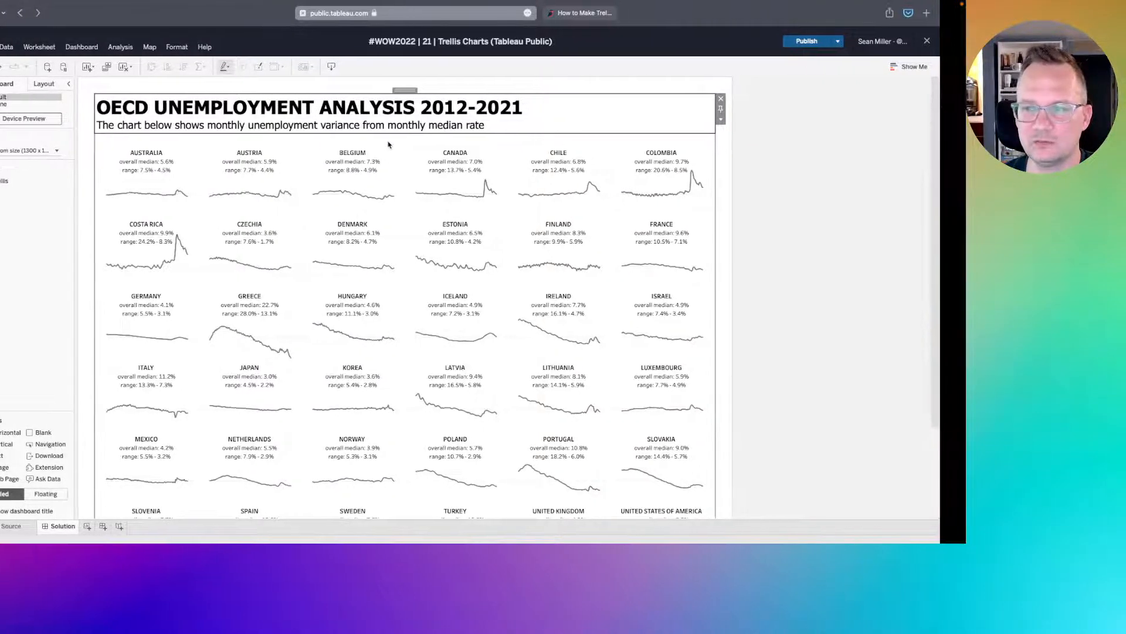
key("ctrl+Left")
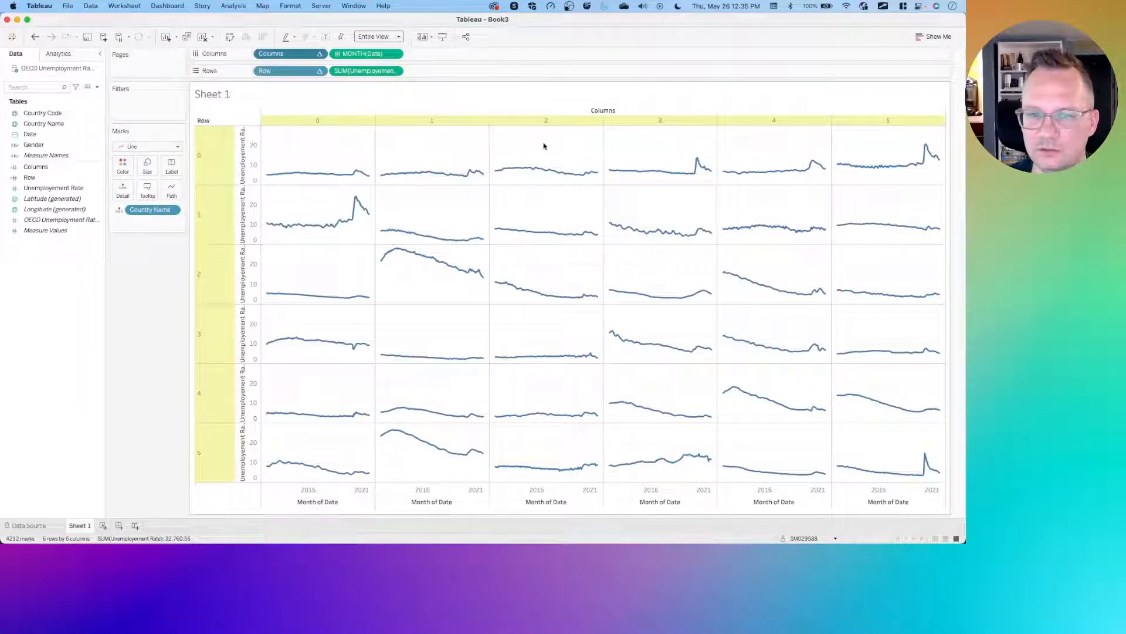
- Create a calculated field named Monthly Median Rate with the formula MEDIAN([Unemployment Rate])
mouse_move(926, 461)
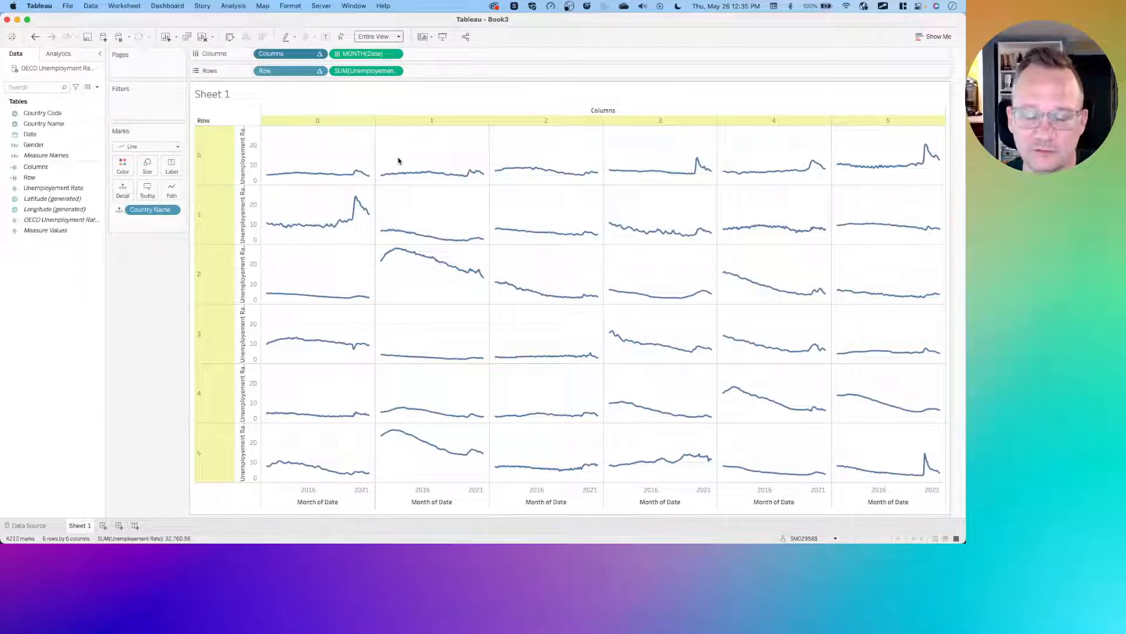
right_click(41, 299)
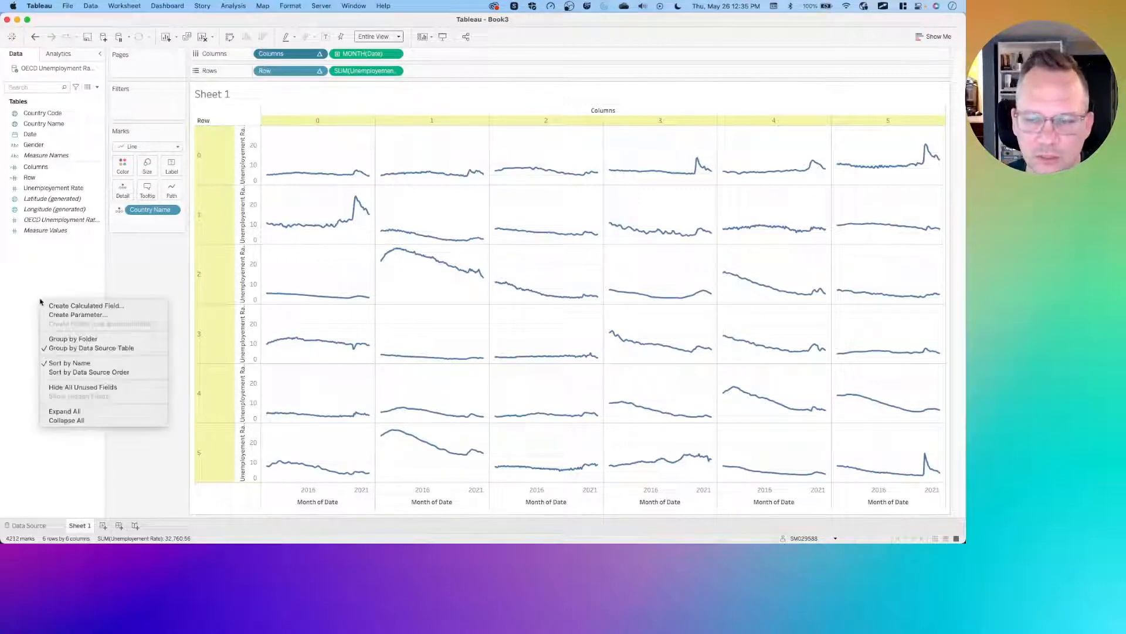
left_click(78, 306)
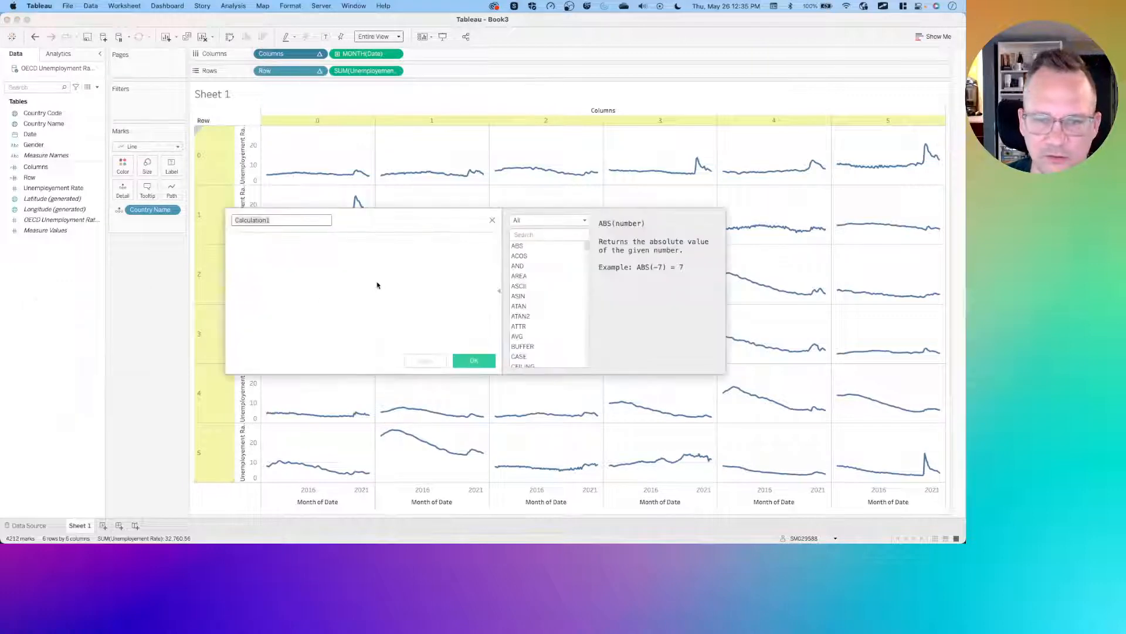
type("Monthly Median Rate")
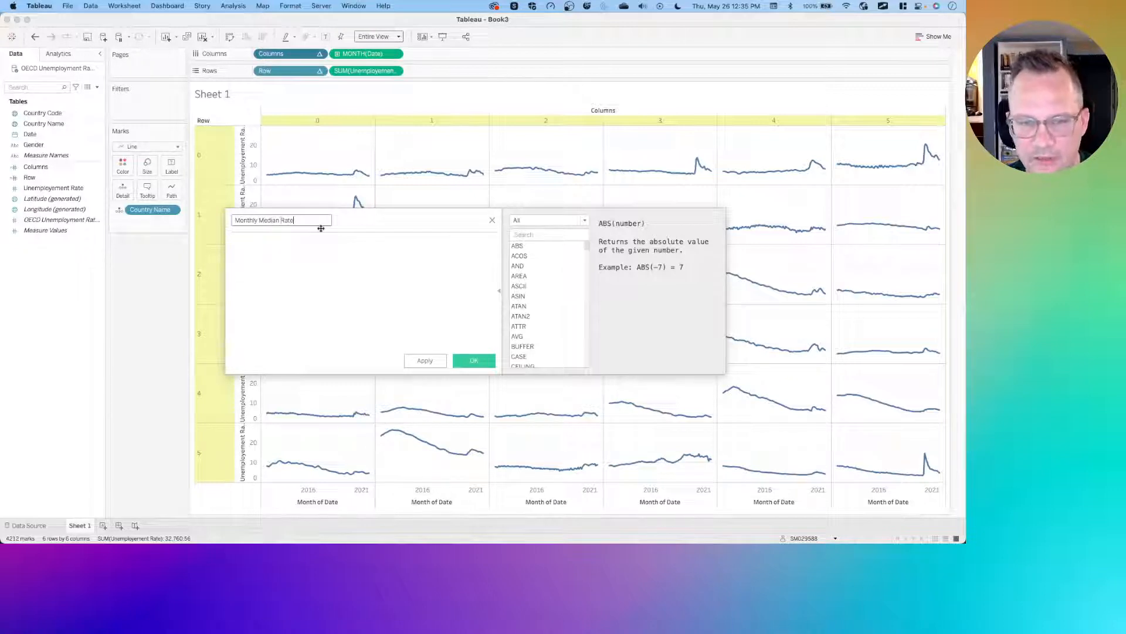
key("Tab")
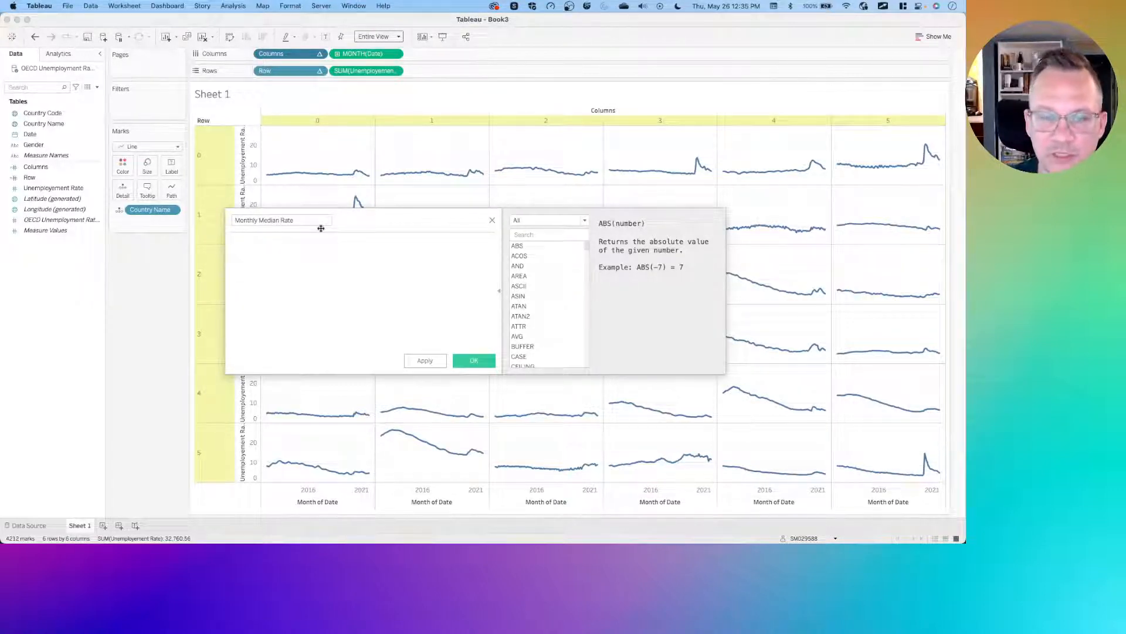
type("MEDIAN(un")
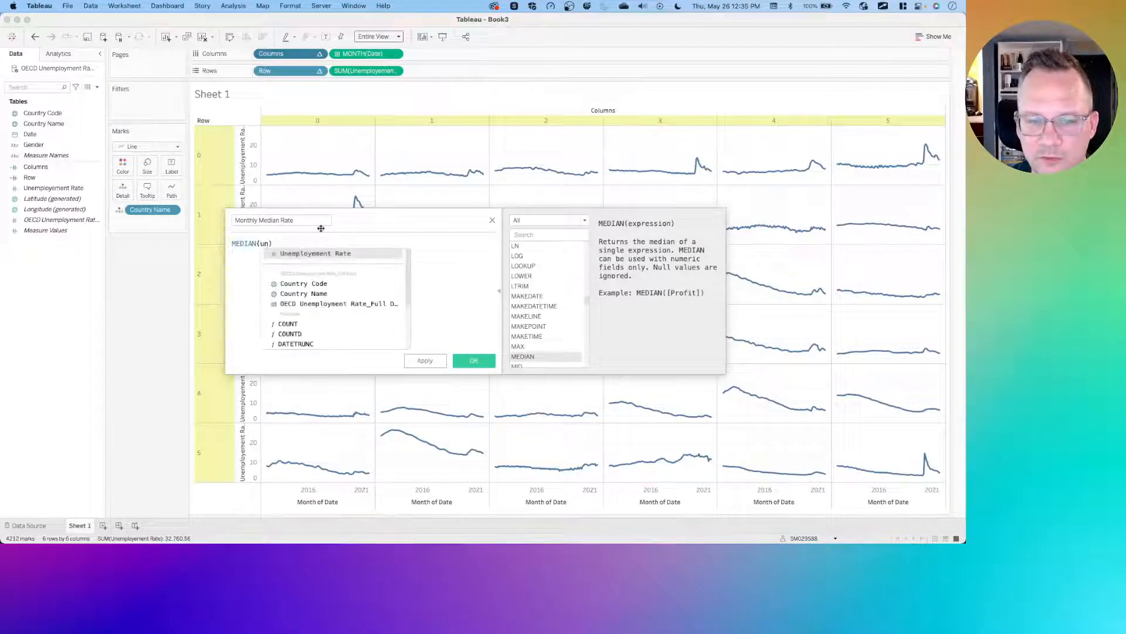
key("Return")
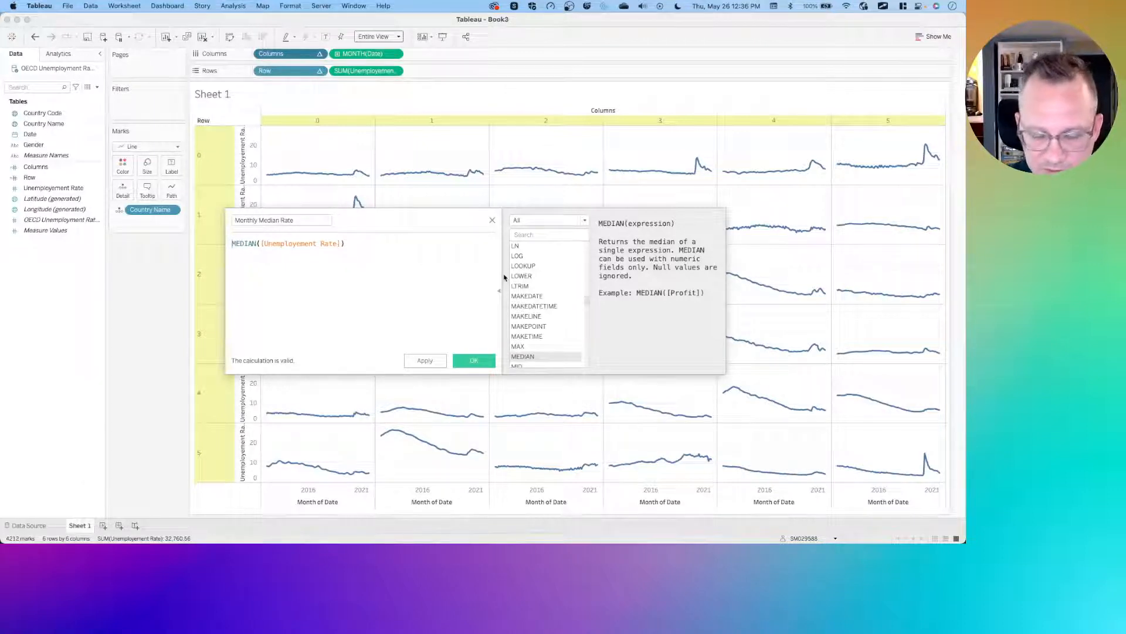
- Change the Monthly Median Rate formula to WINDOW_MEDIAN(SUM([Unemployment Rate])) and save the field
type("window_")
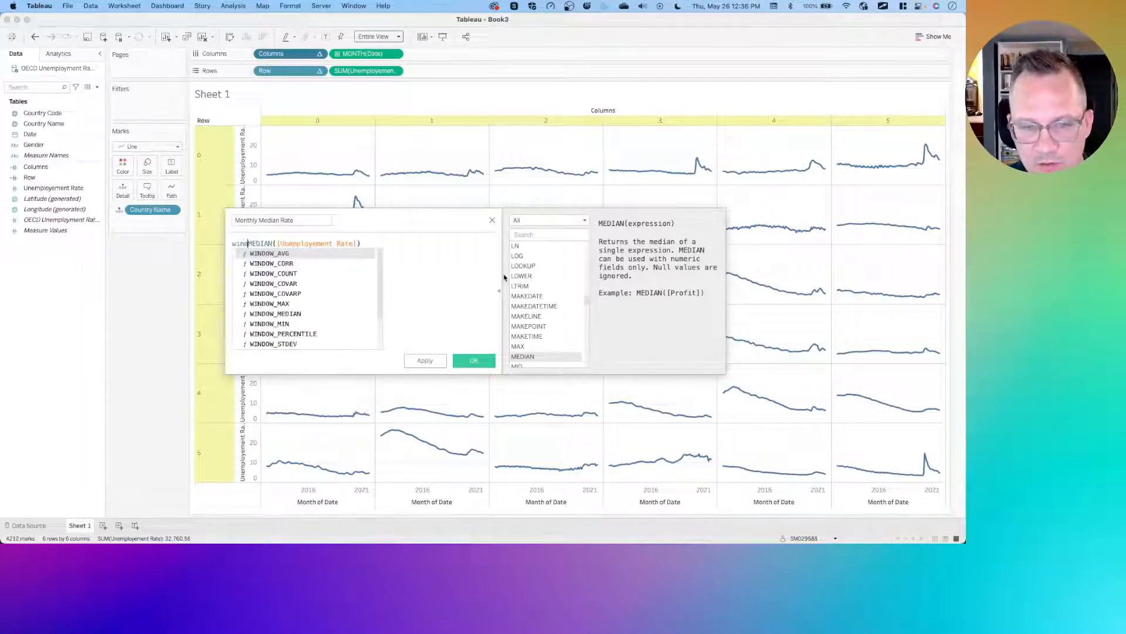
key("Right")
key("Right")
key("Right")
key("Right")
key("Right")
key("Right")
key("Right")
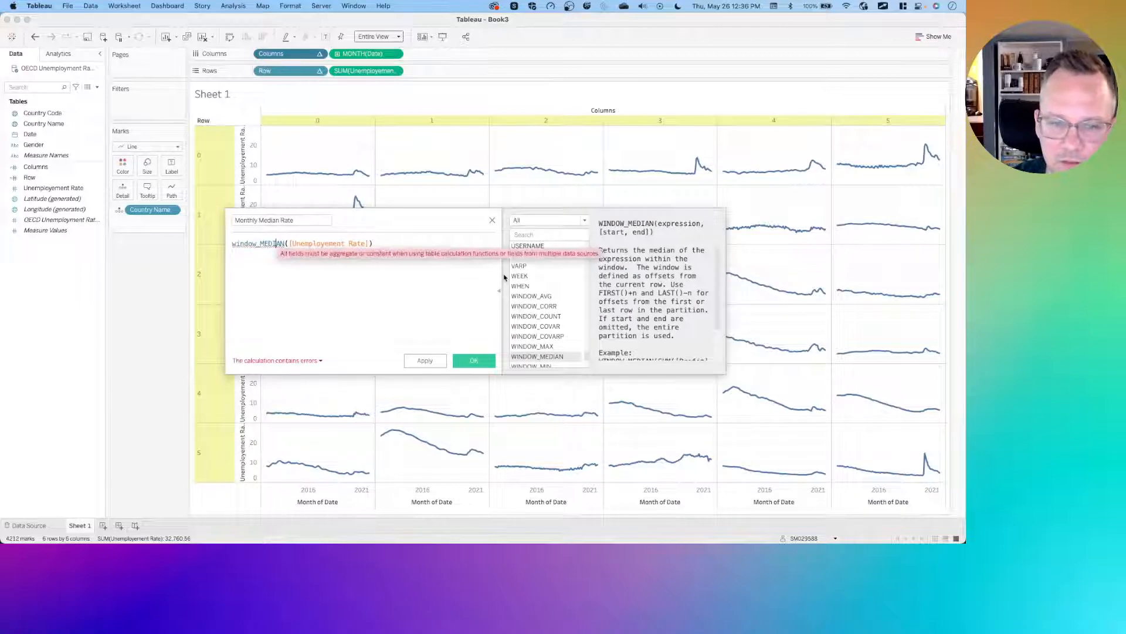
type("sum(")
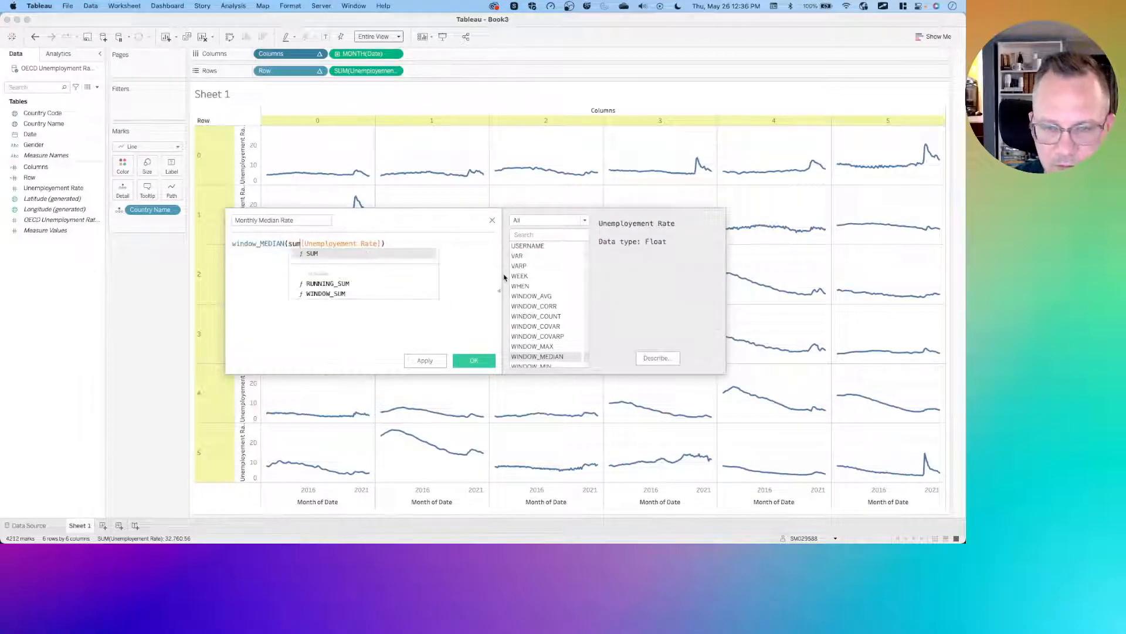
left_click(408, 246)
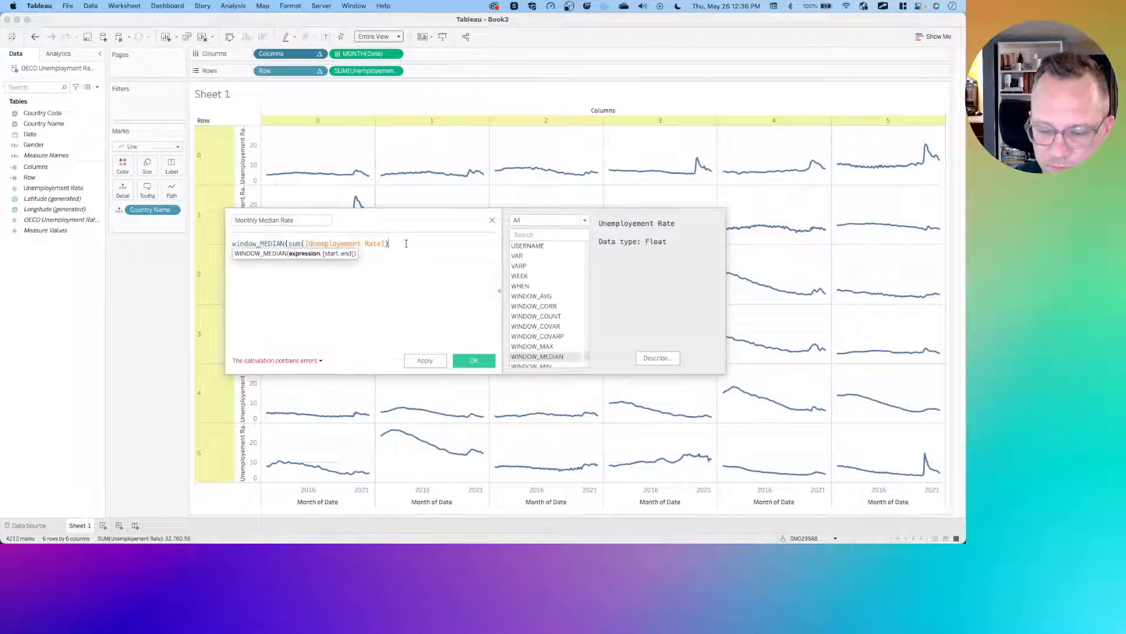
type(")")
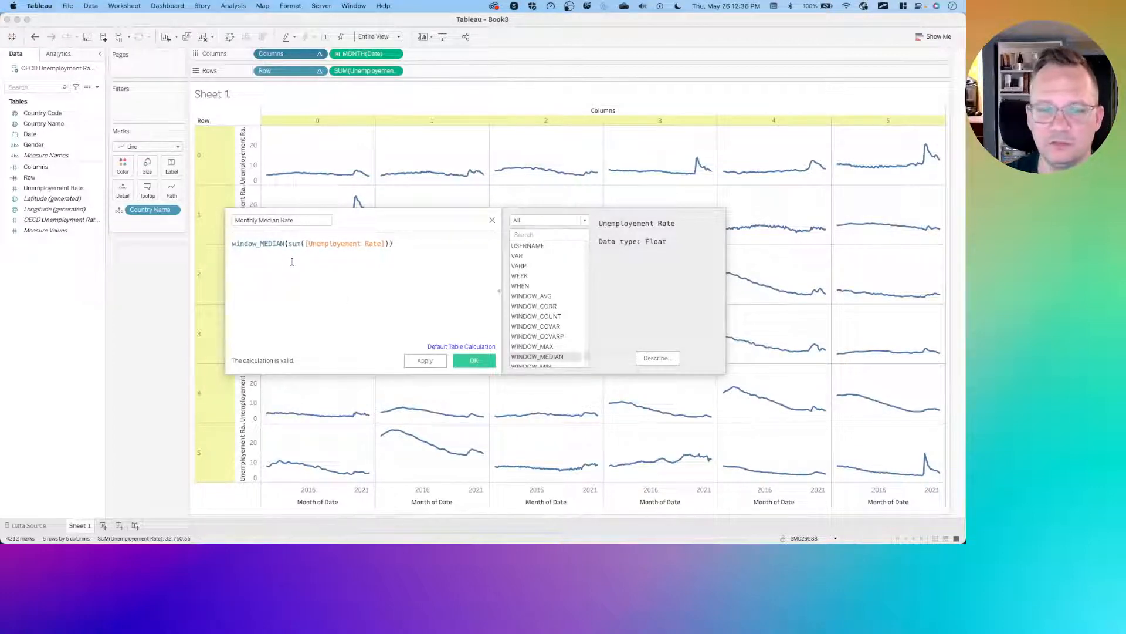
left_click_drag(289, 244, 389, 243)
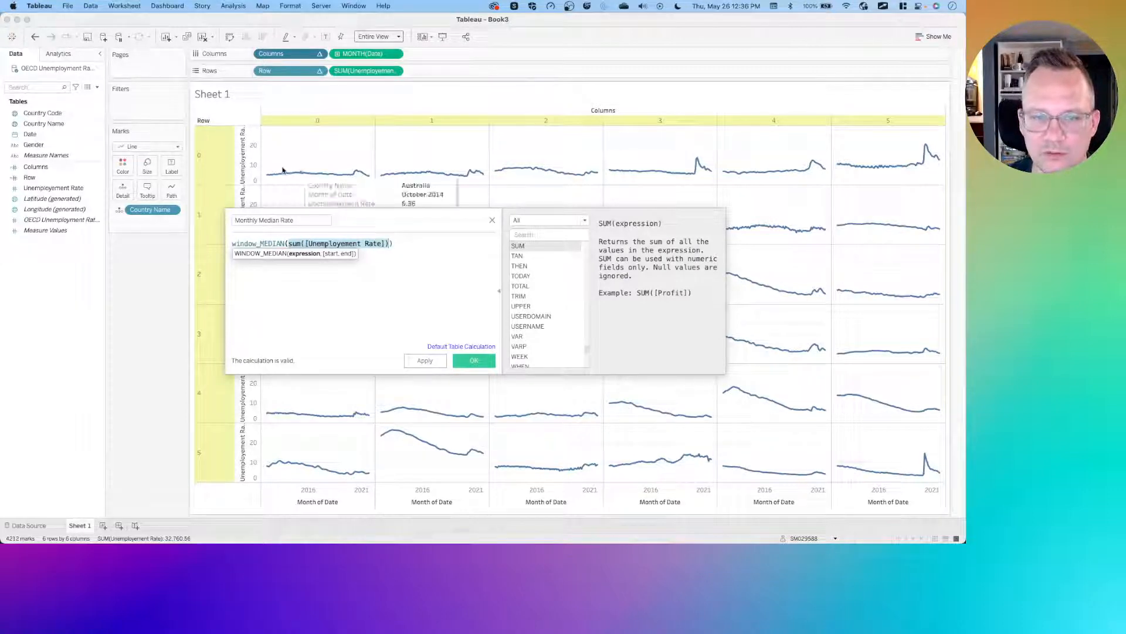
mouse_move(283, 175)
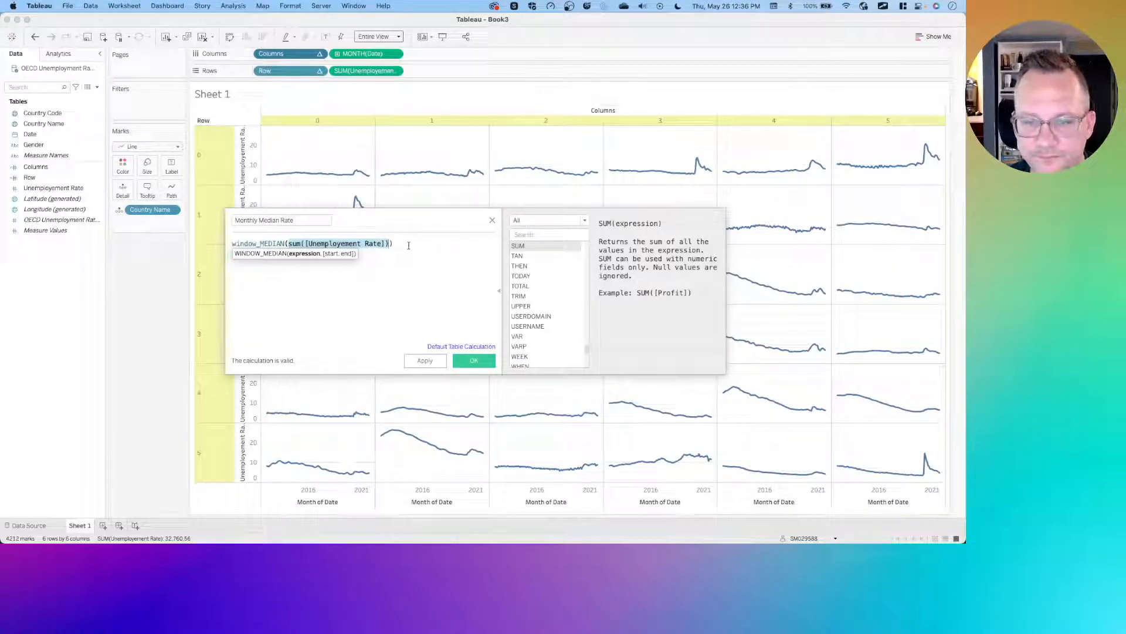
left_click(383, 243)
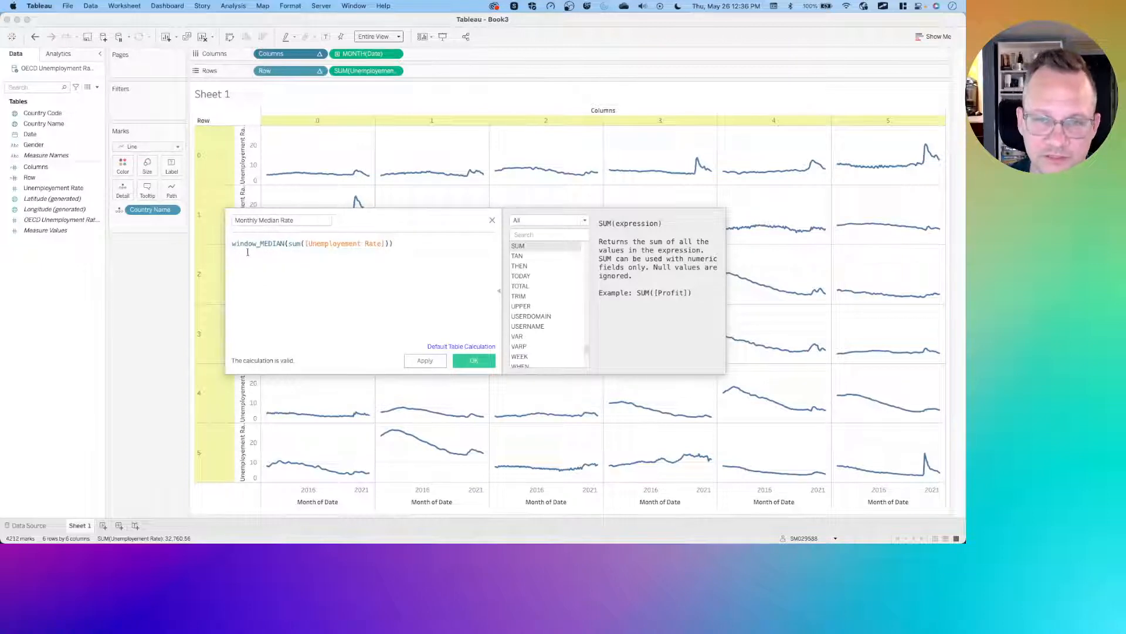
left_click(475, 362)
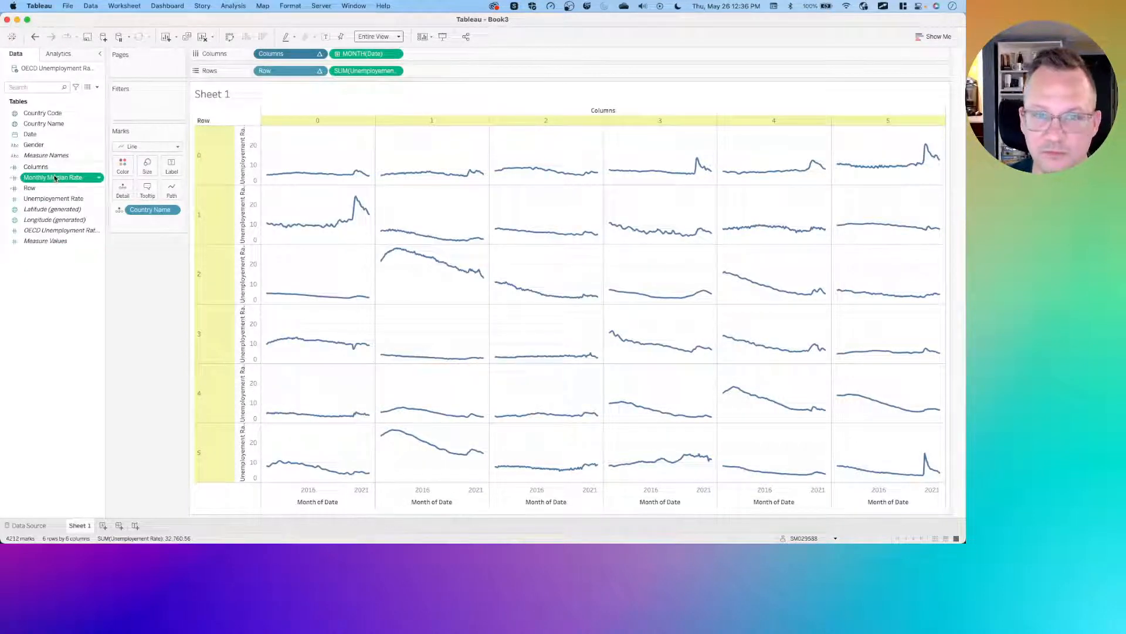
- Create a calculated field named Rate Variance with the formula SUM([Unemployment Rate])-[Monthly Median Rate]
right_click(52, 297)
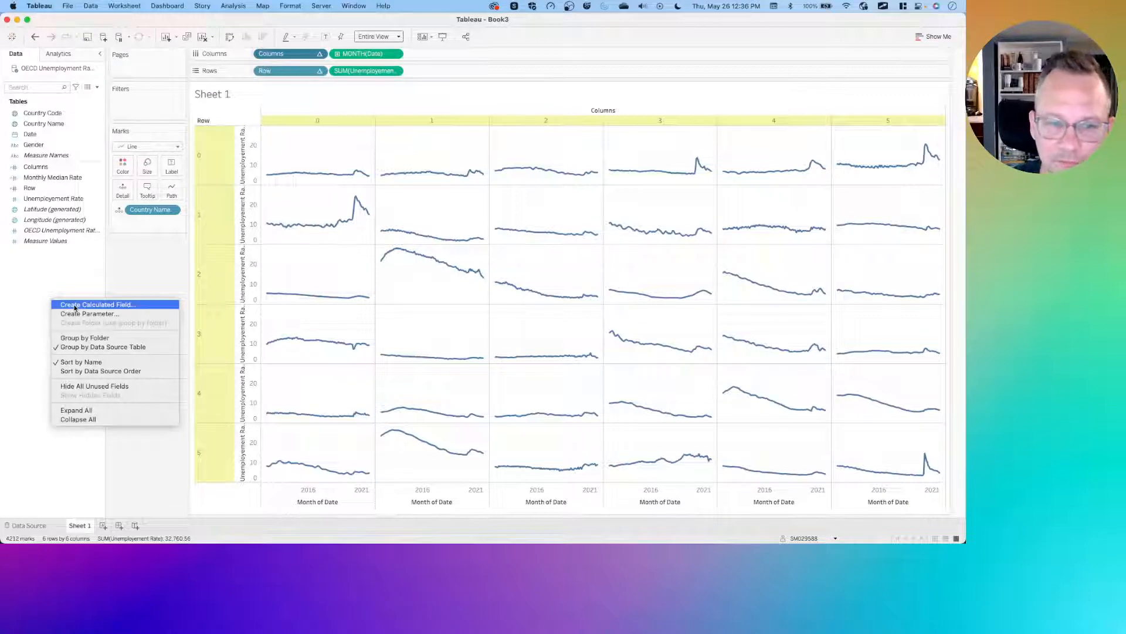
left_click(74, 305)
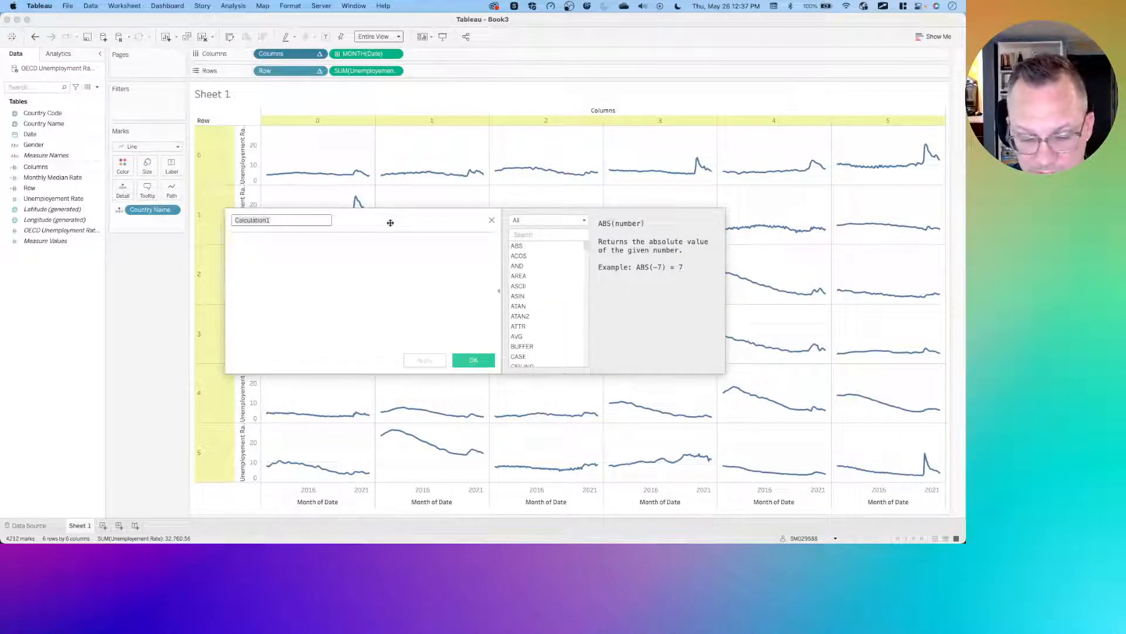
type("rate Va")
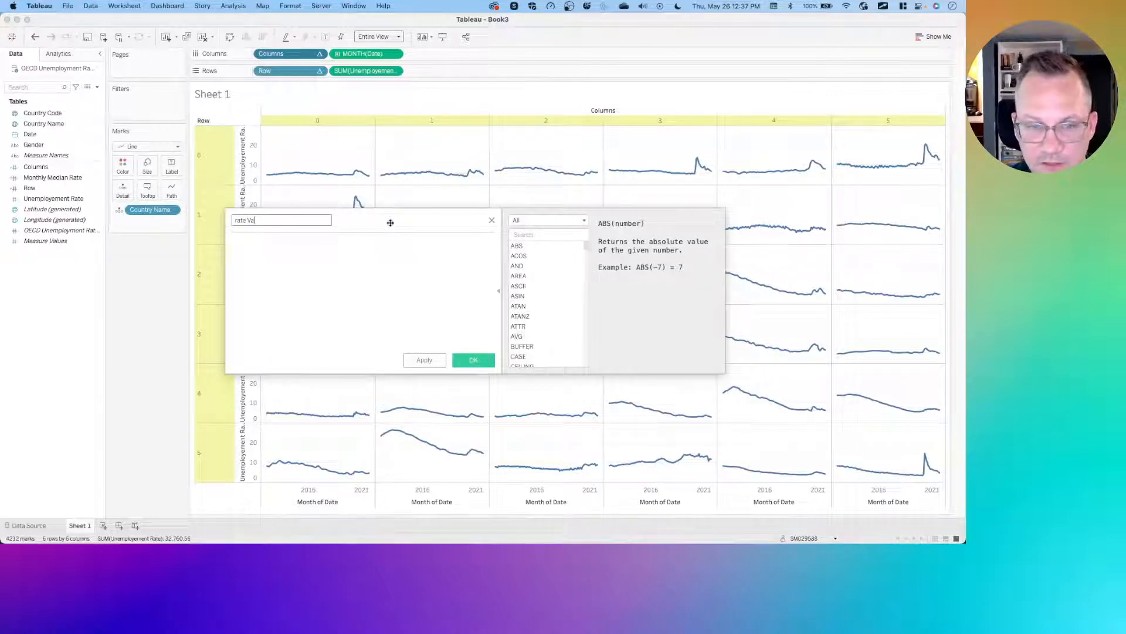
key("BackSpace")
key("BackSpace")
key("BackSpace")
key("BackSpace")
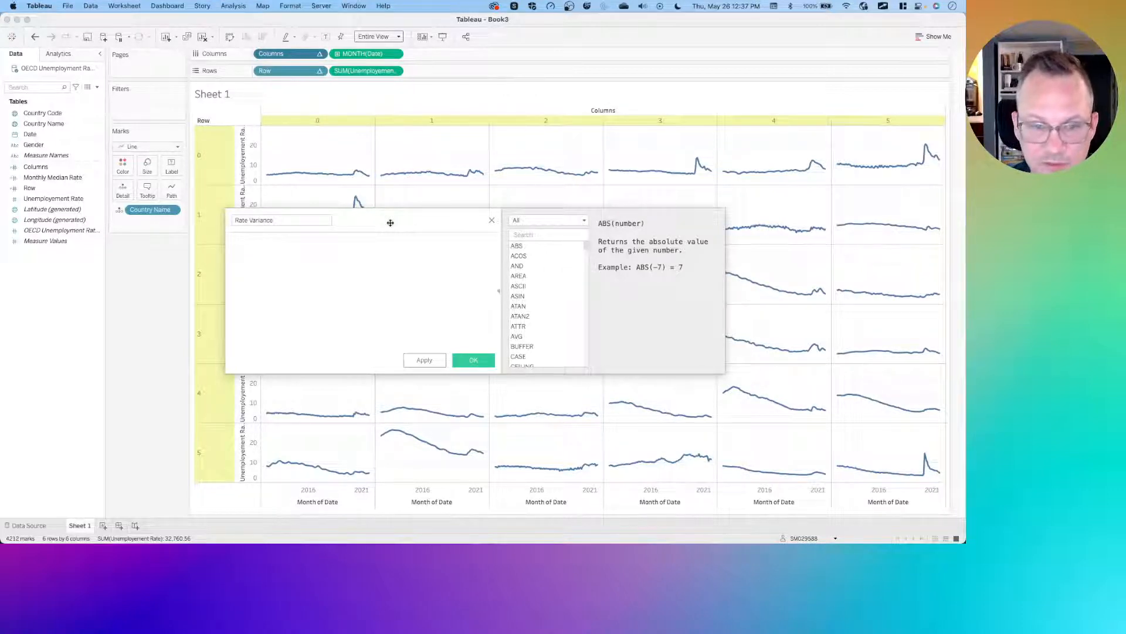
key("Tab")
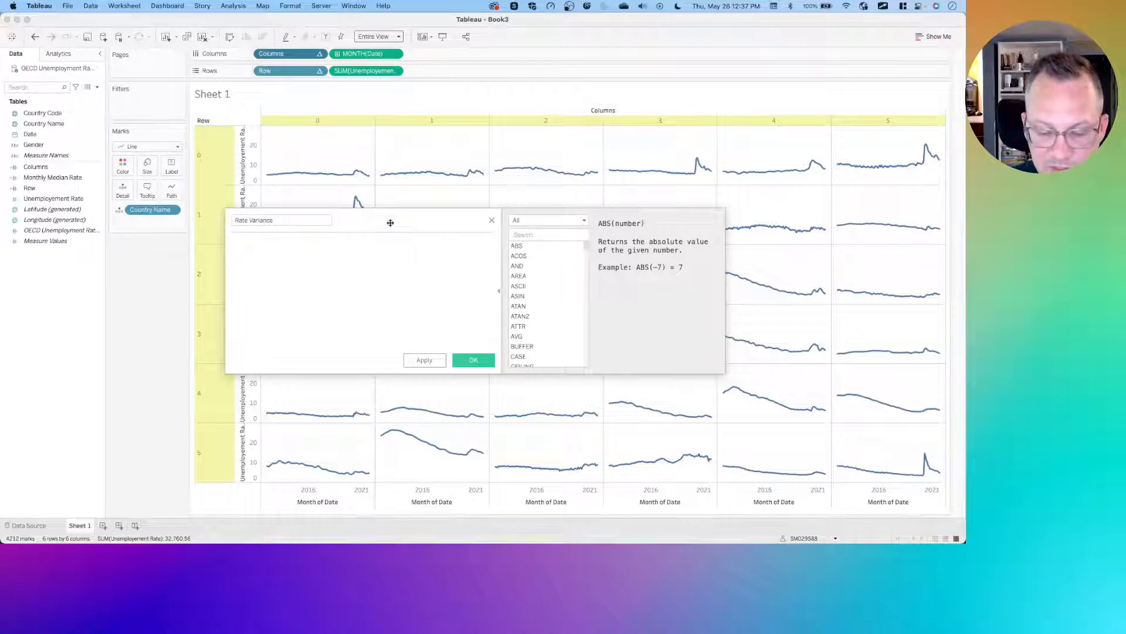
type("SUM(")
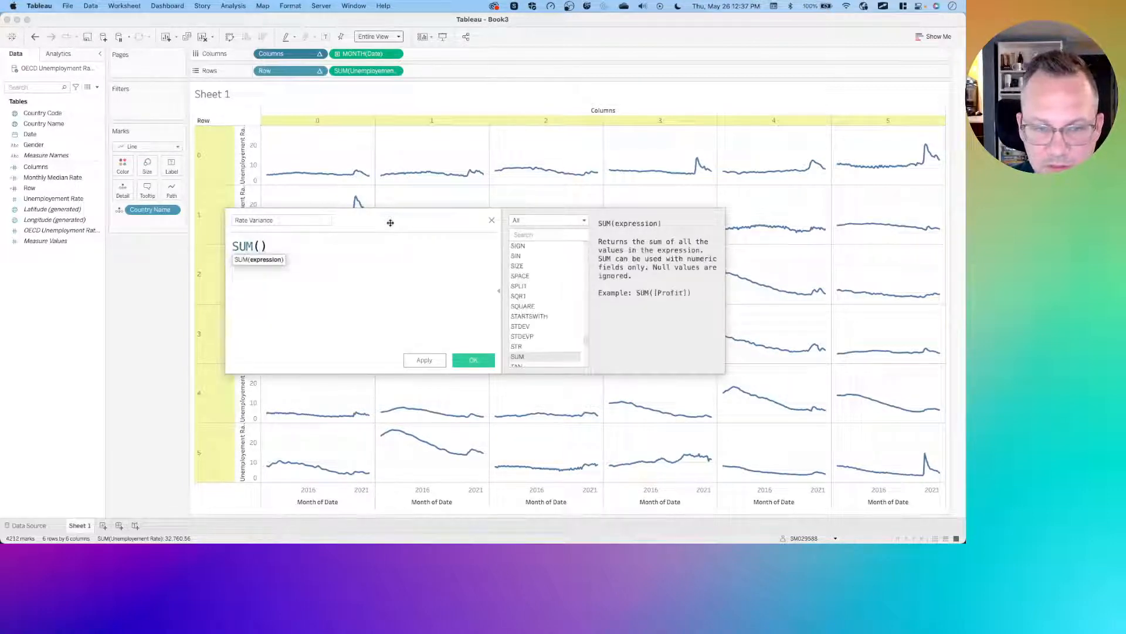
type("un")
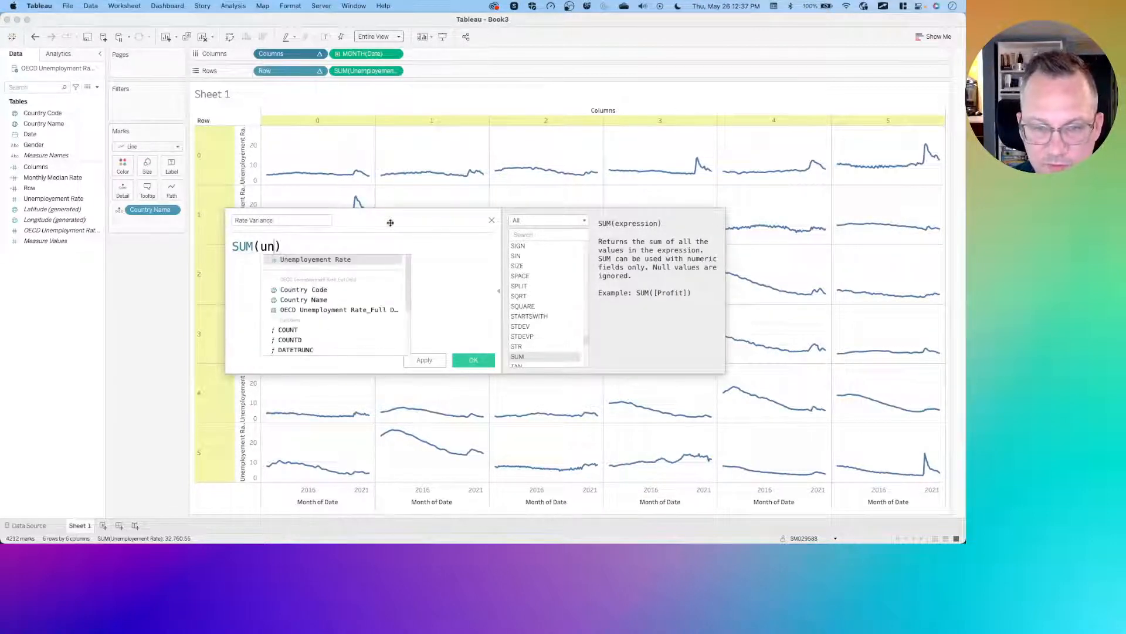
key("Return")
type("-")
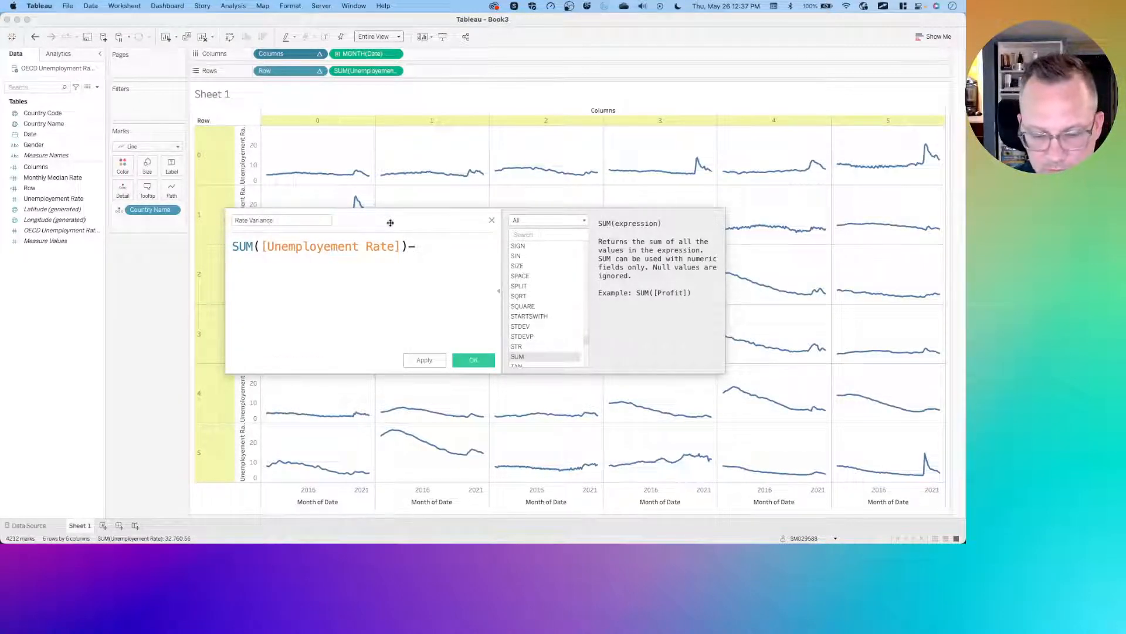
key("Return")
type("mon")
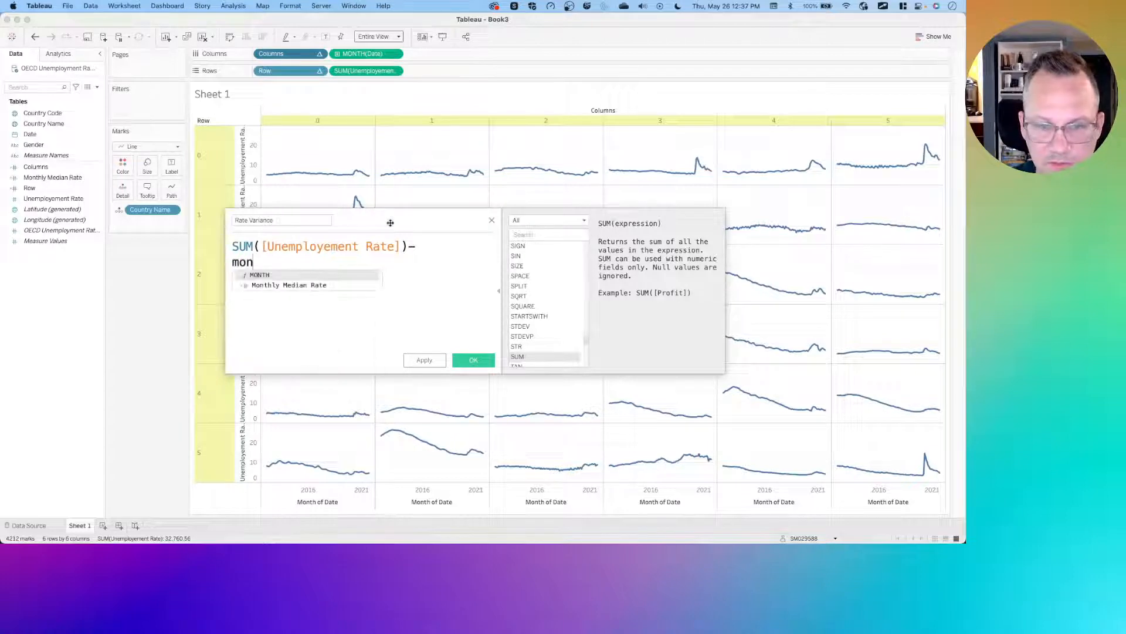
key("Down")
key("Return")
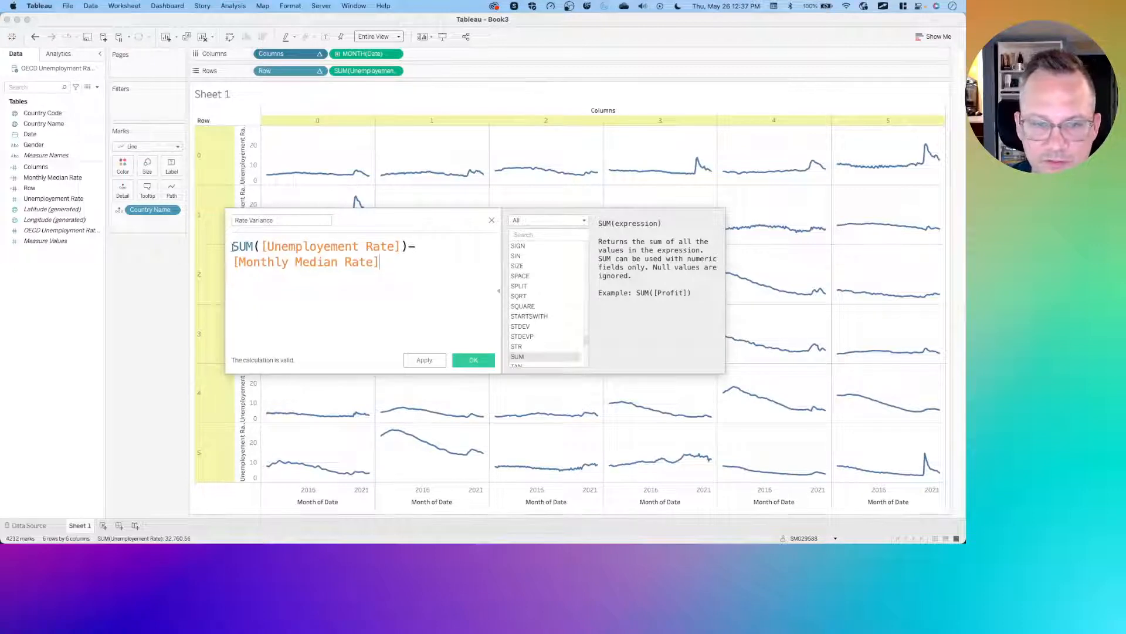
left_click_drag(232, 246, 407, 247)
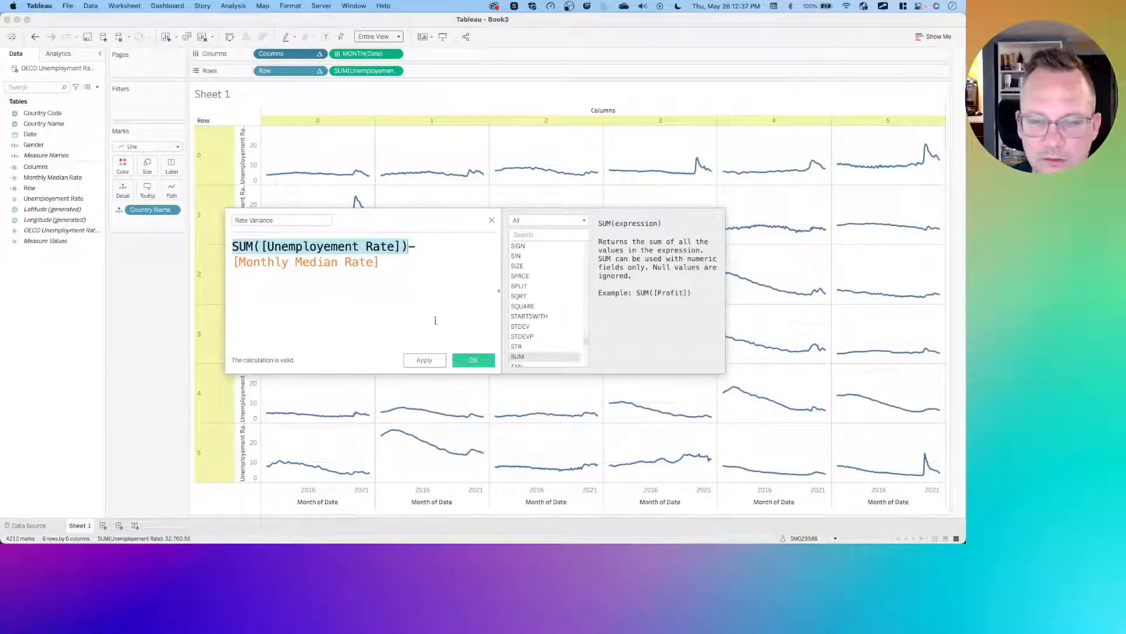
left_click(471, 313)
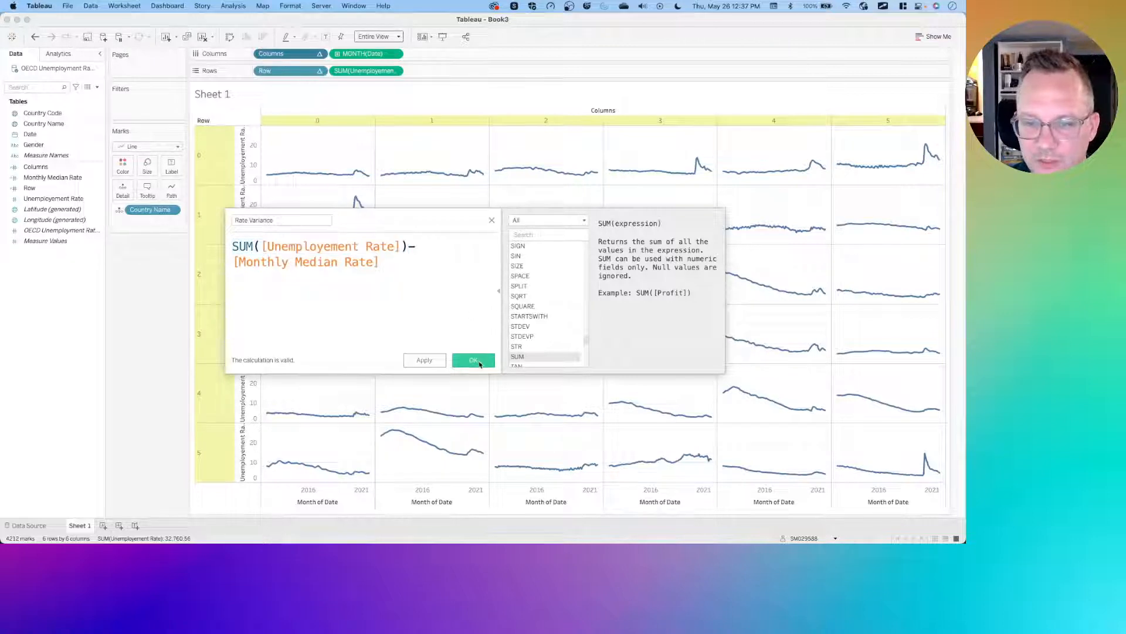
left_click(473, 360)
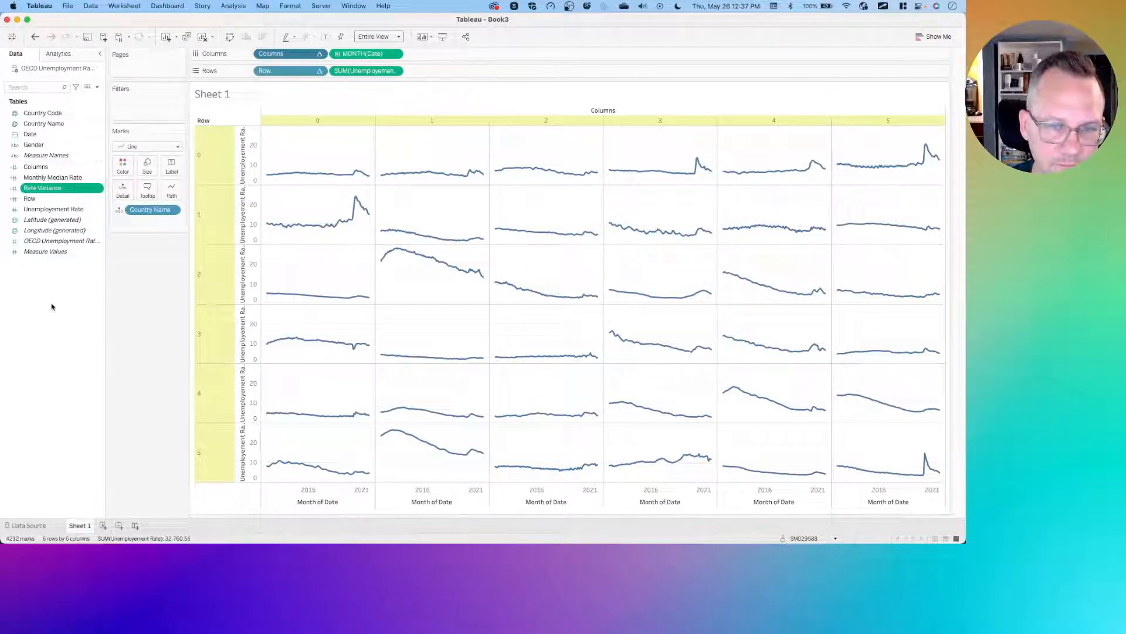
- Add Monthly Median Rate to Rows, hover the lines to compare its values with the rates, then remove it
left_click(56, 176)
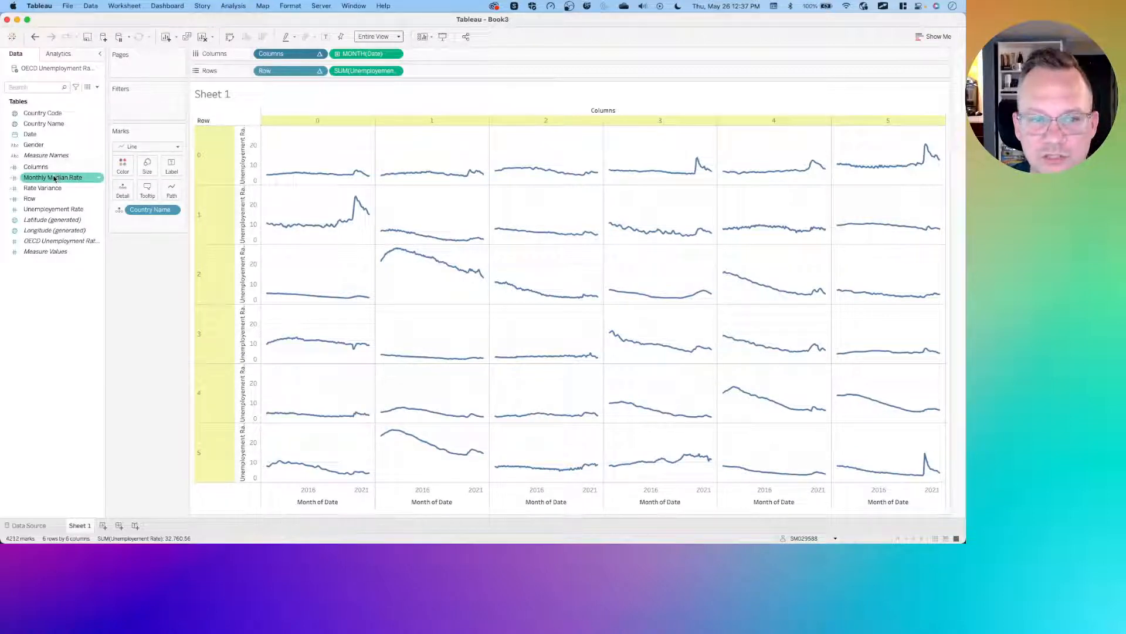
left_click_drag(54, 178, 442, 71)
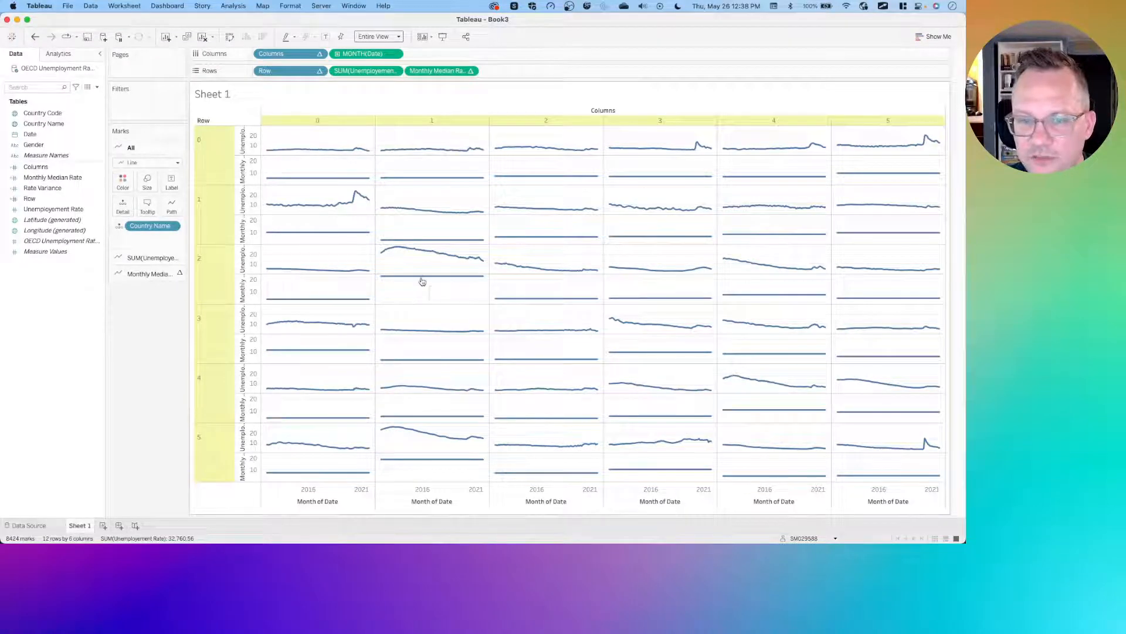
mouse_move(425, 282)
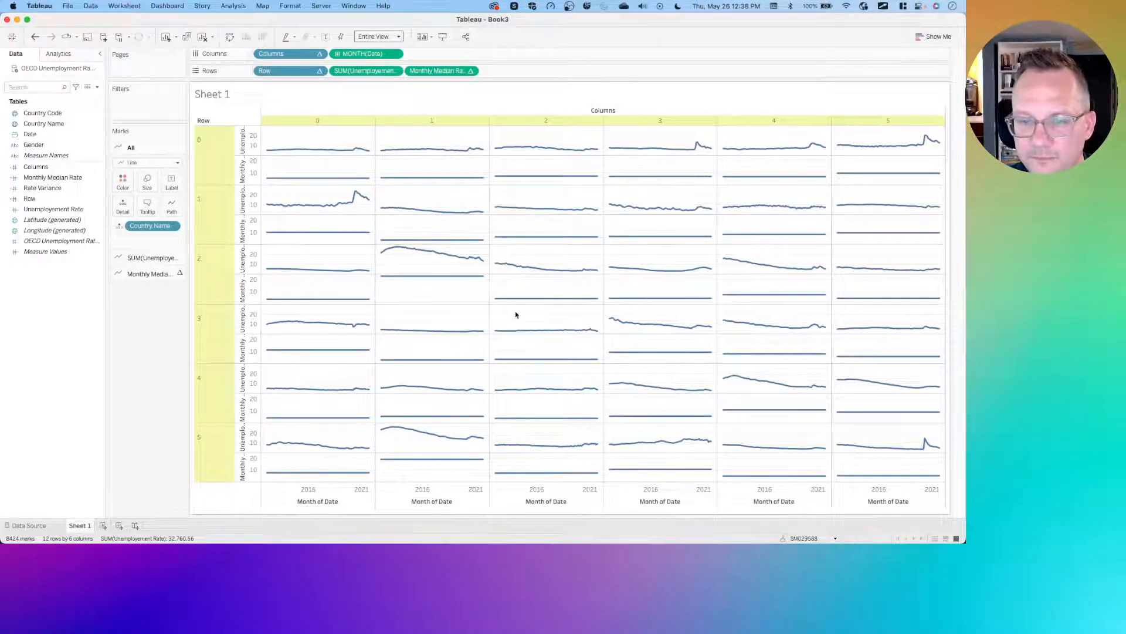
mouse_move(498, 301)
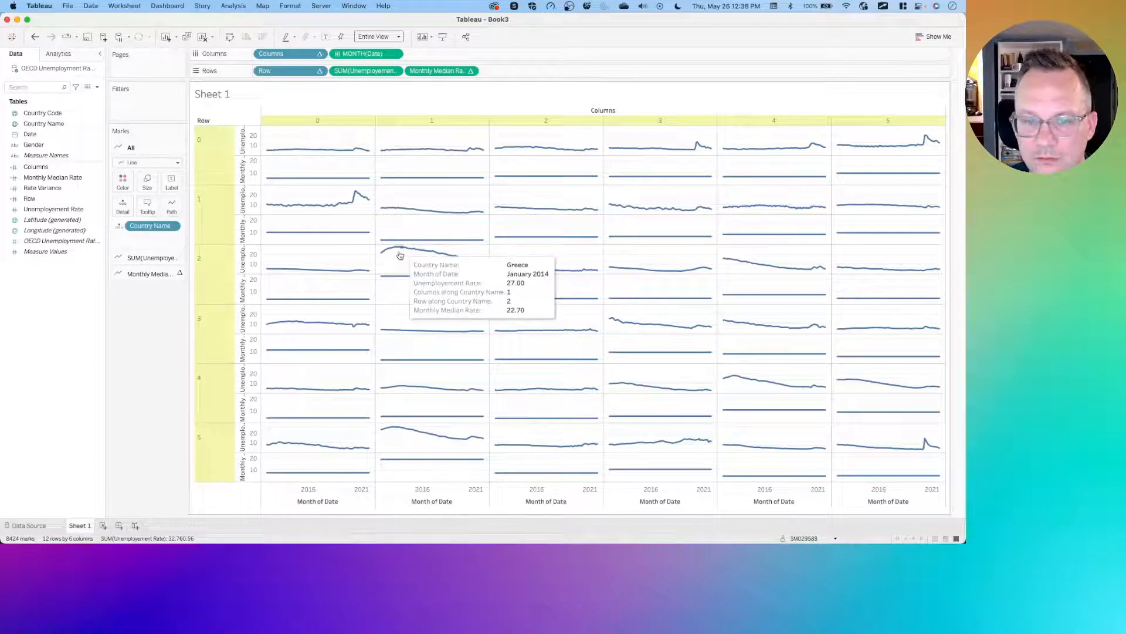
mouse_move(415, 469)
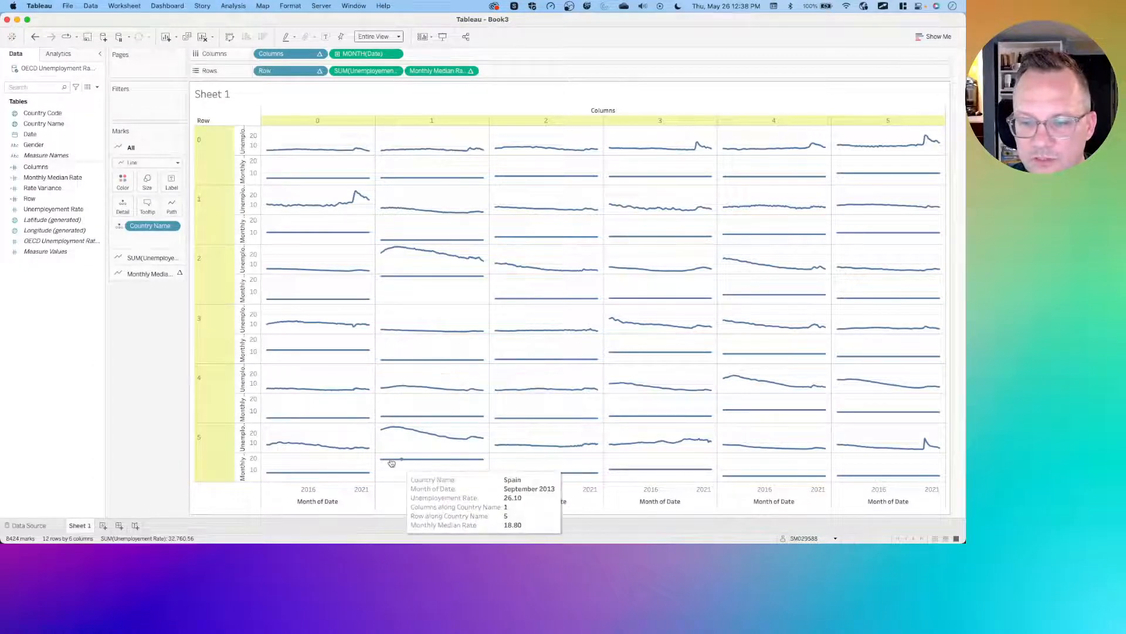
mouse_move(456, 458)
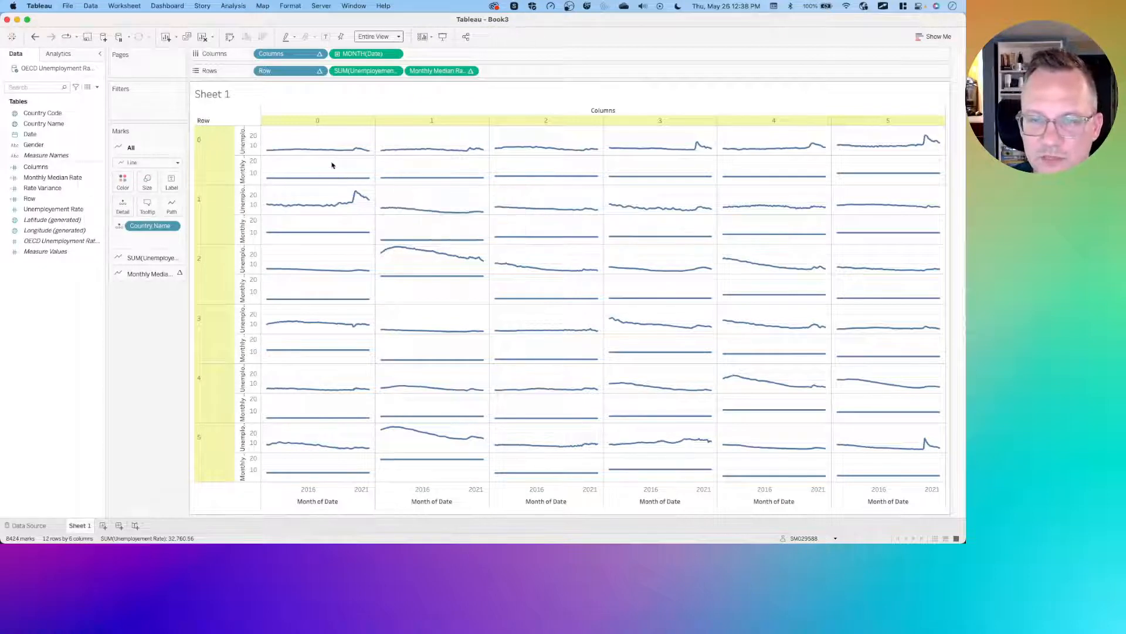
mouse_move(286, 178)
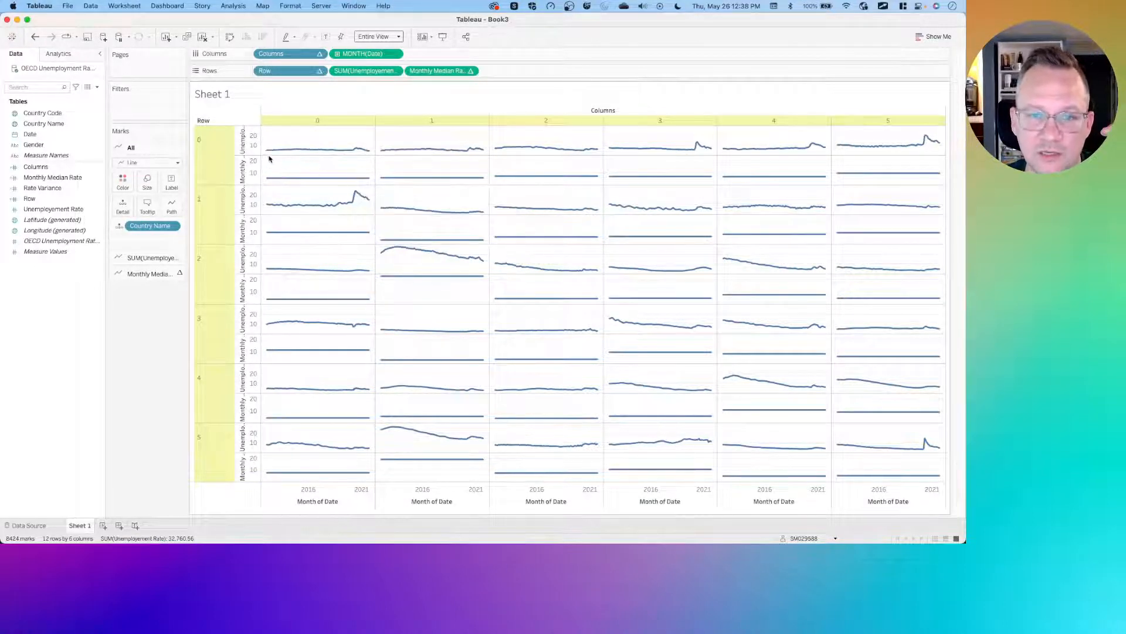
mouse_move(268, 154)
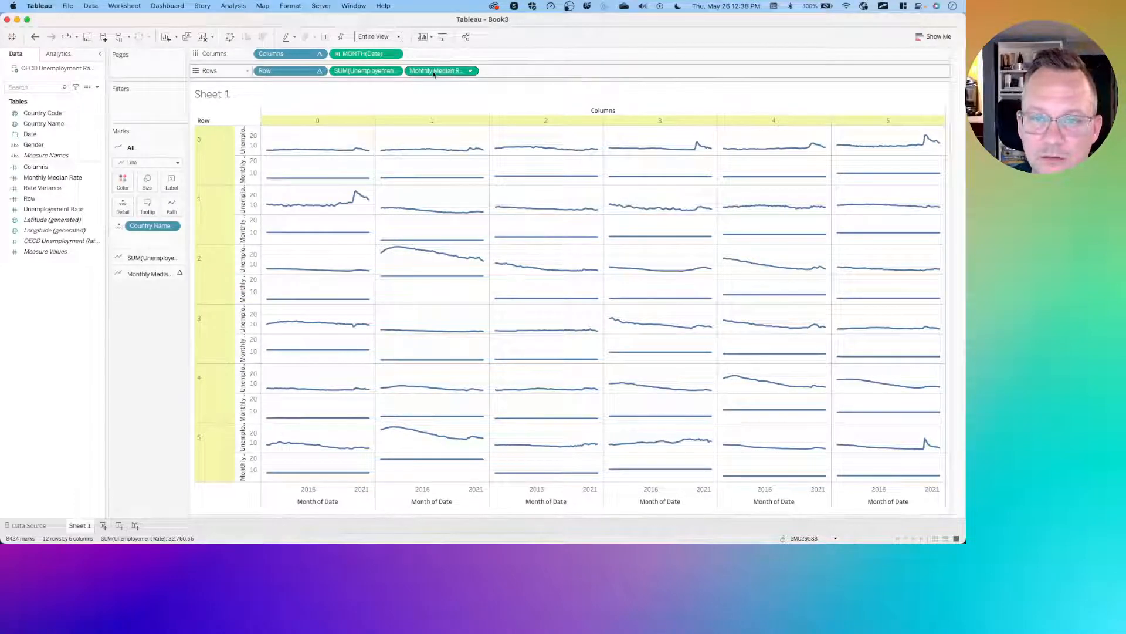
mouse_move(440, 73)
left_mouse_down()
mouse_move(276, 126)
mouse_move(164, 302)
mouse_move(158, 331)
mouse_move(344, 143)
mouse_move(444, 73)
left_mouse_up()
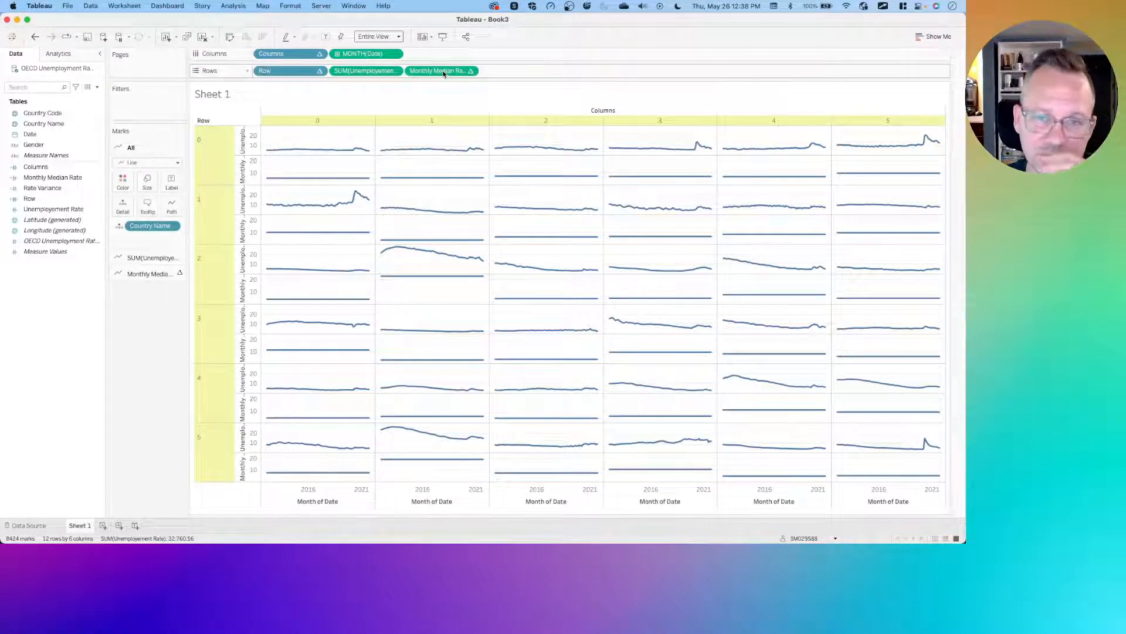
left_click_drag(444, 72, 154, 324)
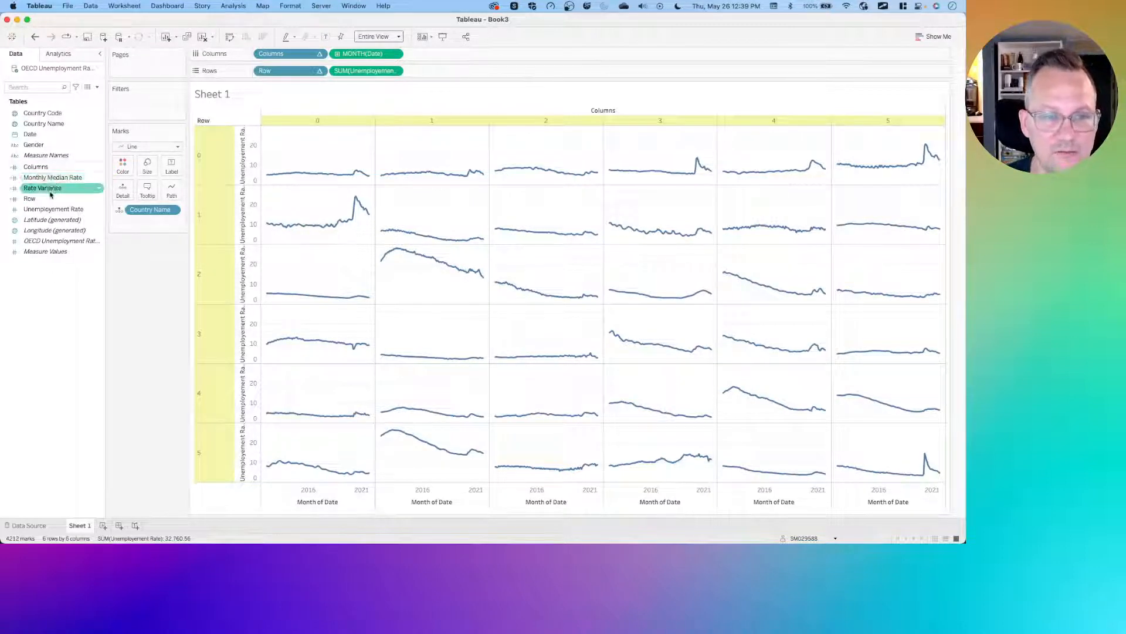
- Replace the unemployment rate measure on Rows with Rate Variance and compare the chart with the browser solution
left_click_drag(50, 188, 358, 71)
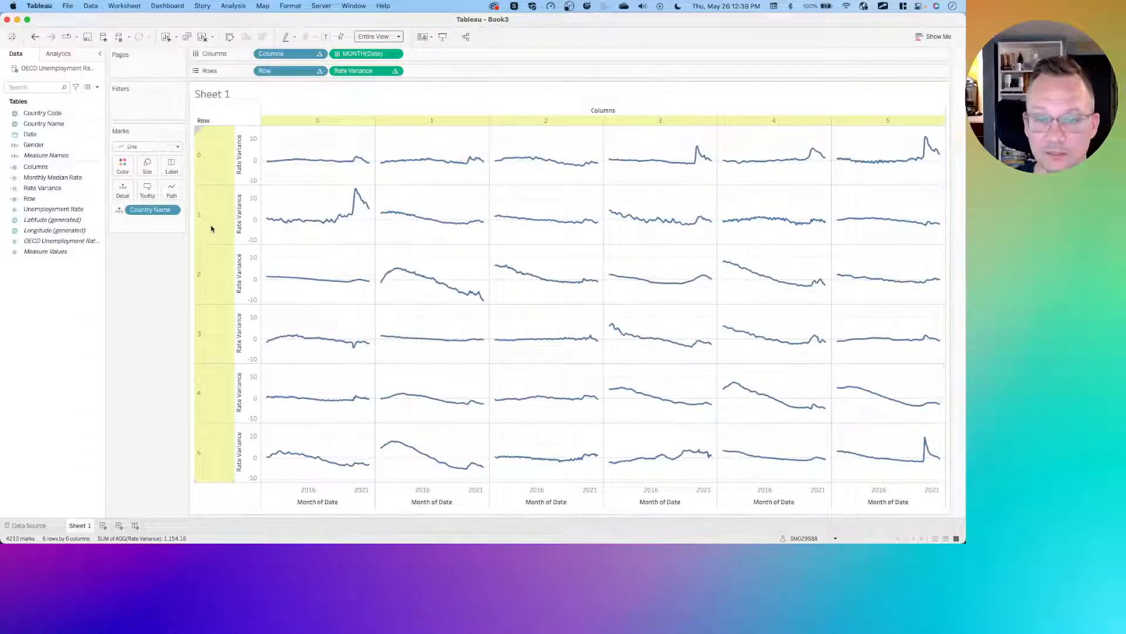
key("ctrl+Left")
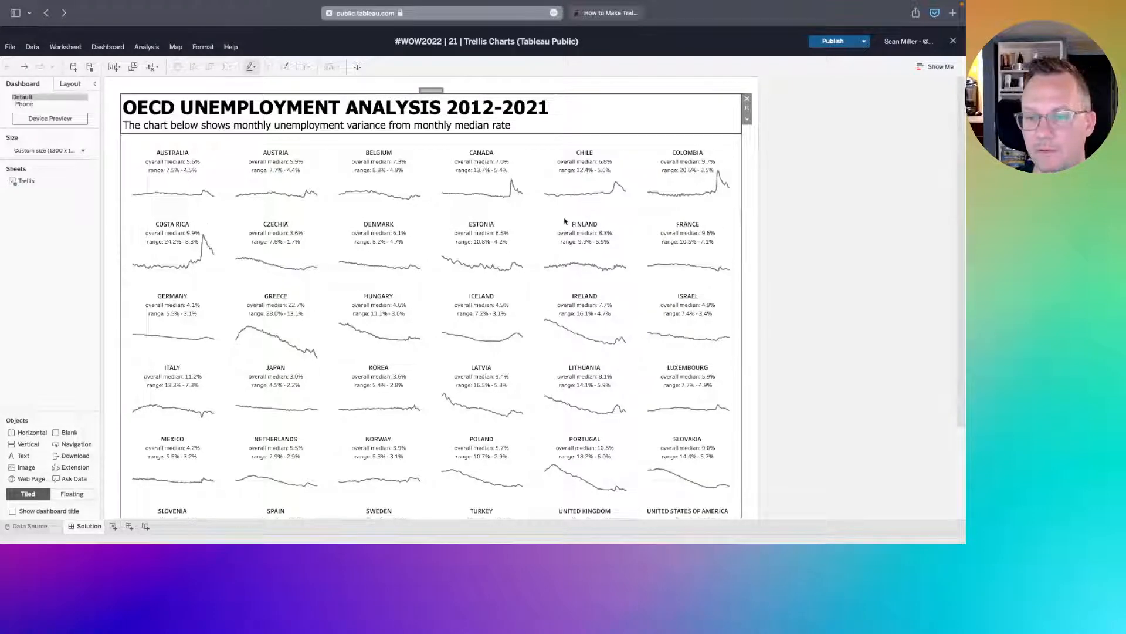
key("ctrl+Right")
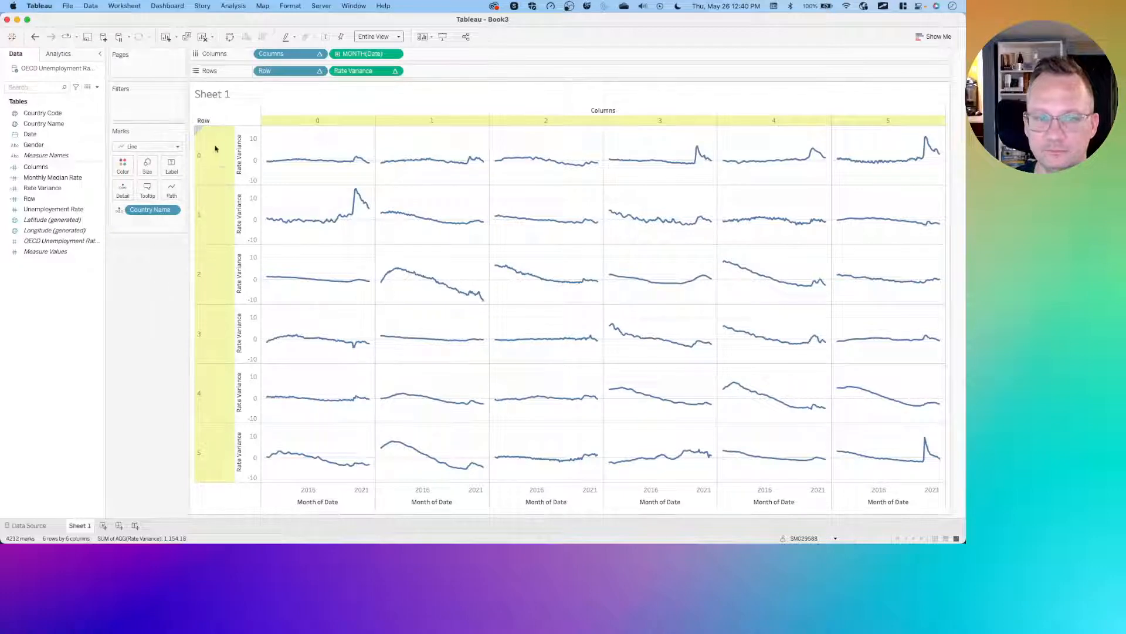
left_click(215, 147)
left_click(217, 156)
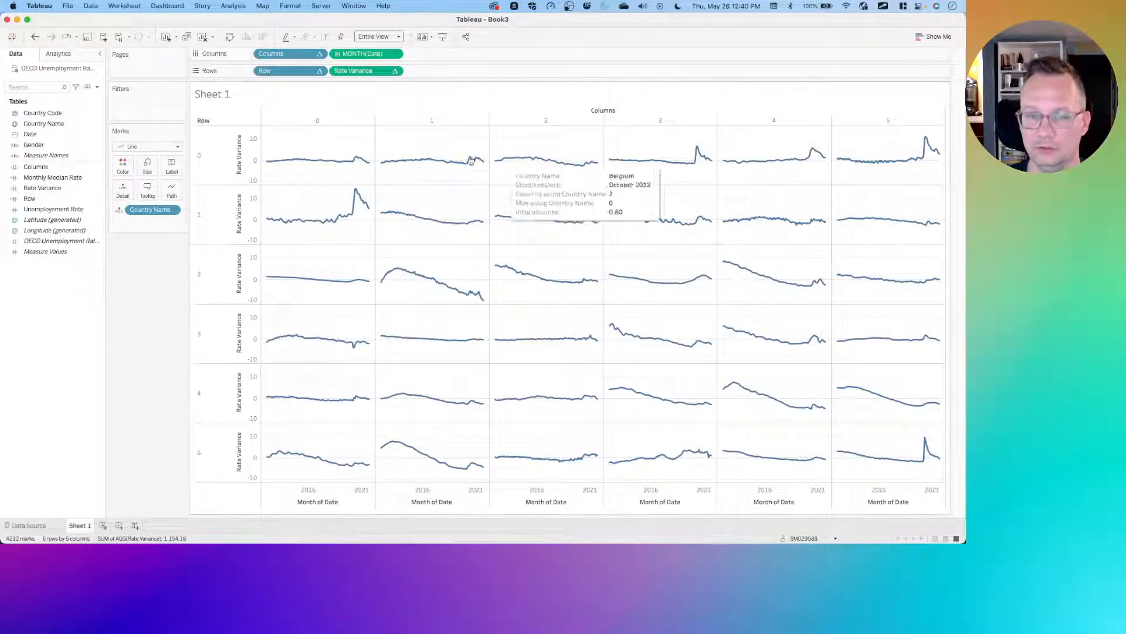
- Create a new calculated field and name it Label Value
left_click(98, 88)
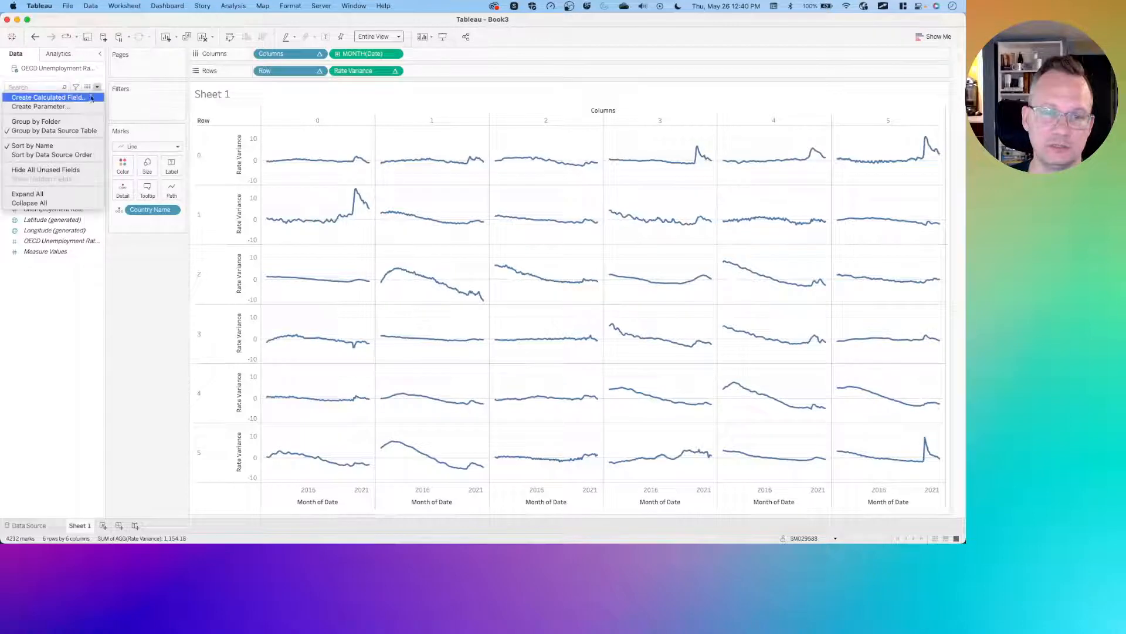
left_click(88, 96)
left_click(282, 264)
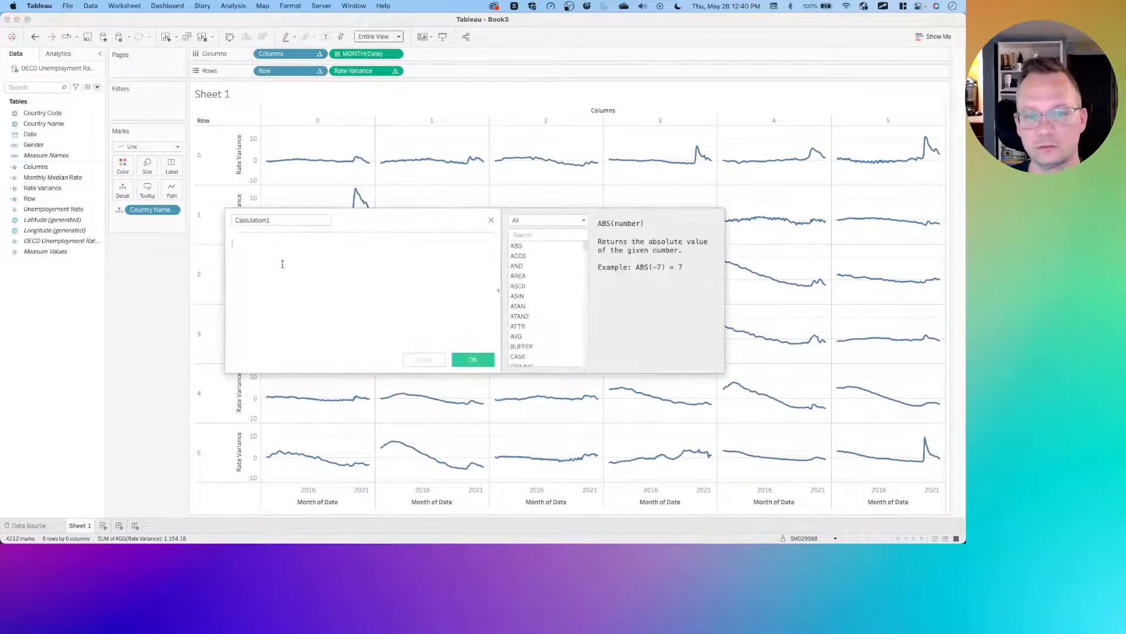
left_click(278, 220)
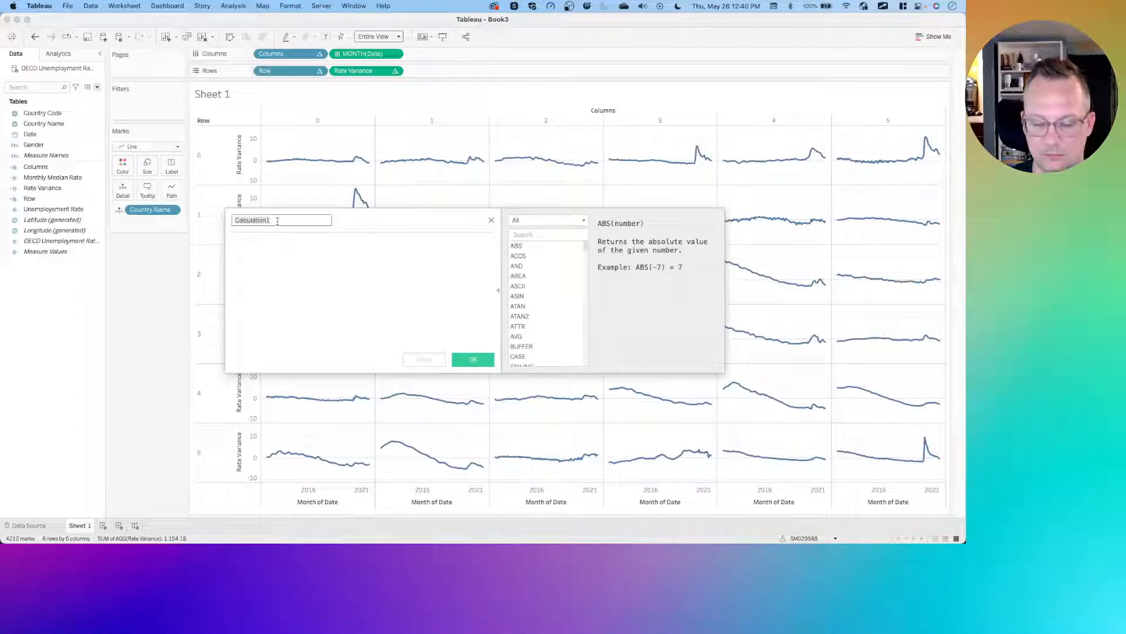
key("BackSpace")
type("Label Value")
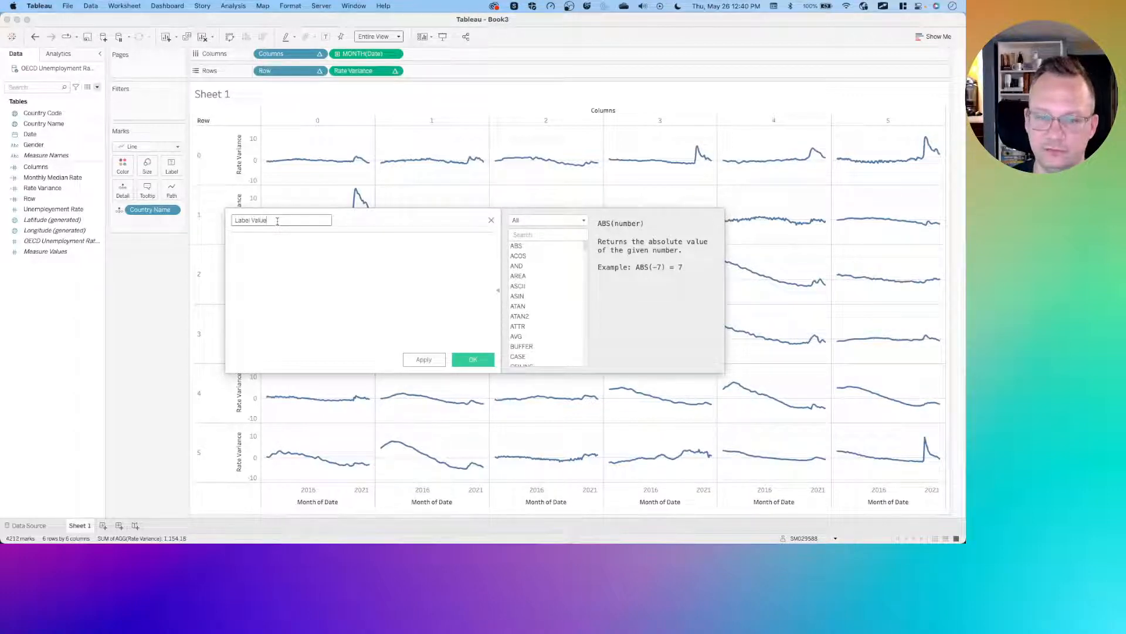
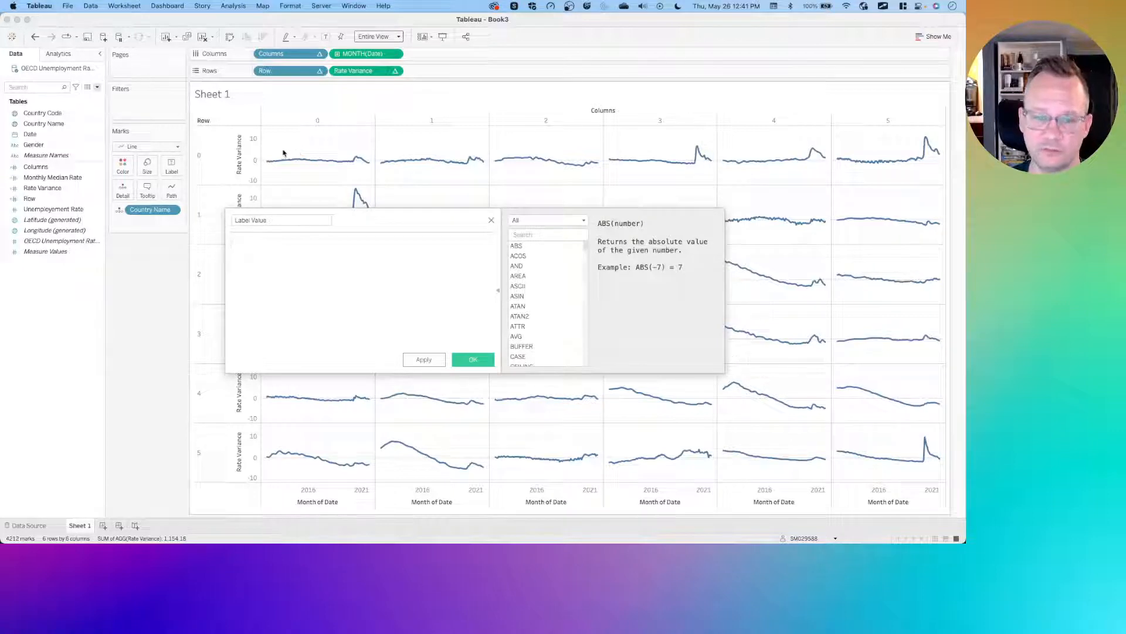
- Select the line marks in the first pane of the trellis to inspect them
left_click_drag(267, 153, 370, 174)
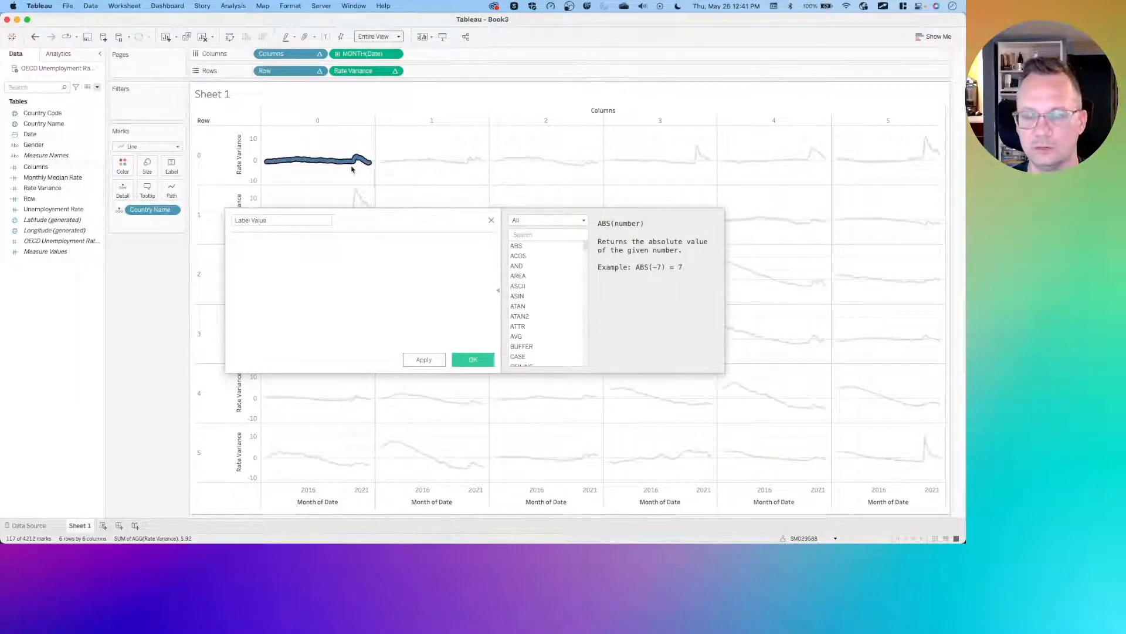
left_click(267, 145)
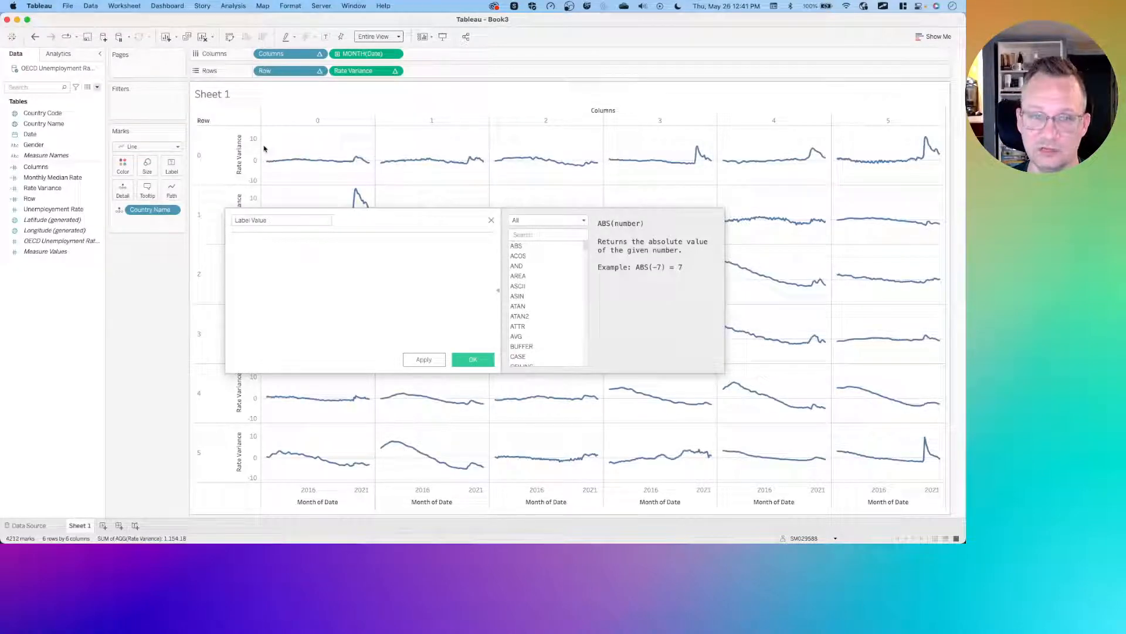
left_click_drag(267, 146, 372, 174)
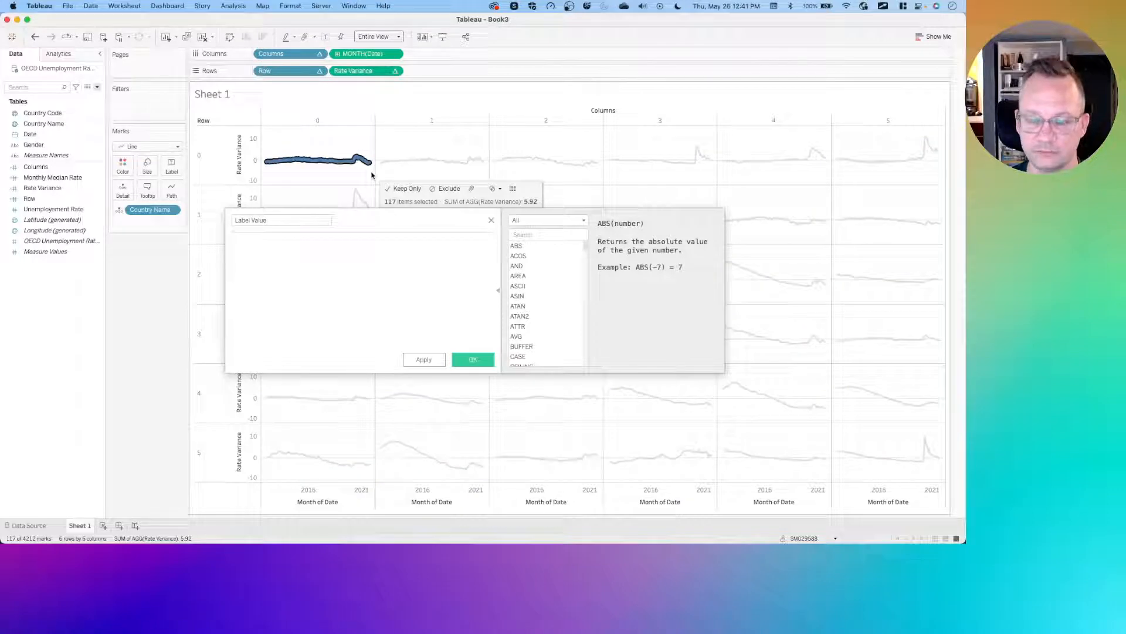
left_click(305, 251)
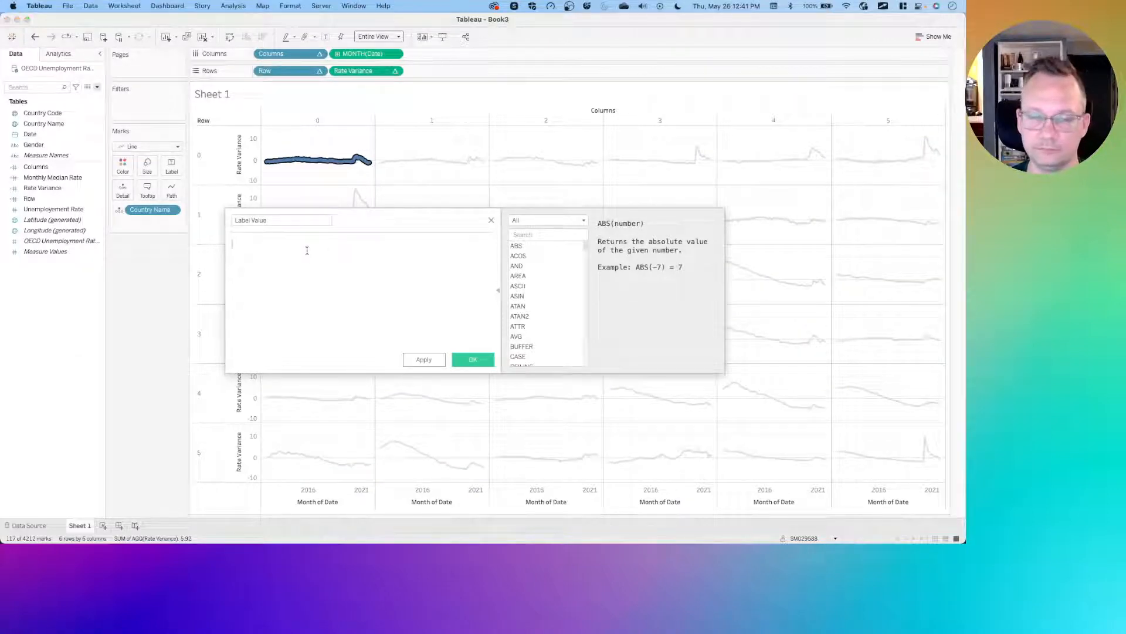
left_click(316, 144)
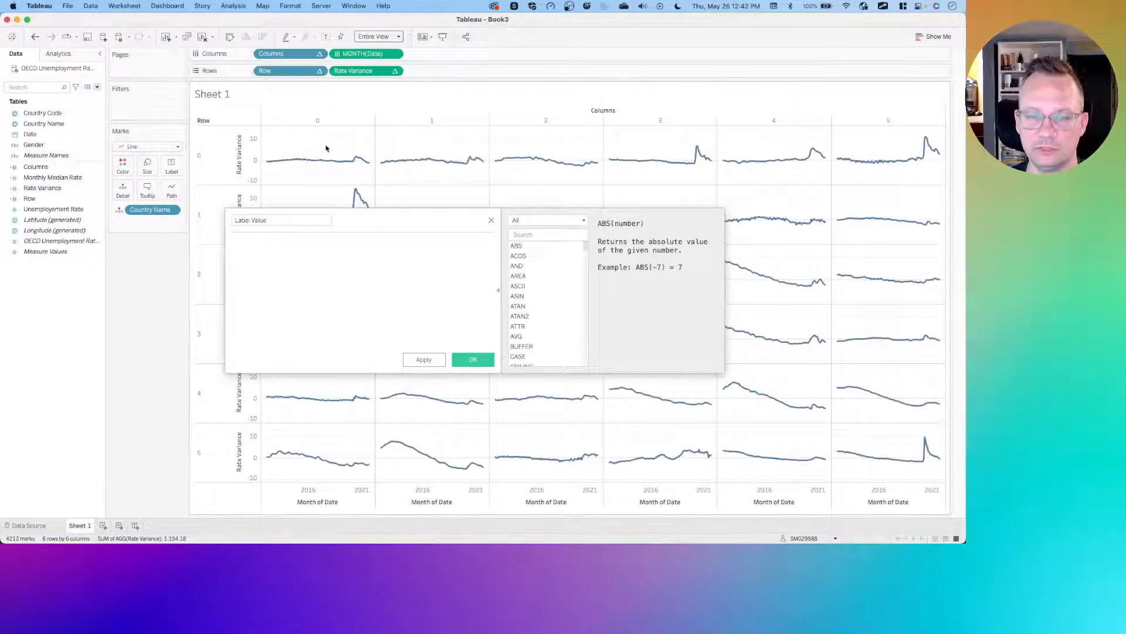
left_click(297, 253)
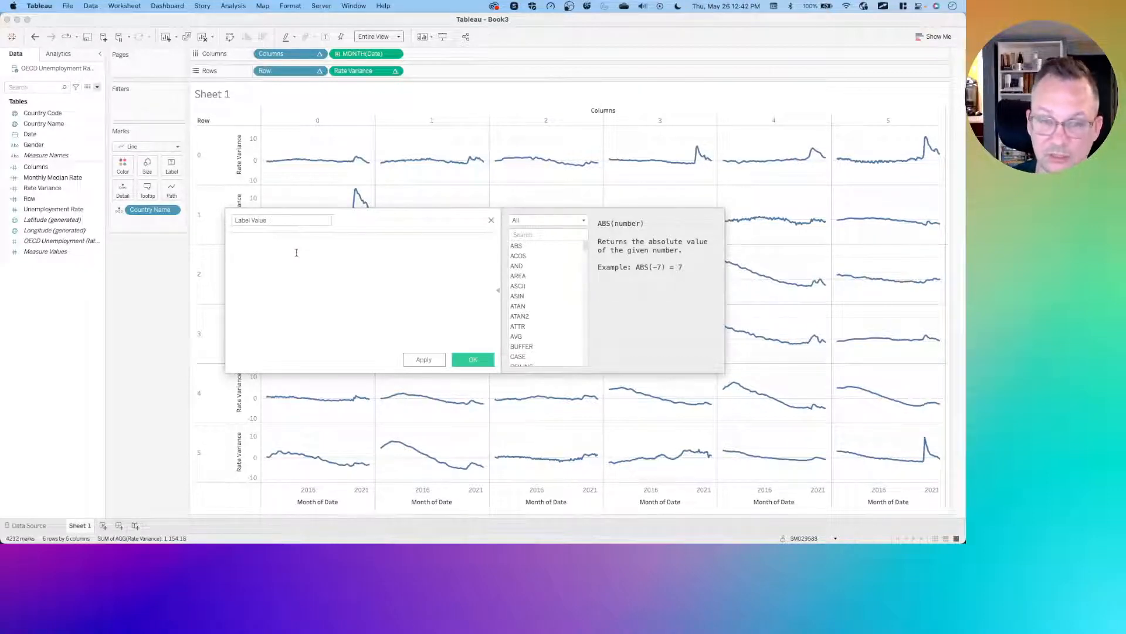
type("if")
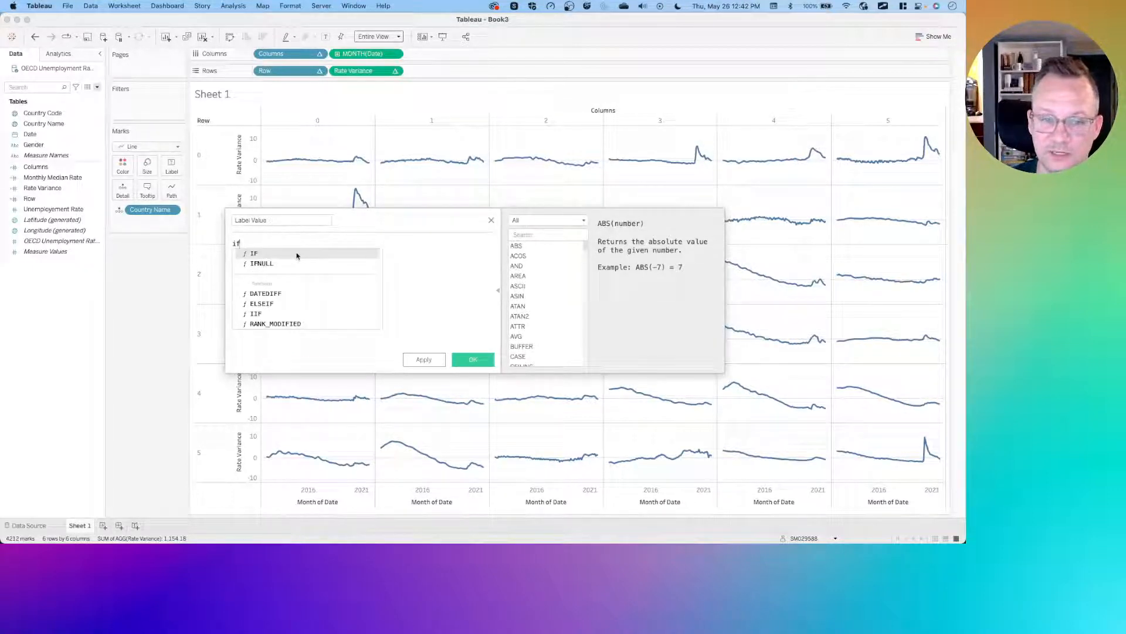
key("BackSpace")
key("BackSpace")
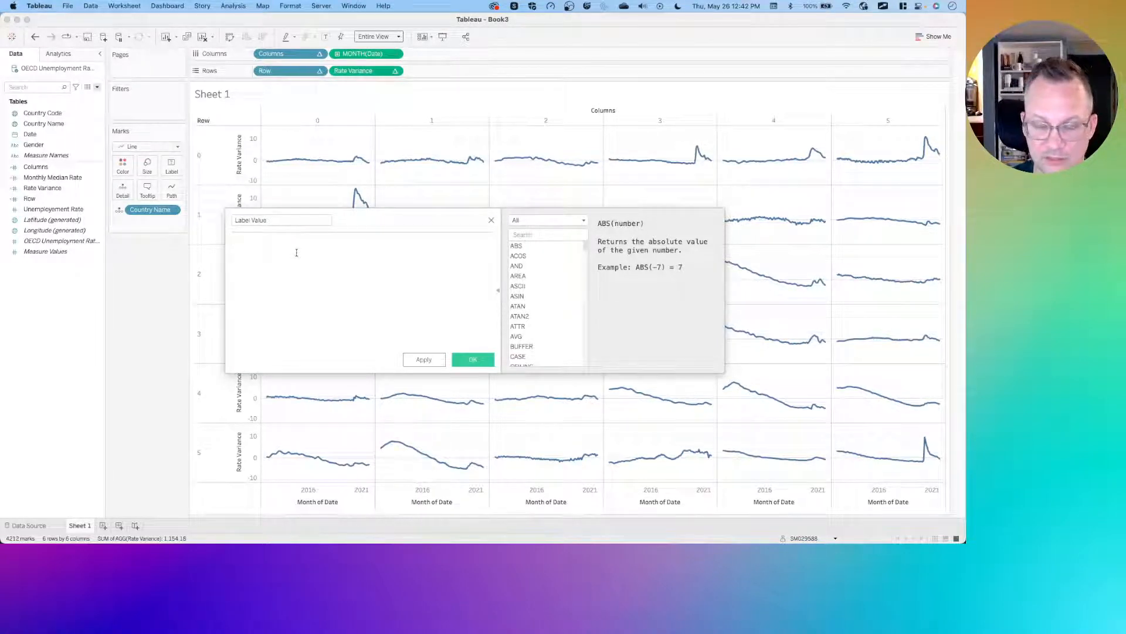
- Enter index() = size()/2 as the Label Value formula
type("index()")
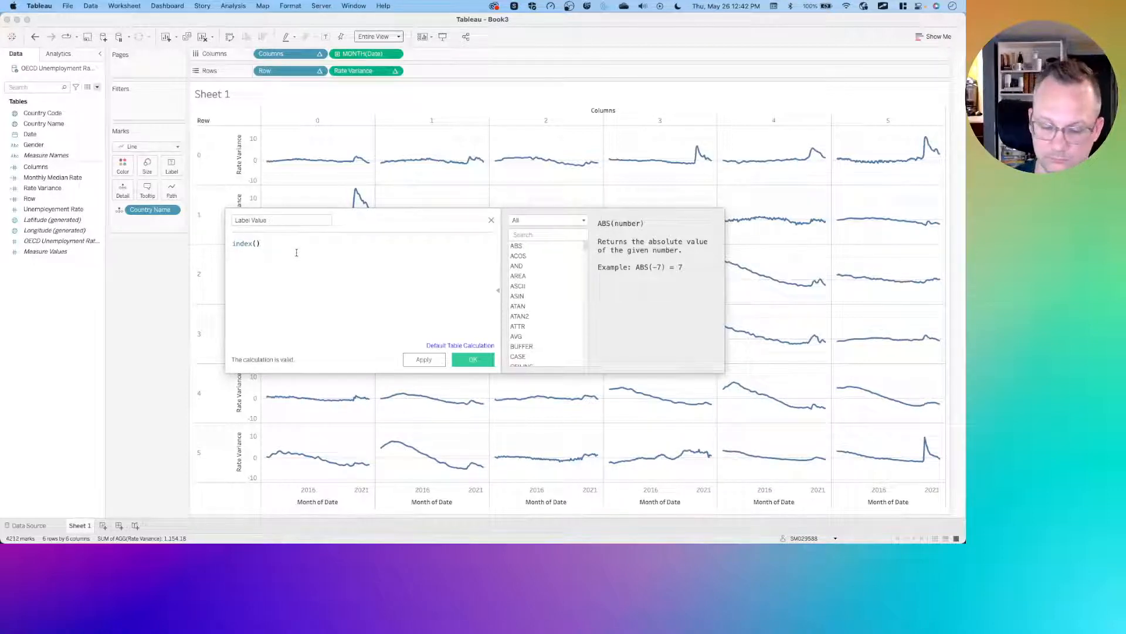
type(" = ")
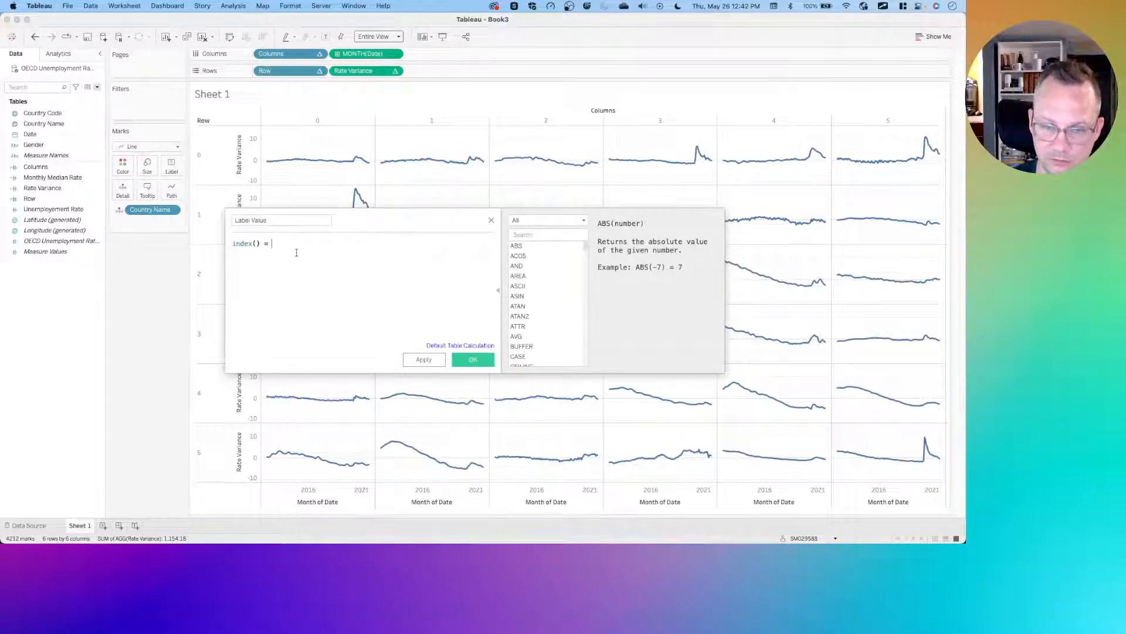
type("size(")
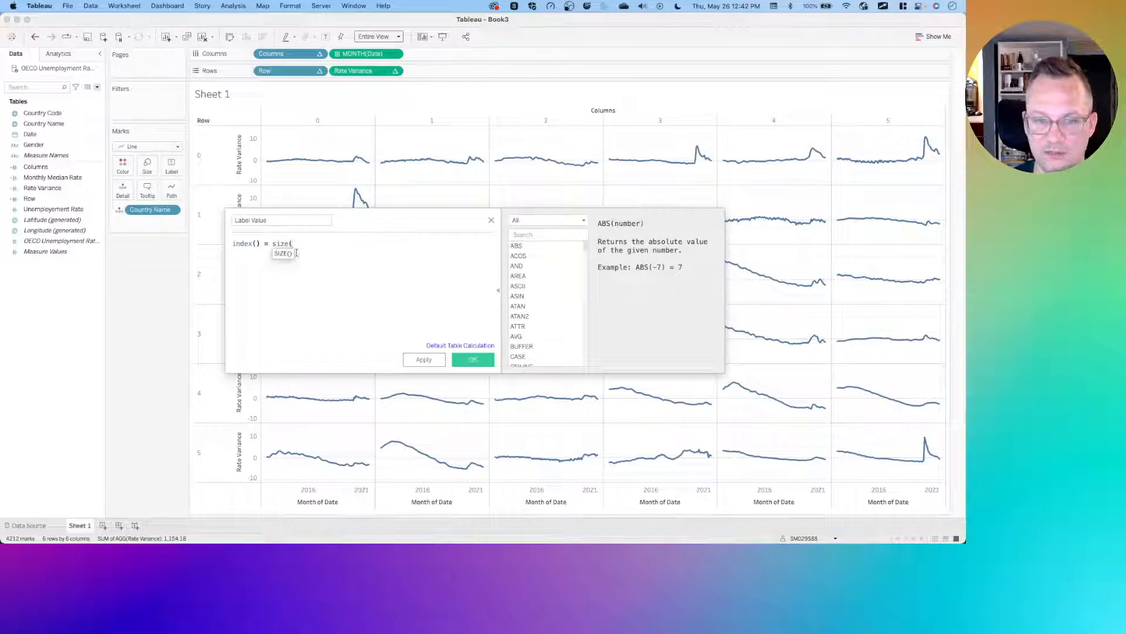
type(")/")
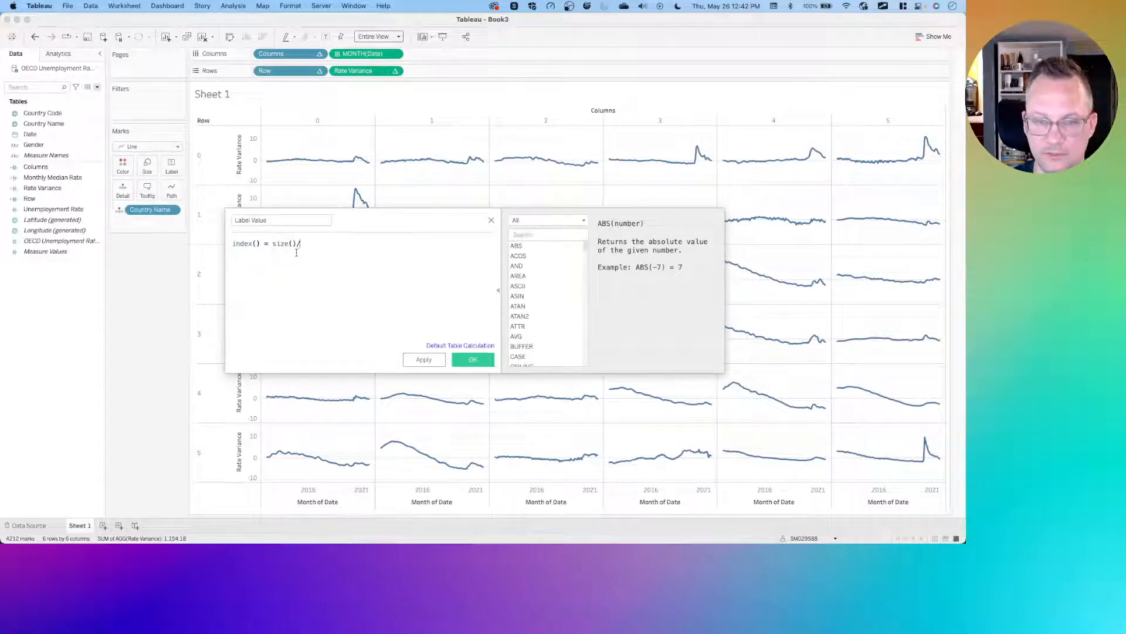
type("2")
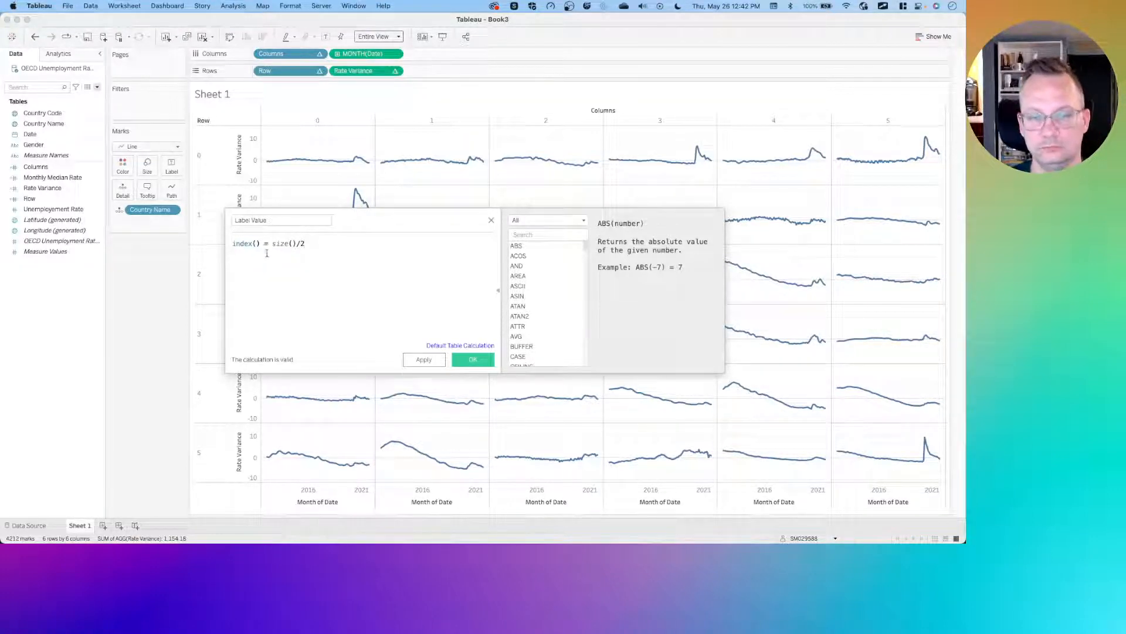
- Try to wrap size()/2 in INT within the Label Value formula
mouse_move(267, 164)
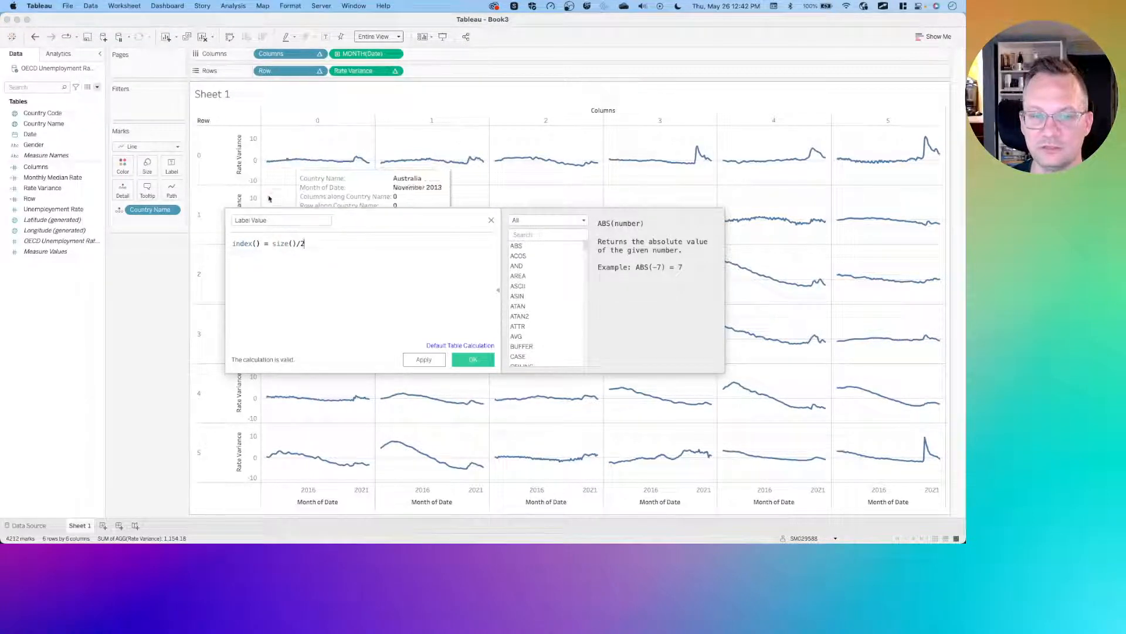
left_click_drag(263, 243, 297, 243)
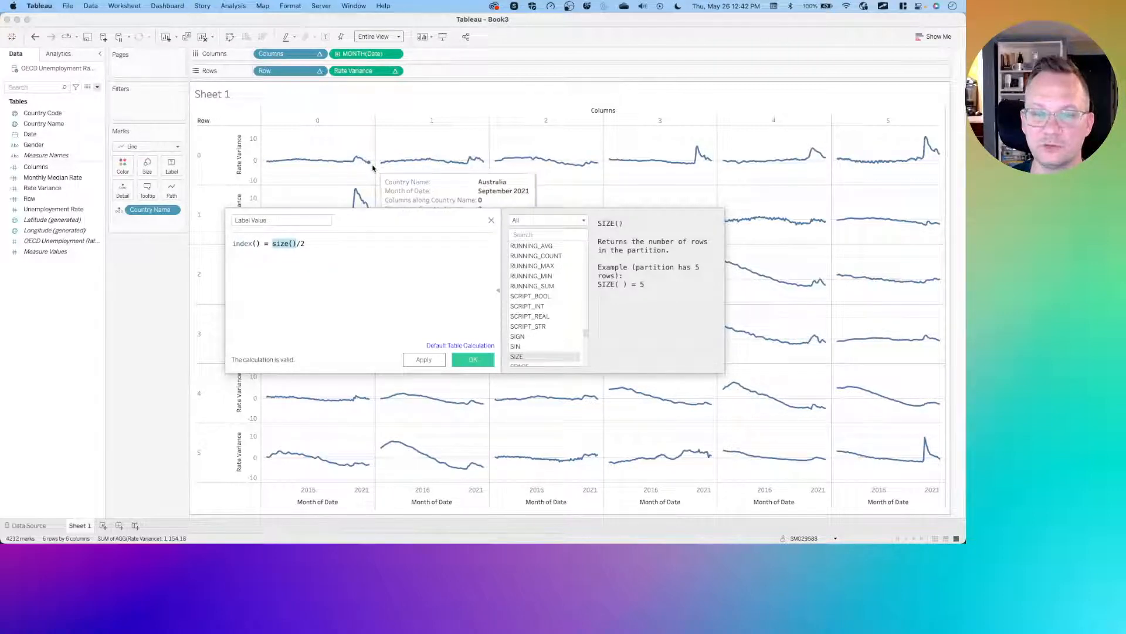
left_click(307, 265)
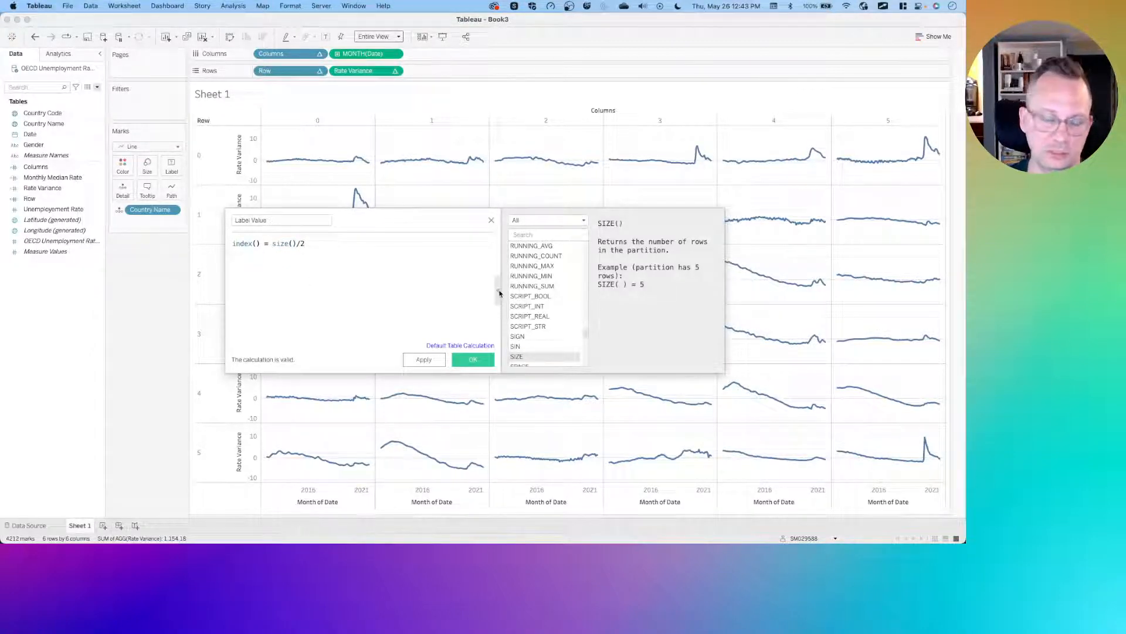
type("INT")
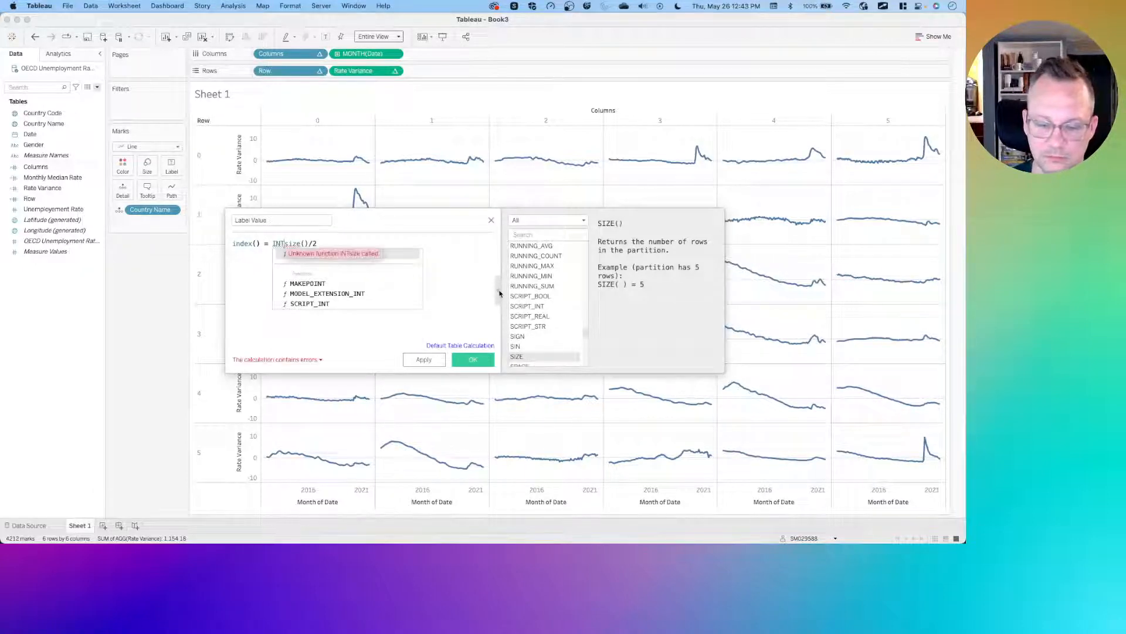
type("(")
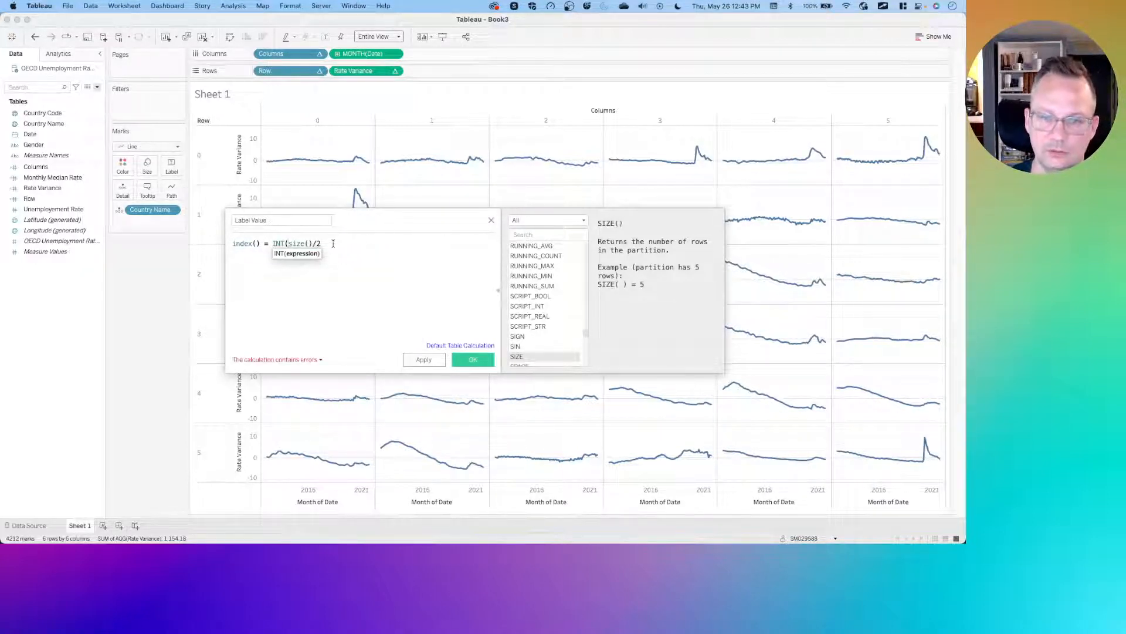
left_click(332, 243)
type(")")
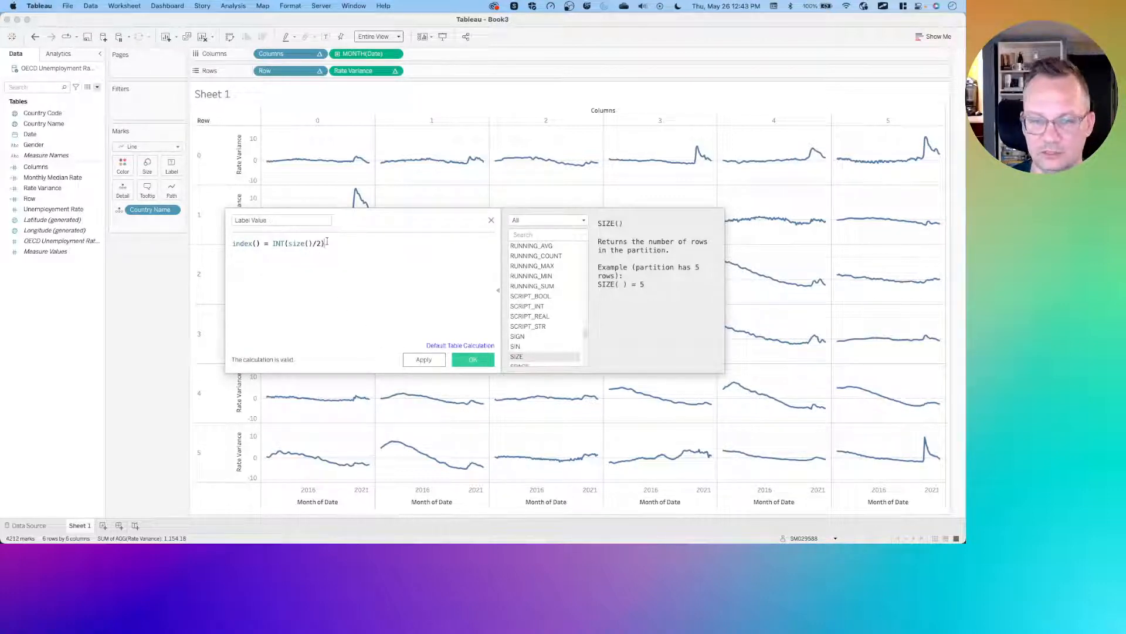
key("BackSpace")
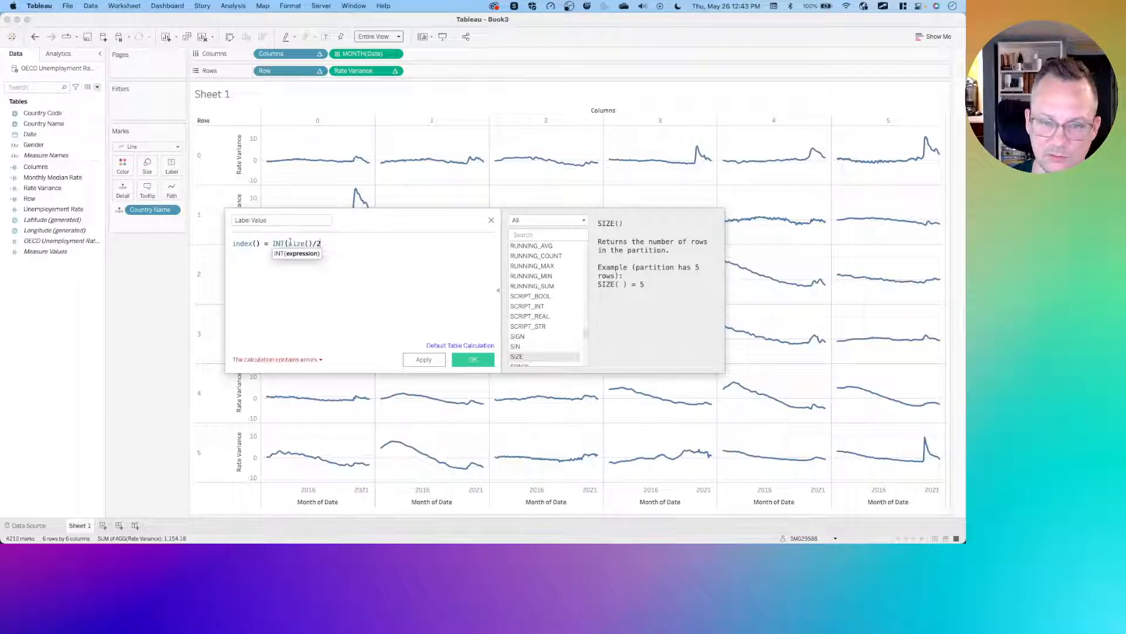
left_click_drag(286, 241, 272, 240)
key("BackSpace")
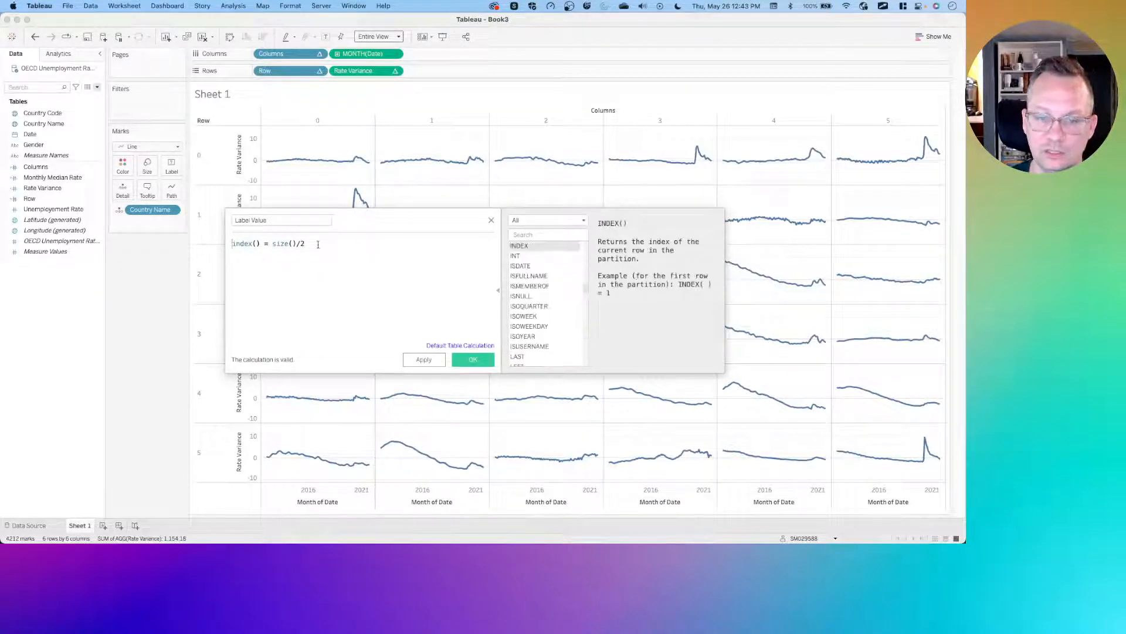
- Complete the formula as IF index() = size()/2 THEN 20 END and apply it
key("Return")
type("if")
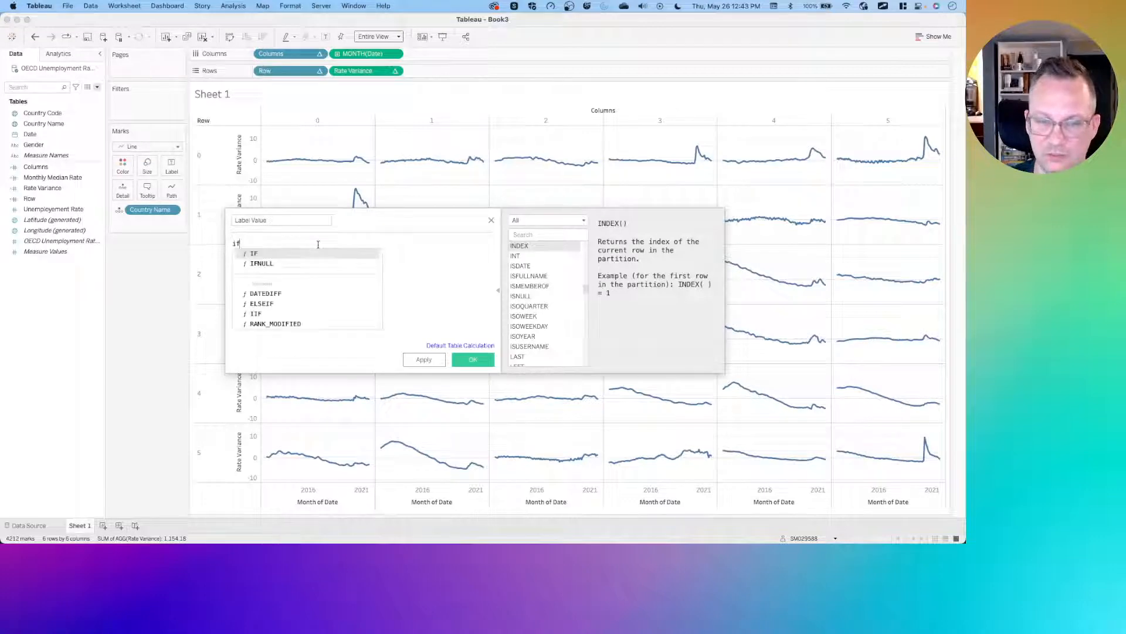
left_click(318, 241)
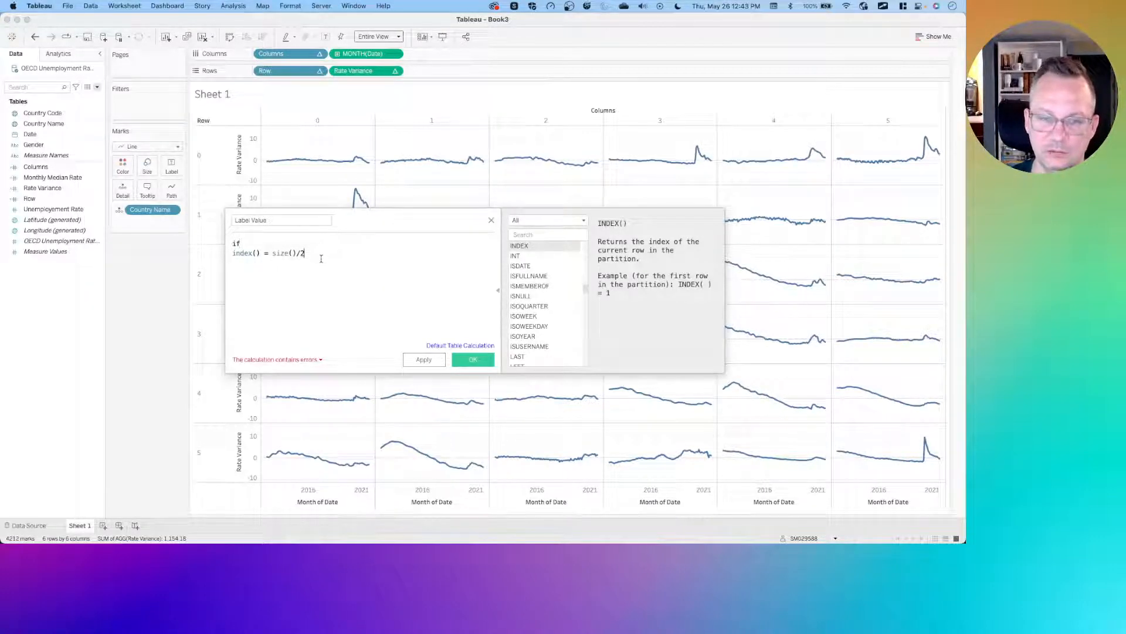
left_click(321, 259)
key("Return")
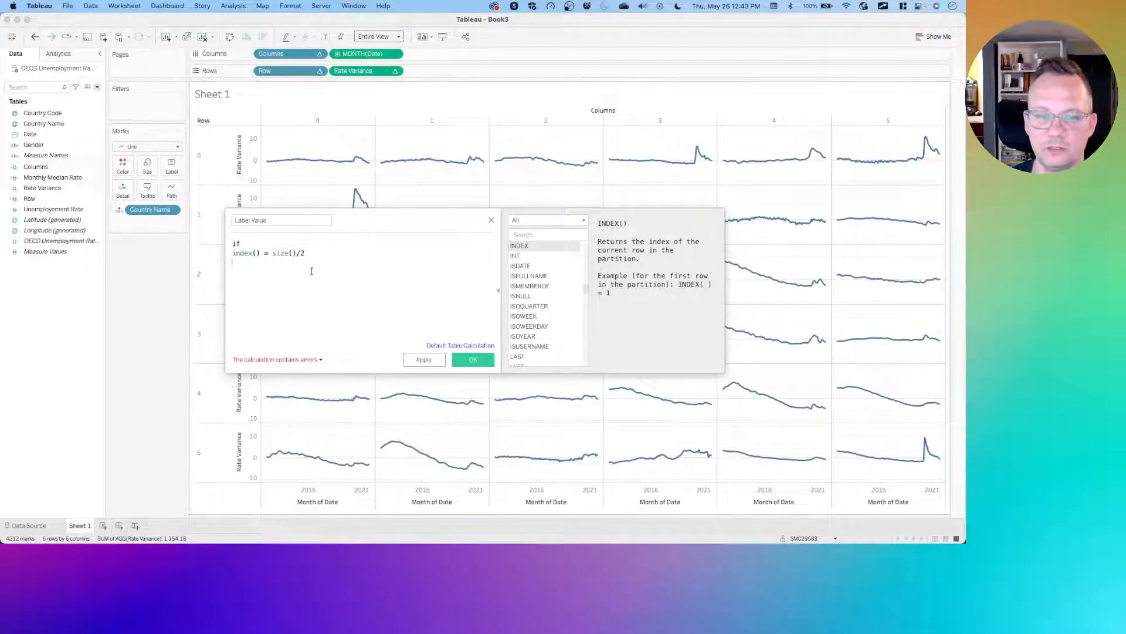
type("then 20 ")
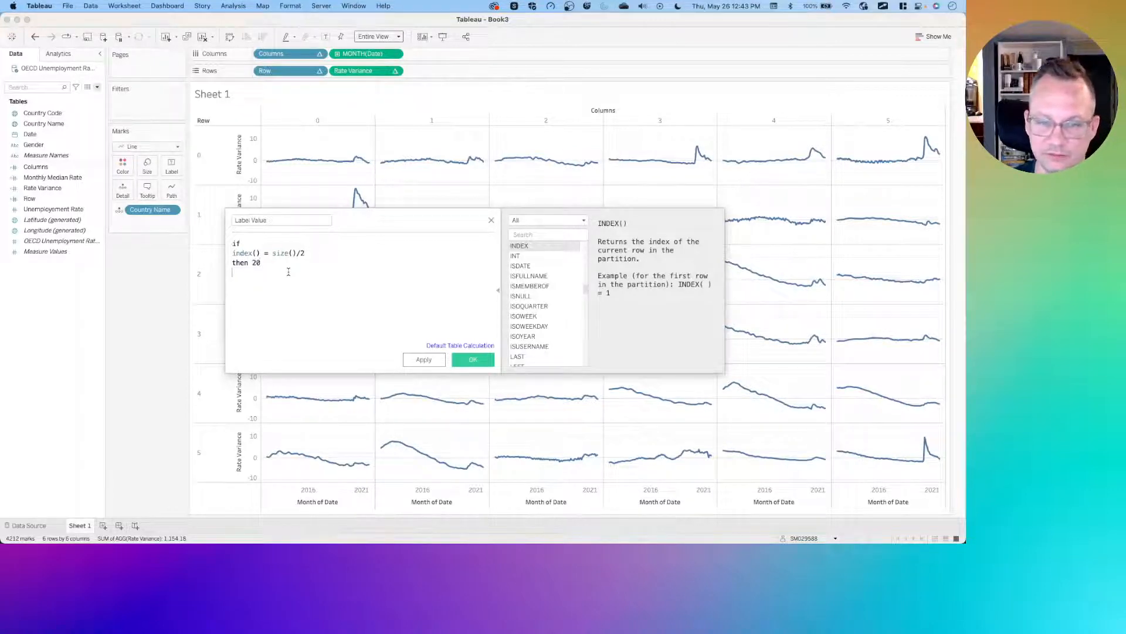
type("END")
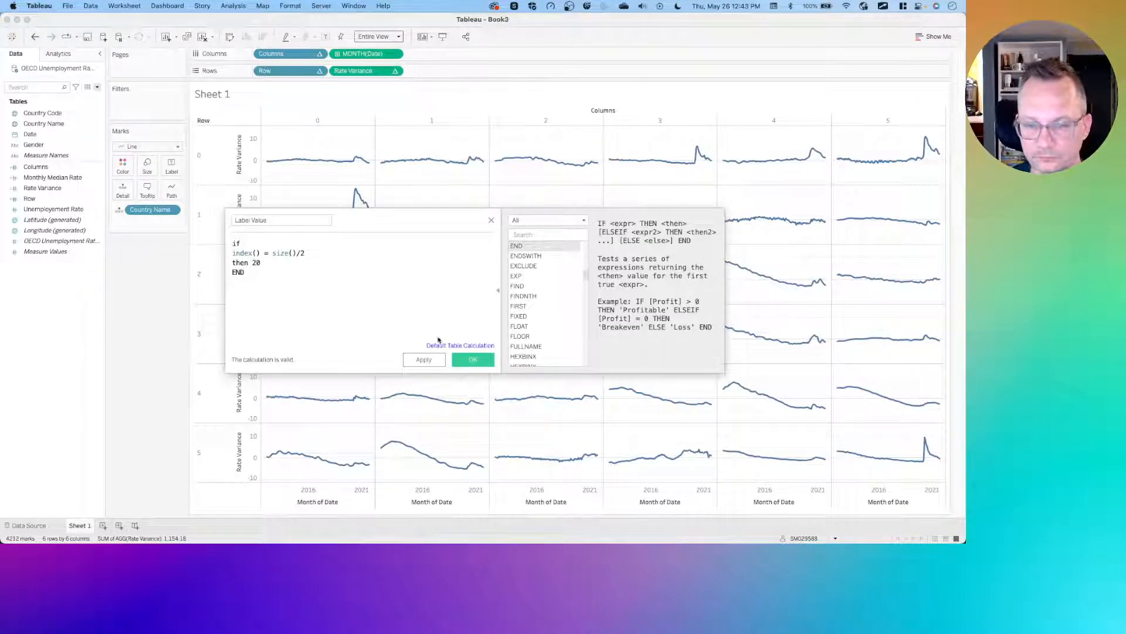
left_click(418, 360)
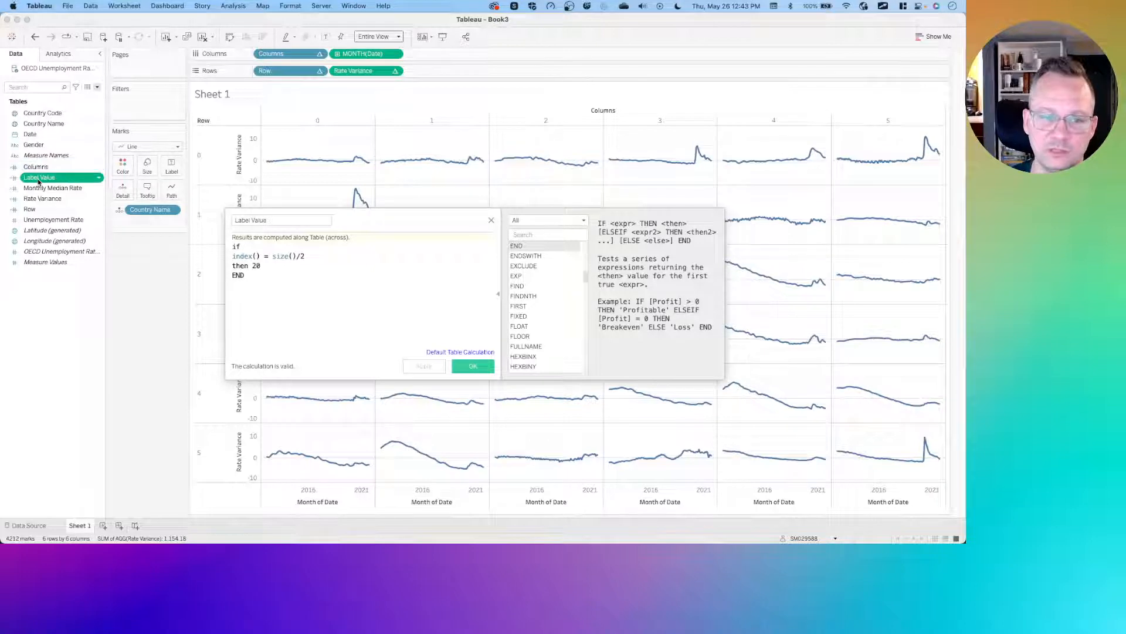
- Add Label Value to Rows beside Rate Variance
left_click_drag(39, 178, 424, 76)
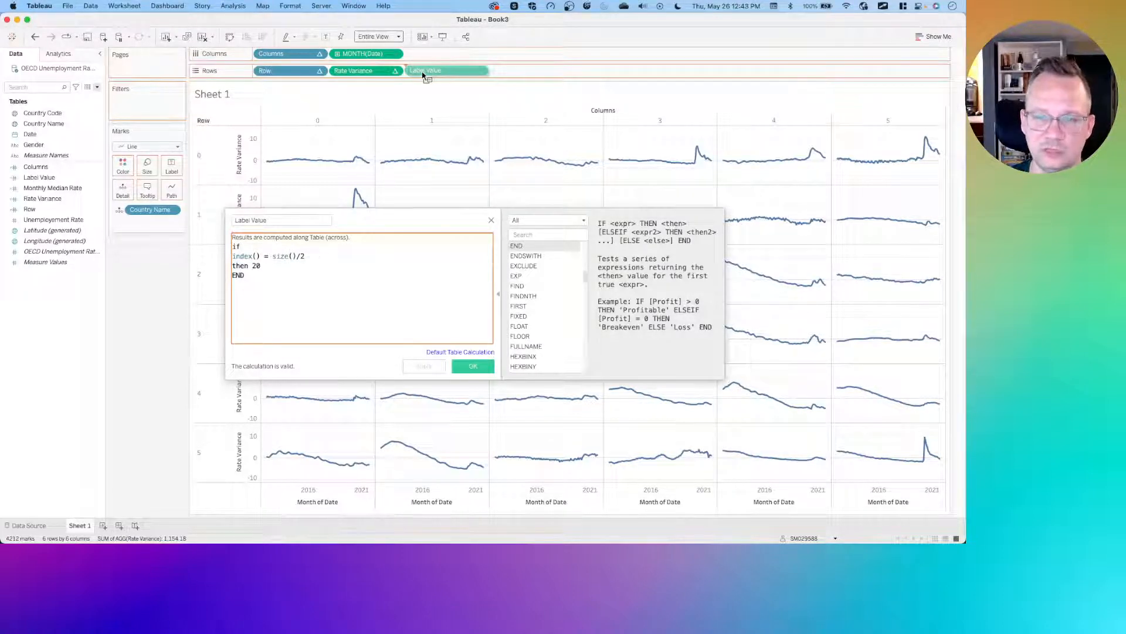
left_click_drag(422, 74, 422, 75)
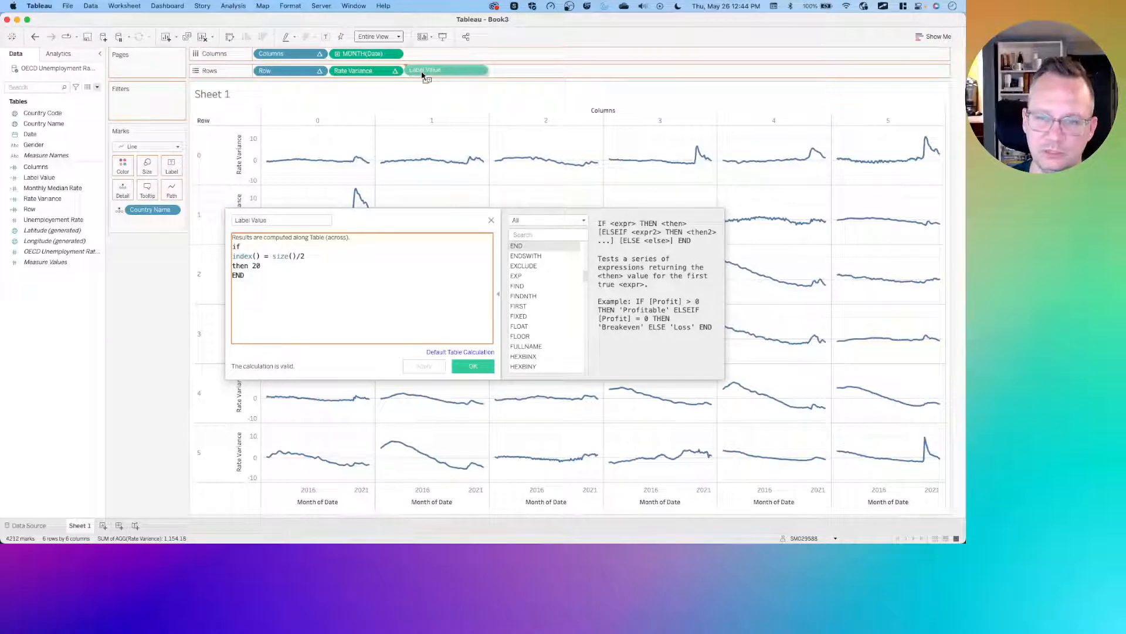
left_click_drag(423, 75, 422, 75)
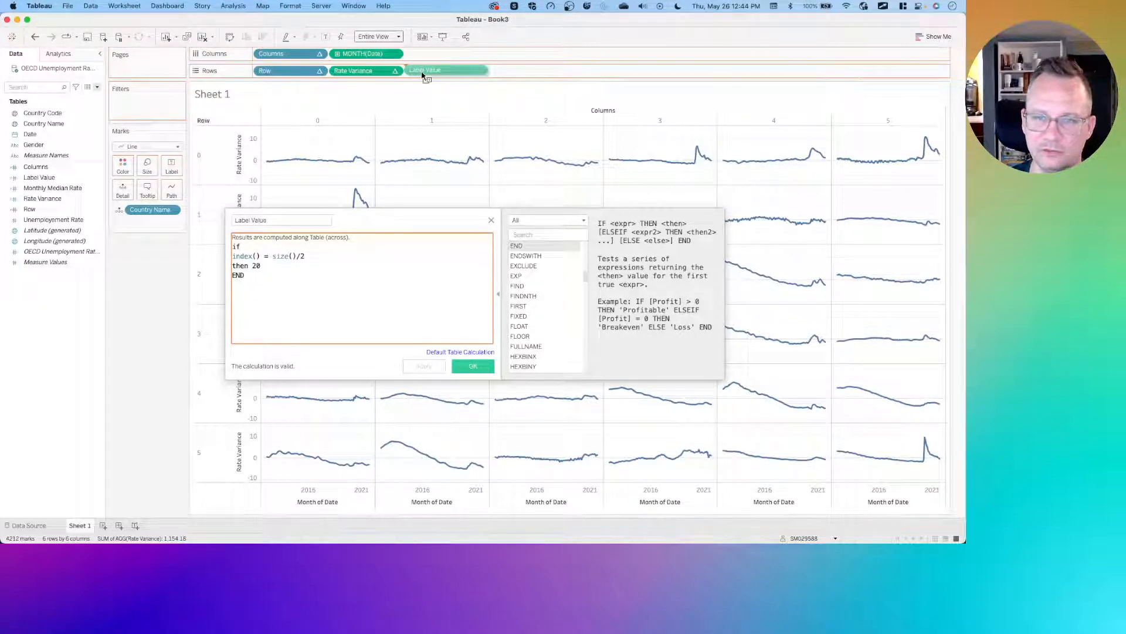
left_click_drag(422, 74, 422, 75)
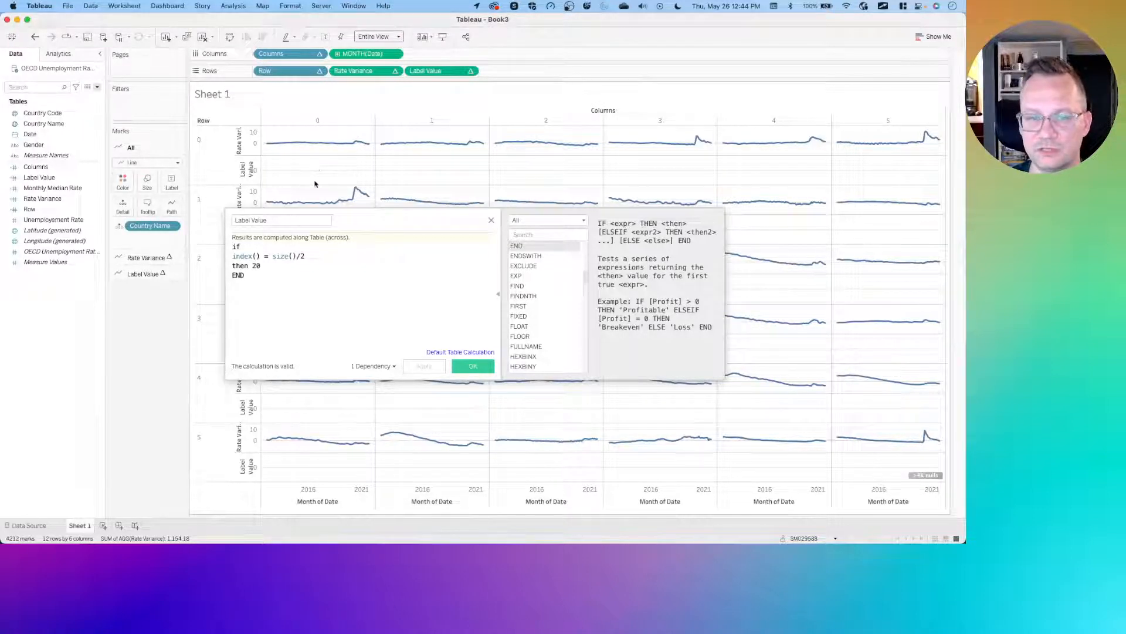
- Change the condition in the Label Value formula to index() = INT(size()/2)
left_click(271, 257)
left_click_drag(271, 256, 306, 254)
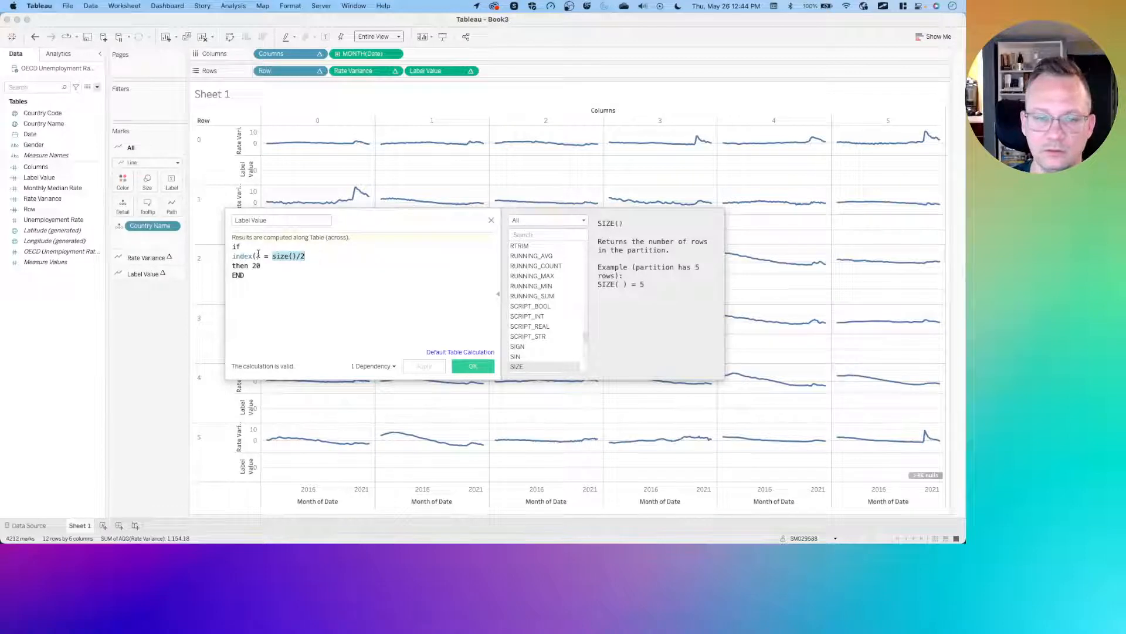
left_click_drag(260, 256, 230, 255)
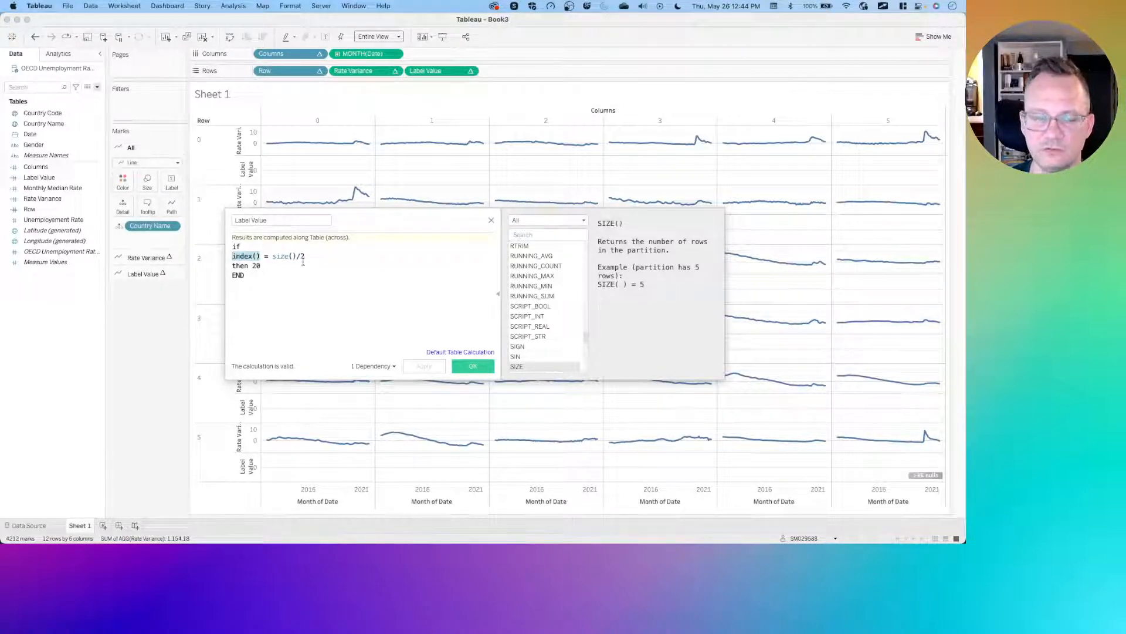
left_click(273, 256)
type("INT(size(")
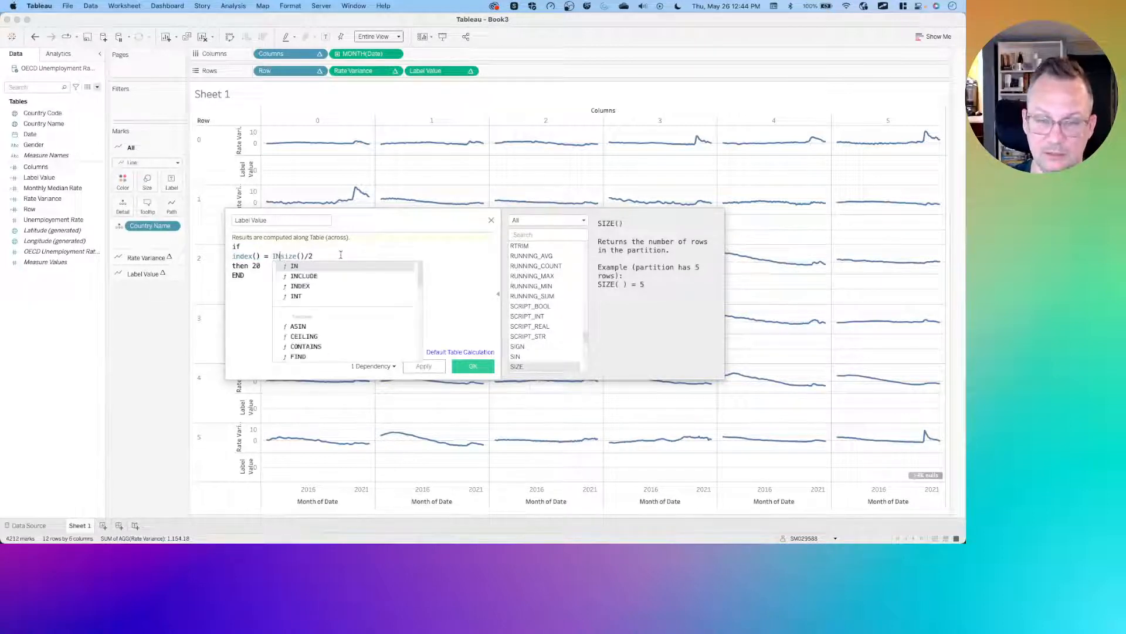
type(")")
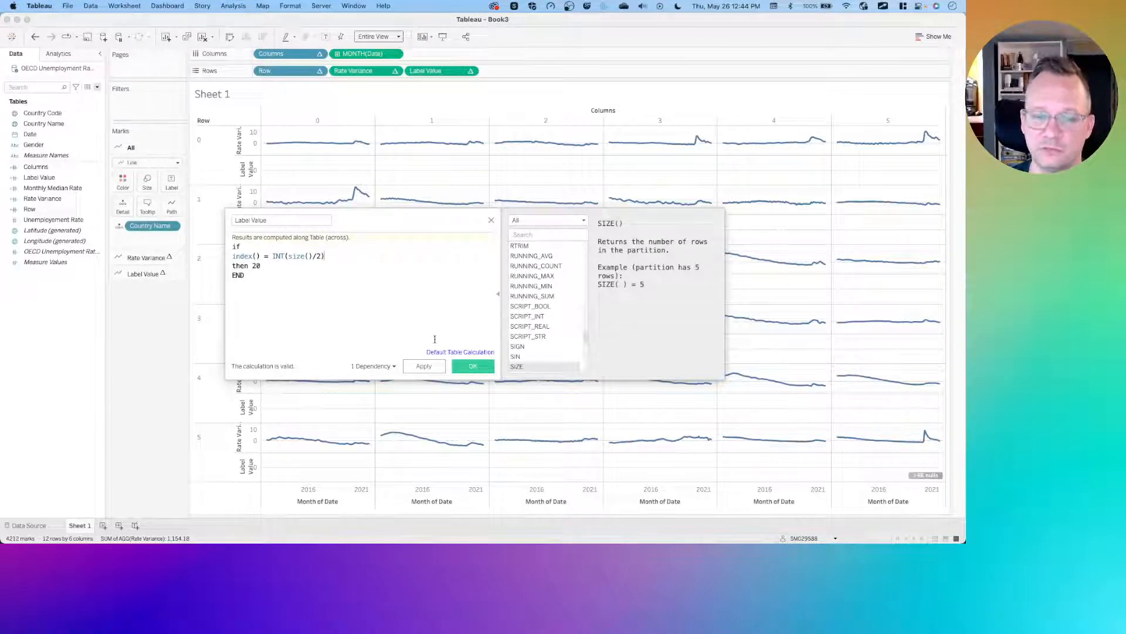
- Apply the revised Label Value formula and close the calculation editor
left_click(425, 366)
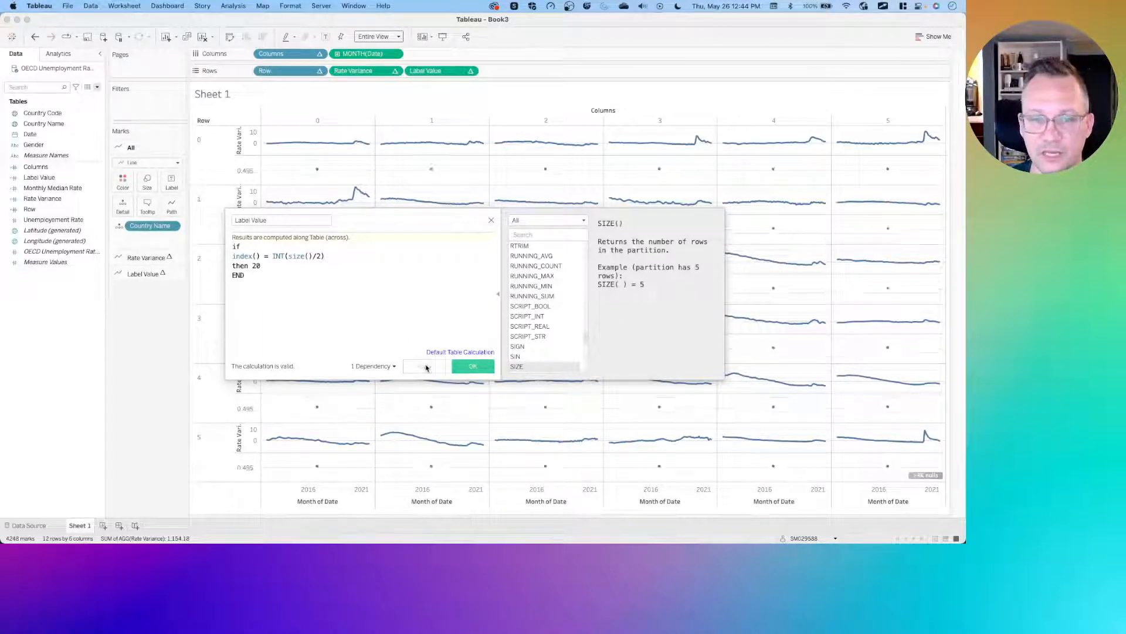
mouse_move(318, 159)
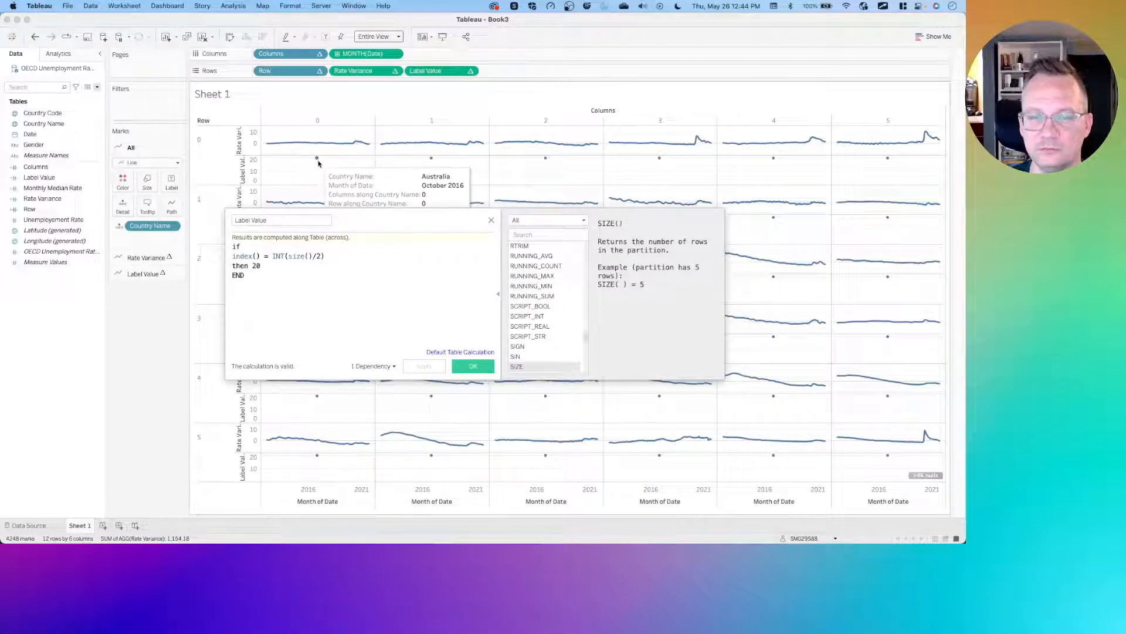
left_click(491, 222)
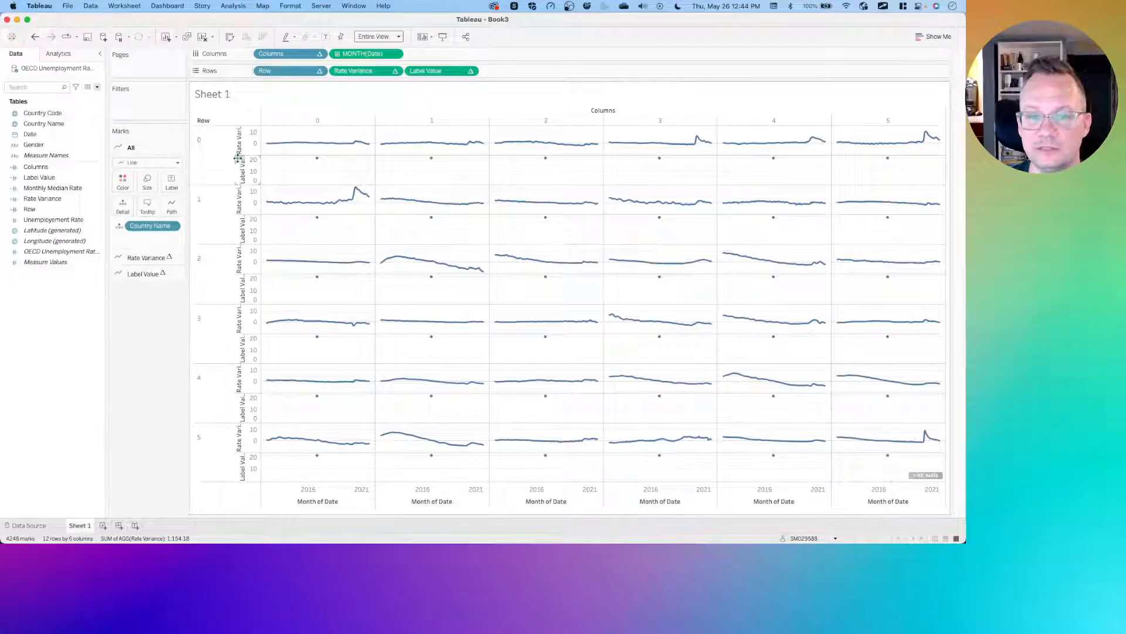
- Combine Label Value with Rate Variance on a synchronized dual axis and hide the Label Value axis header
left_click_drag(238, 157, 936, 144)
right_click(846, 142)
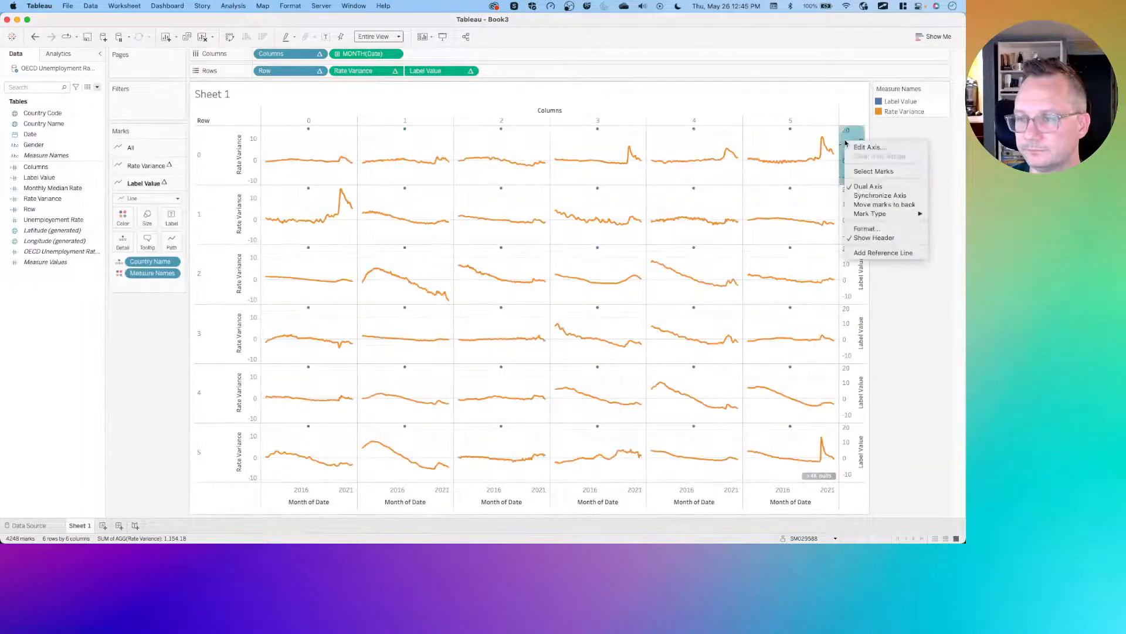
left_click(877, 195)
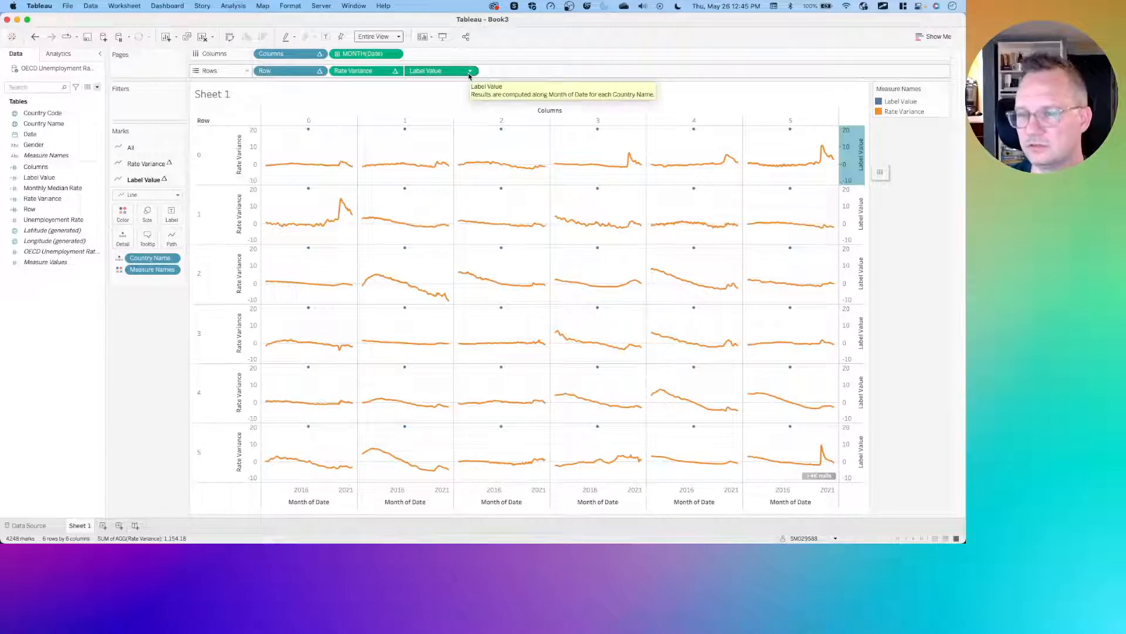
right_click(856, 145)
left_click(897, 240)
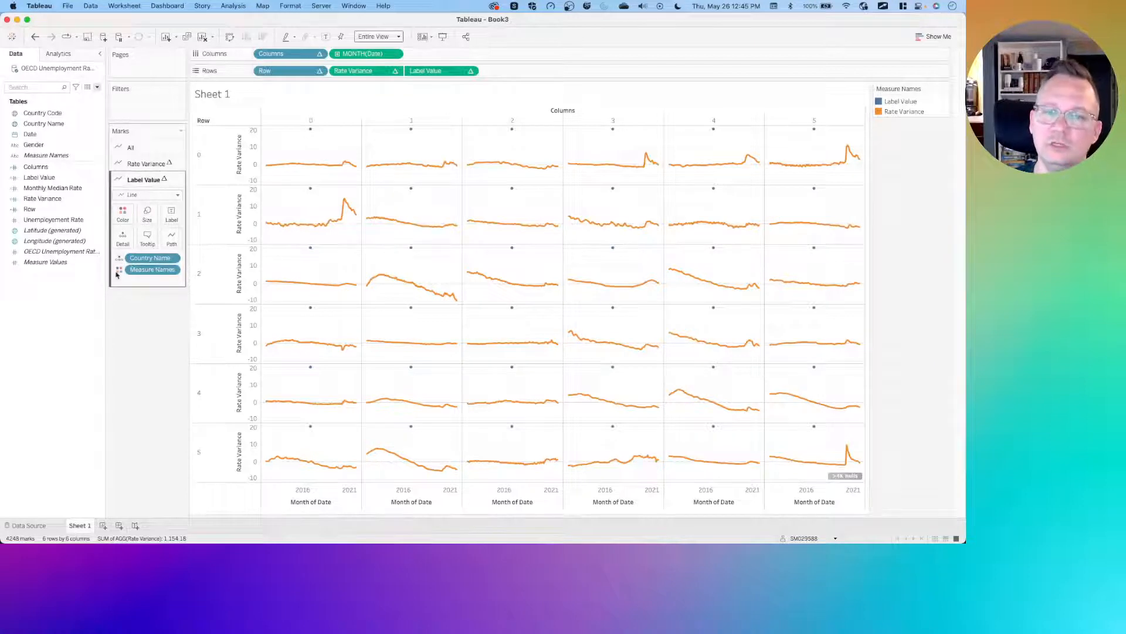
- Remove Measure Names from the All marks card so both measures share one colour
left_click(136, 178)
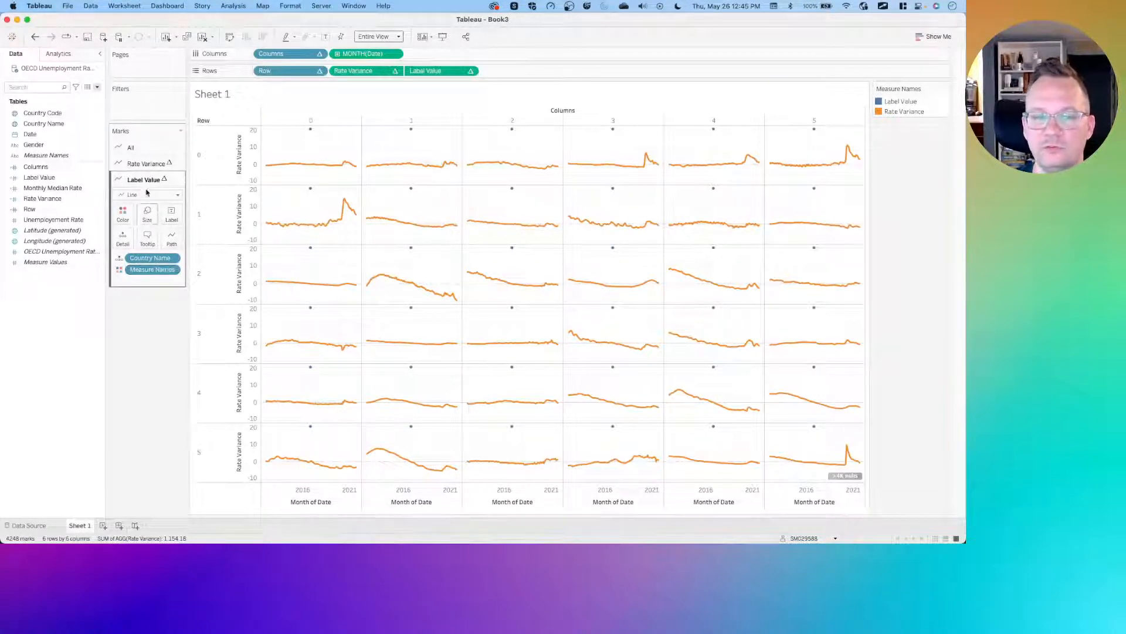
left_click(144, 147)
left_click_drag(147, 237, 140, 367)
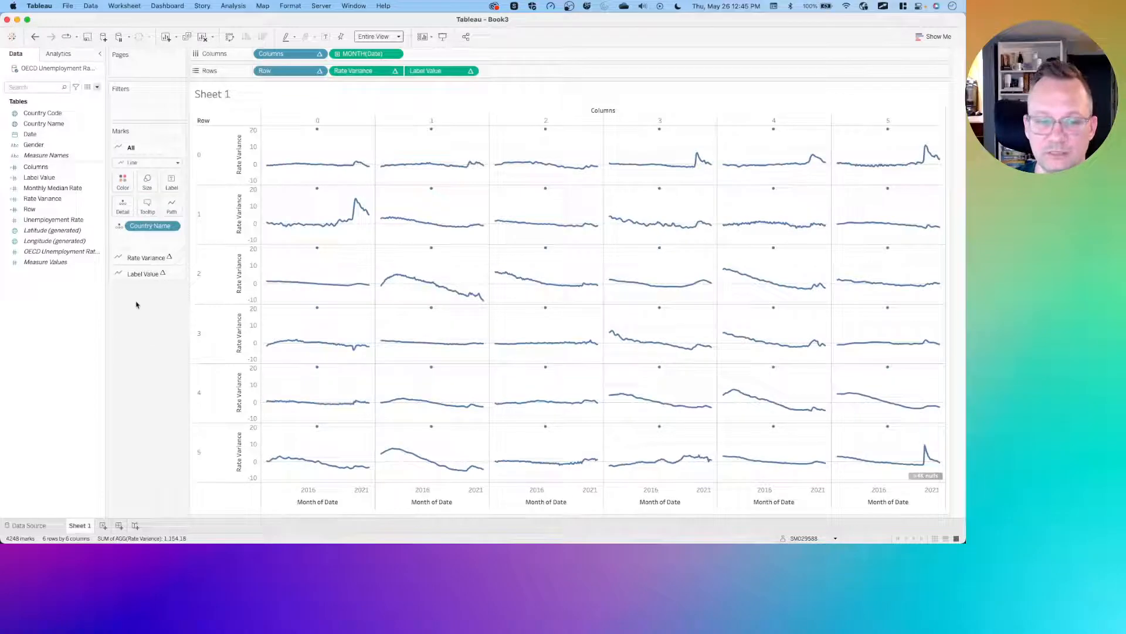
- Change the Label Value mark type to Circle
left_click(144, 273)
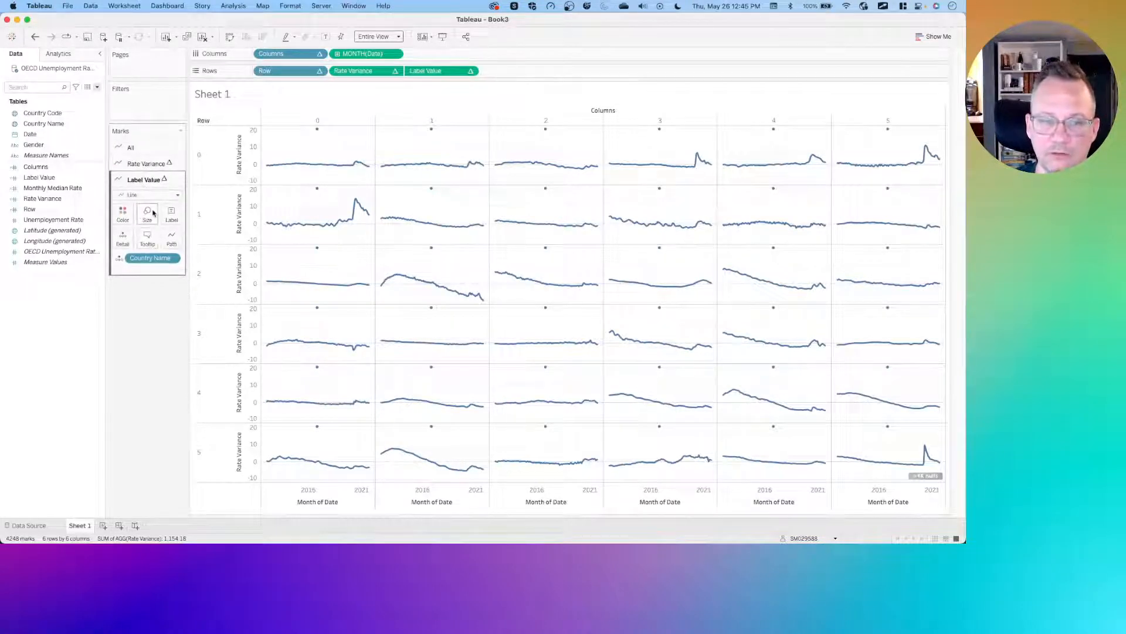
mouse_move(319, 132)
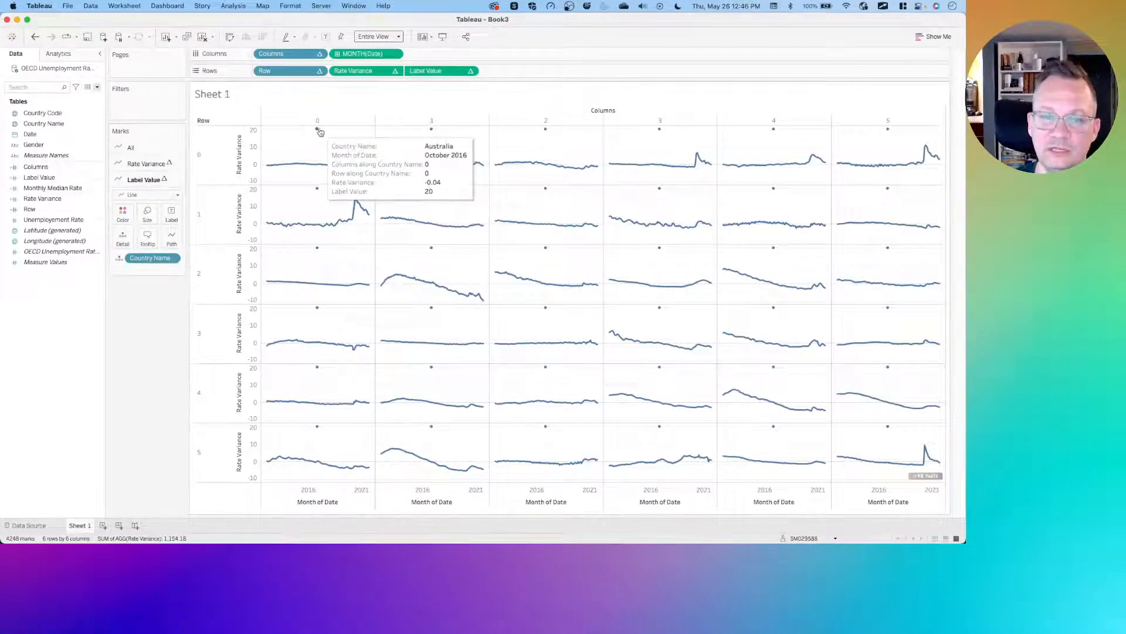
left_click(147, 194)
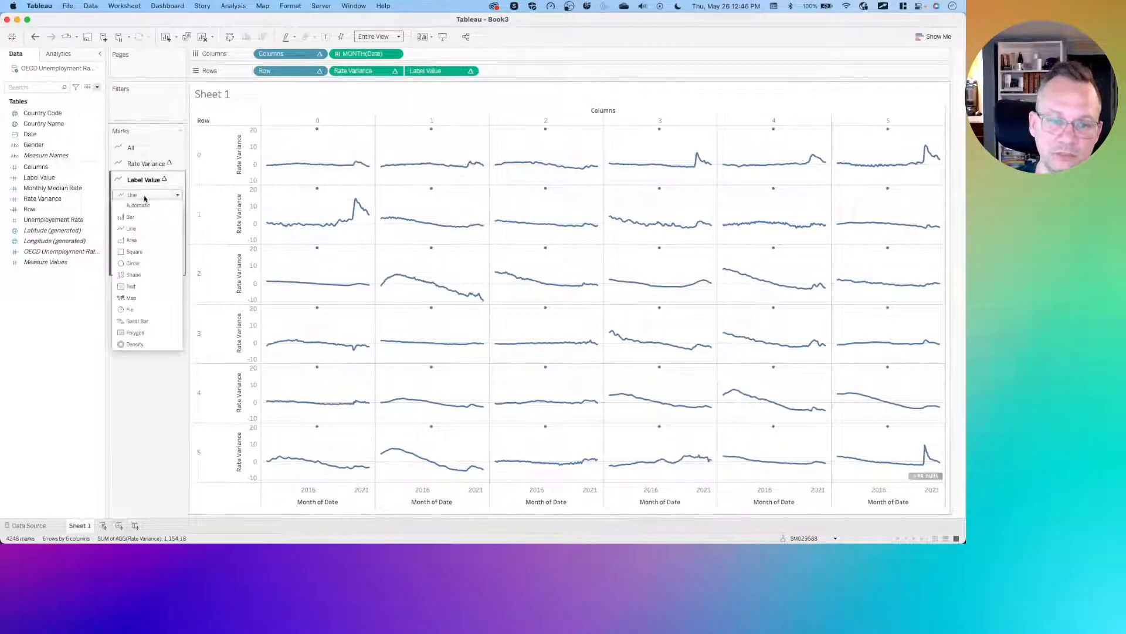
left_click(132, 263)
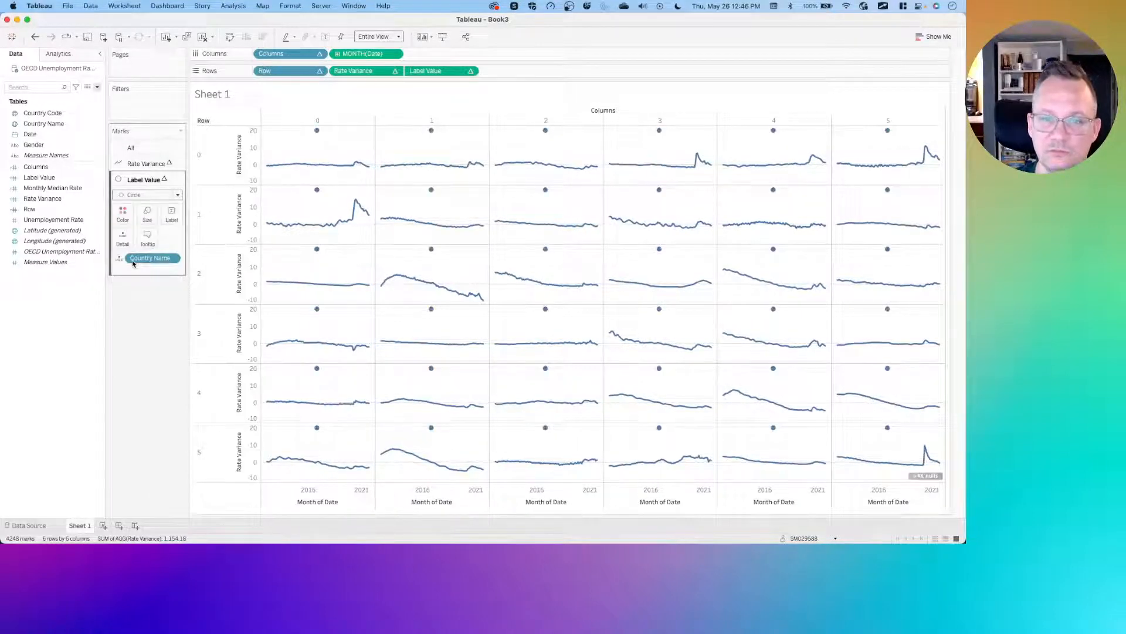
- Set the Label Value circle size to the smallest setting
left_click(147, 213)
left_click_drag(166, 240, 119, 240)
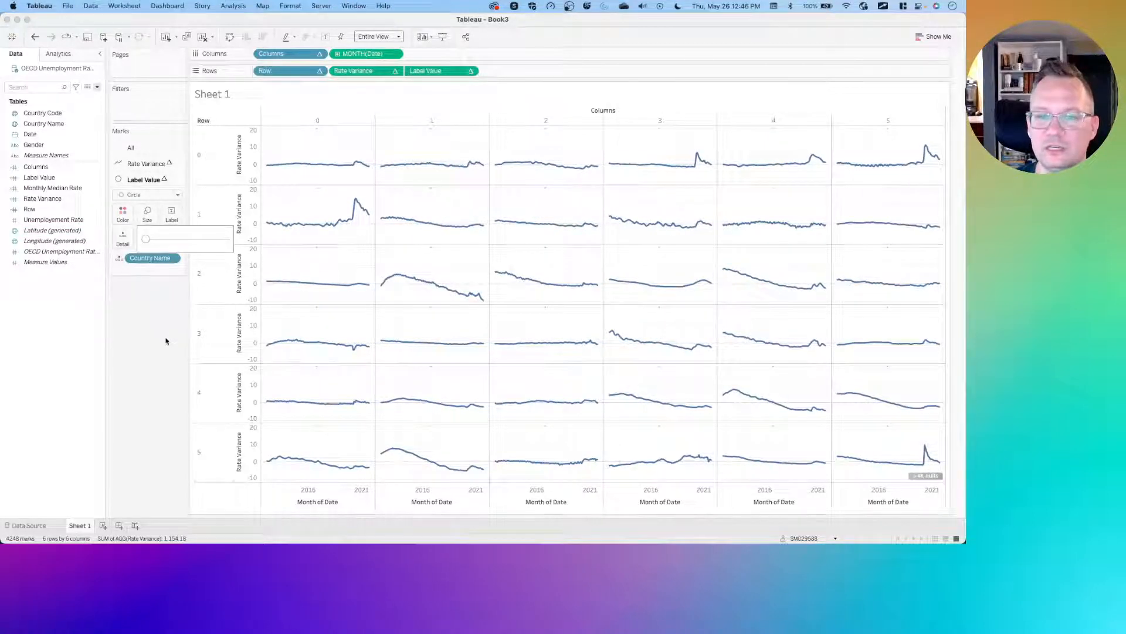
left_click(150, 179)
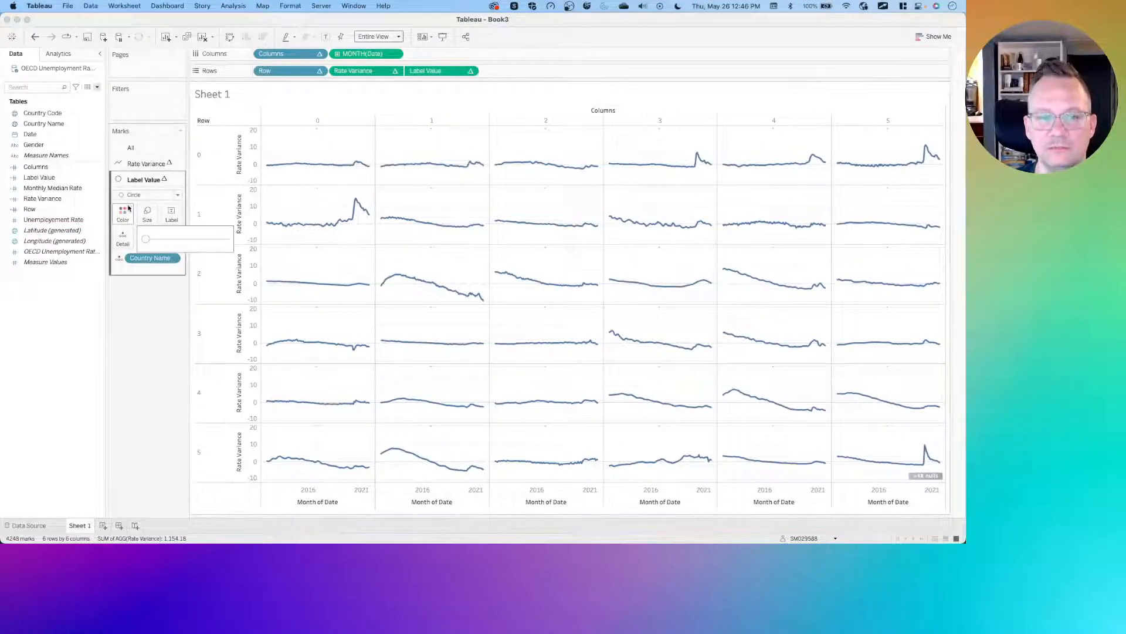
- Set the Label Value mark colour opacity to 0%
left_click(124, 210)
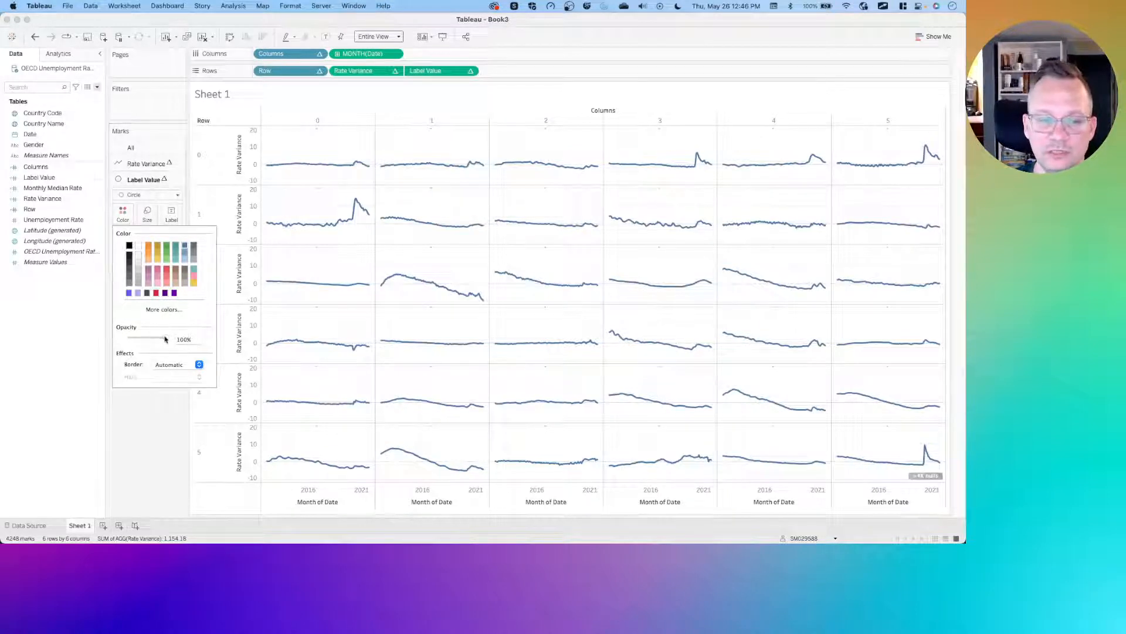
left_click_drag(165, 339, 57, 346)
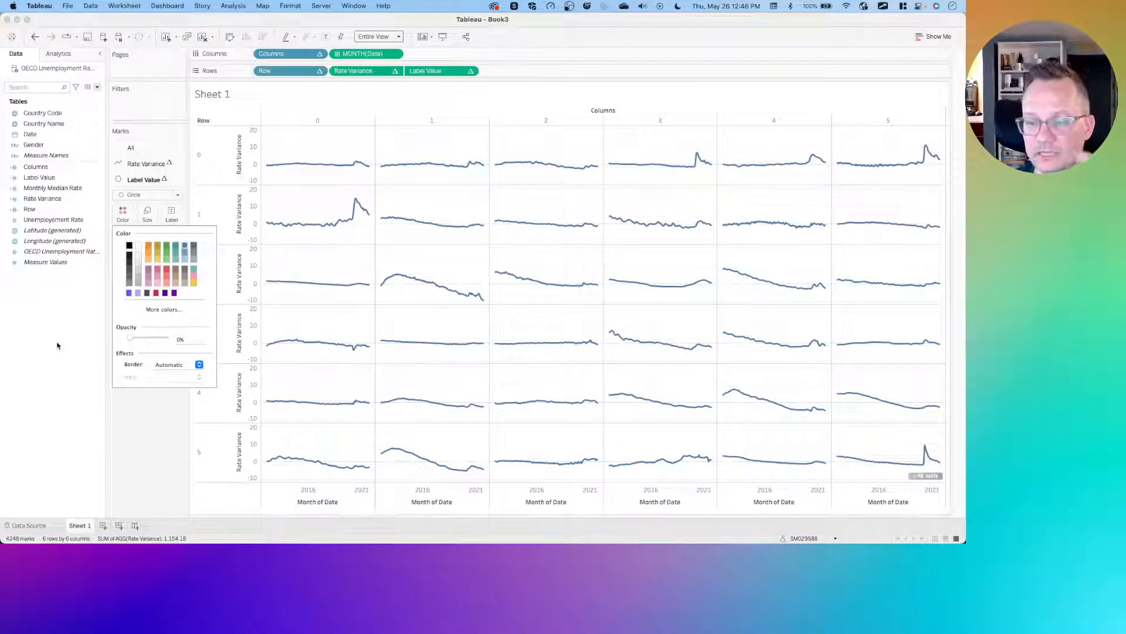
left_click(118, 453)
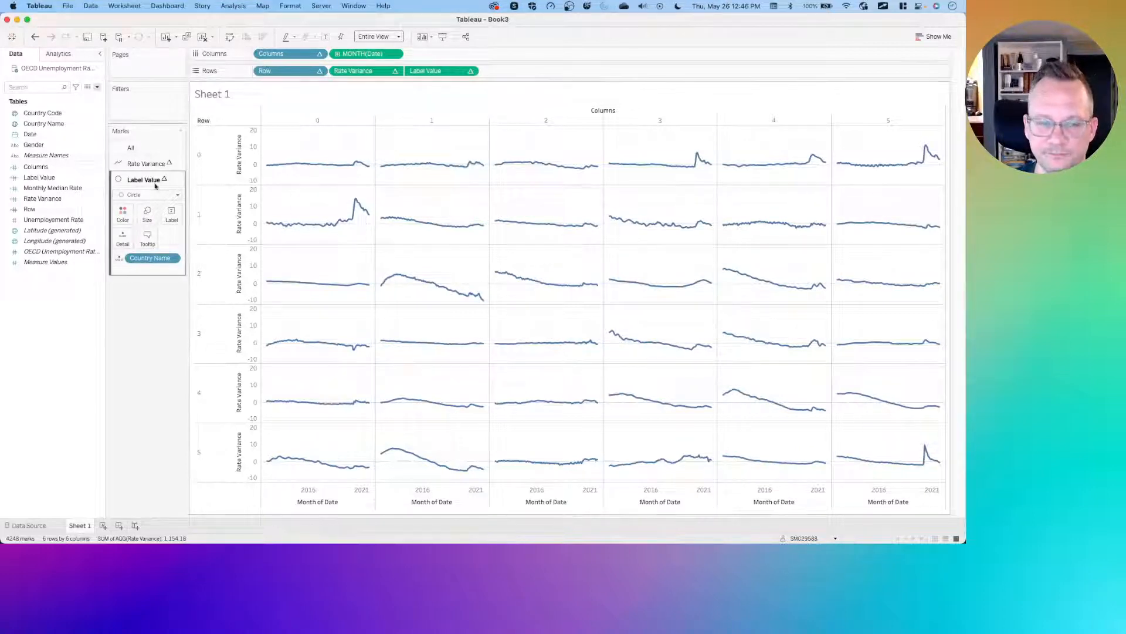
- Check the country titles on the reference solution dashboard
left_click(56, 123)
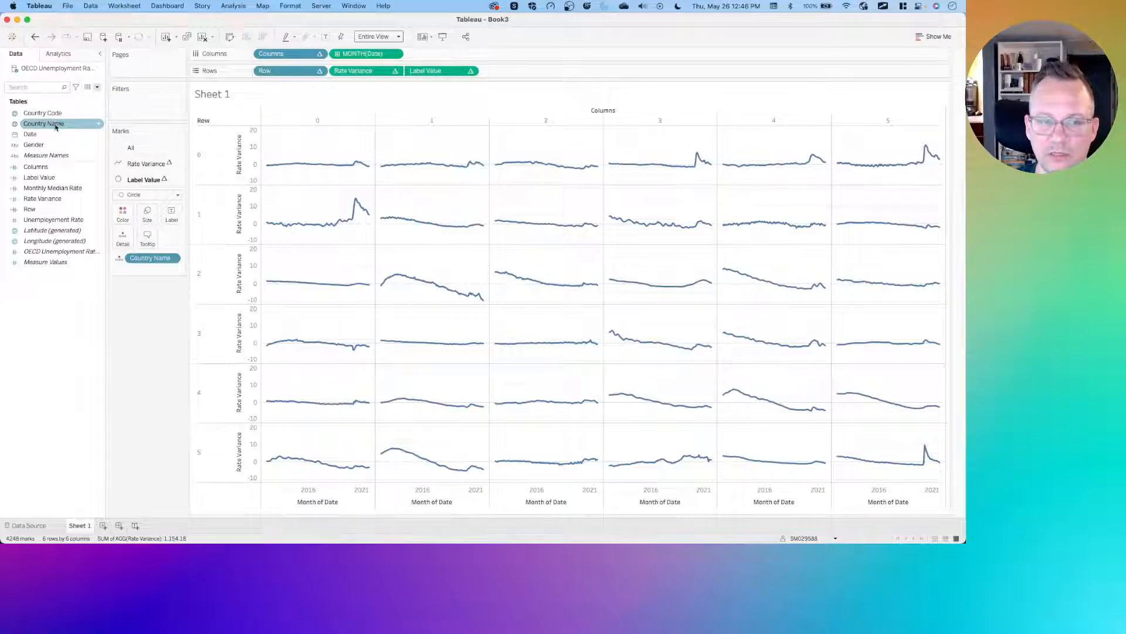
key("ctrl+Left")
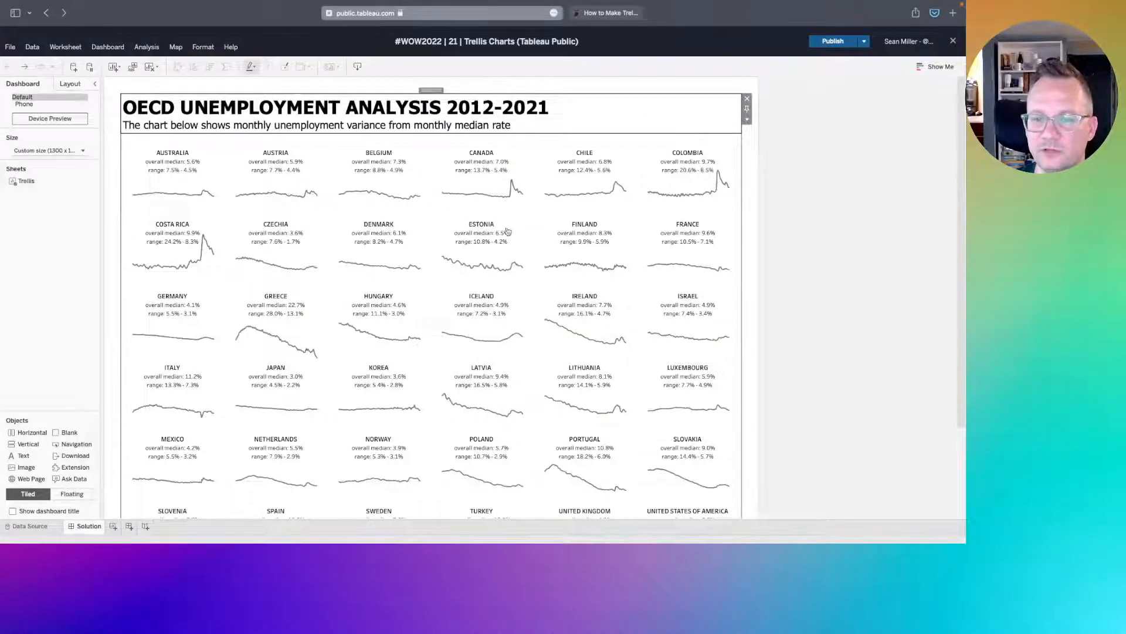
key("ctrl+Right")
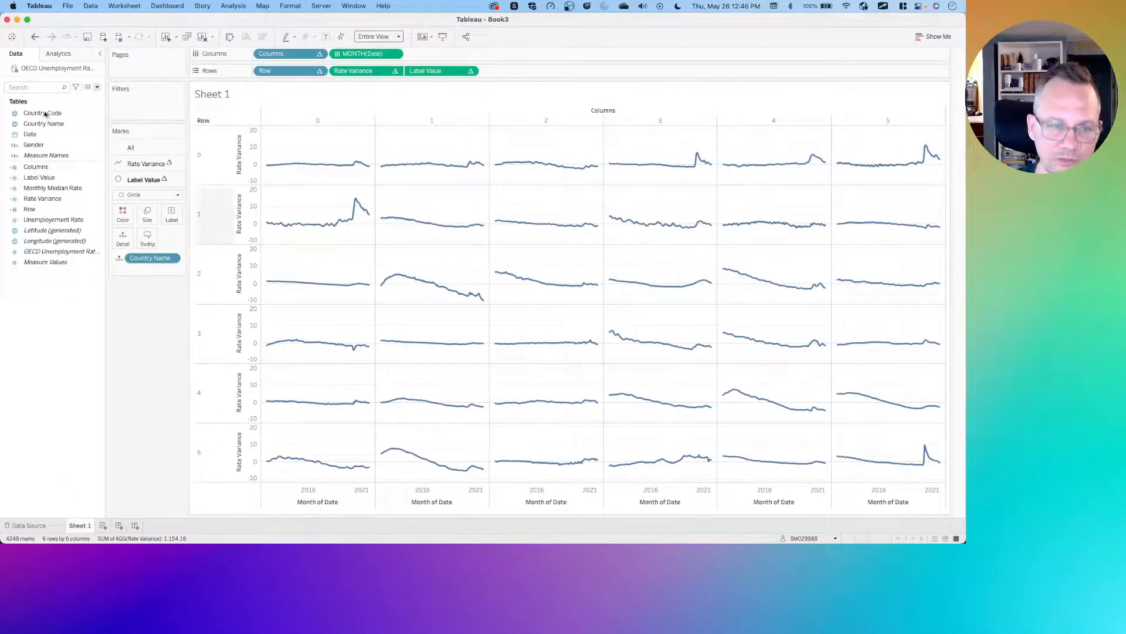
- Create a calculated field from Country Name and name it Country Label
left_click(45, 123)
right_click(46, 124)
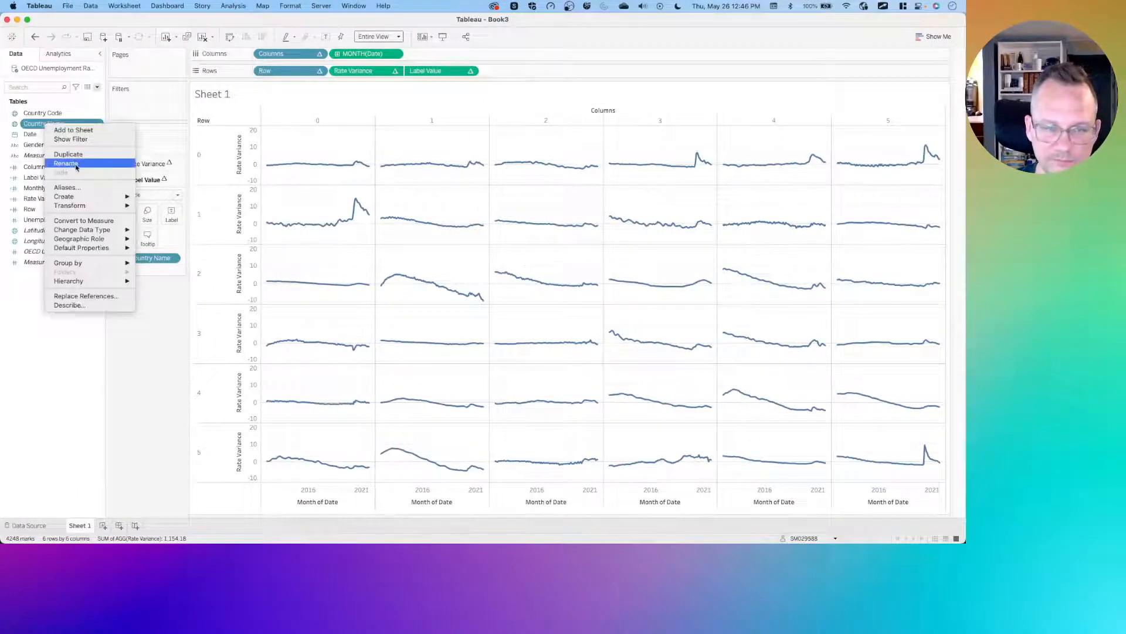
mouse_move(94, 196)
left_click(176, 199)
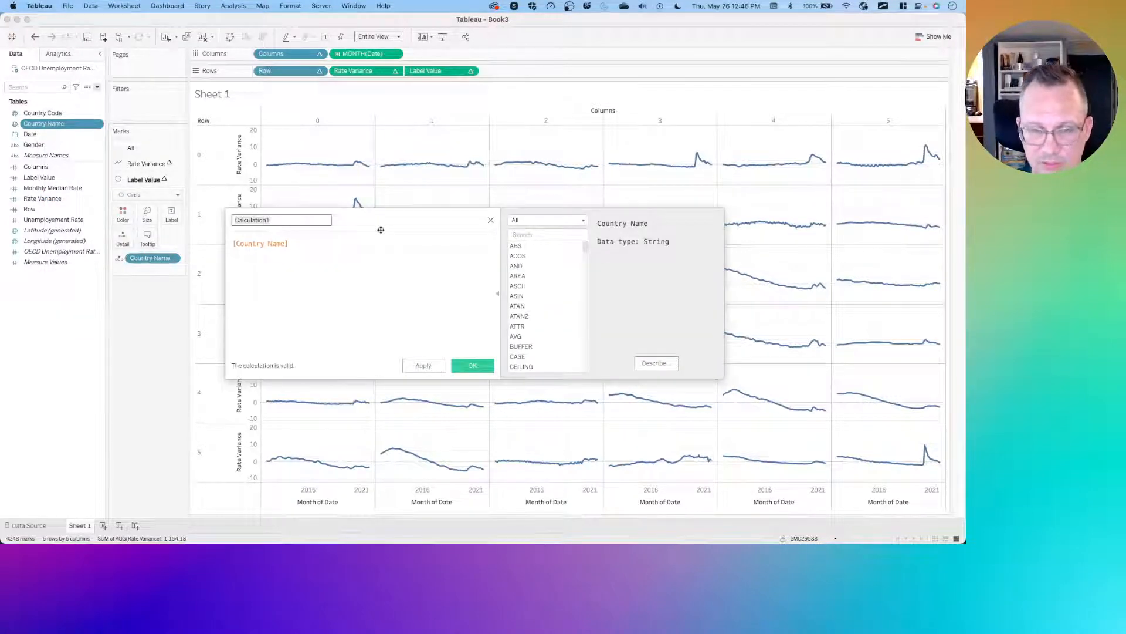
type("Count")
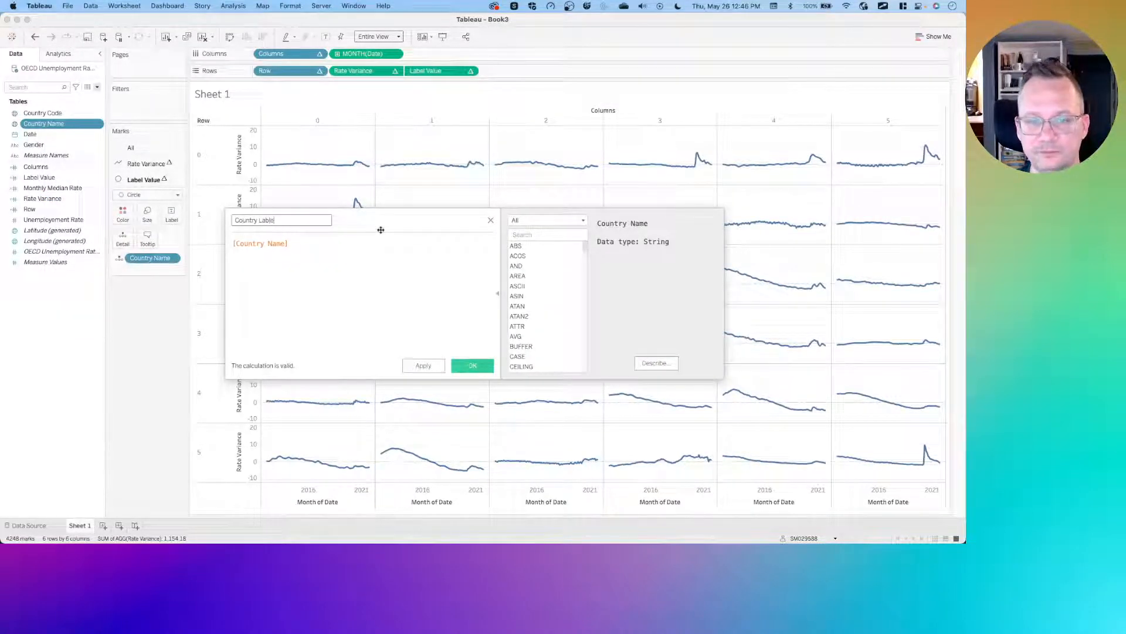
type("ry Label")
- Write the Country Label formula as UPPER([Country Name]) and save it
key("Tab")
key("Left")
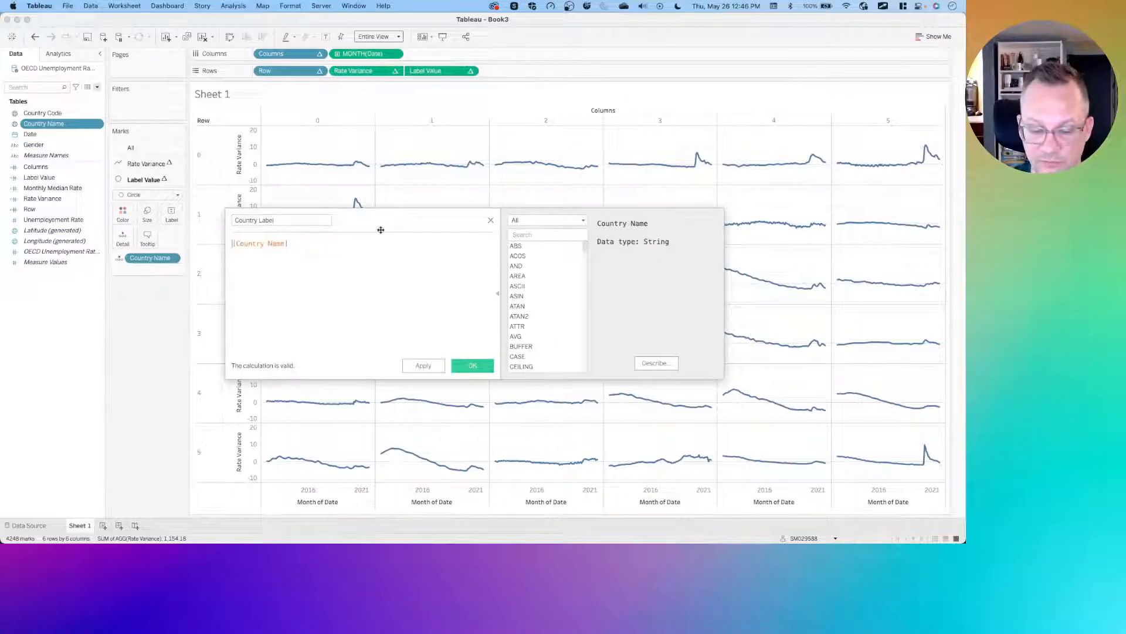
type("UP")
key("Return")
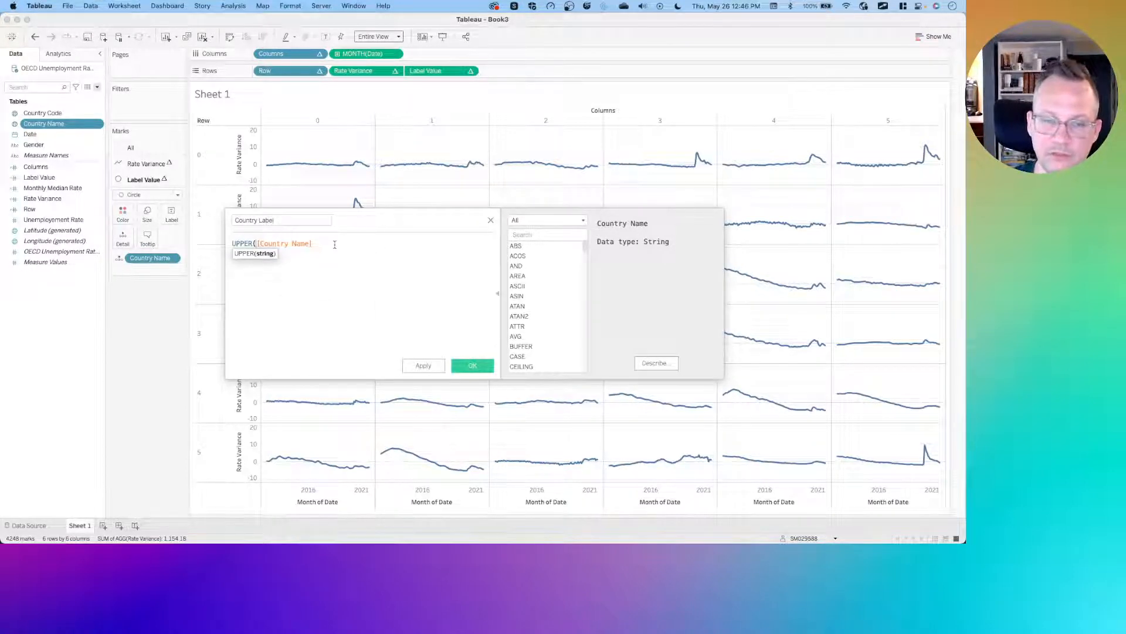
left_click(330, 244)
type(")")
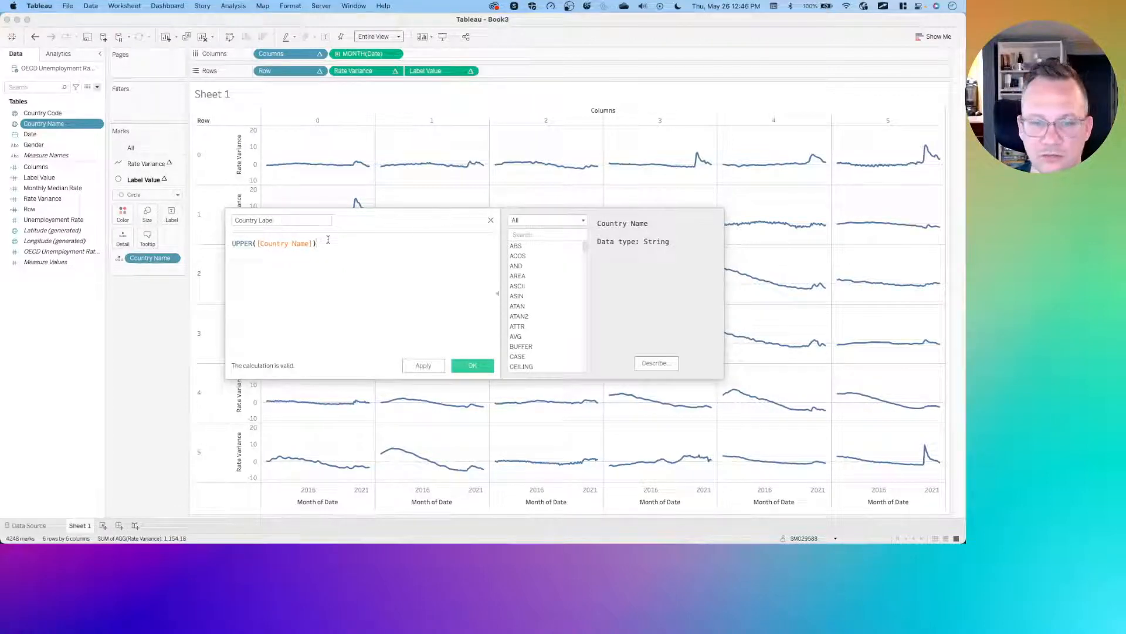
key("super+a")
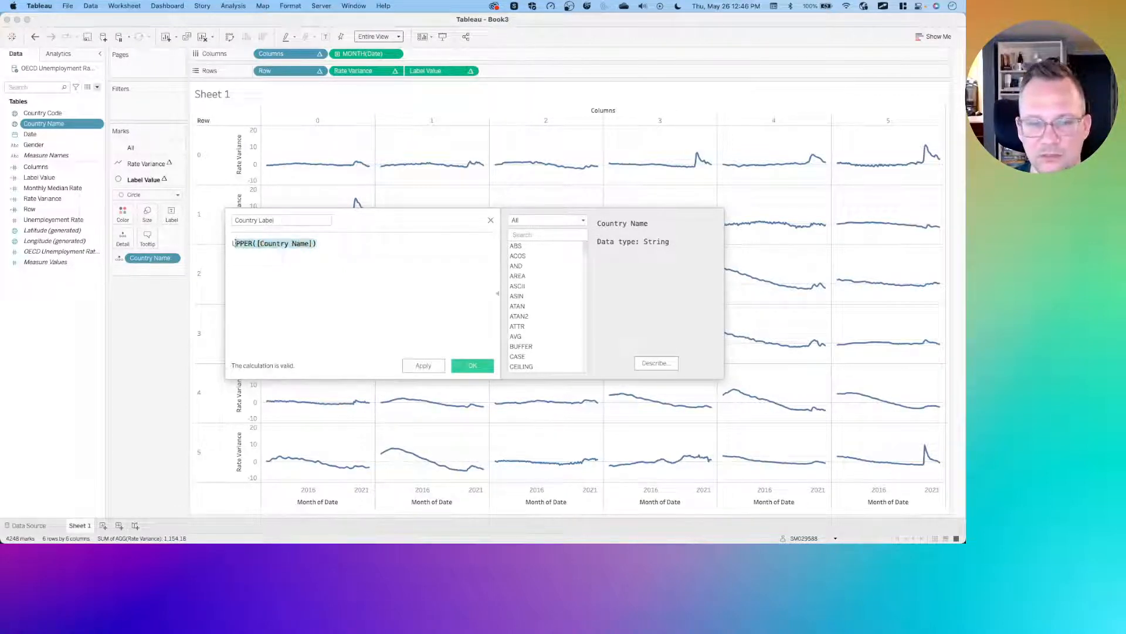
left_click(329, 243)
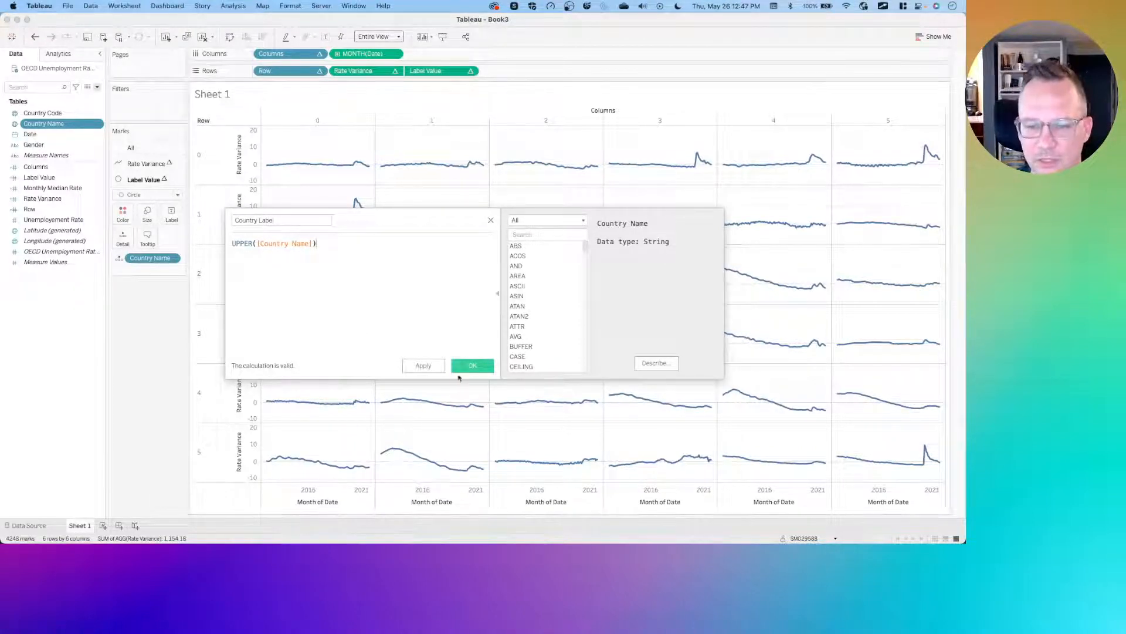
left_click(464, 366)
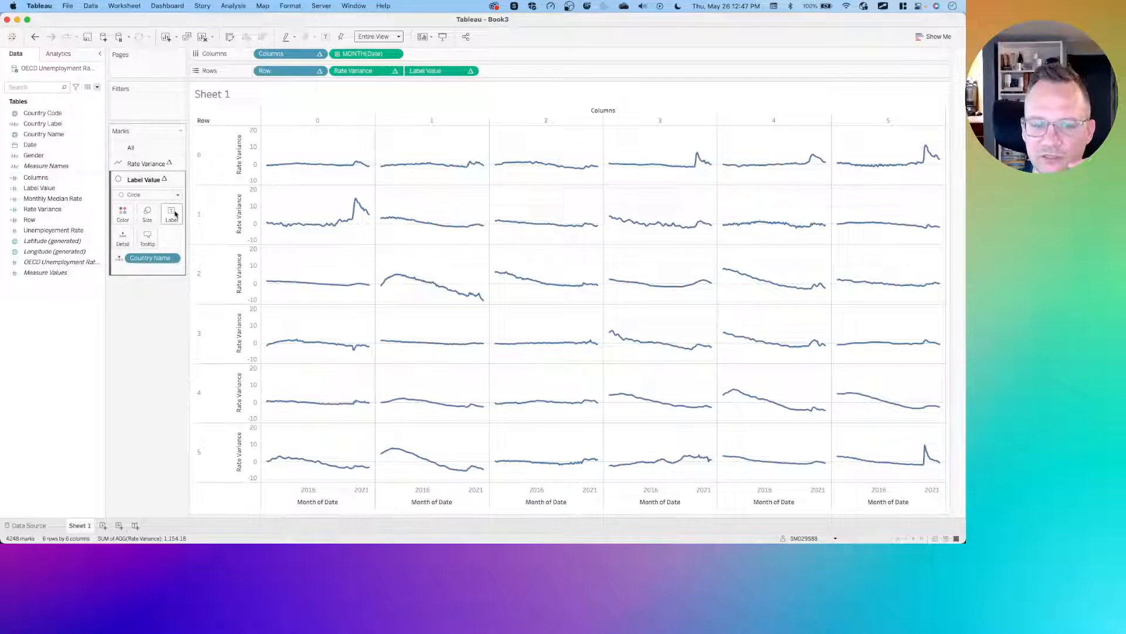
- Add Country Label as the mark label on the Label Value marks card
left_click(59, 123)
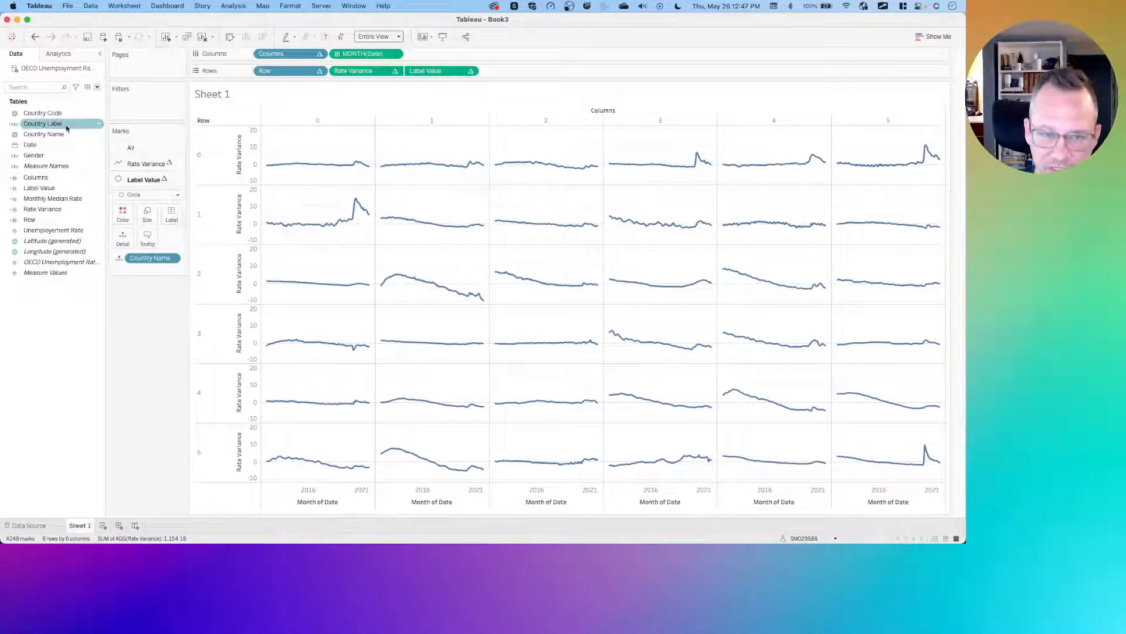
left_click_drag(69, 124, 171, 219)
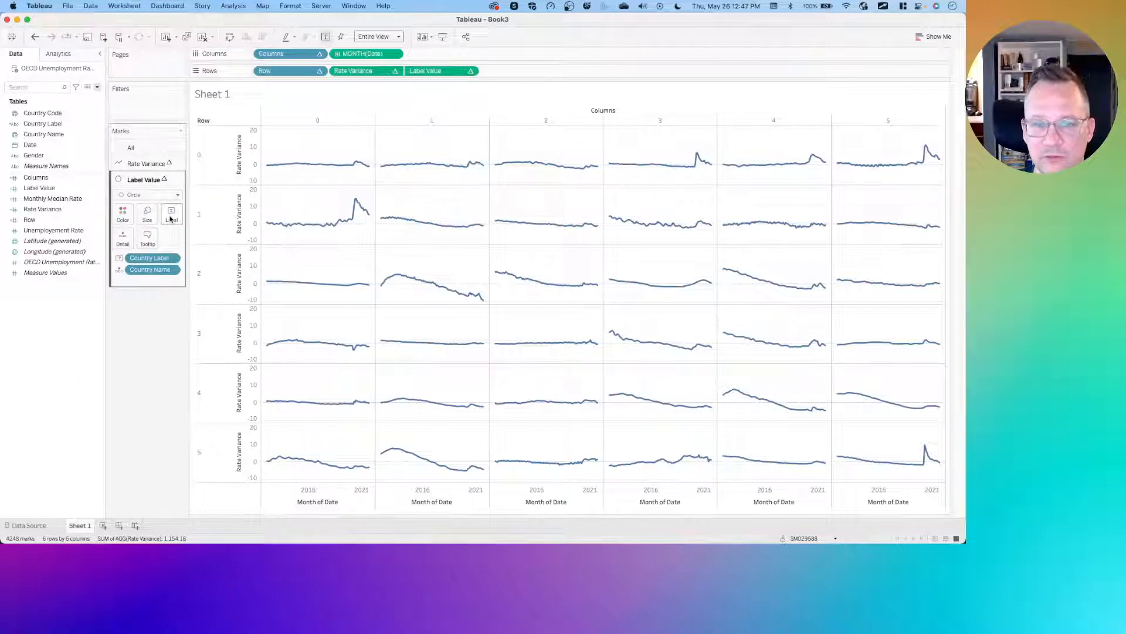
left_click(170, 219)
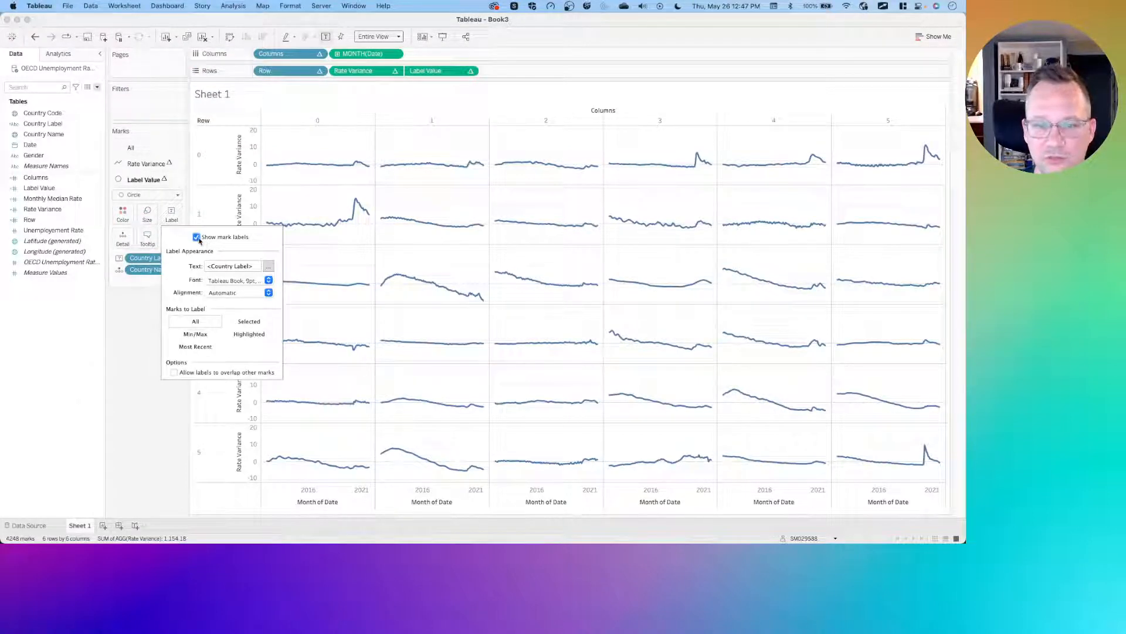
left_click(133, 342)
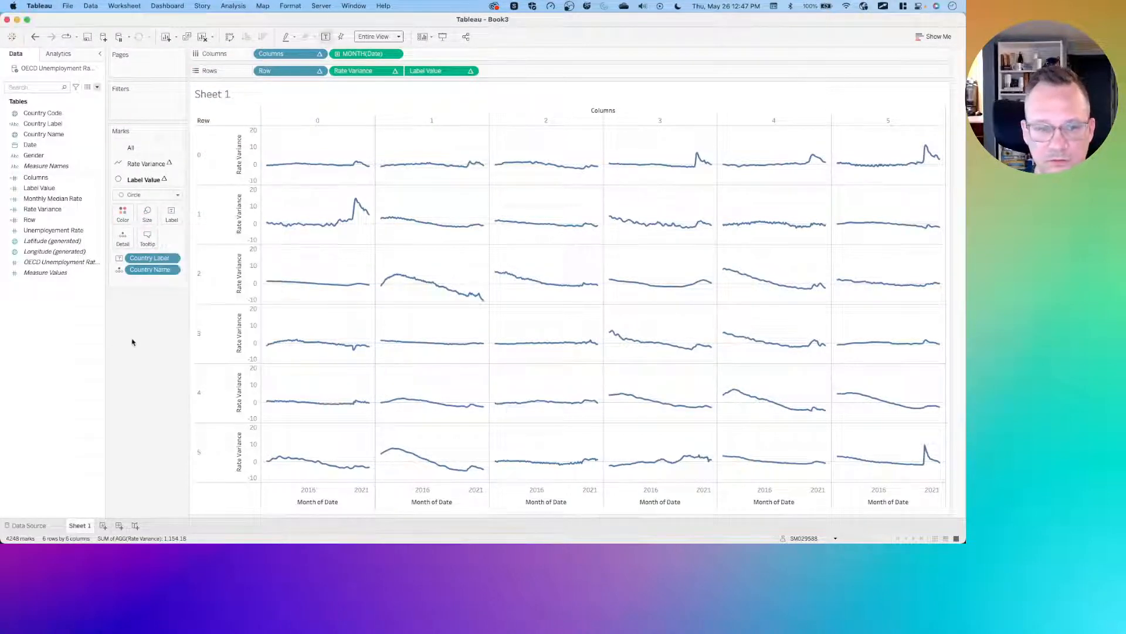
- Allow the country labels on the Label Value marks to overlap other marks
left_click(318, 132)
left_click(317, 132)
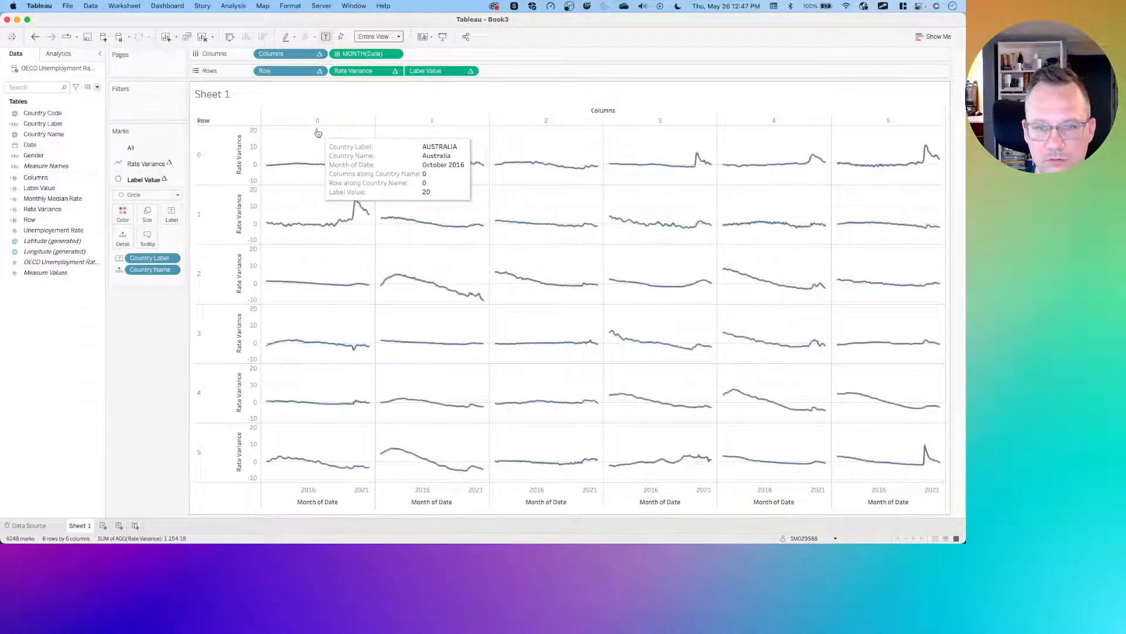
left_click(167, 210)
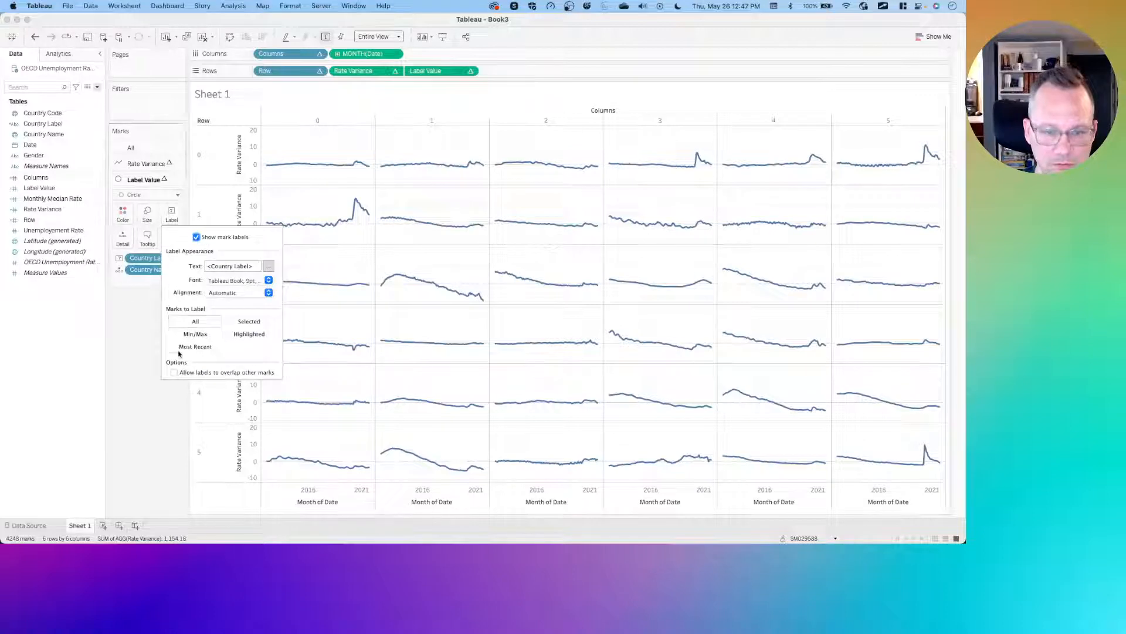
left_click(174, 373)
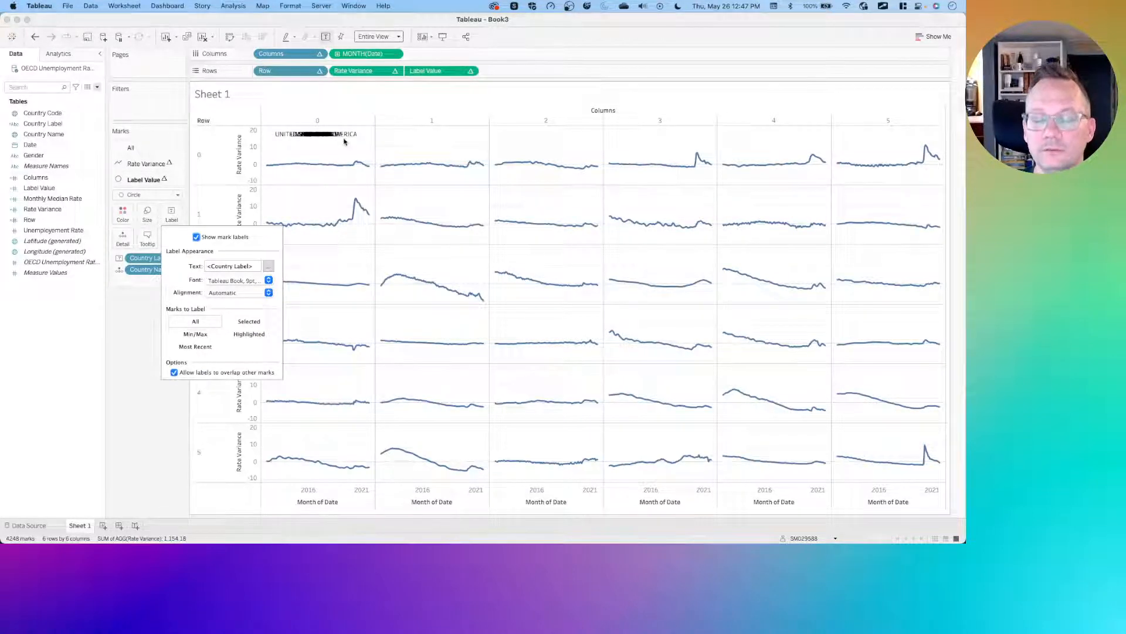
mouse_move(320, 141)
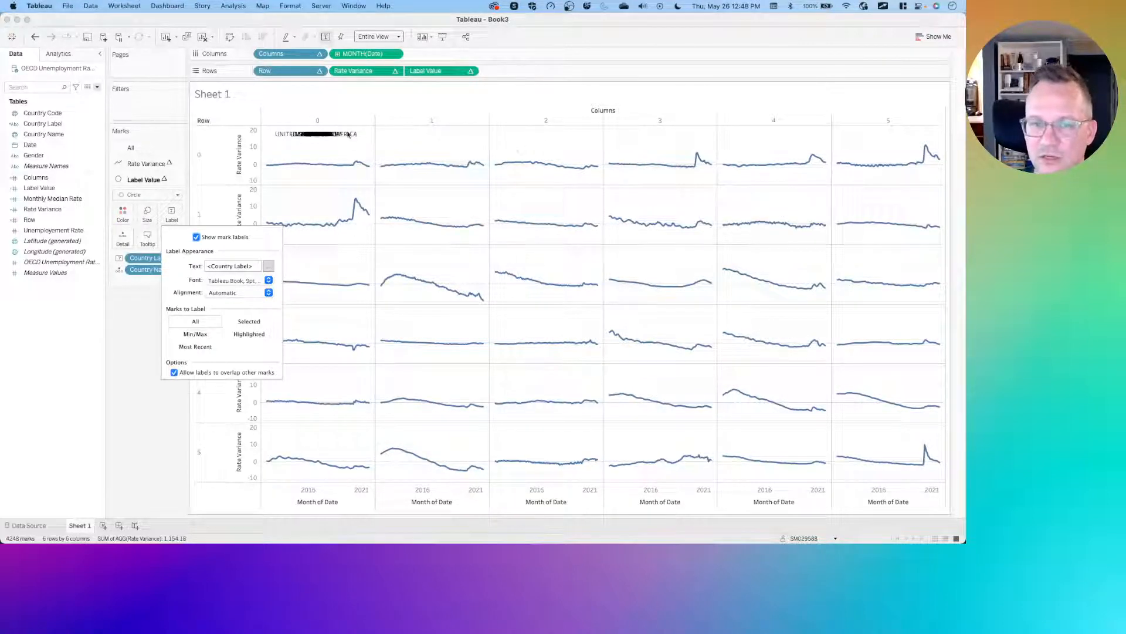
- Replace all references to Country Name with Country Label and use Country Label as the mark label
left_click(121, 308)
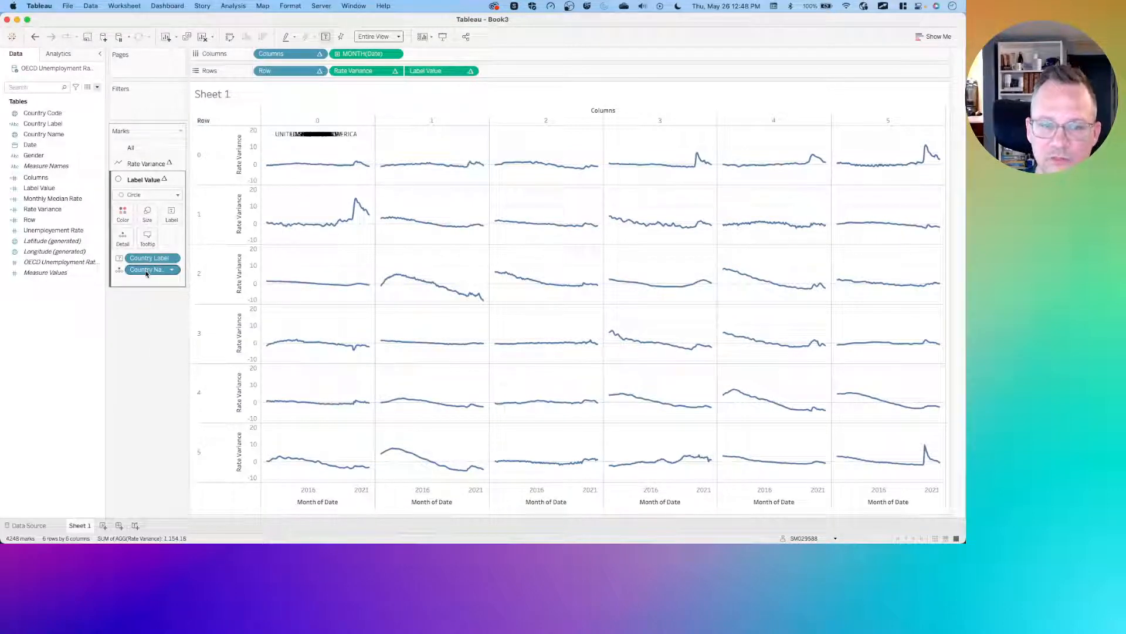
left_click_drag(147, 273, 145, 324)
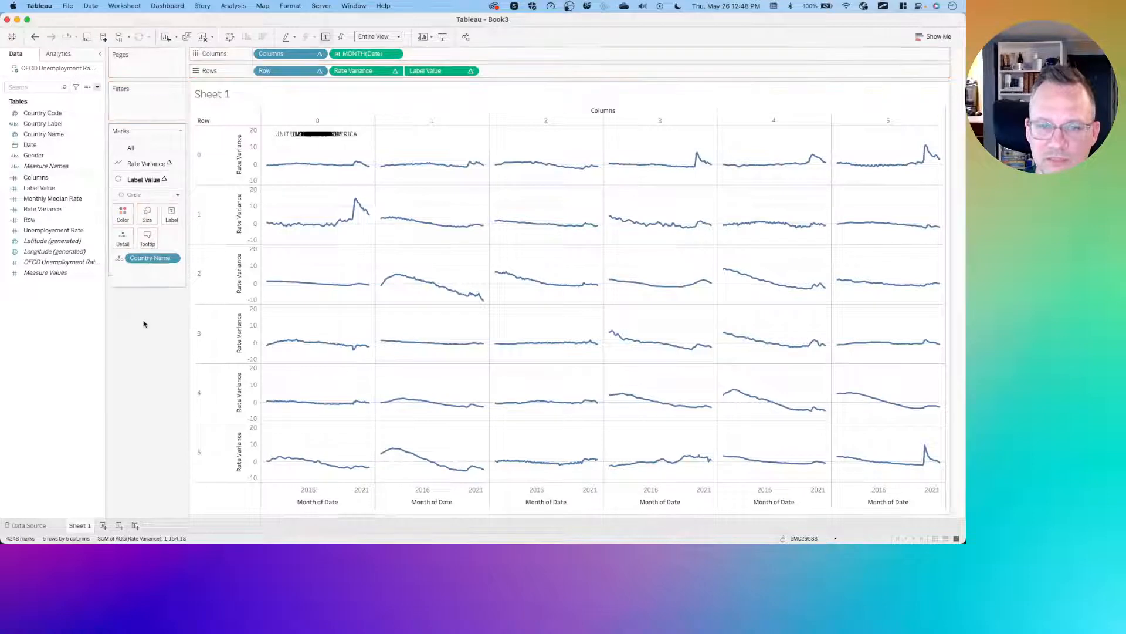
right_click(57, 135)
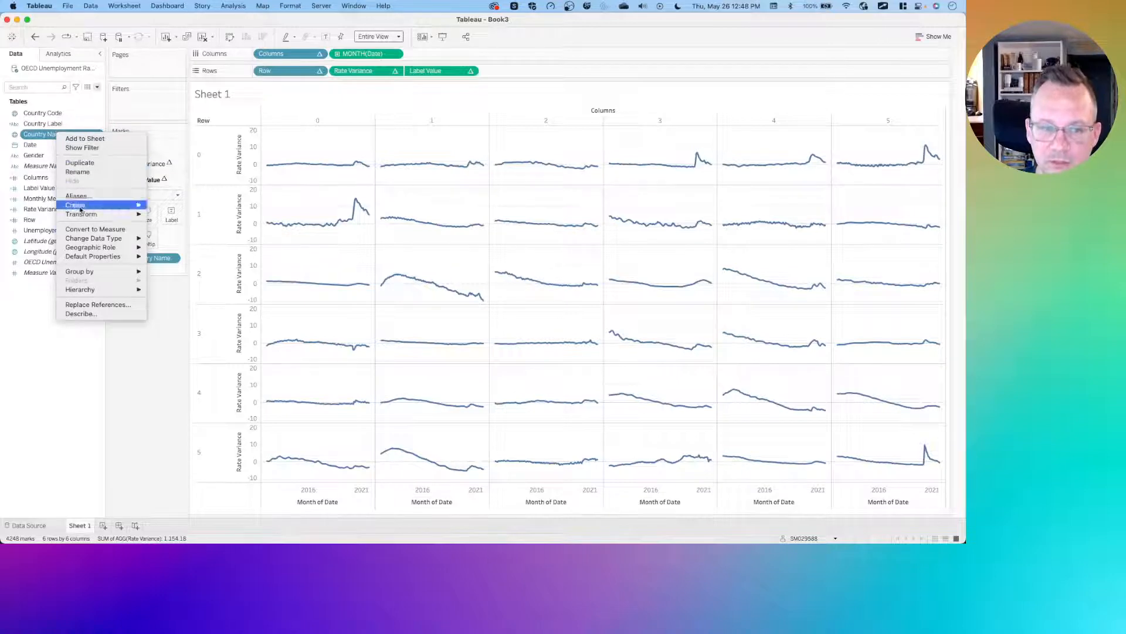
left_click(113, 306)
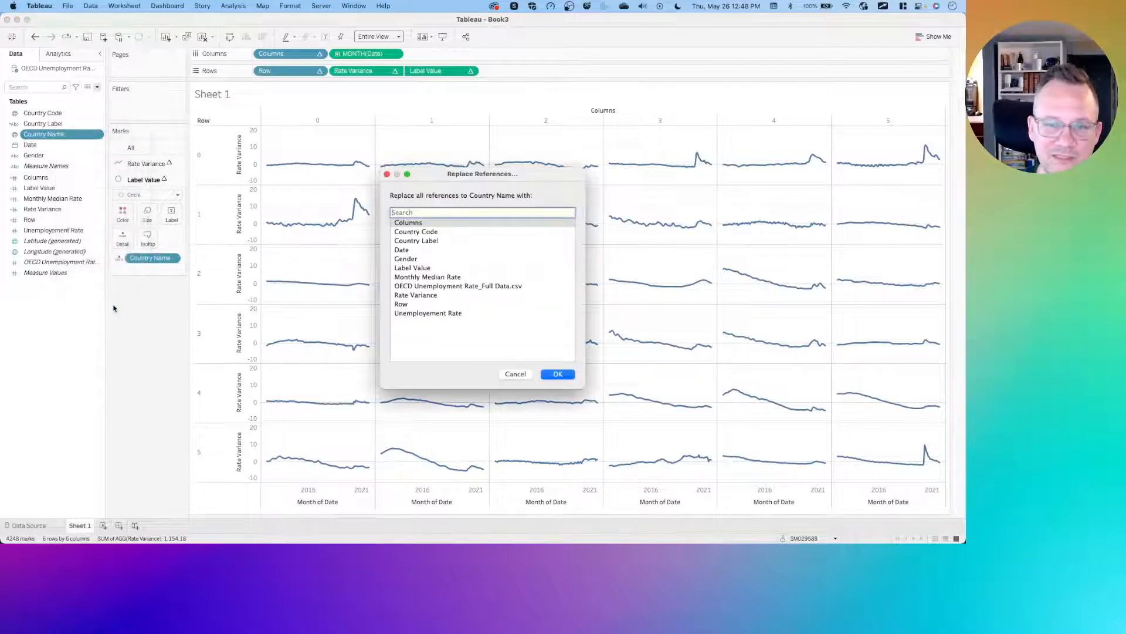
left_click(449, 242)
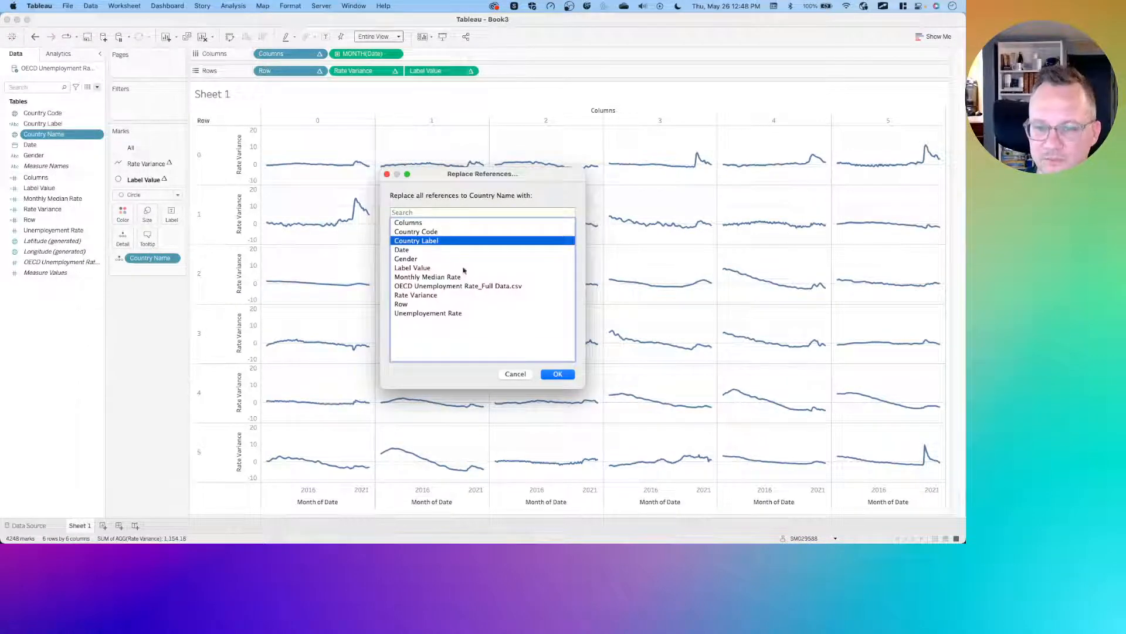
left_click(555, 374)
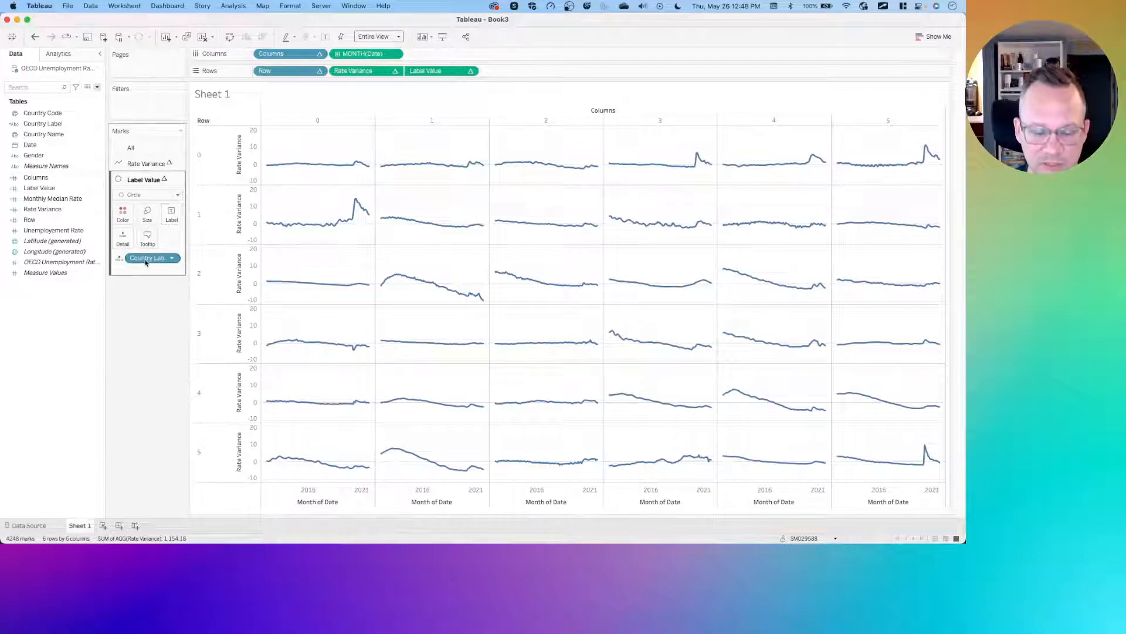
left_click(119, 259)
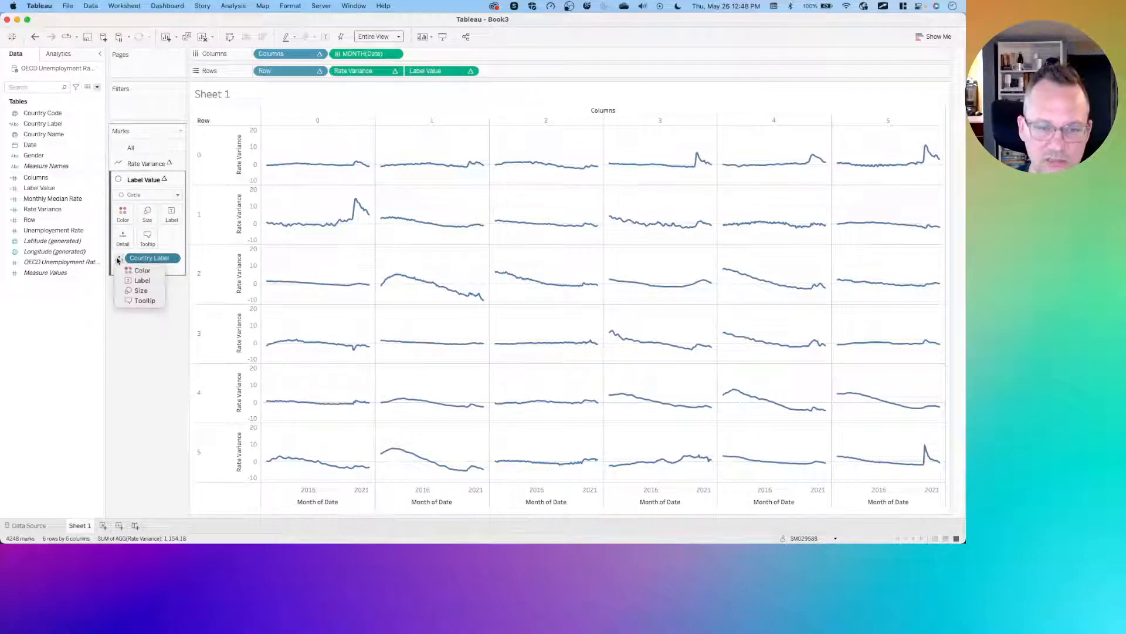
left_click(142, 281)
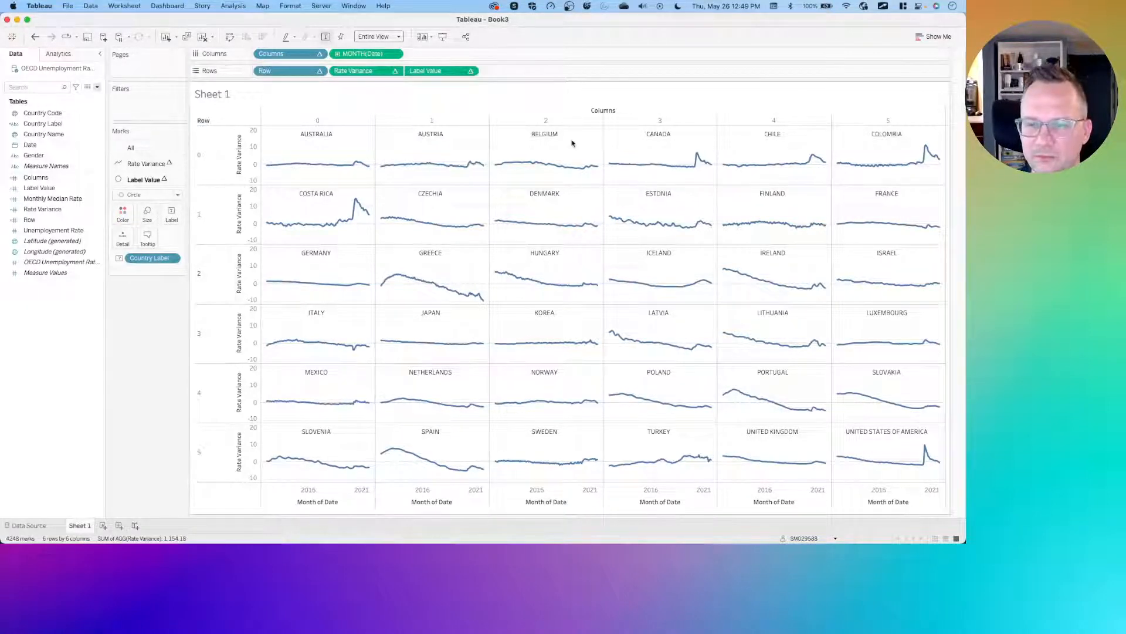
- Hide the Columns field header and exclude Columns from the tooltip
left_click(320, 54)
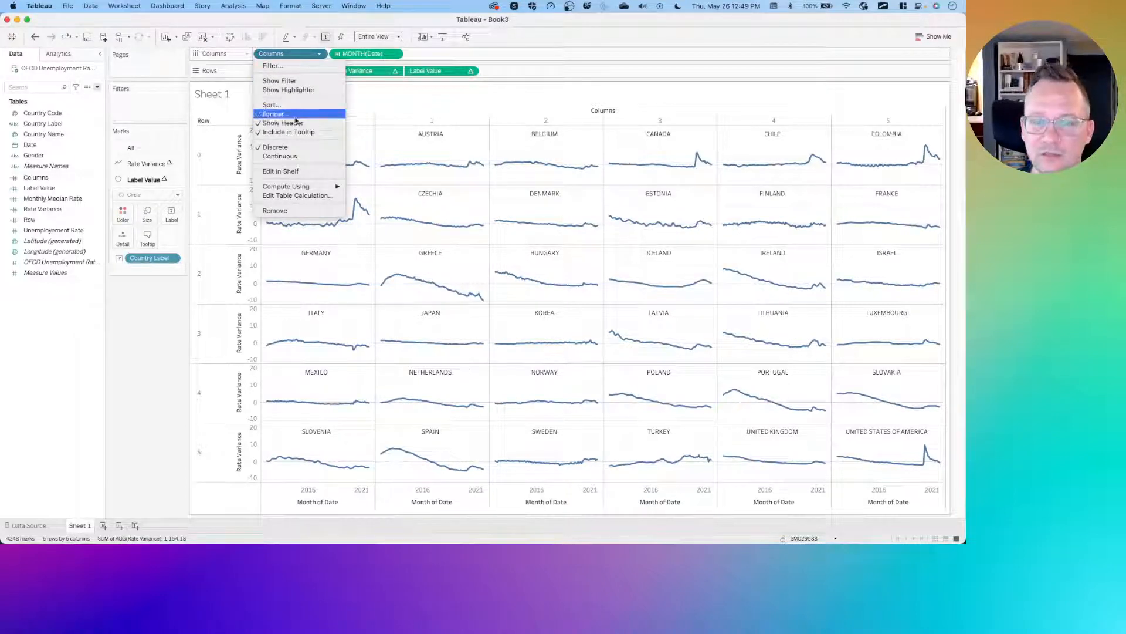
left_click(283, 122)
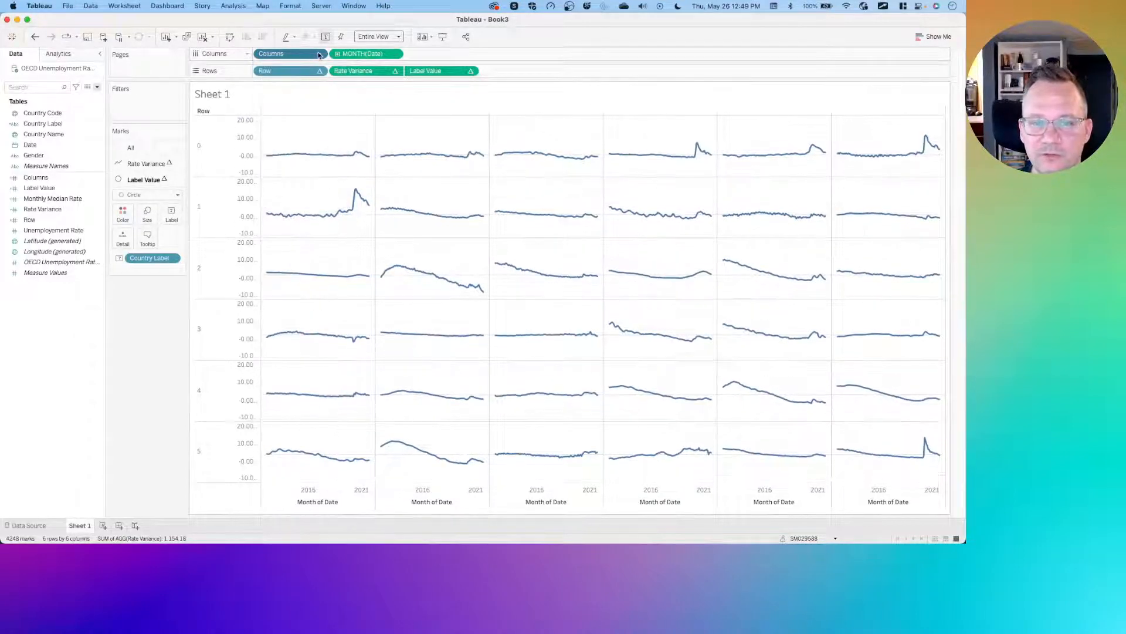
left_click(320, 55)
left_click(288, 132)
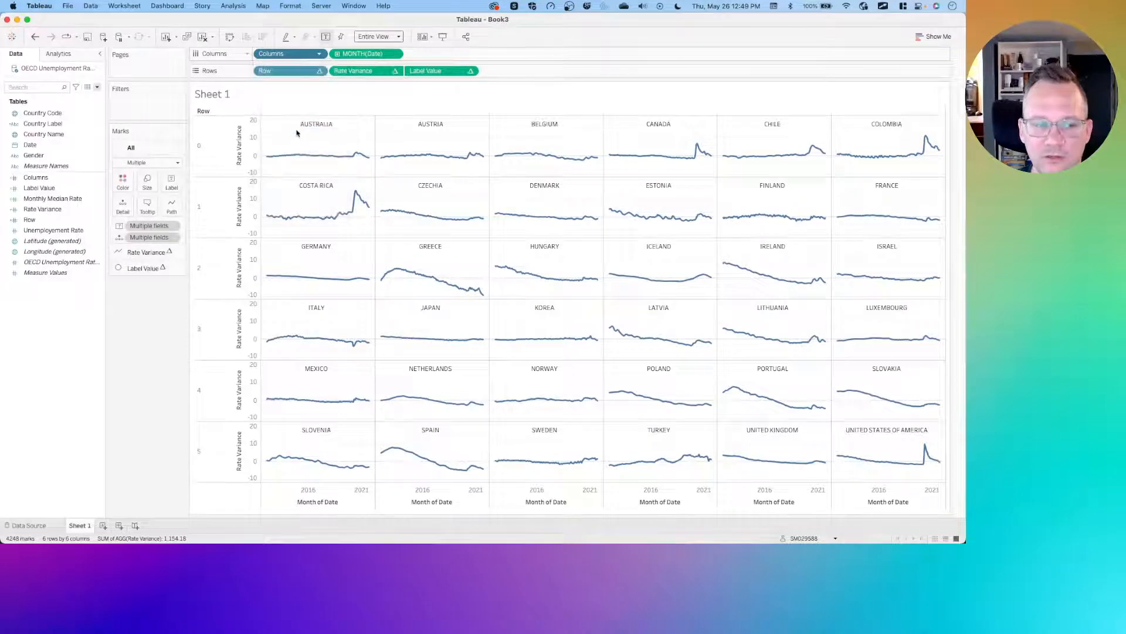
- Hide the Row field header and exclude Row from the tooltip
left_click(319, 71)
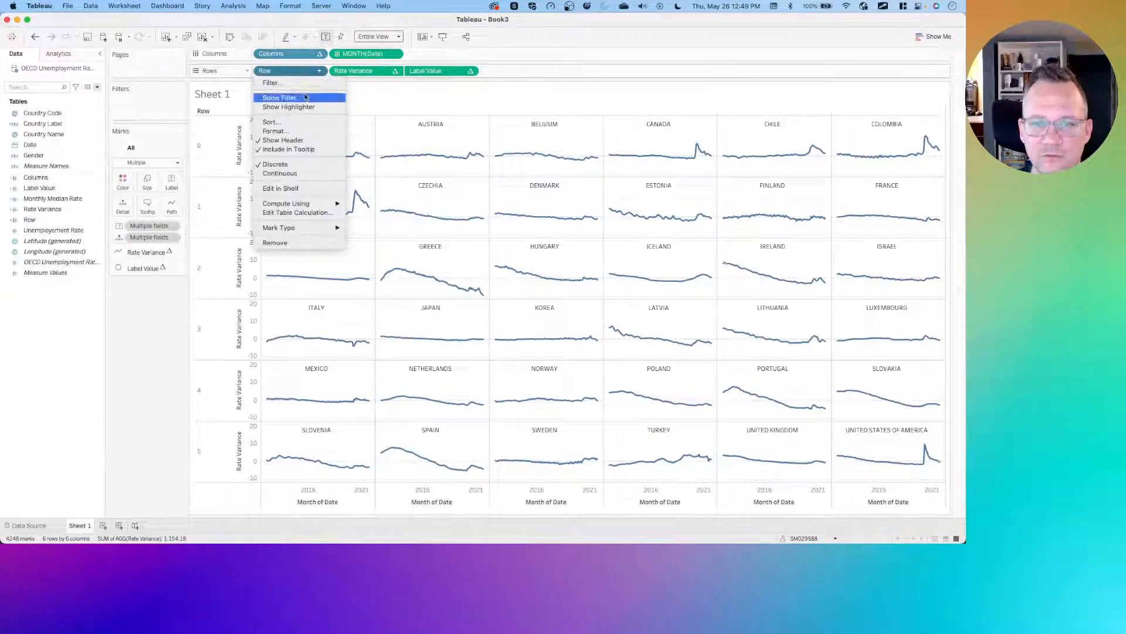
left_click(295, 139)
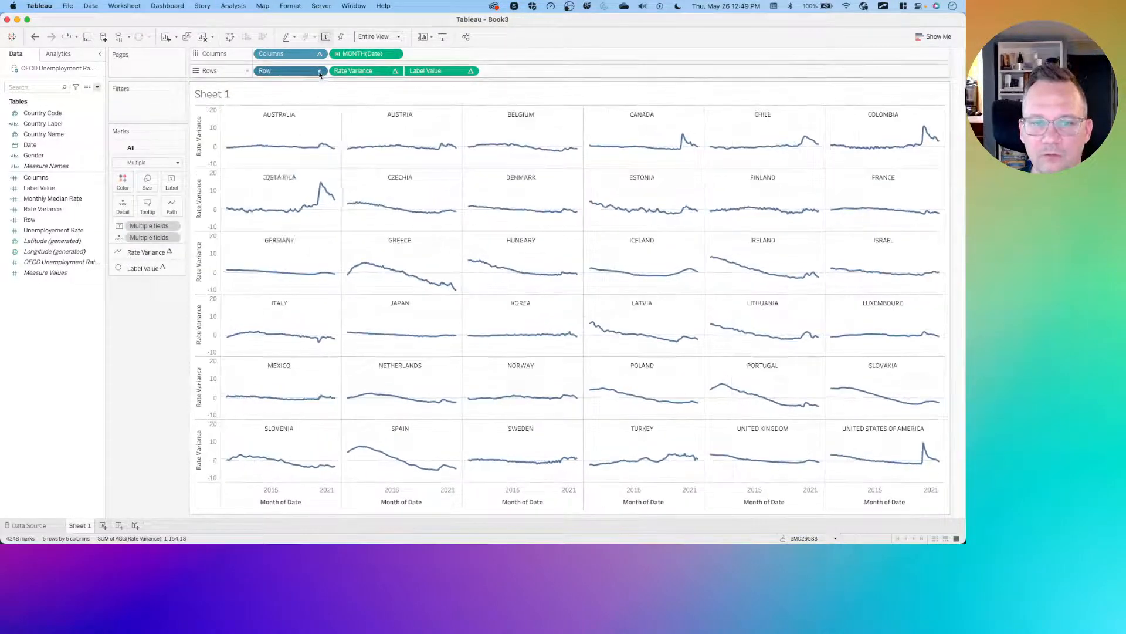
left_click(319, 71)
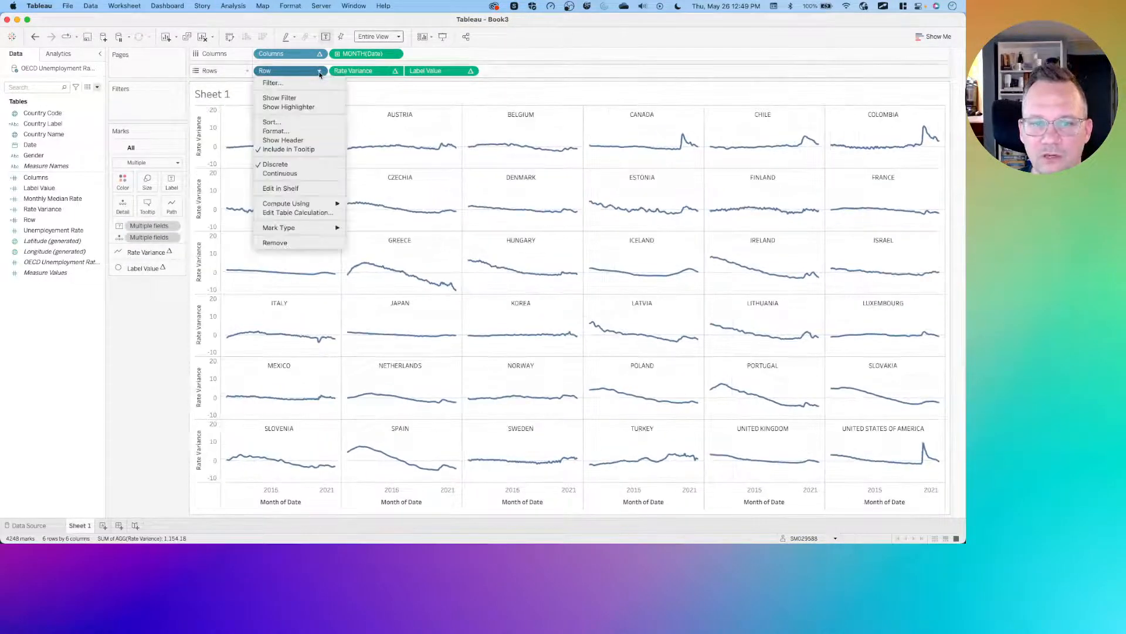
left_click(281, 149)
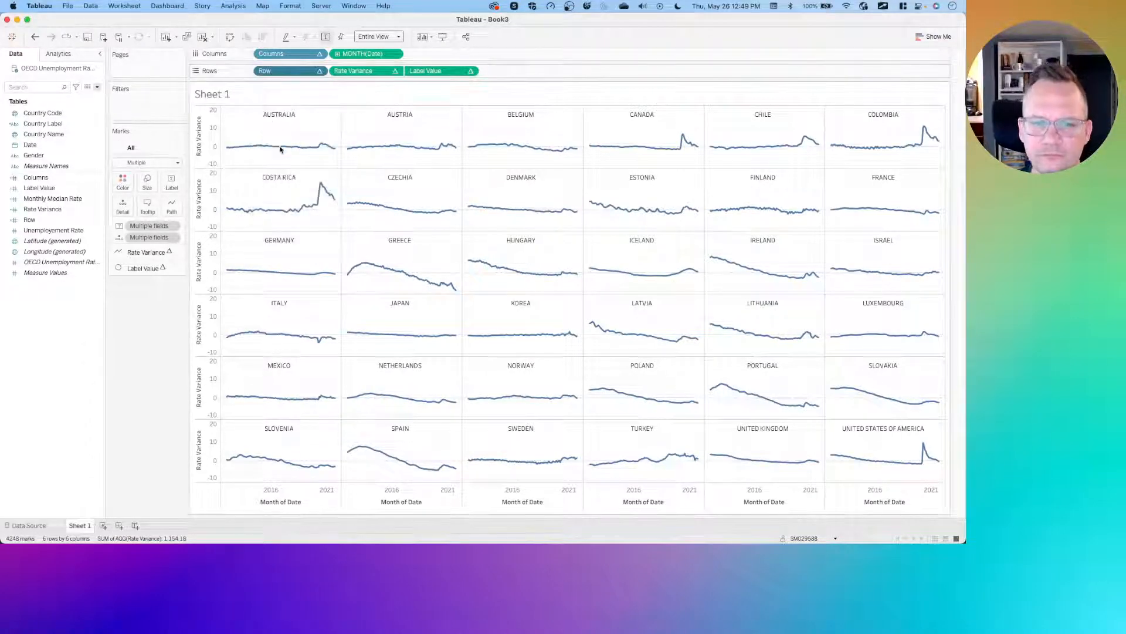
- Clear the title of the Rate Variance axis
right_click(199, 121)
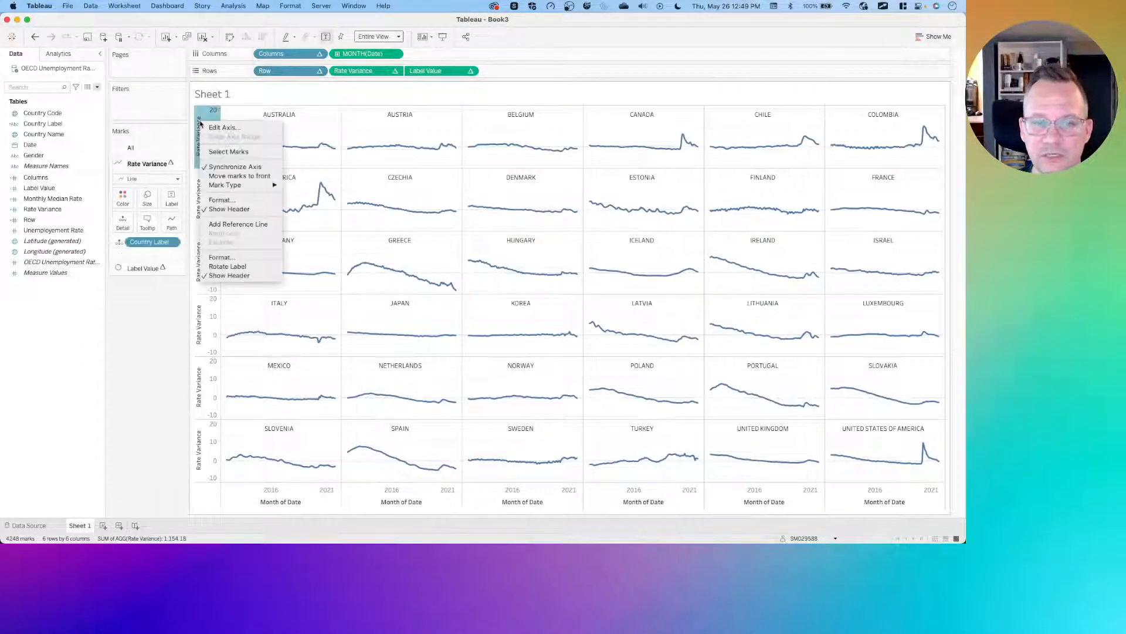
left_click(211, 129)
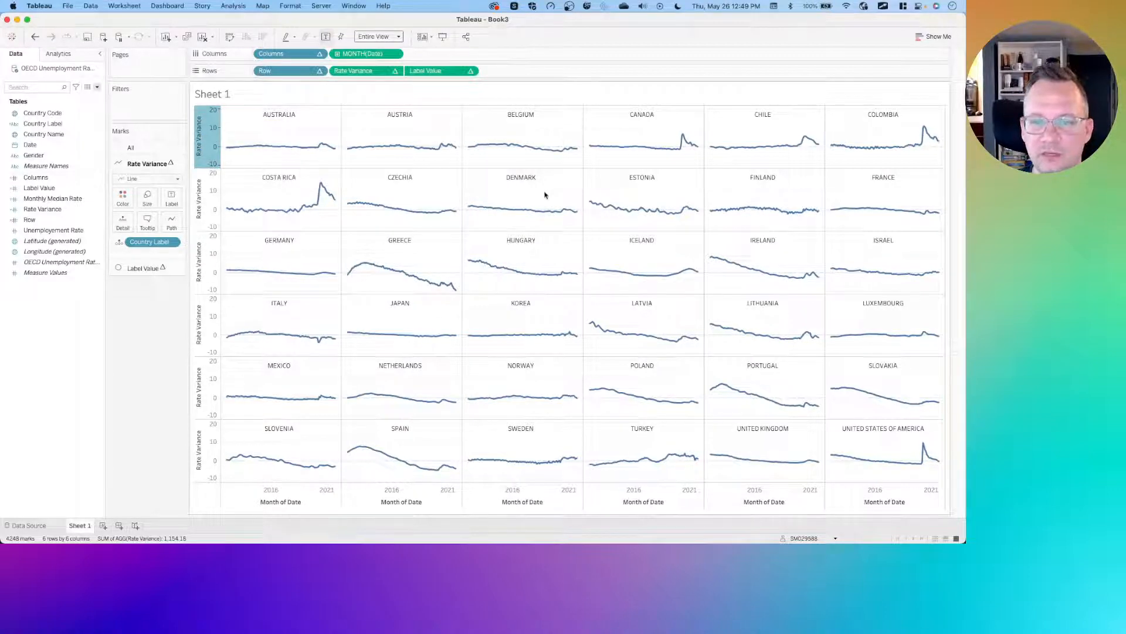
triple_click(443, 365)
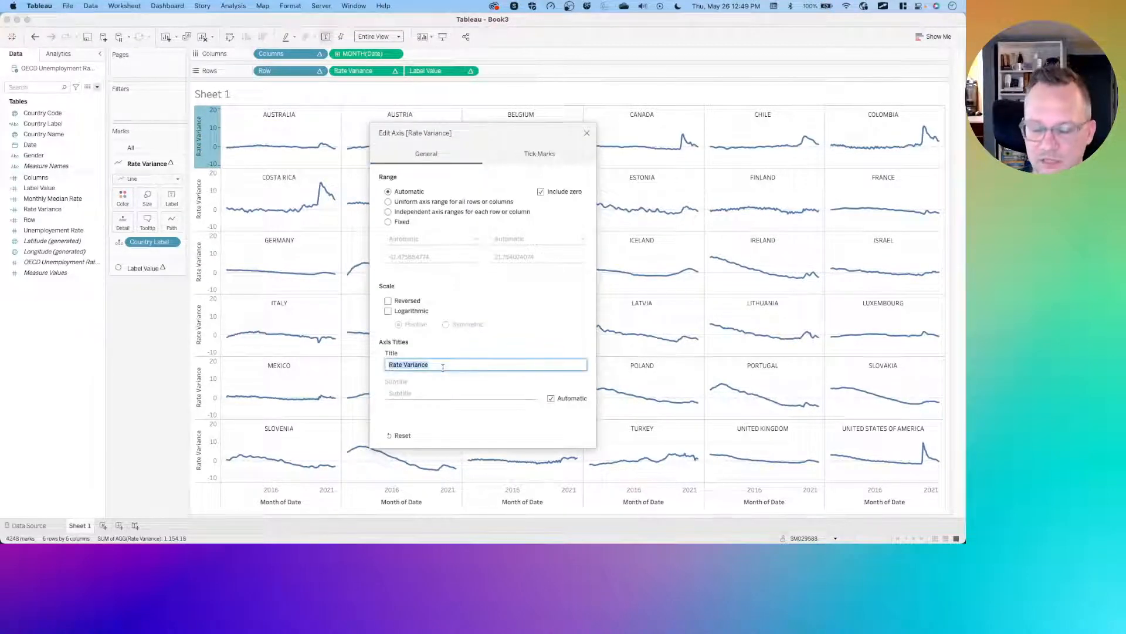
type("V")
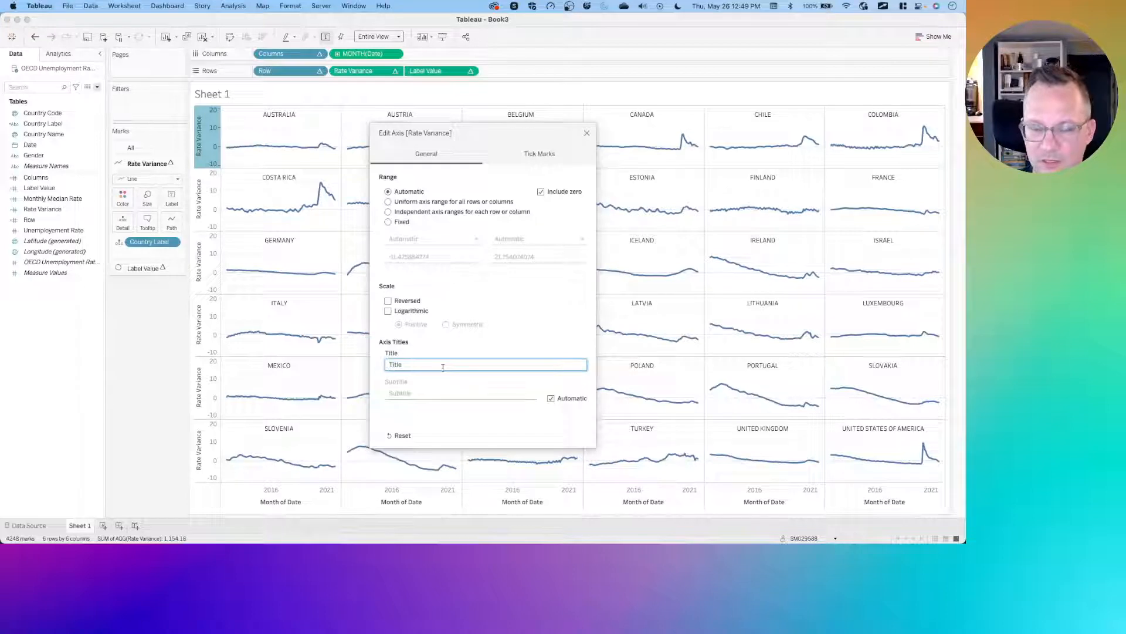
left_click(587, 135)
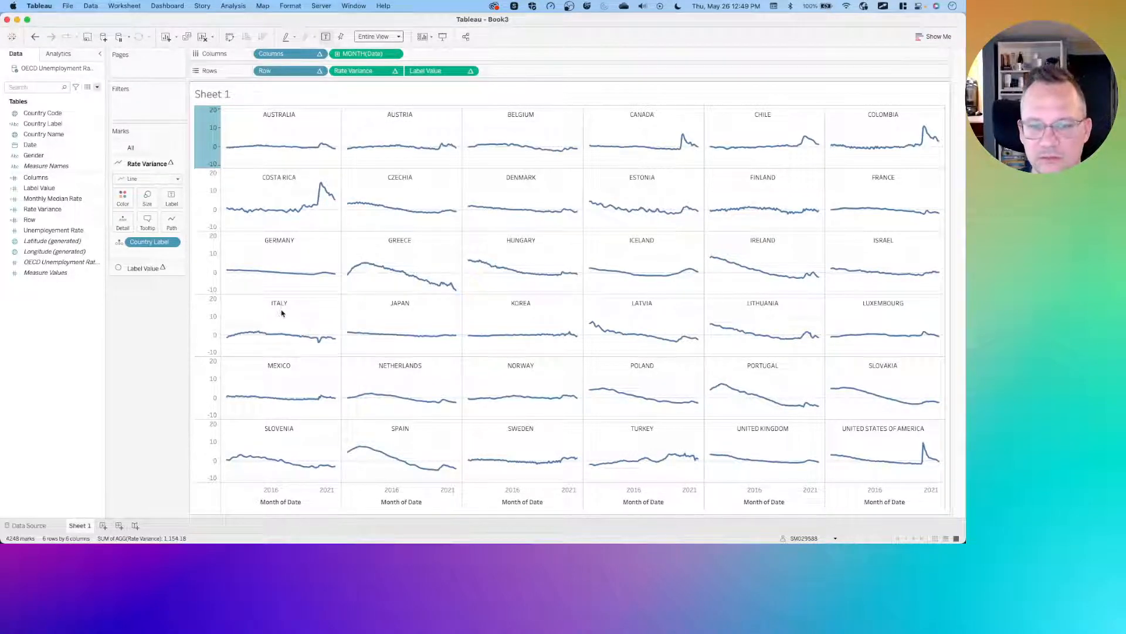
left_click(140, 336)
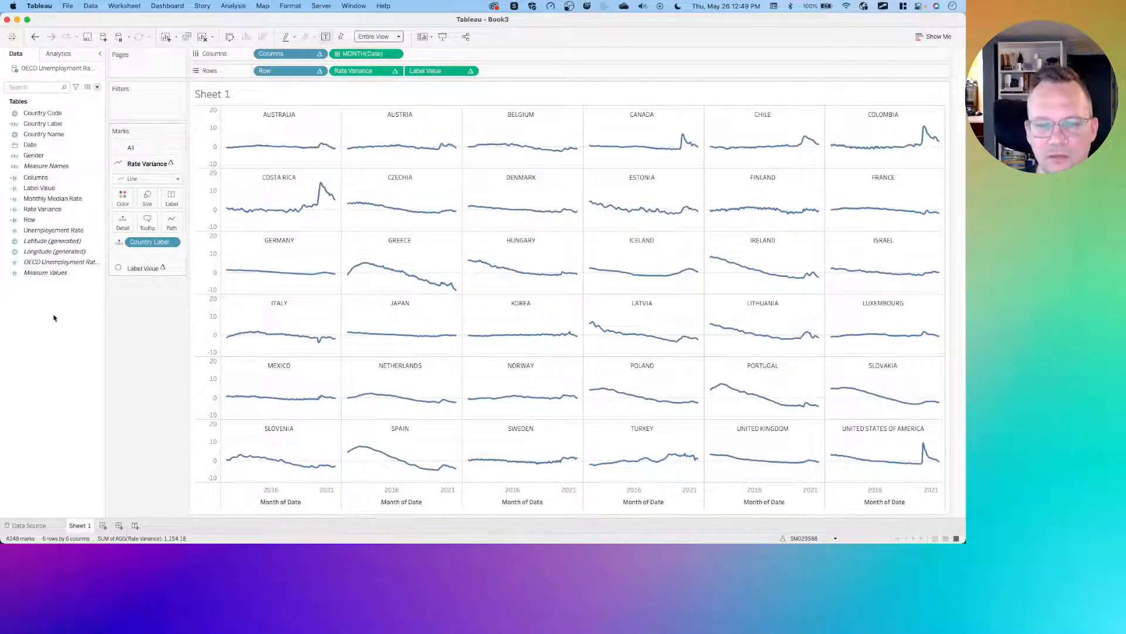
- Compare with the reference solution and add Monthly Median Rate to the label of the Label Value marks
key("ctrl+Left")
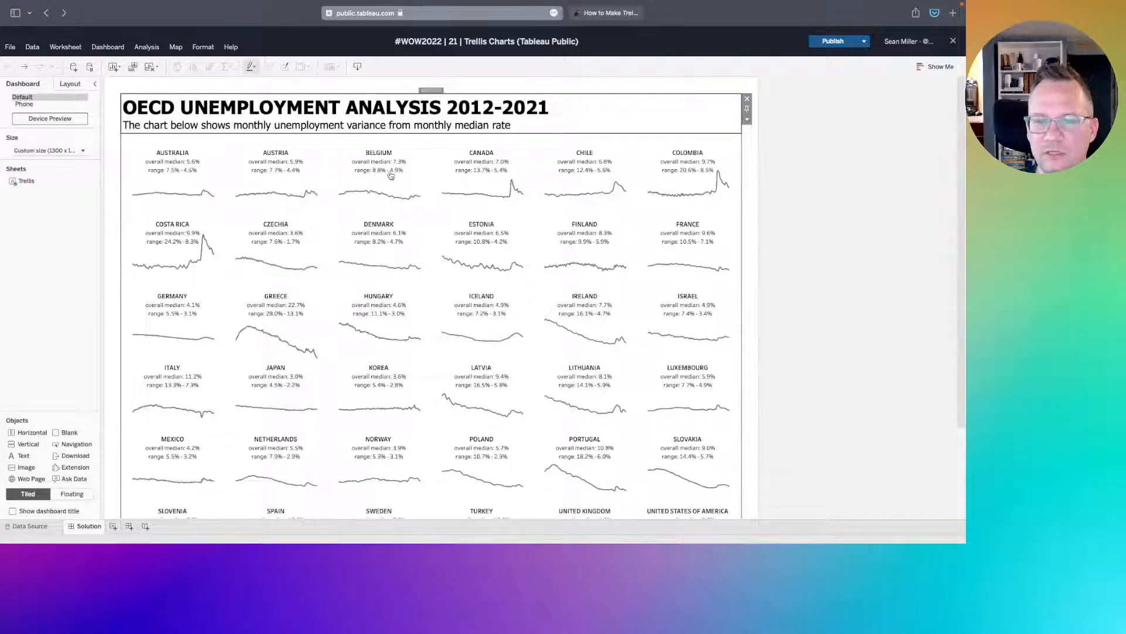
key("ctrl+Right")
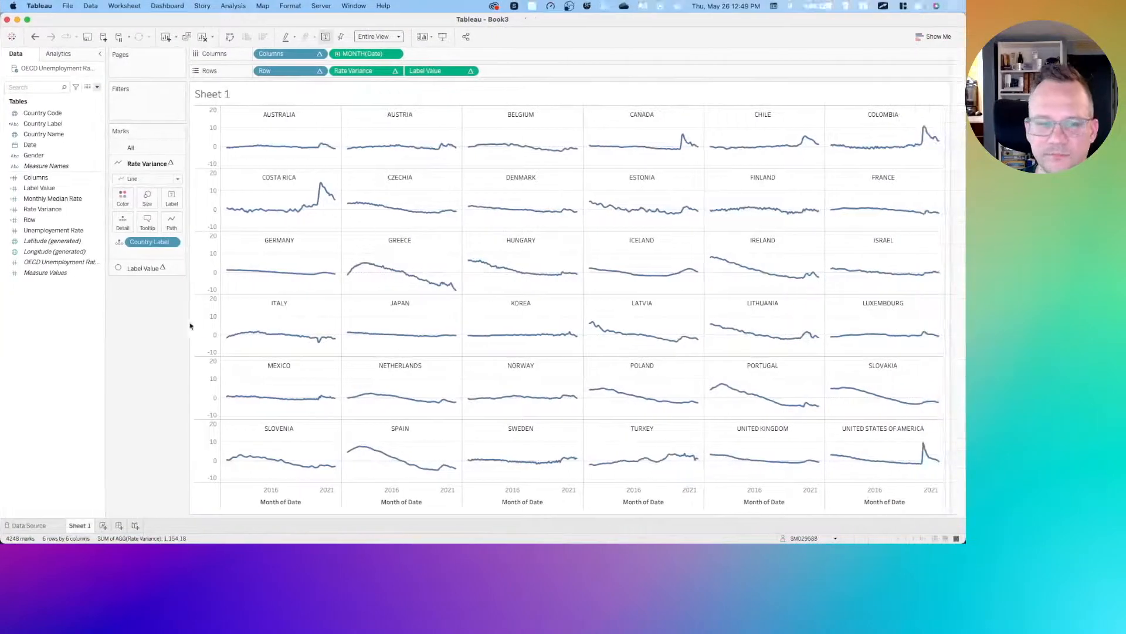
right_click(59, 308)
left_click(24, 303)
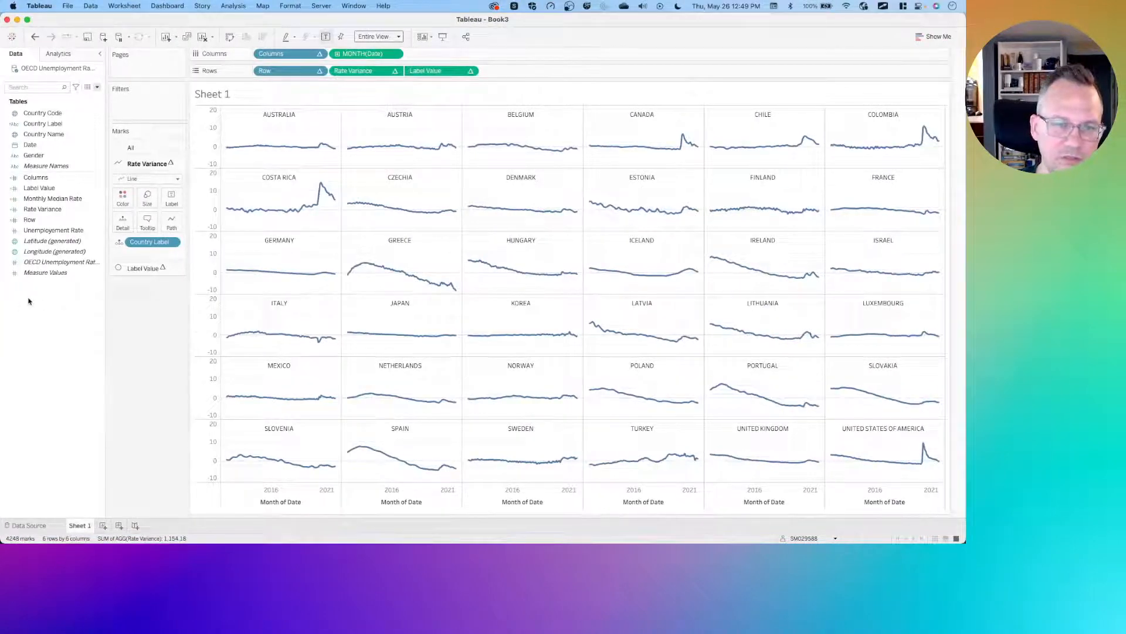
left_click(62, 200)
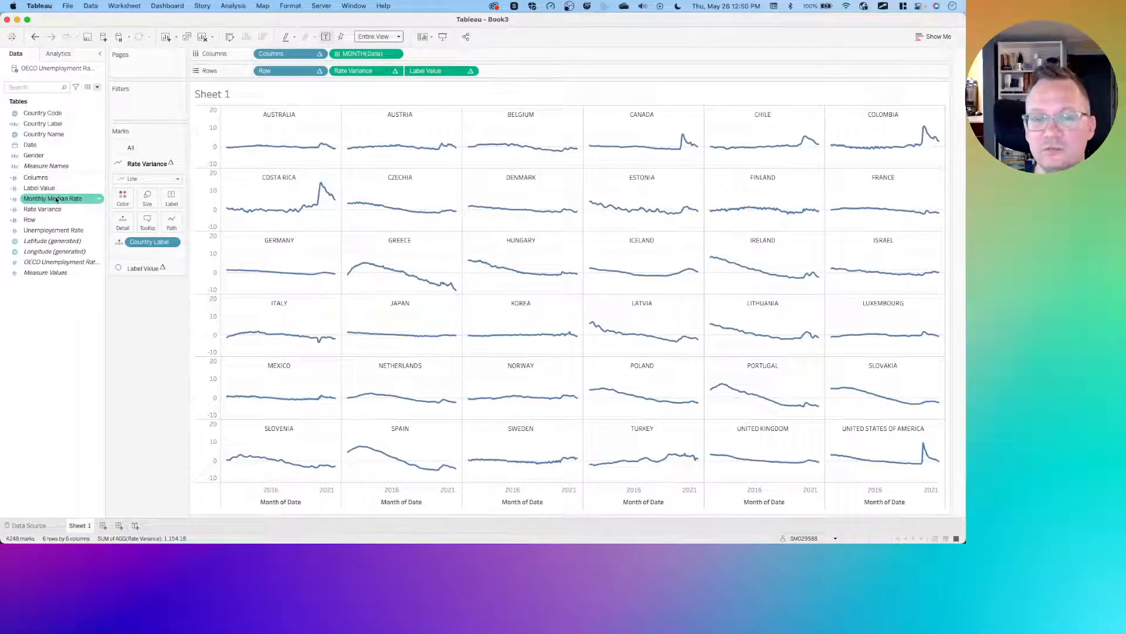
left_click(140, 268)
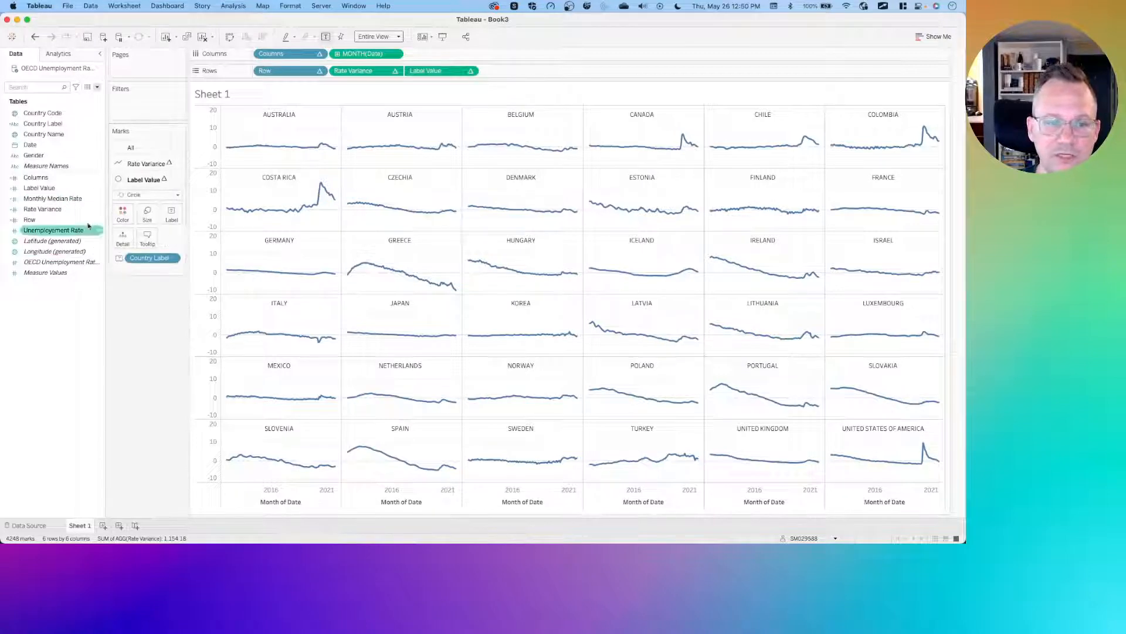
left_click(59, 208)
left_click_drag(59, 198, 170, 215)
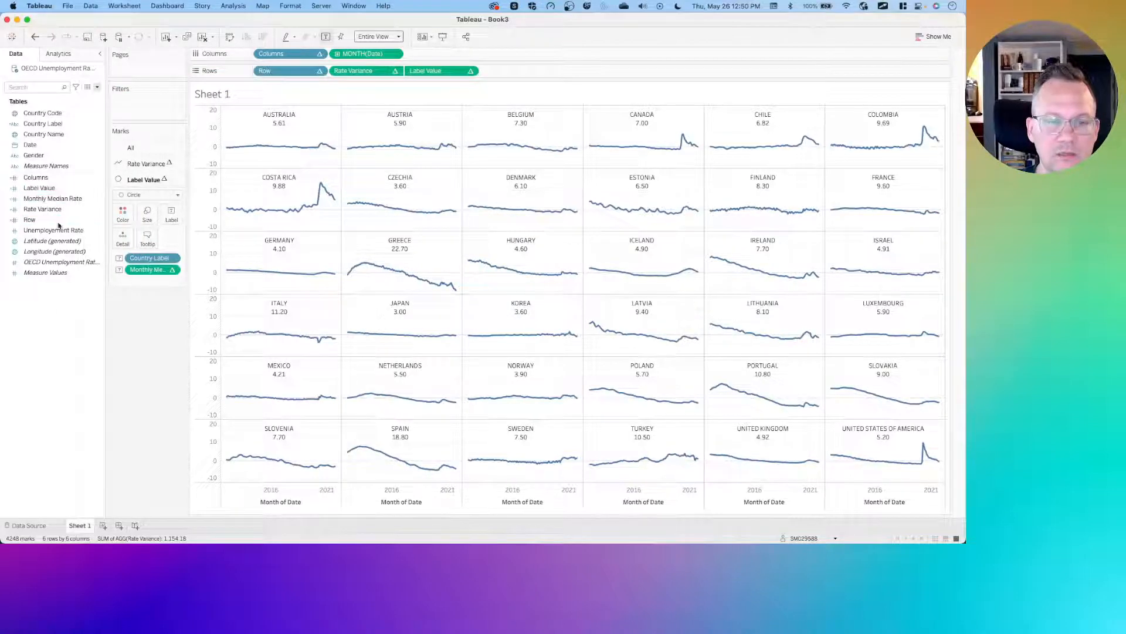
- Set the default number format of Monthly Median Rate to a custom number with 1 decimal place and a % suffix
left_click(59, 198)
right_click(58, 199)
mouse_move(114, 297)
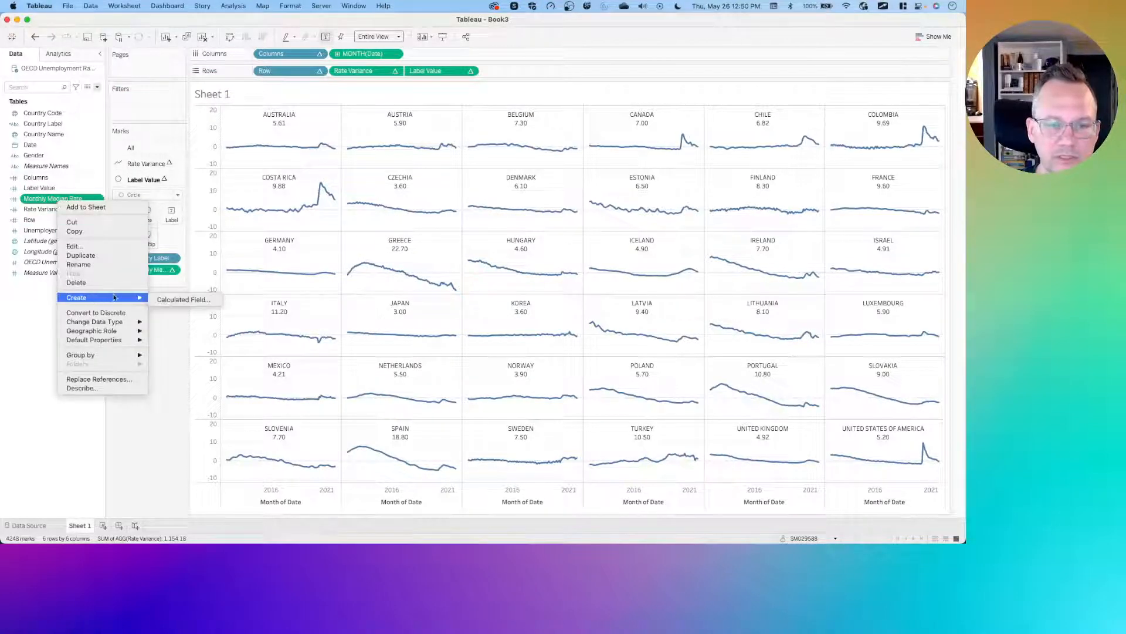
mouse_move(96, 344)
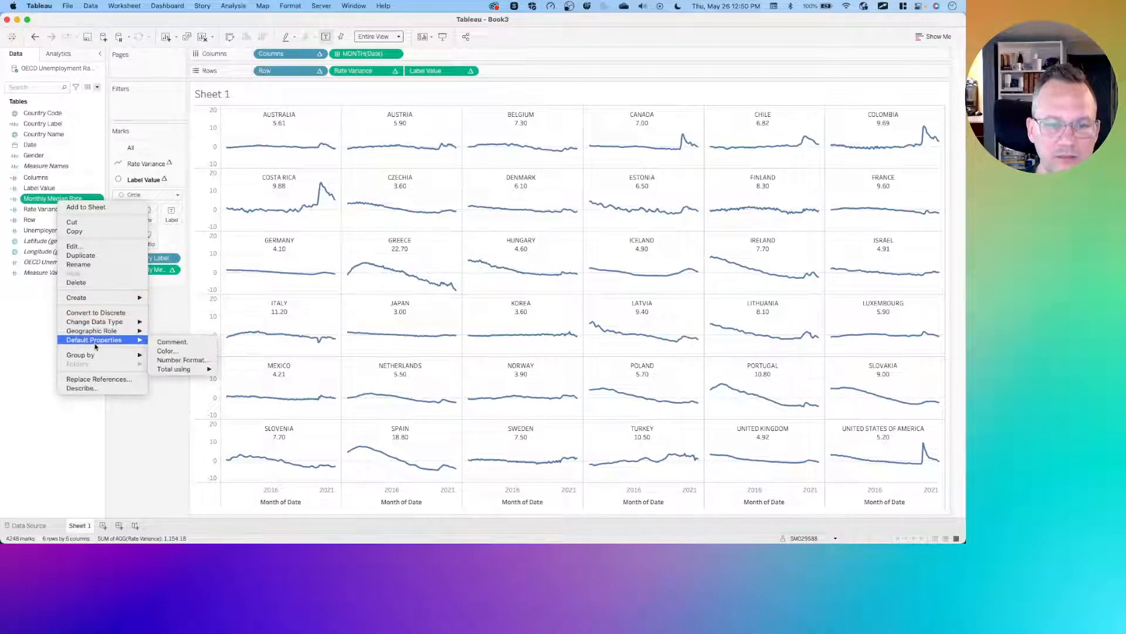
left_click(179, 360)
left_click(409, 241)
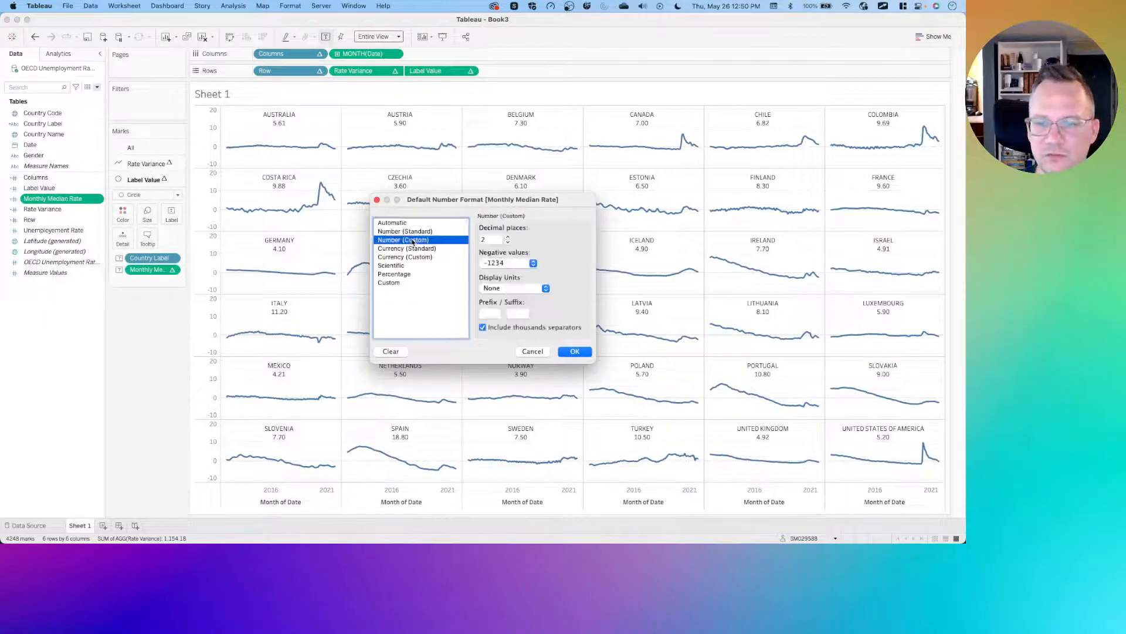
left_click(508, 243)
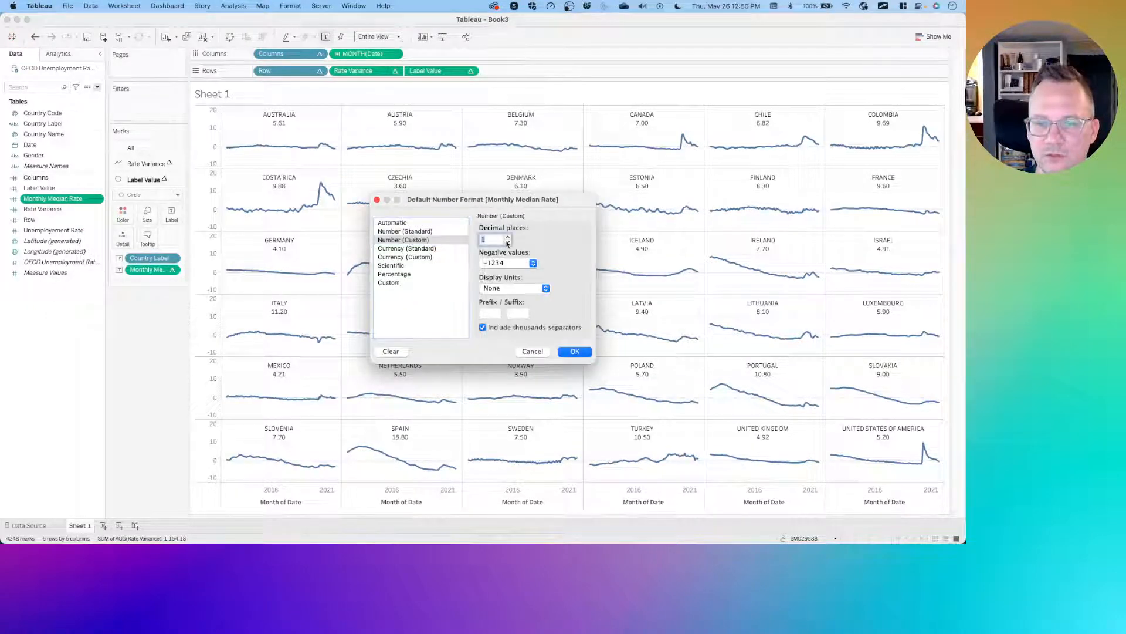
left_click(516, 315)
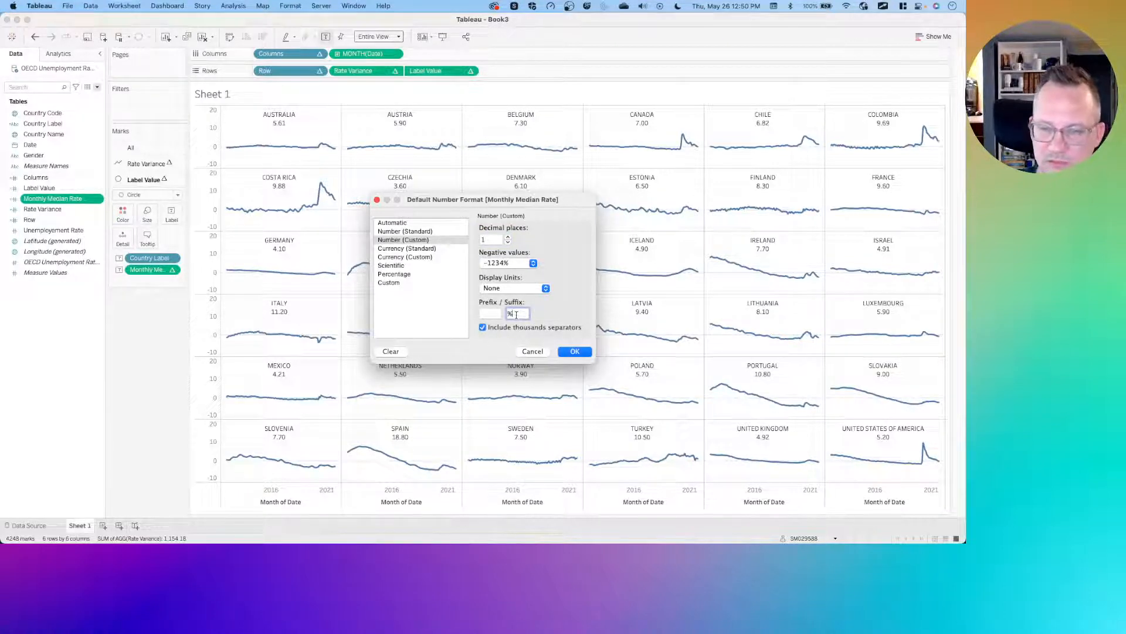
left_click(567, 353)
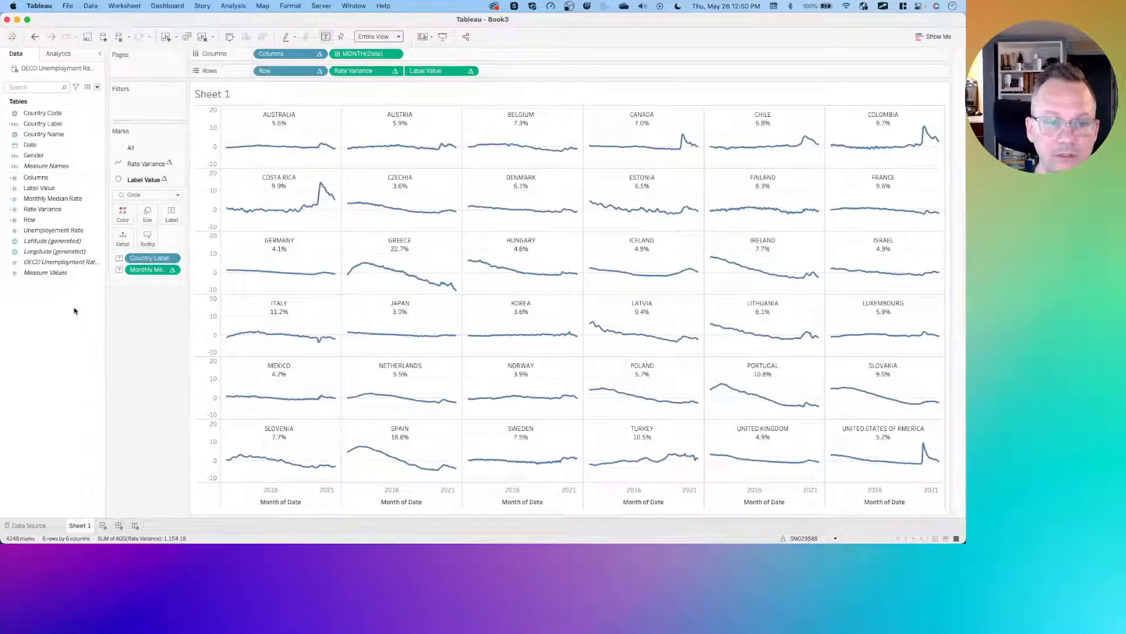
left_click(56, 200)
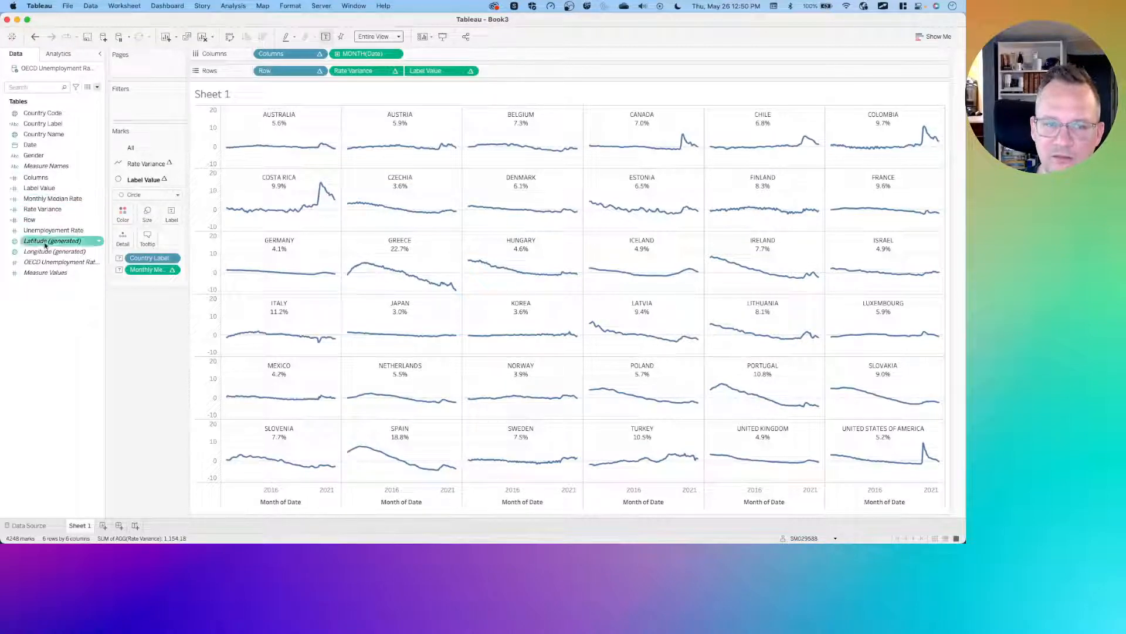
right_click(69, 200)
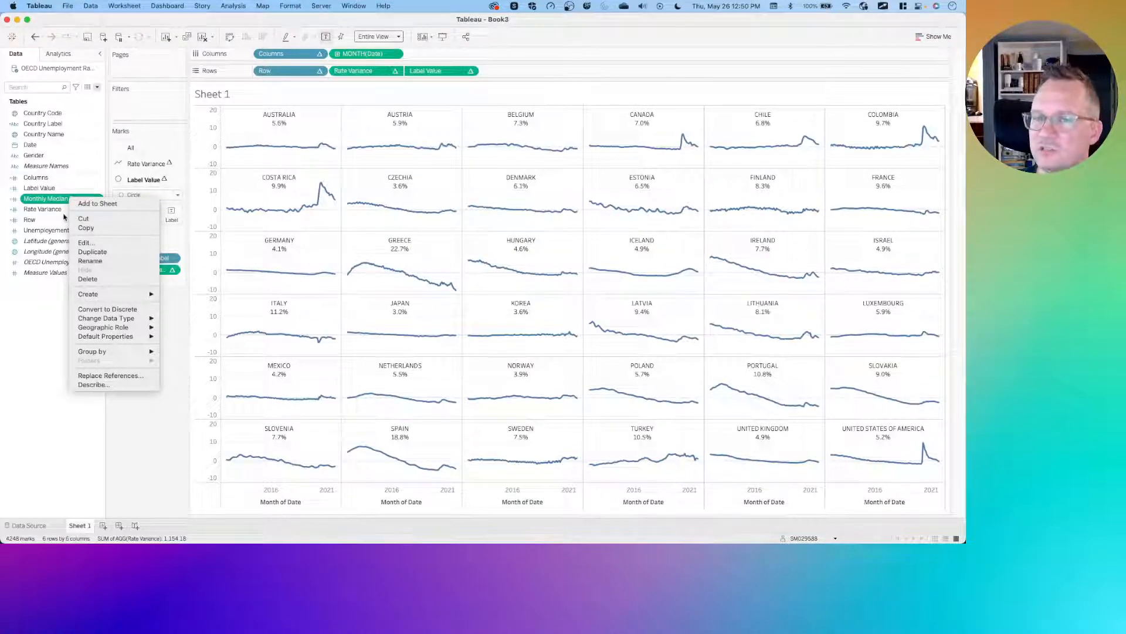
left_click(35, 313)
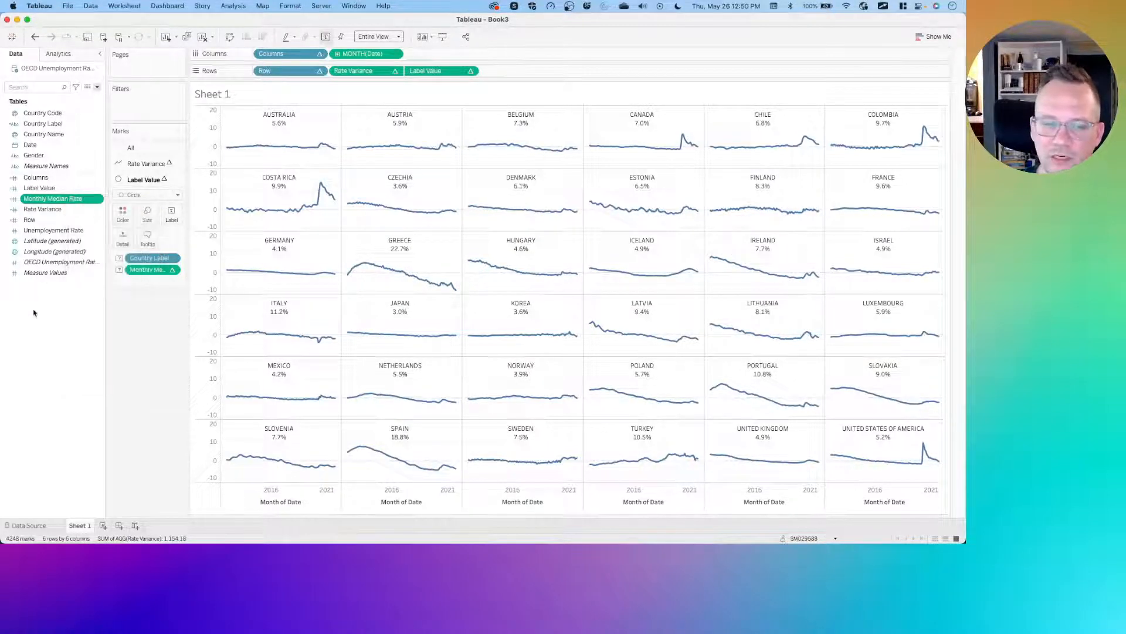
right_click(54, 309)
left_click(88, 314)
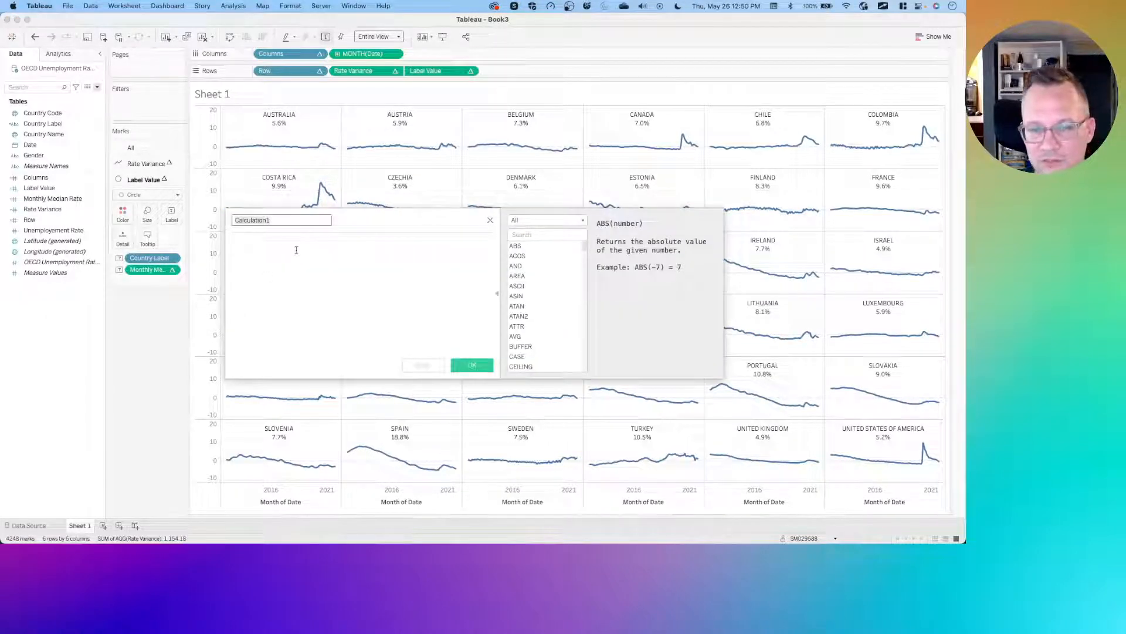
left_click(299, 247)
type("window")
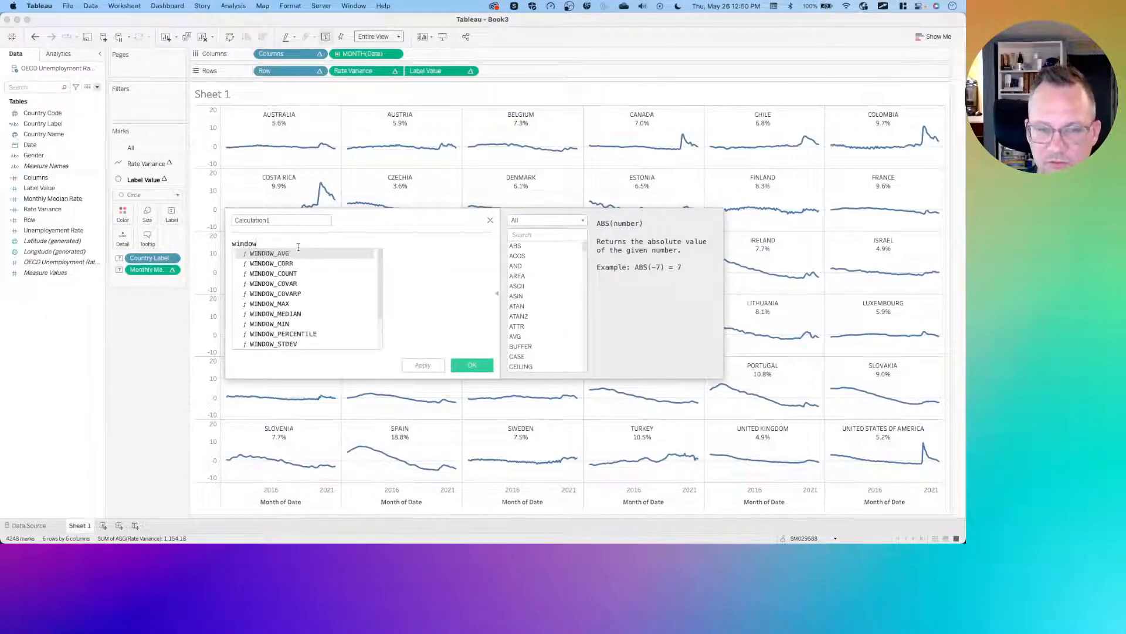
type("_min")
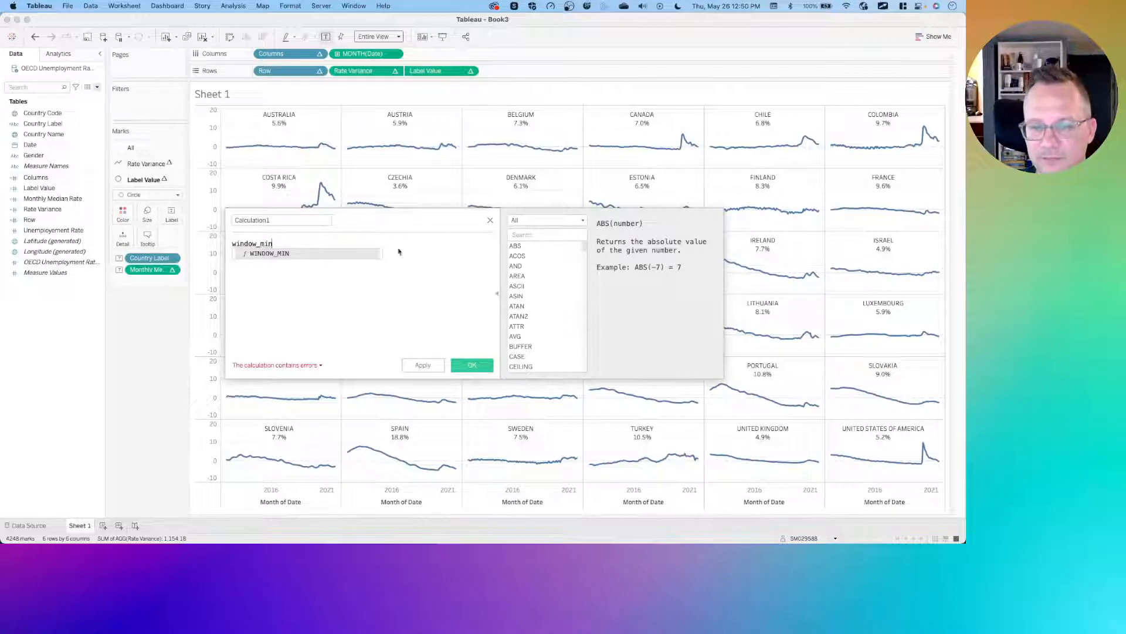
left_click(490, 222)
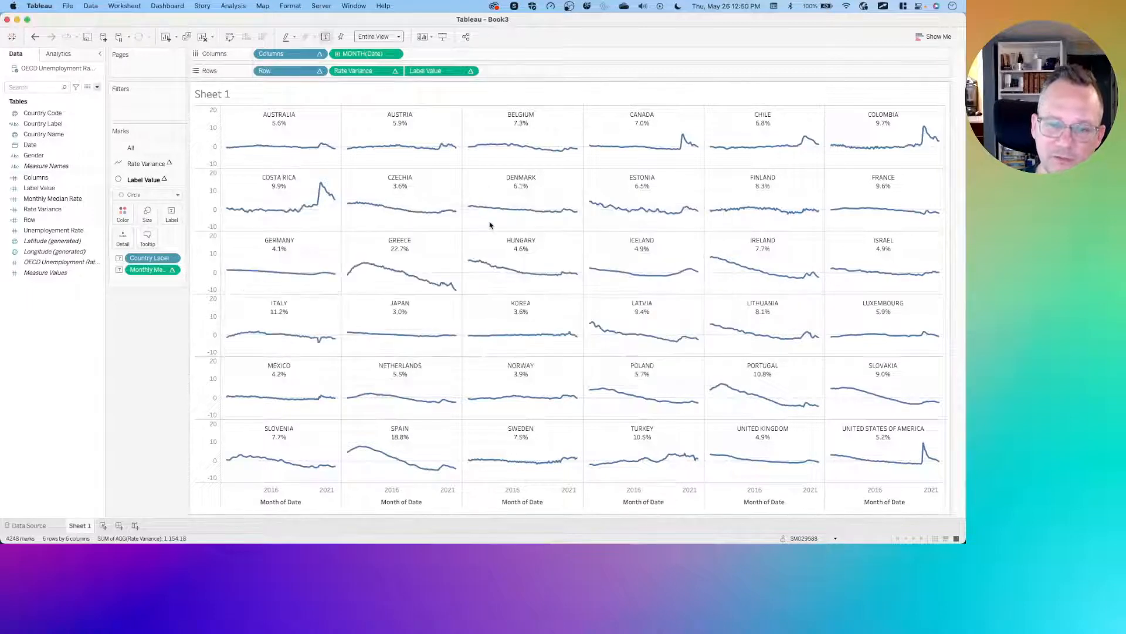
- Duplicate Monthly Median Rate and edit the copy into Monthly Min Rate, changing WINDOW_MEDIAN to WINDOW_MIN
left_click(51, 198)
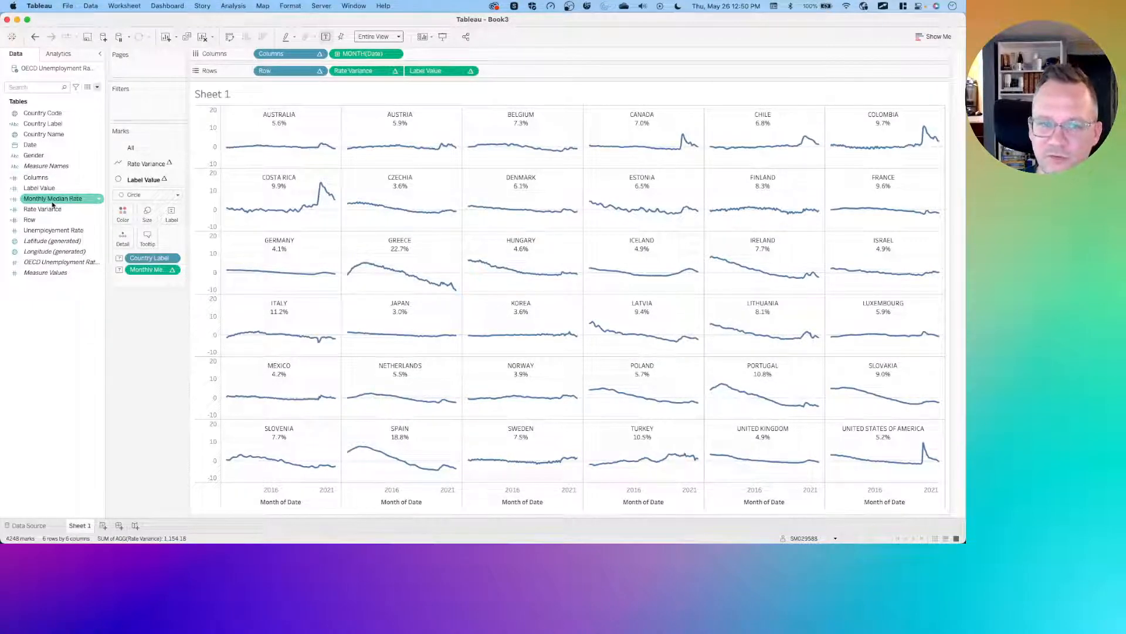
right_click(52, 204)
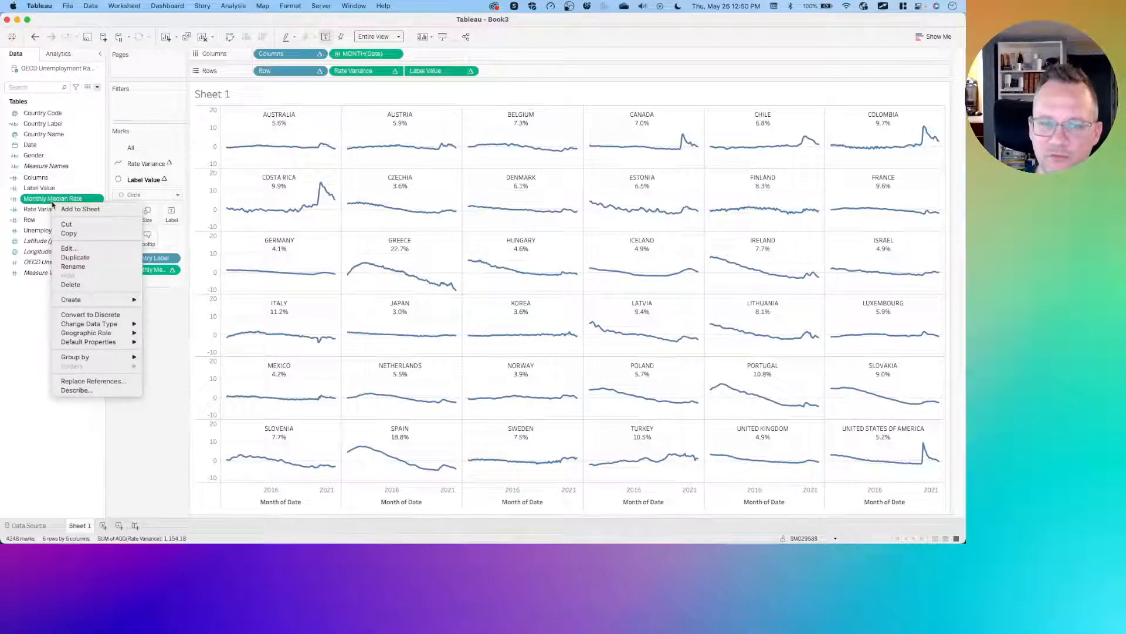
left_click(93, 258)
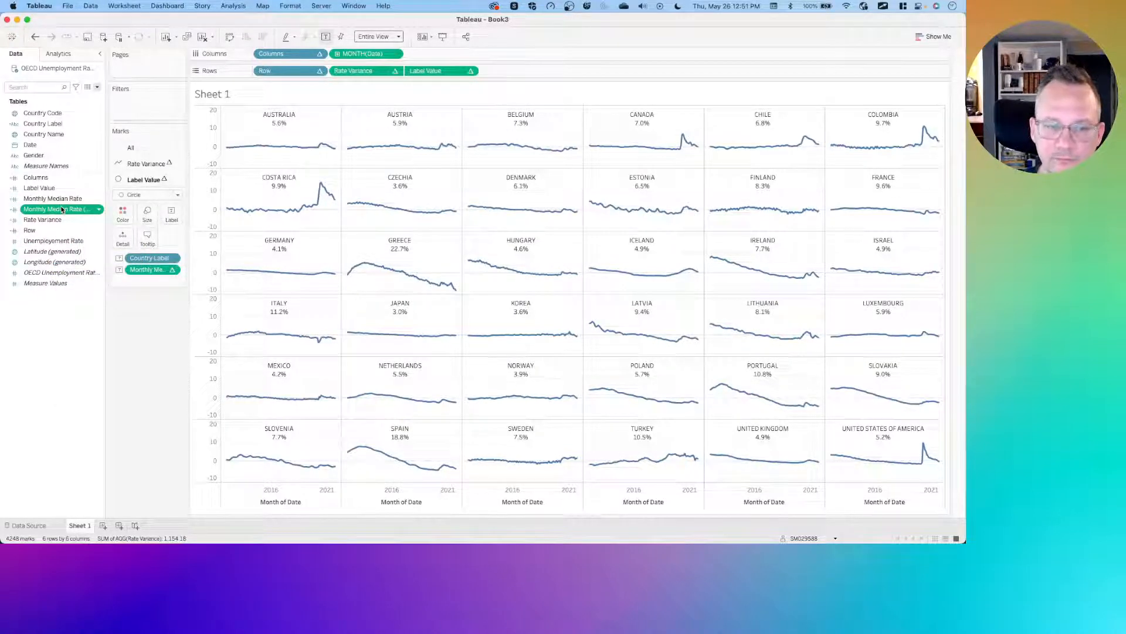
right_click(39, 212)
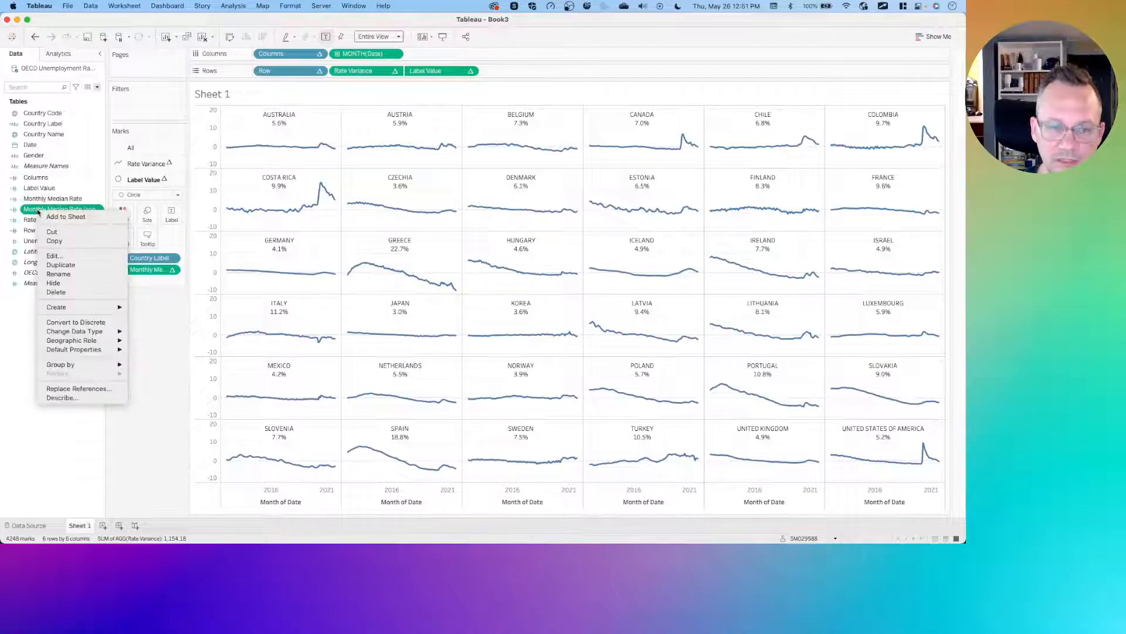
left_click(54, 255)
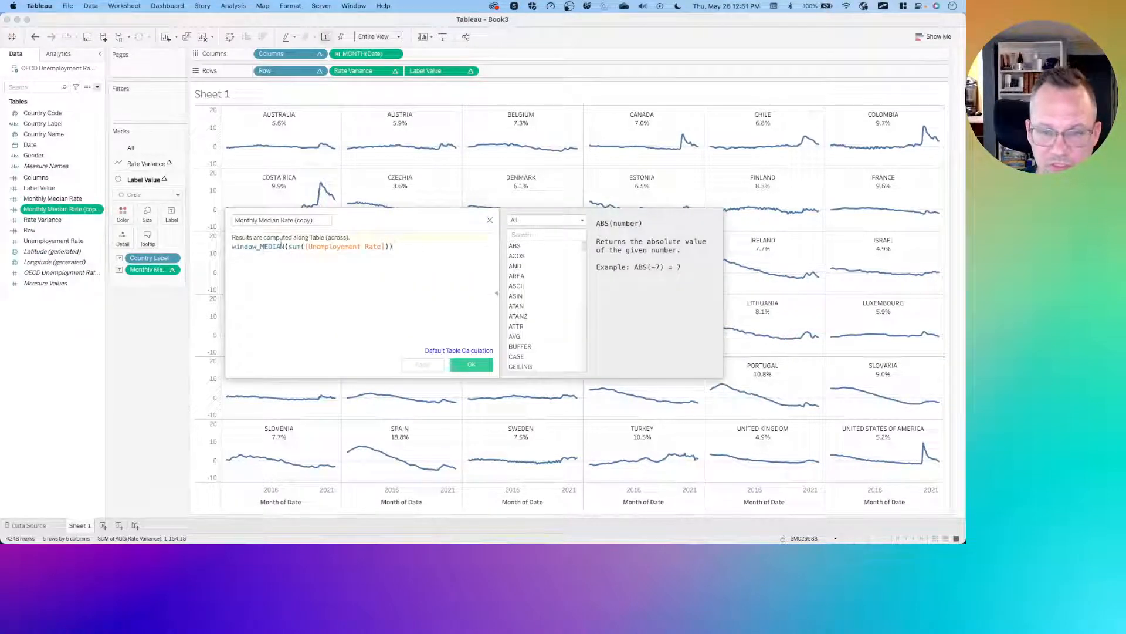
left_click_drag(285, 246, 260, 246)
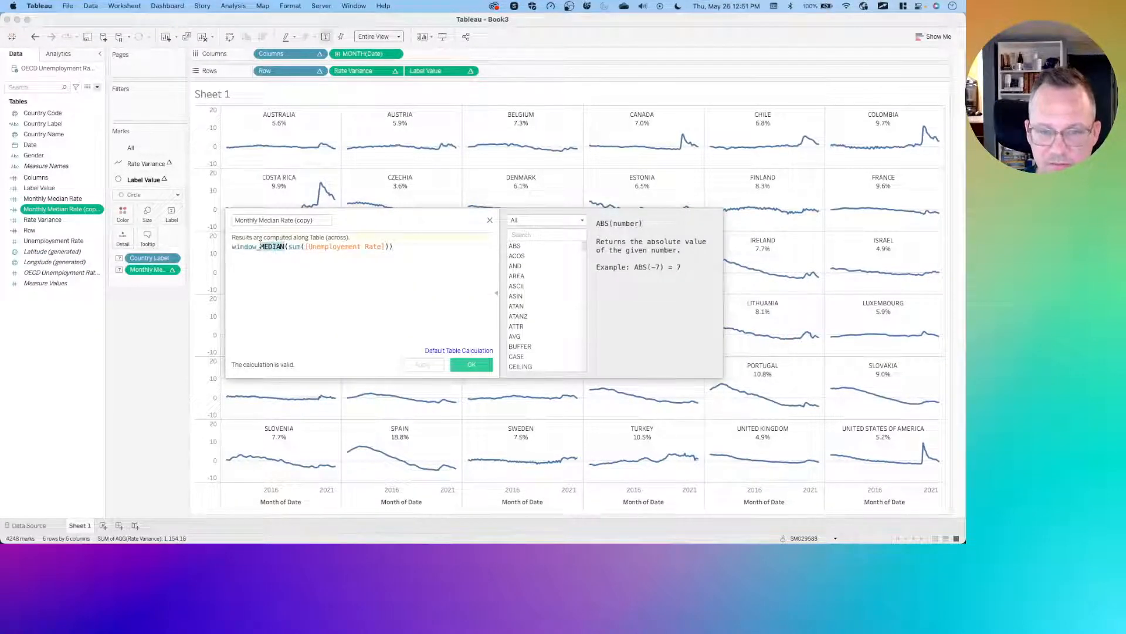
type("Min")
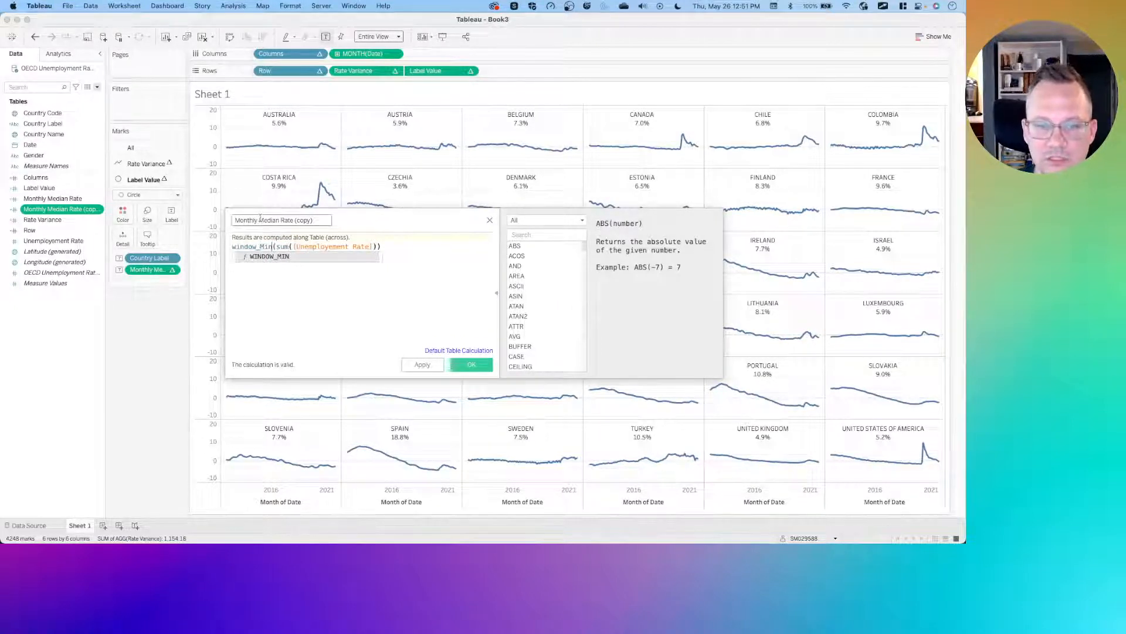
left_click_drag(259, 219, 278, 219)
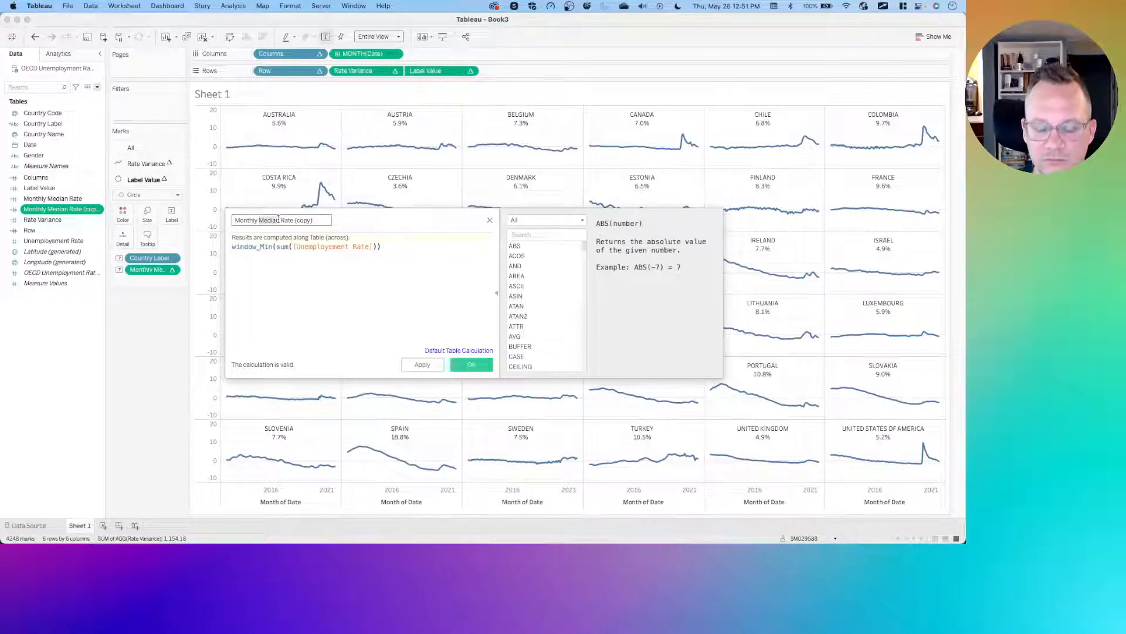
type("Min")
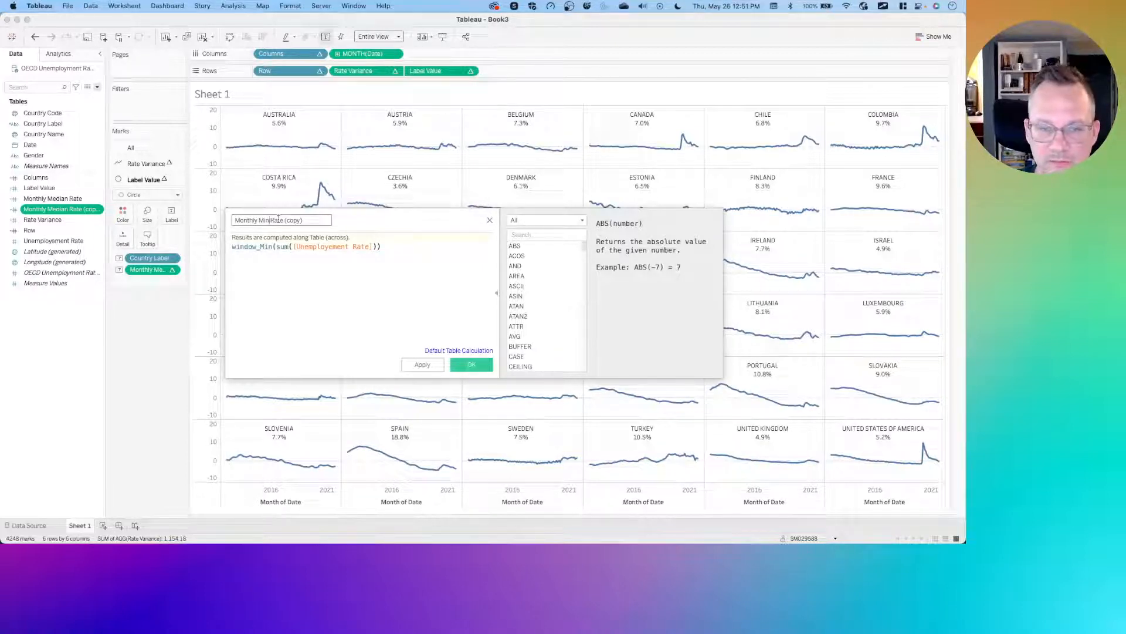
key("BackSpace")
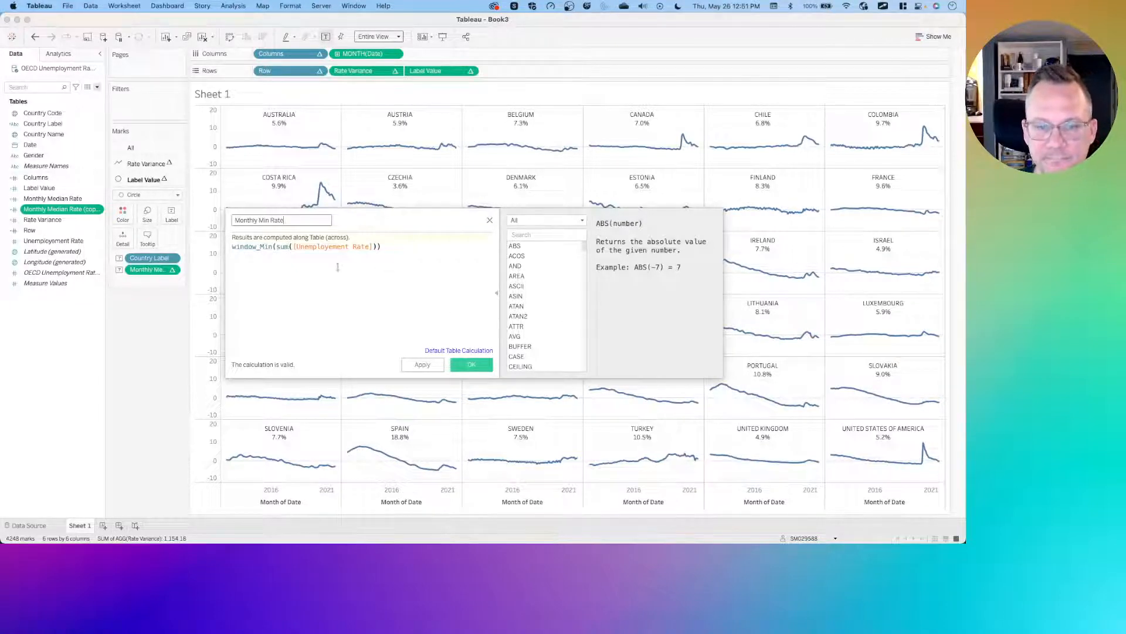
left_click(482, 367)
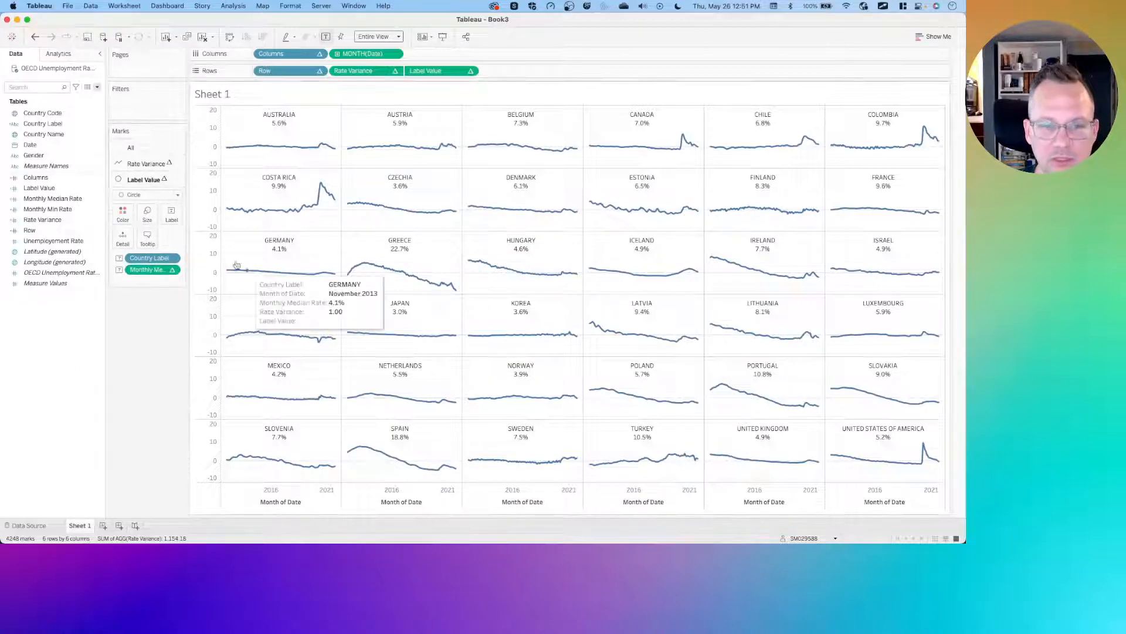
- Add Monthly Min Rate to the label of the Label Value marks
left_click(53, 210)
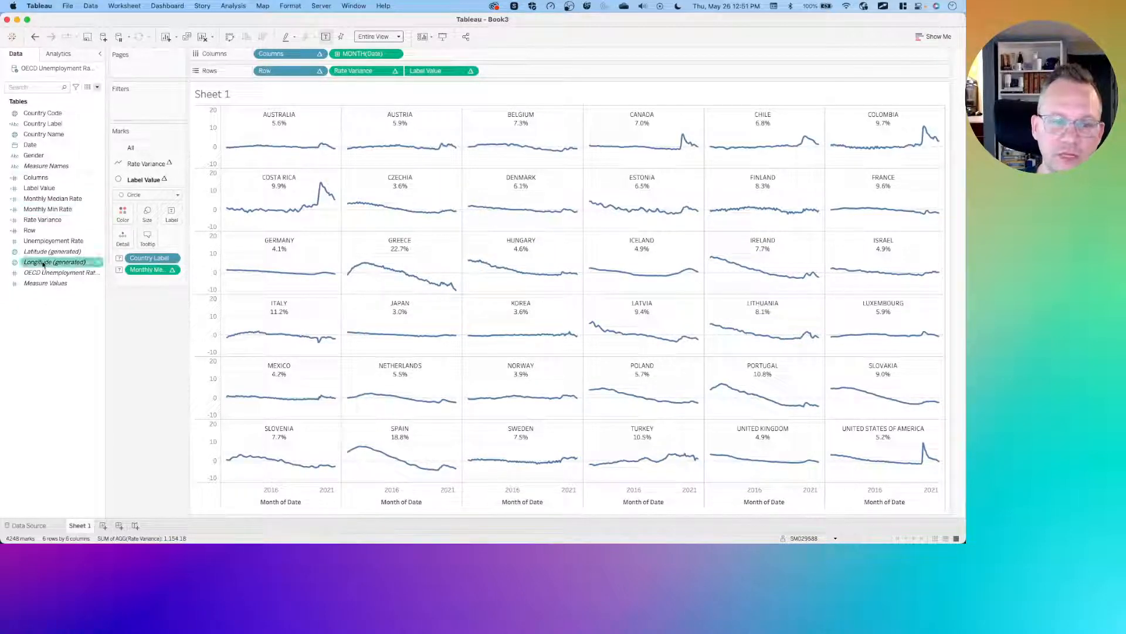
left_click_drag(52, 209, 171, 216)
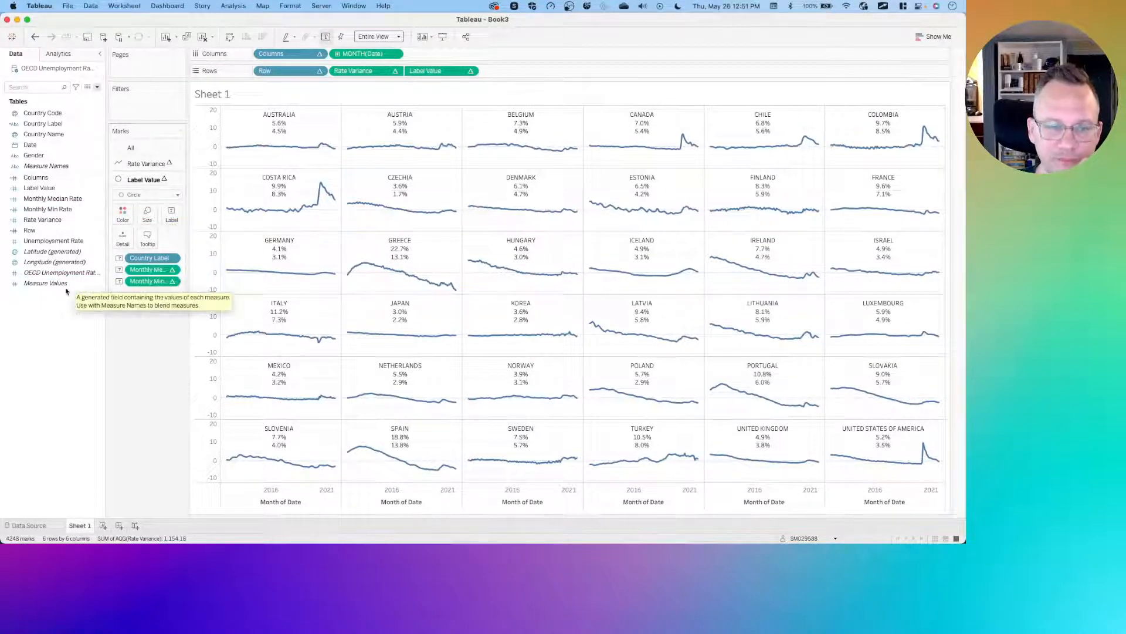
- Duplicate Monthly Min Rate and rename the copy Monthly Max Rate
left_click(56, 209)
right_click(56, 209)
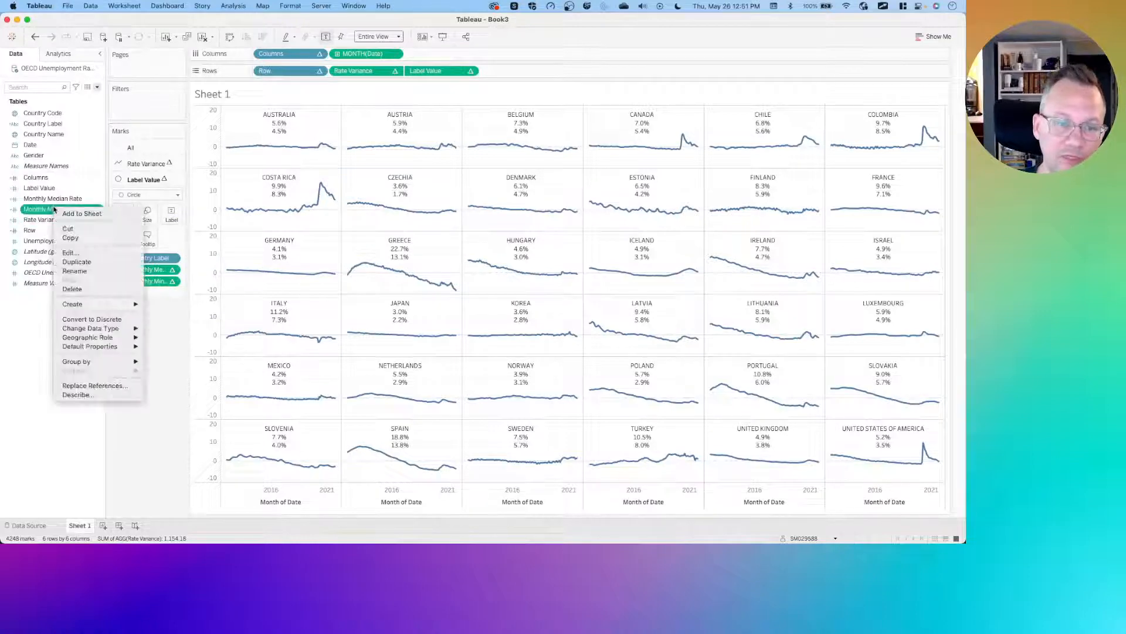
left_click(73, 262)
right_click(59, 222)
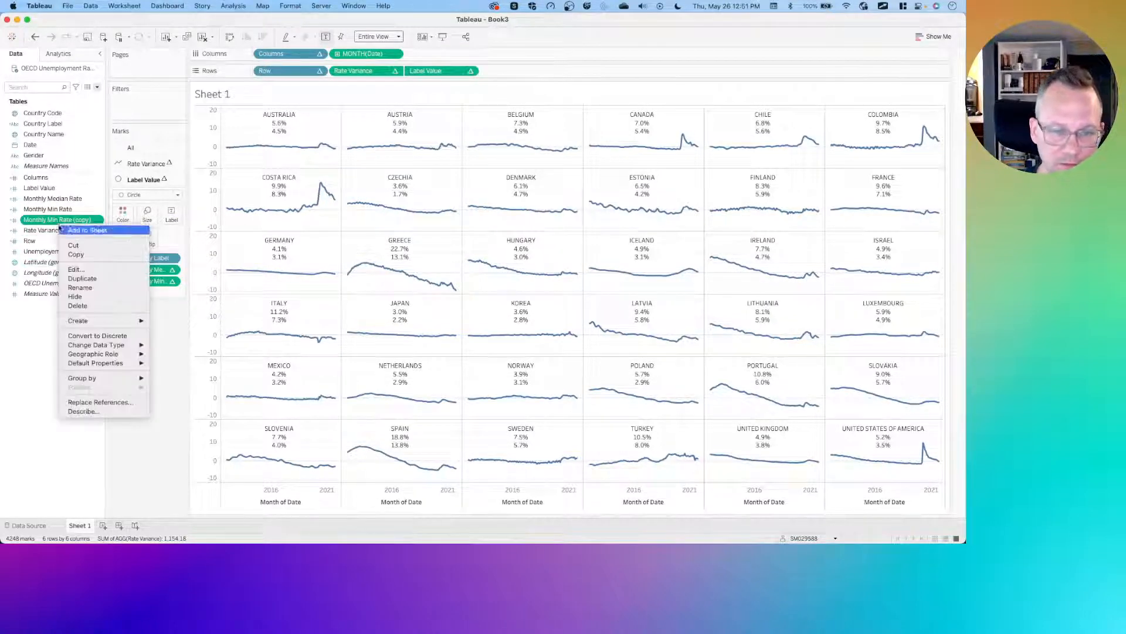
left_click(77, 271)
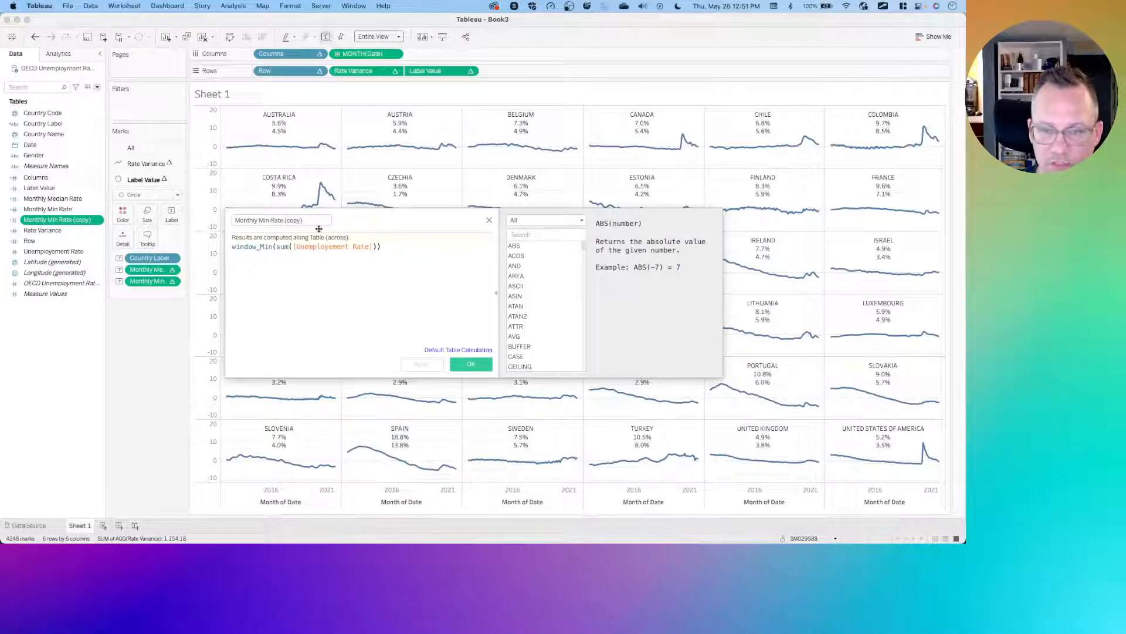
left_click(269, 219)
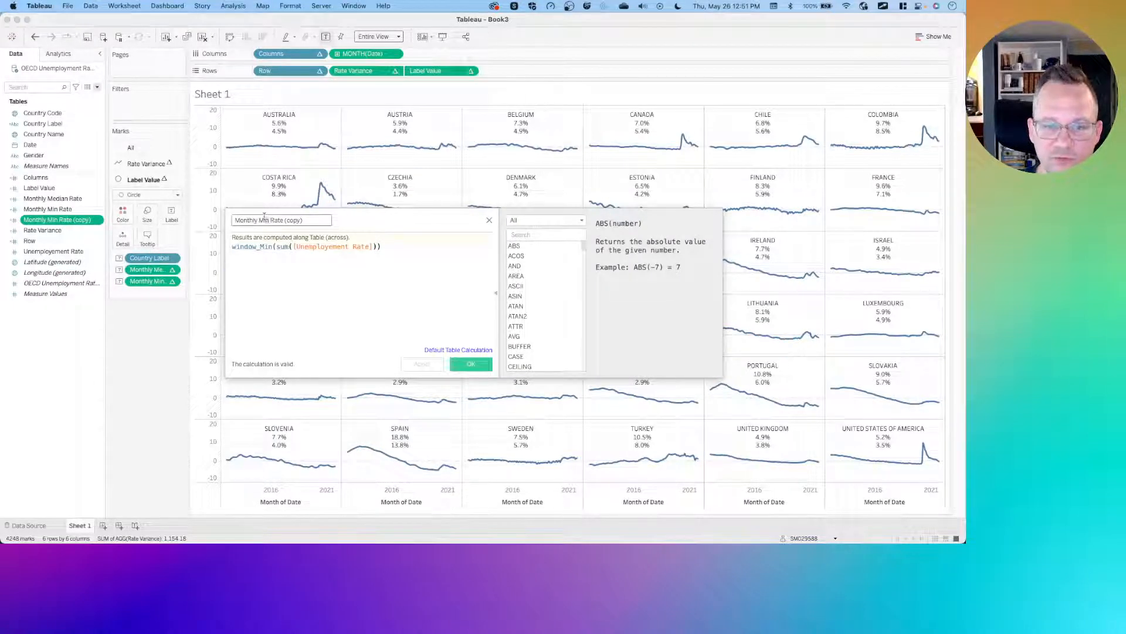
double_click(264, 220)
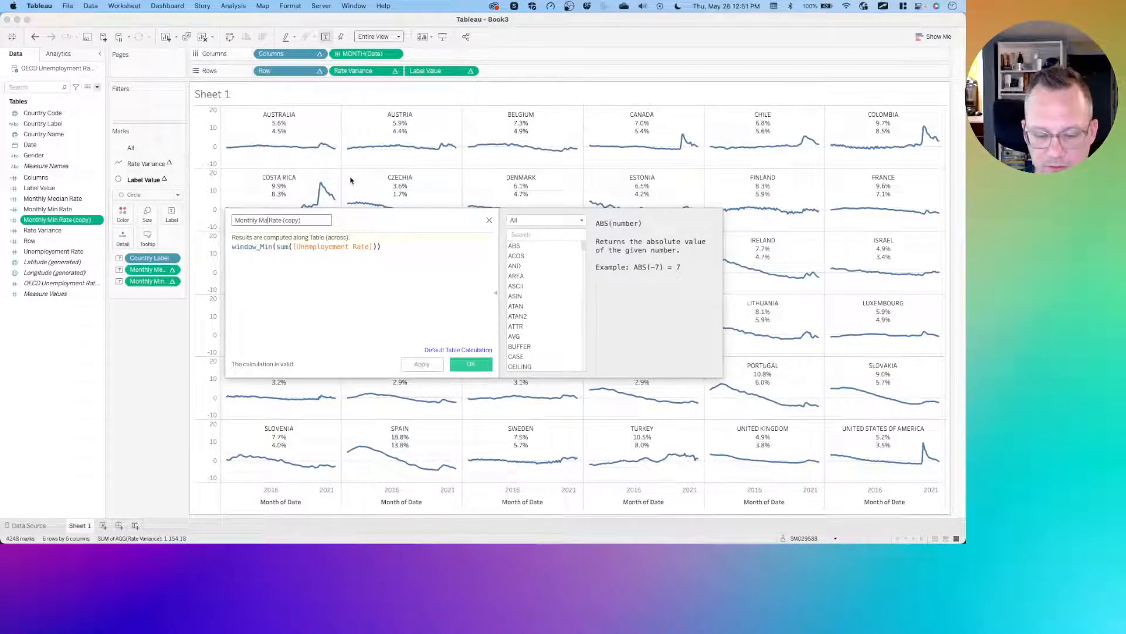
type("Max")
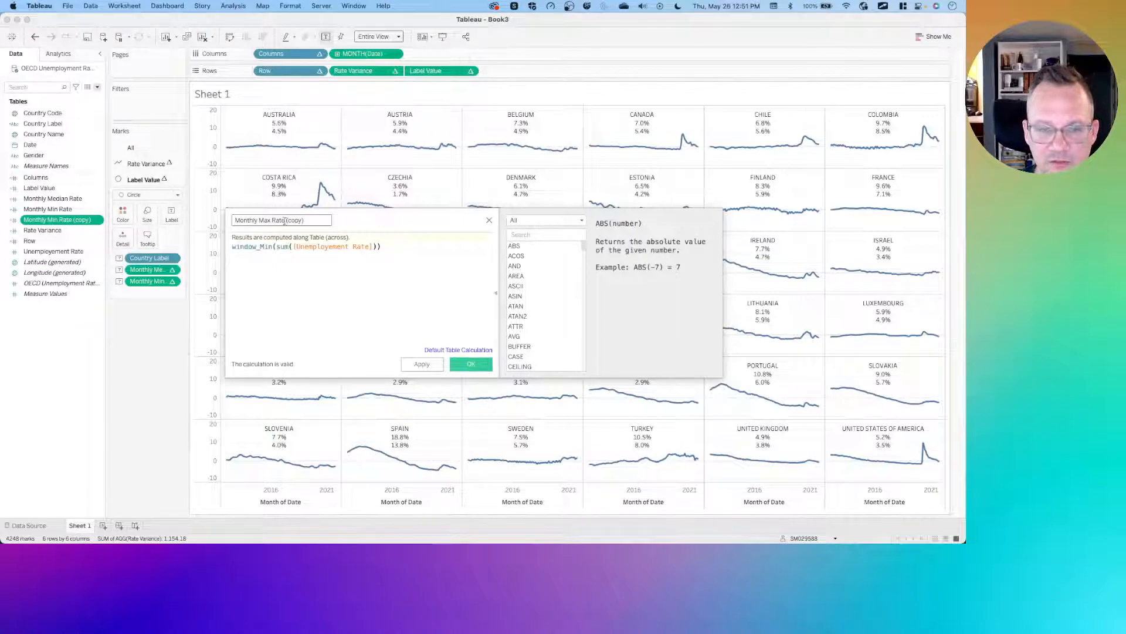
left_click_drag(286, 220, 304, 220)
key("BackSpace")
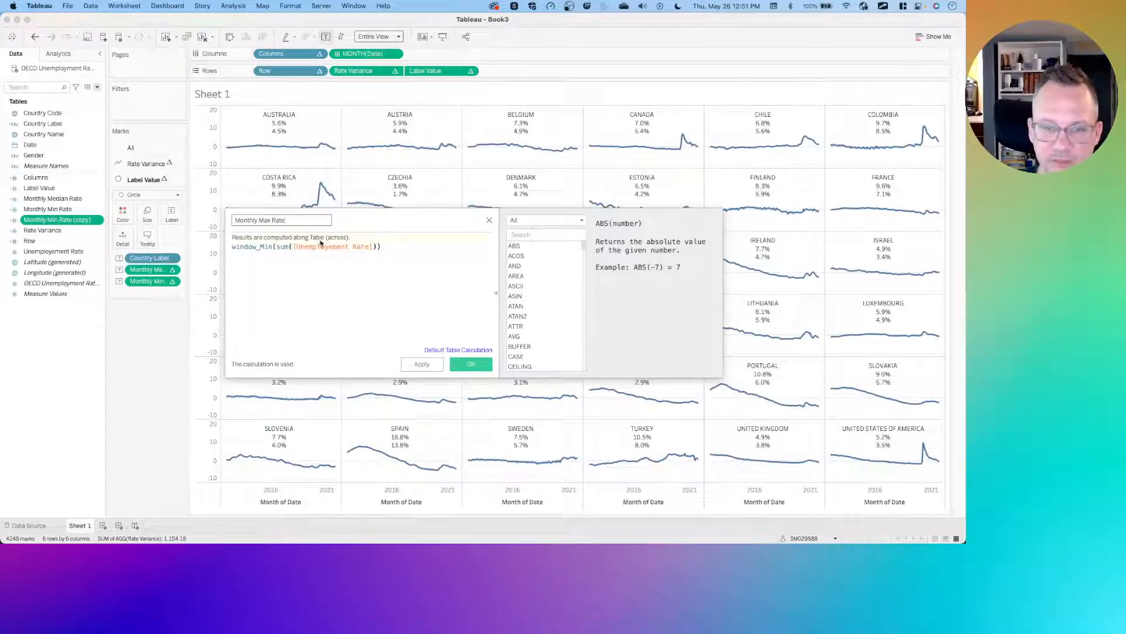
- Change the Monthly Max Rate formula to use WINDOW_MAX instead of WINDOW_MIN and save the calculation
double_click(266, 247)
left_click(265, 247)
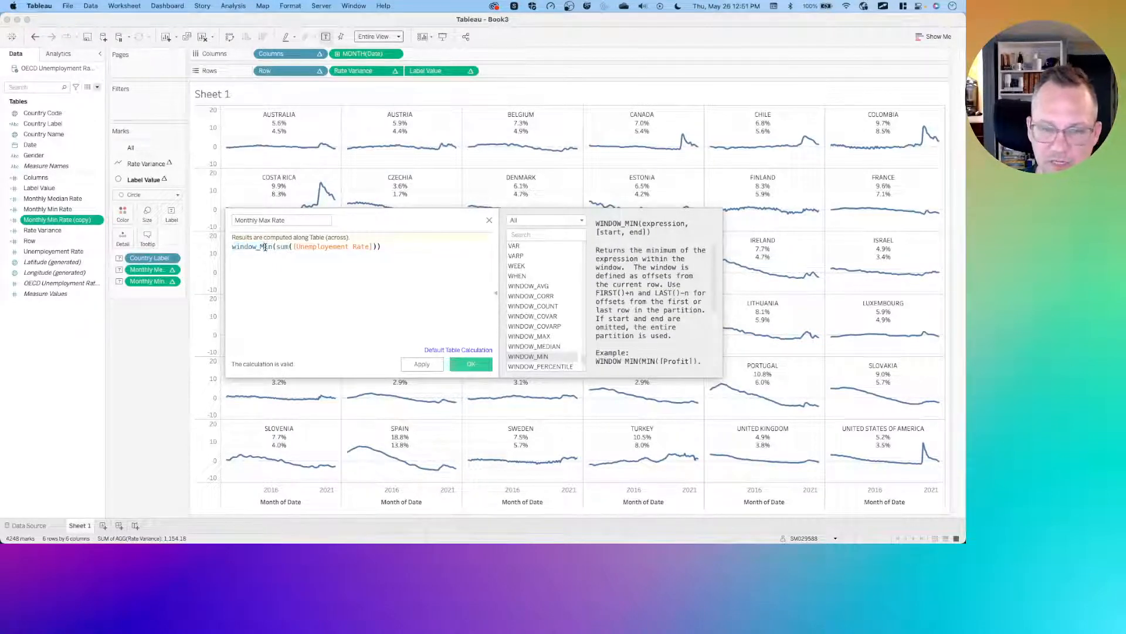
key("Delete")
key("Delete")
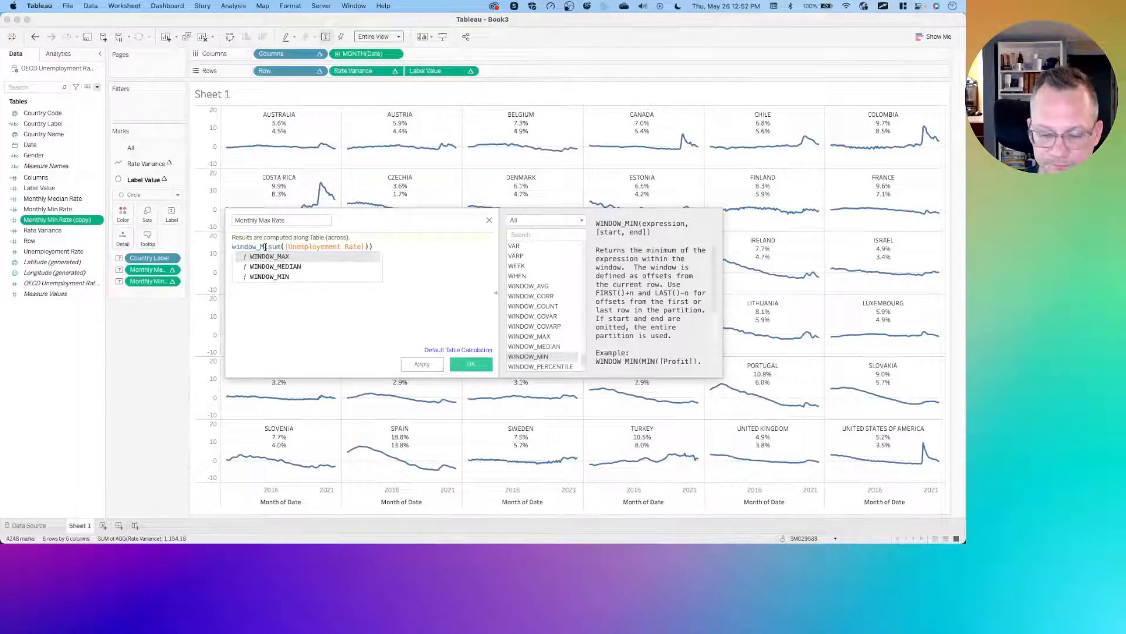
type("ax(")
left_click(282, 286)
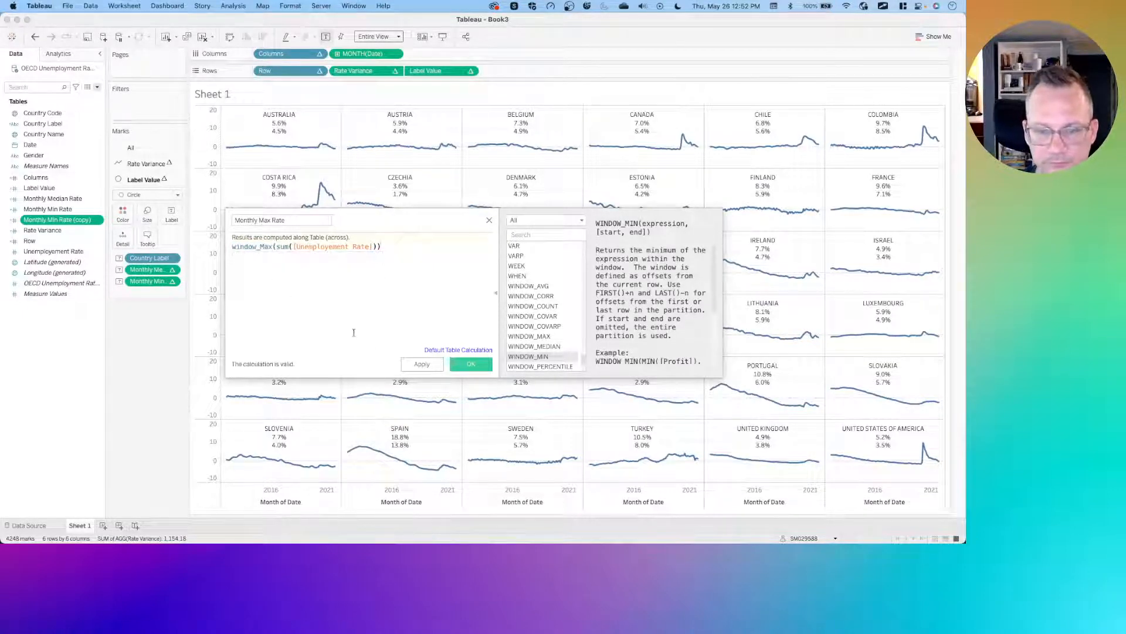
left_click(471, 364)
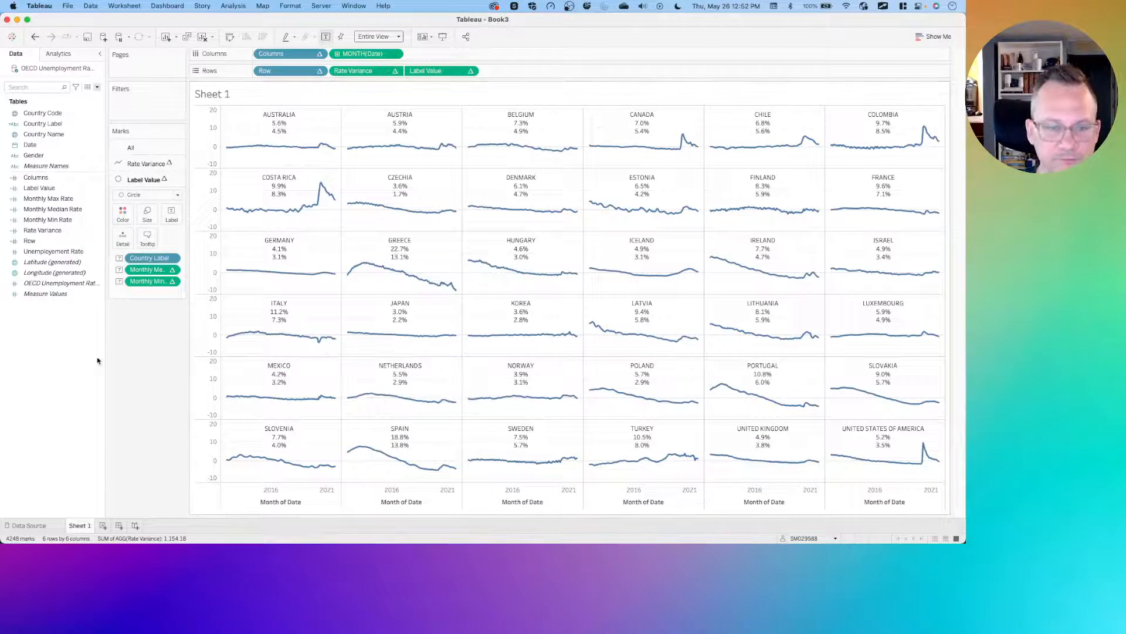
- Add Monthly Max Rate to the label of the Label Value marks
left_click_drag(57, 202, 169, 215)
left_click(169, 215)
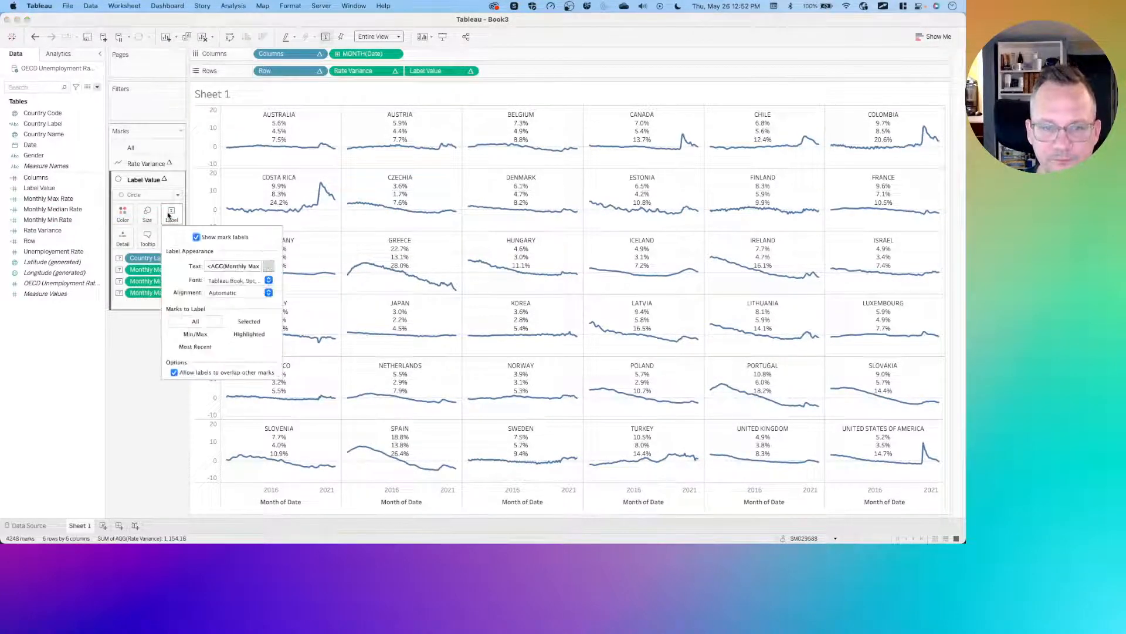
left_click(269, 268)
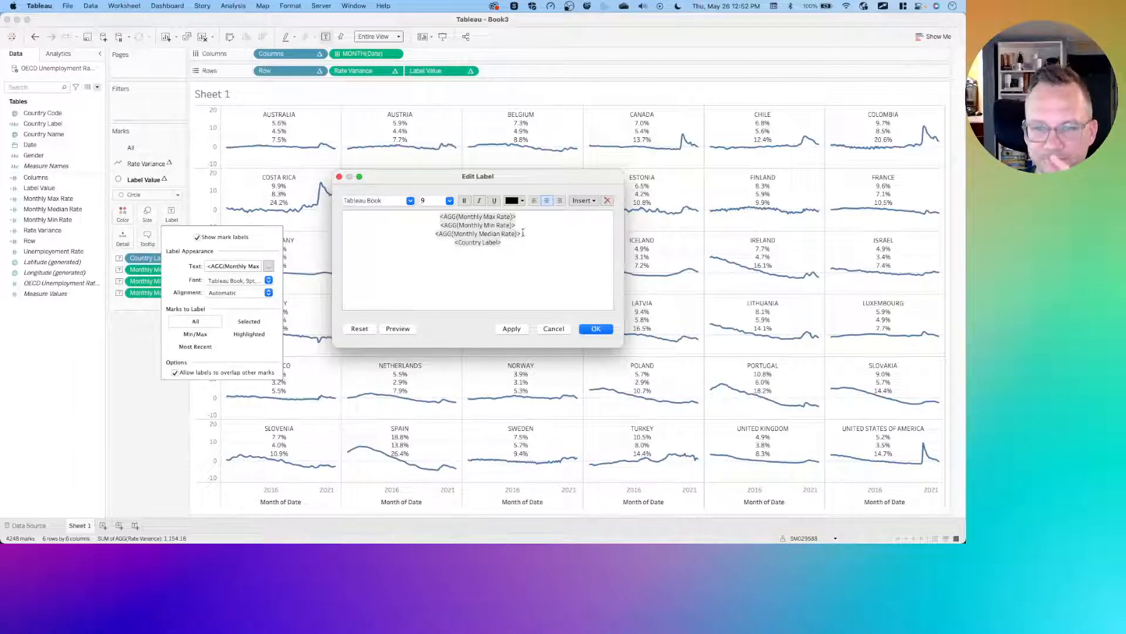
left_click(553, 329)
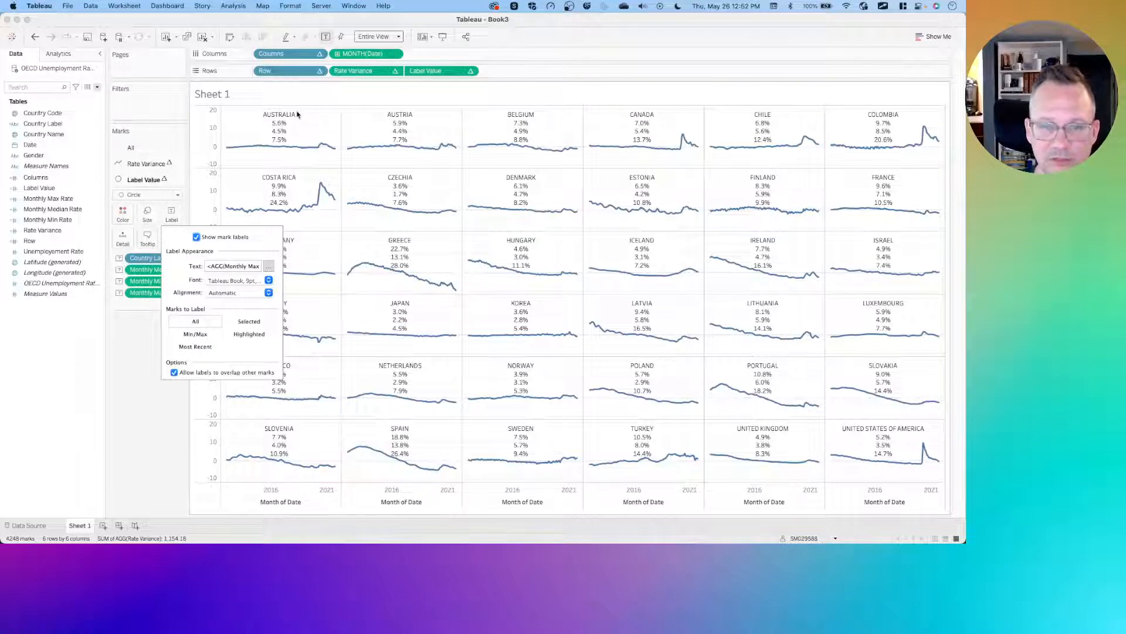
- Reorder the label text with Country Label first, the median next, min and max on one line, and centre it
mouse_move(289, 120)
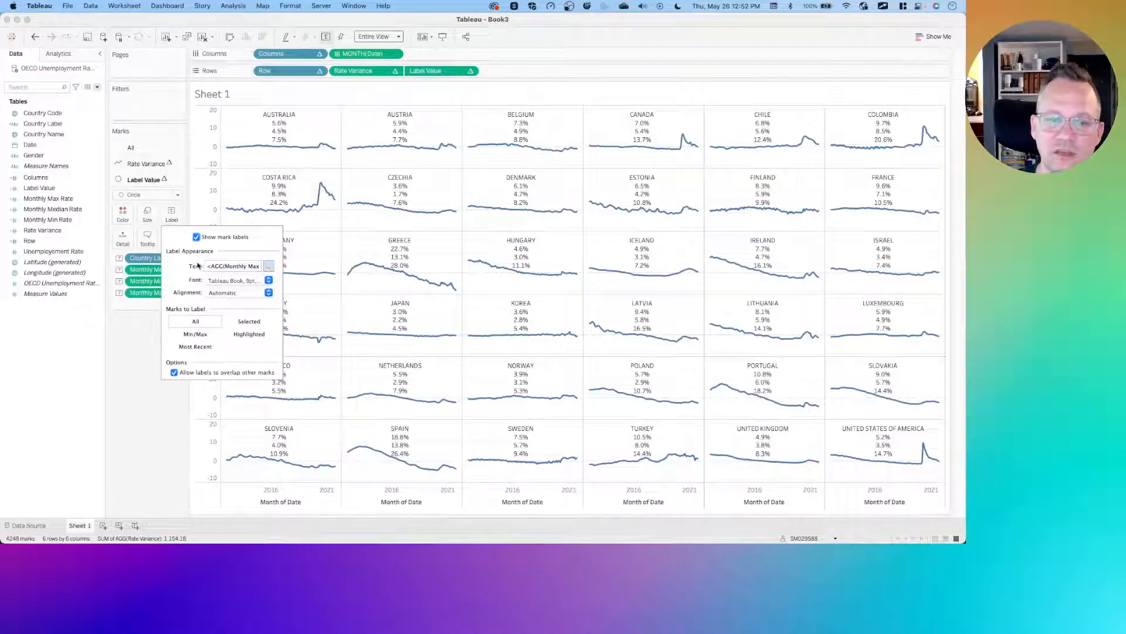
left_click(269, 267)
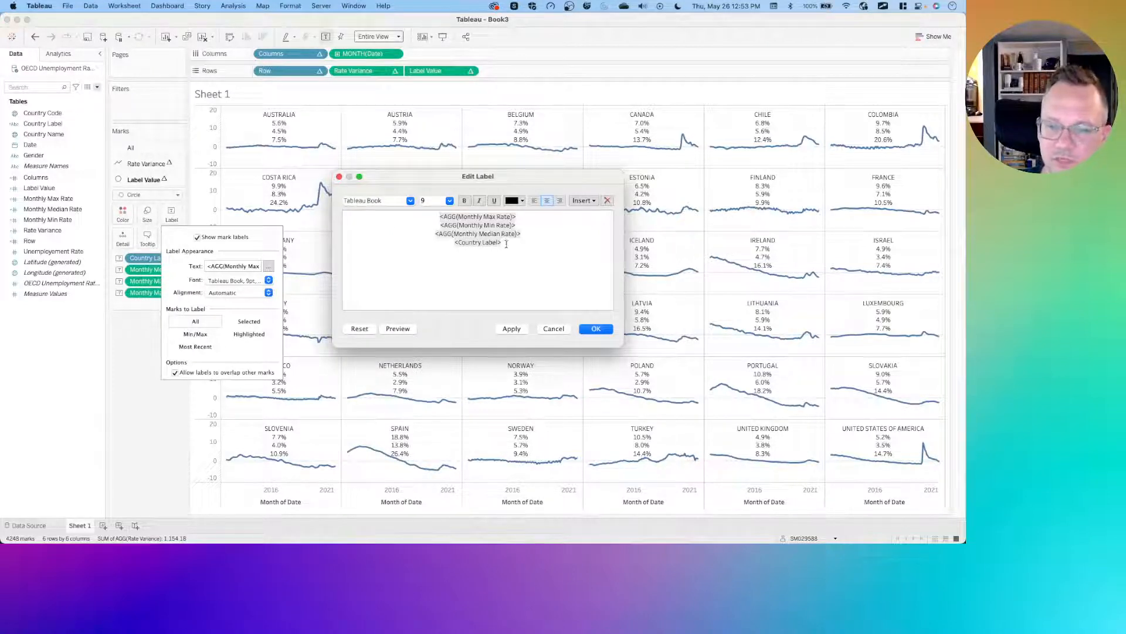
left_click_drag(507, 244, 392, 225)
key("Return")
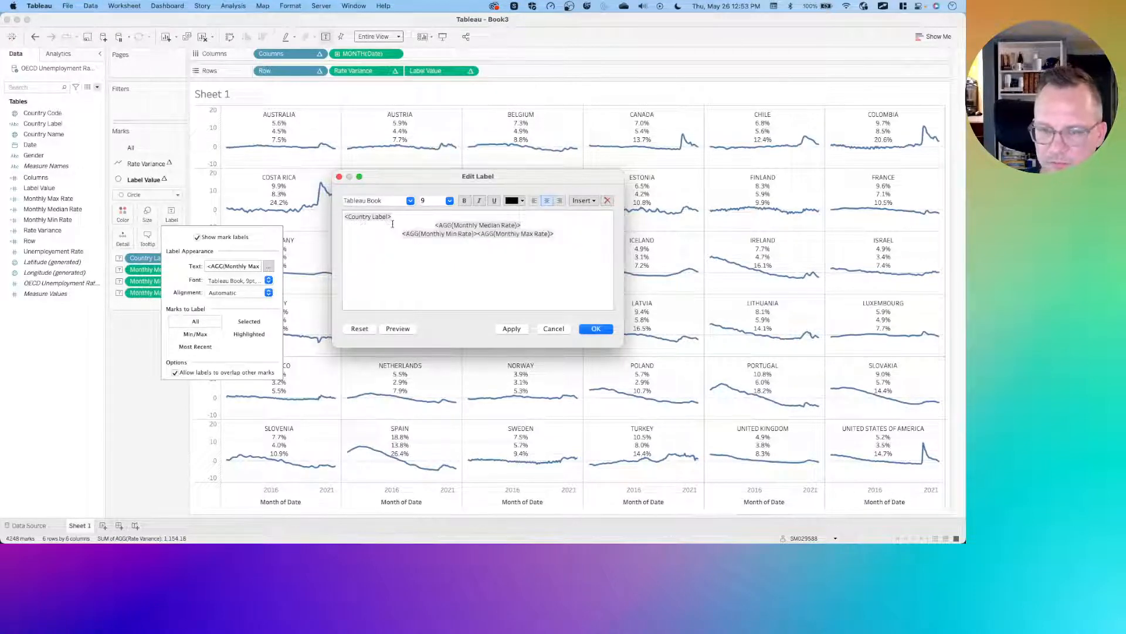
left_click(393, 217)
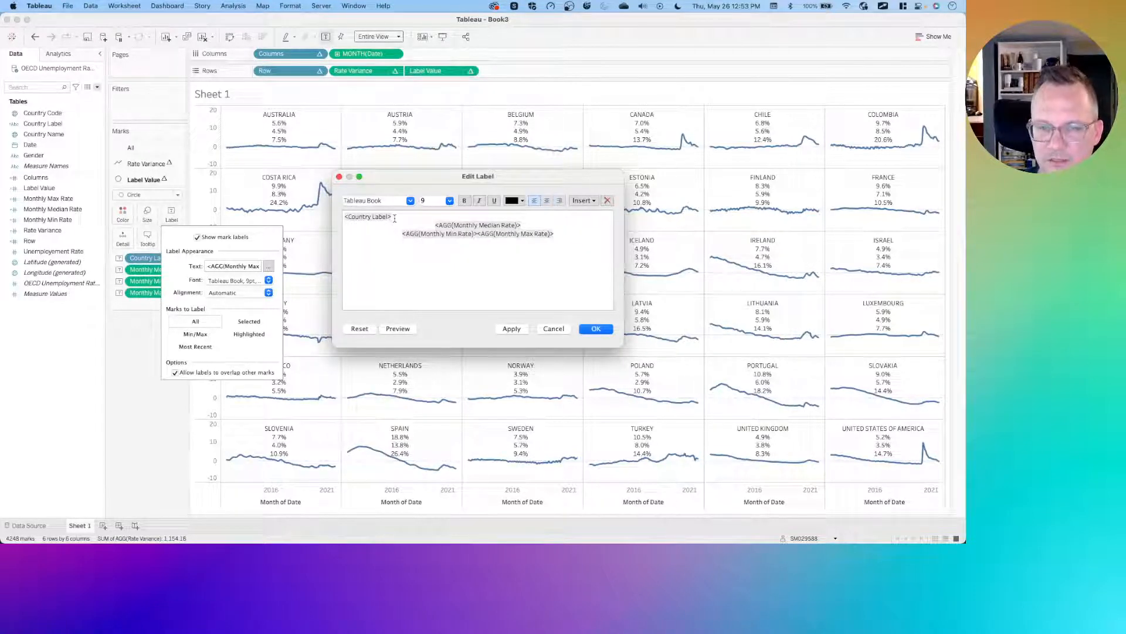
left_click(546, 200)
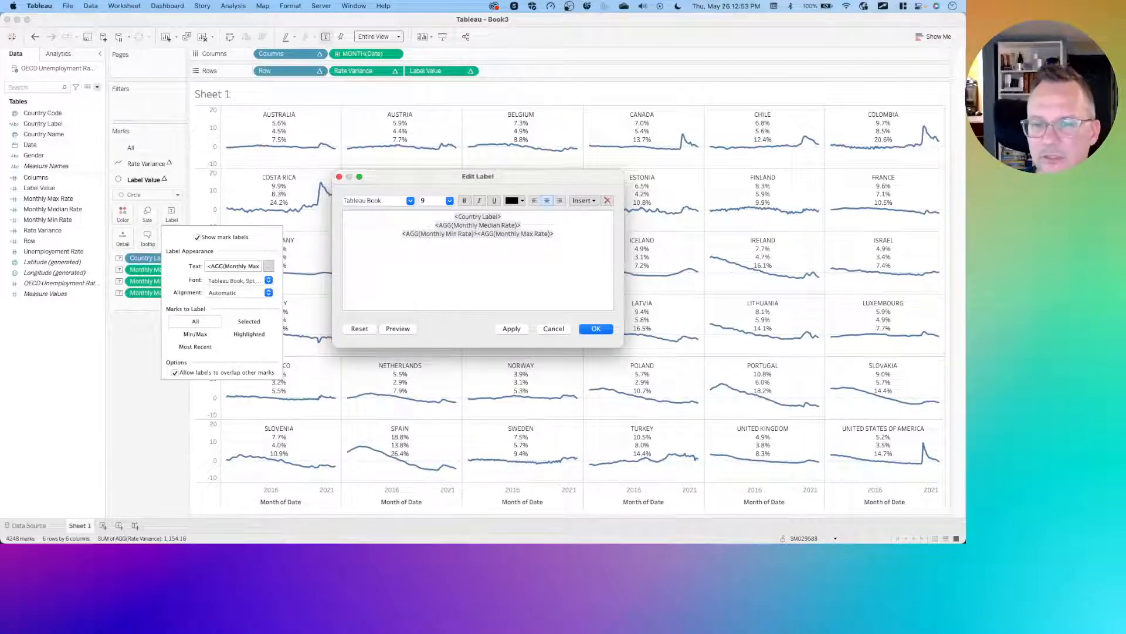
- Set the Country Label line's font to Tableau Medium
double_click(468, 216)
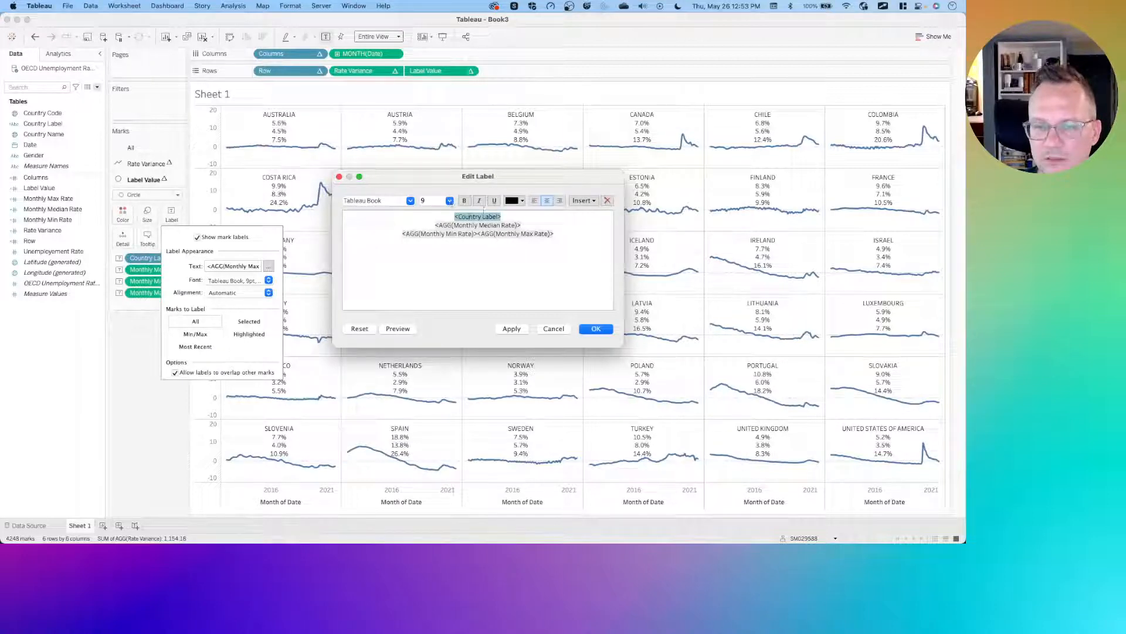
left_click(411, 201)
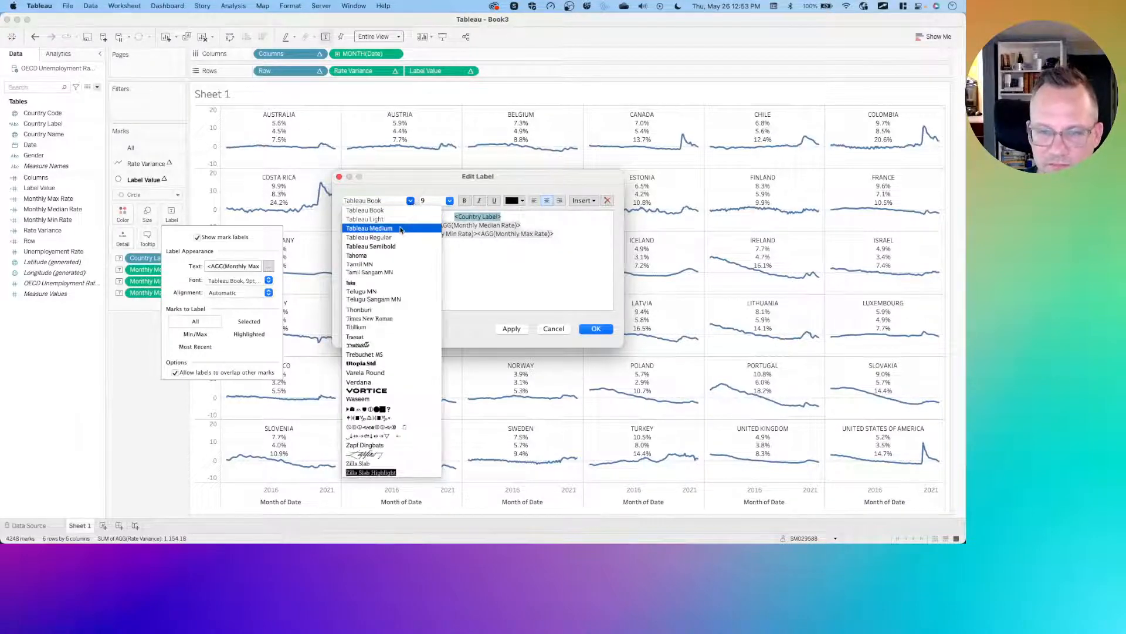
left_click(410, 222)
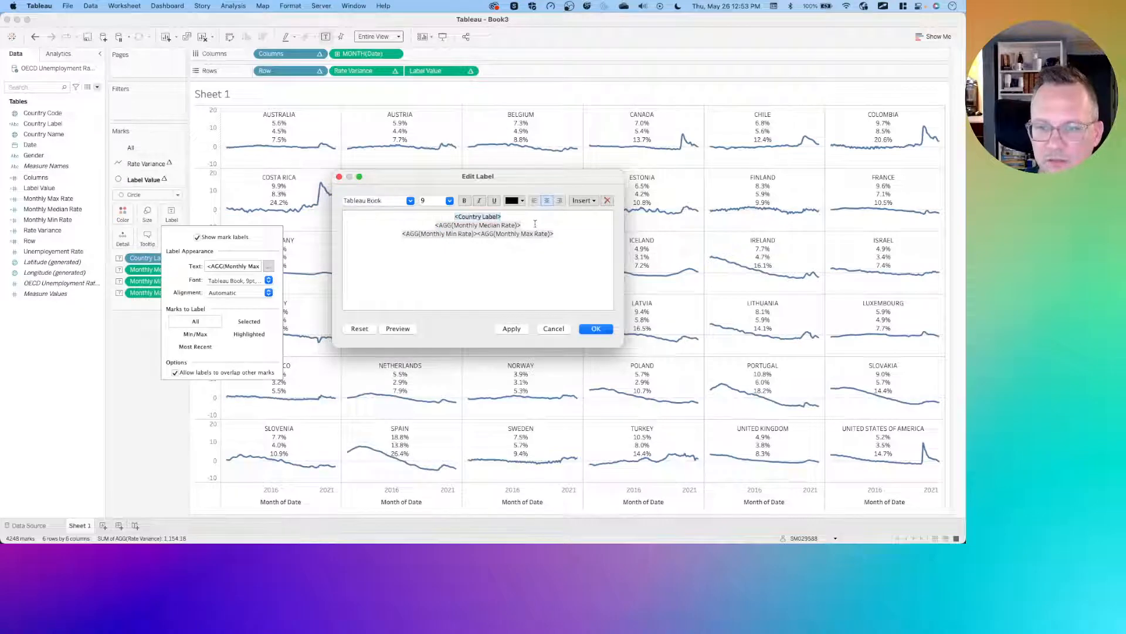
- Set the median and min–max label lines to font size 8
left_click_drag(524, 224, 581, 236)
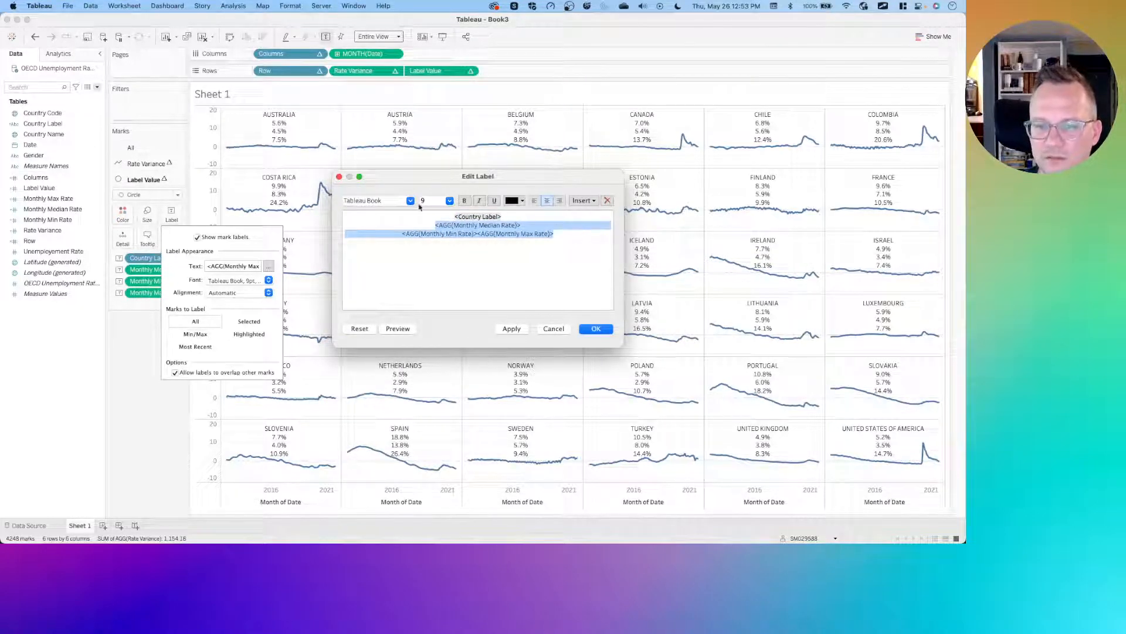
left_click(449, 201)
left_click(434, 221)
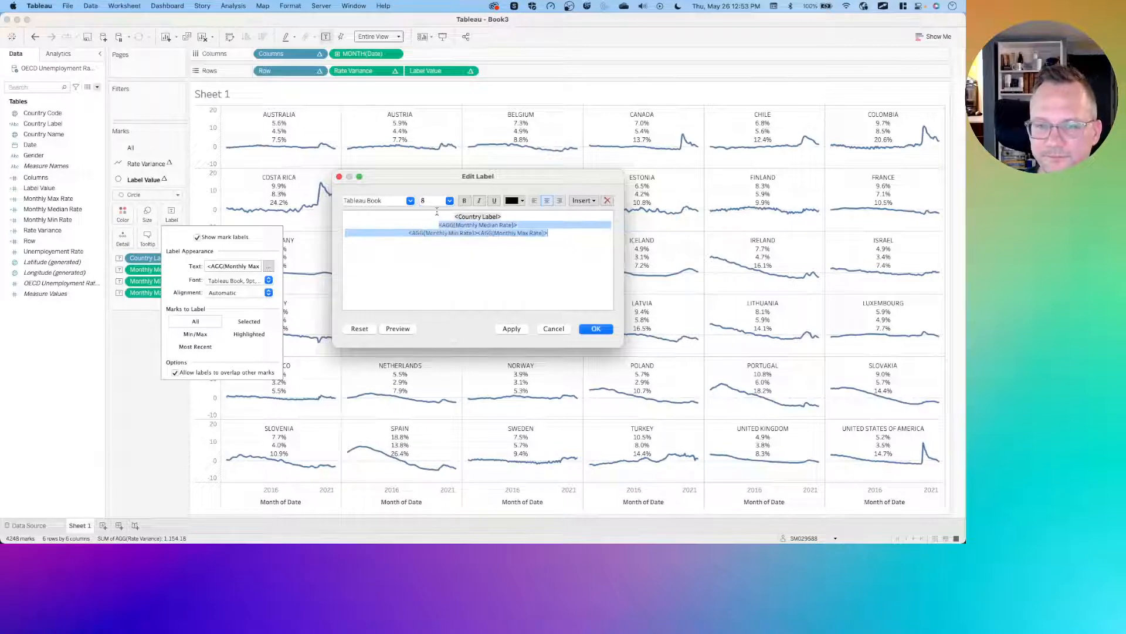
left_click(553, 256)
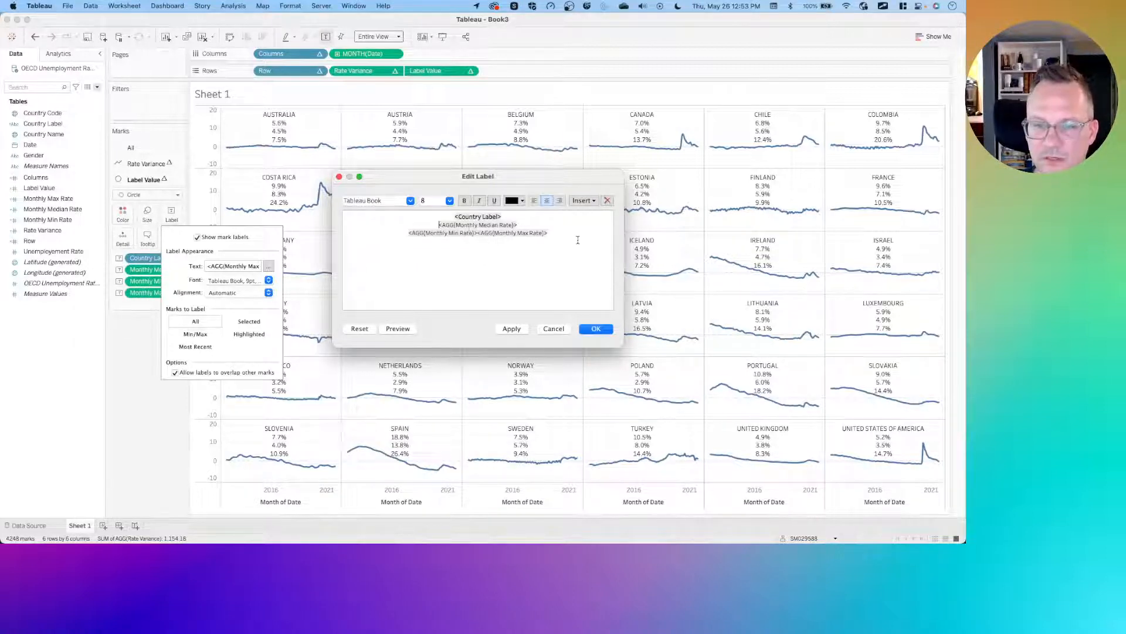
- Compare with the reference solution and prefix the median line with "overall median:"
key("ctrl+Left")
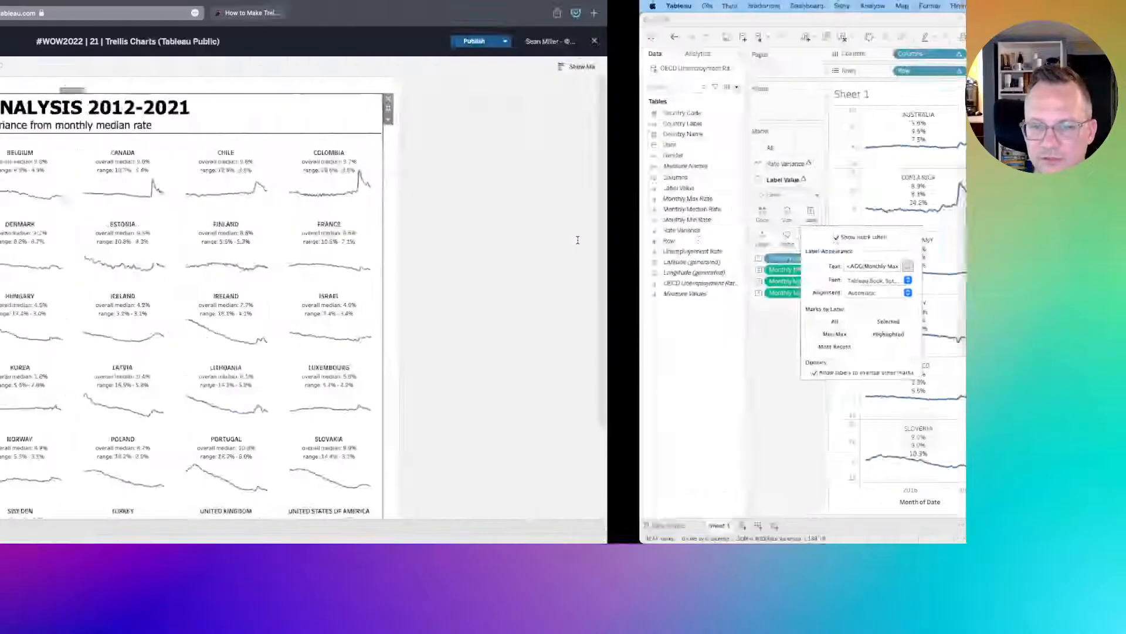
key("ctrl+Right")
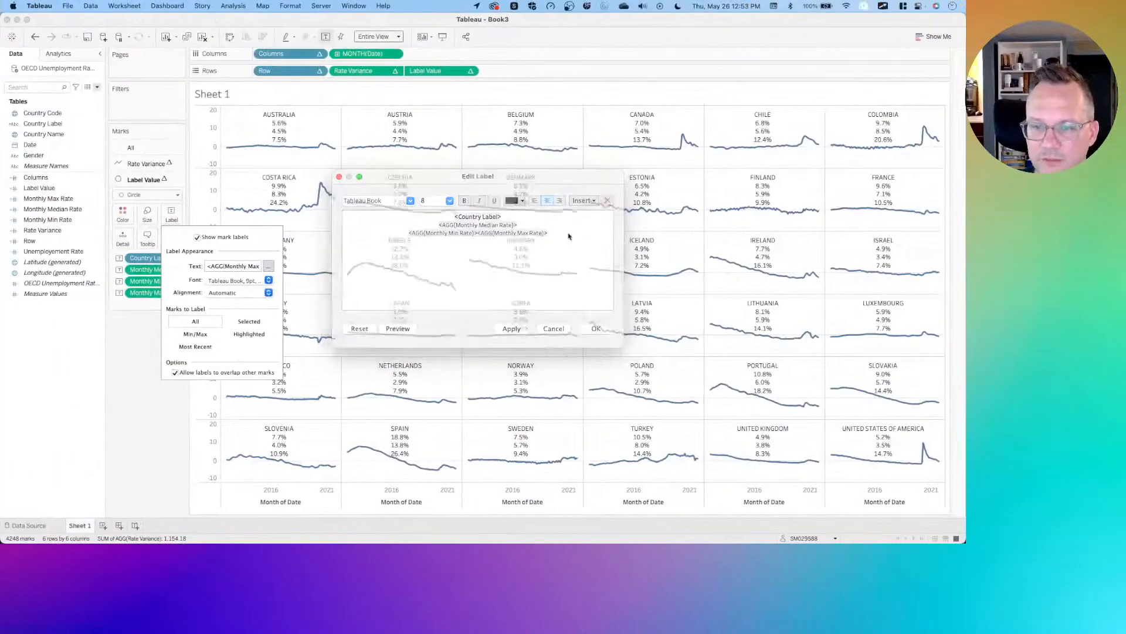
type("overall me")
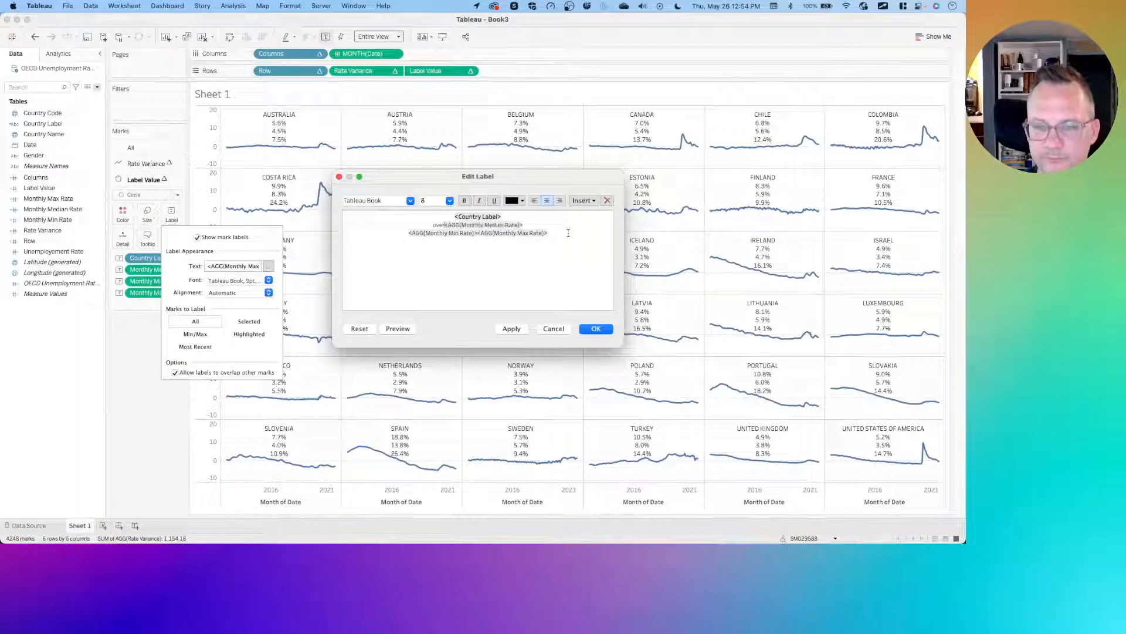
type("dian:")
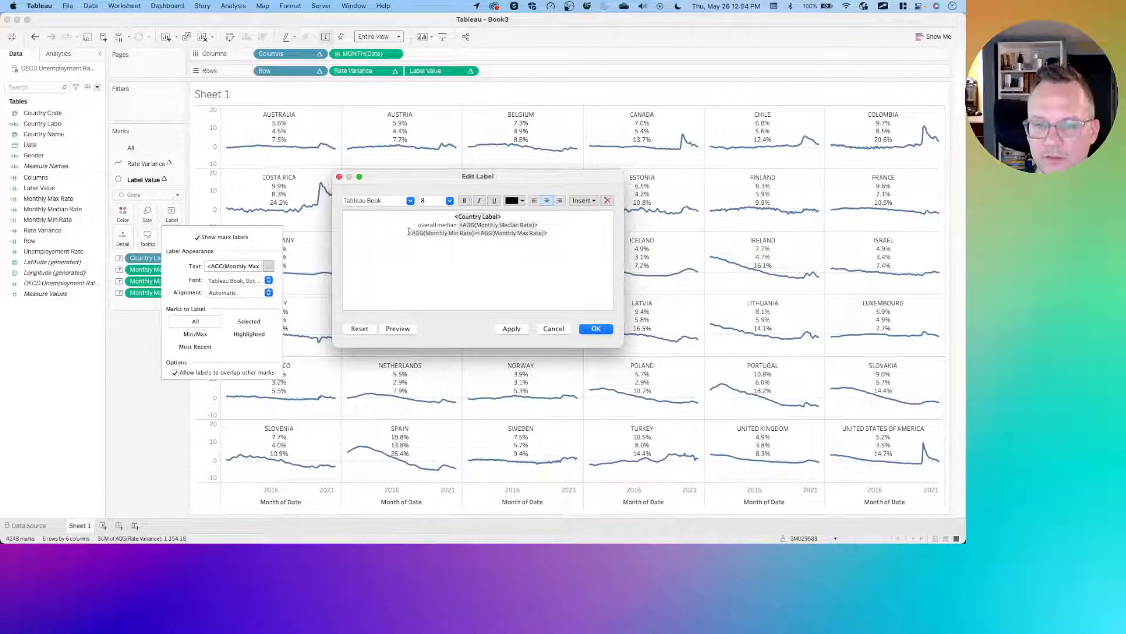
- Prefix the min–max line with "range:", put " - " between minimum and maximum, and preview the label
key("ctrl+Left")
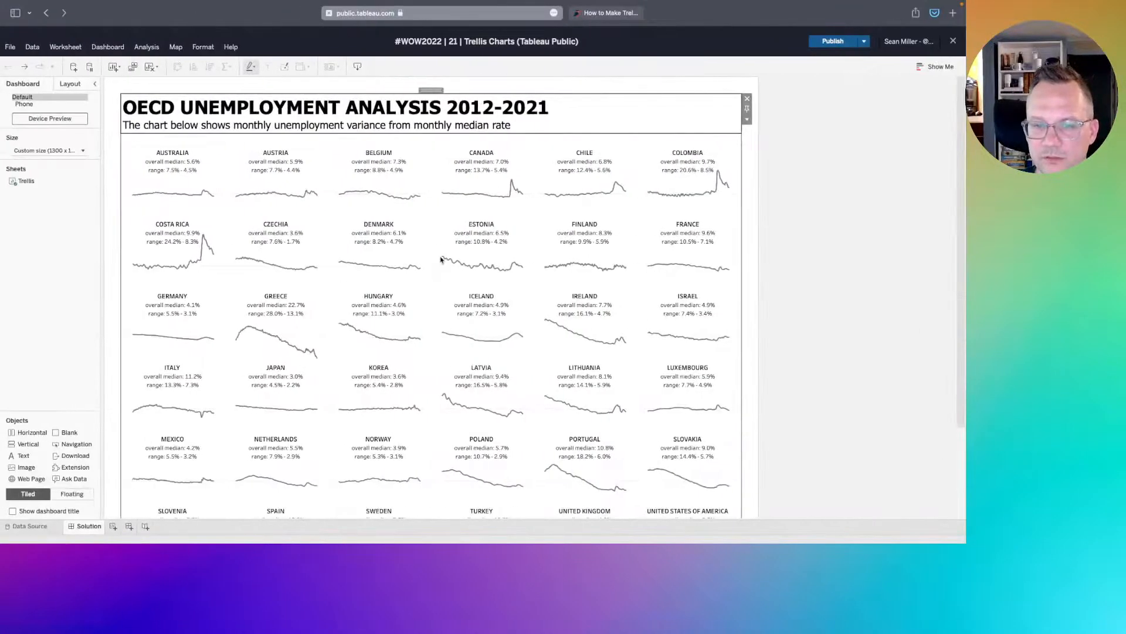
key("ctrl+Right")
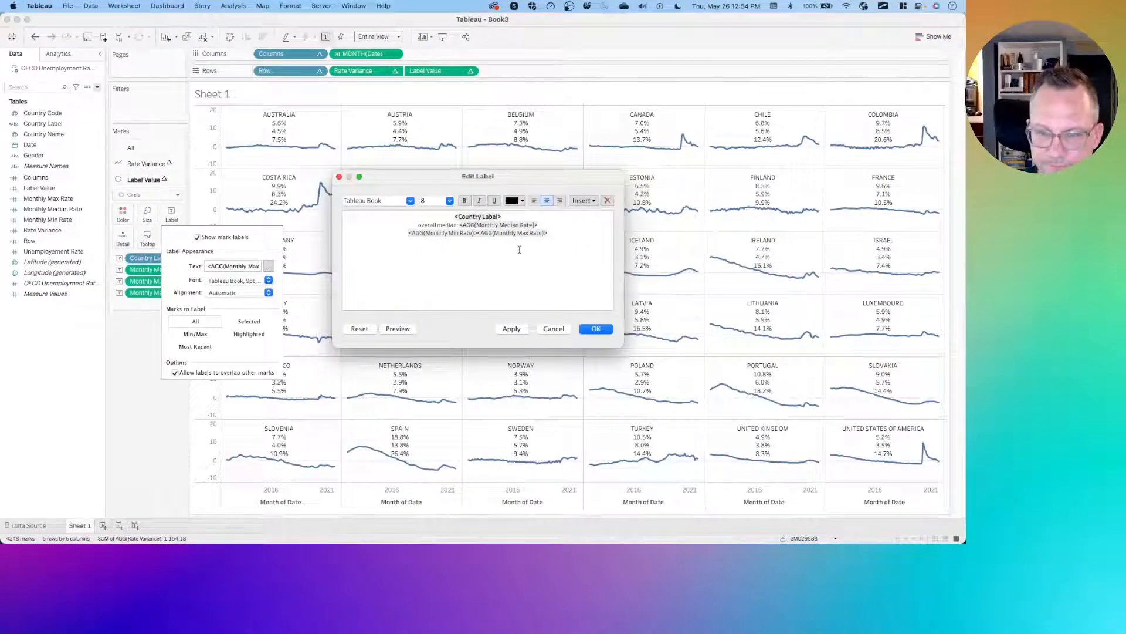
type("range")
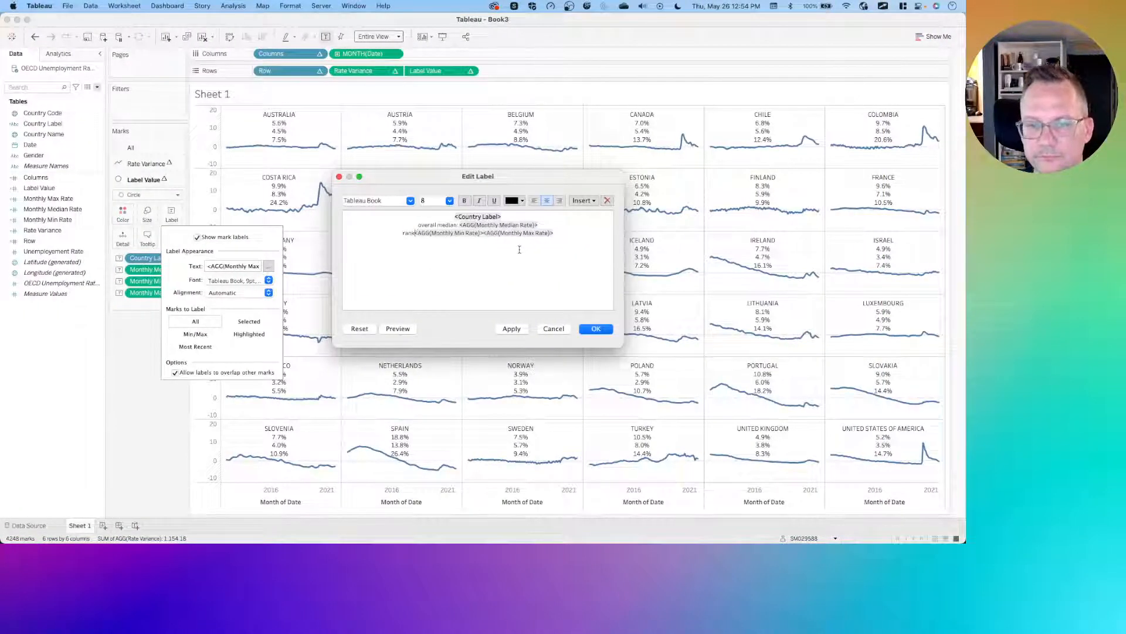
type(":")
key("shift+super+Right")
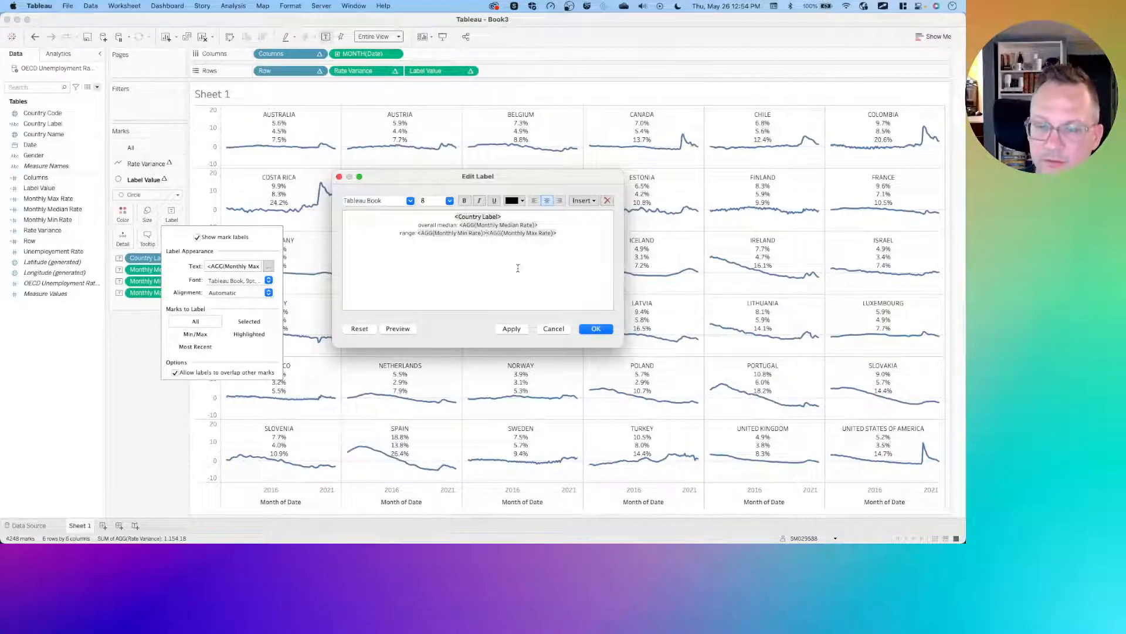
type("-")
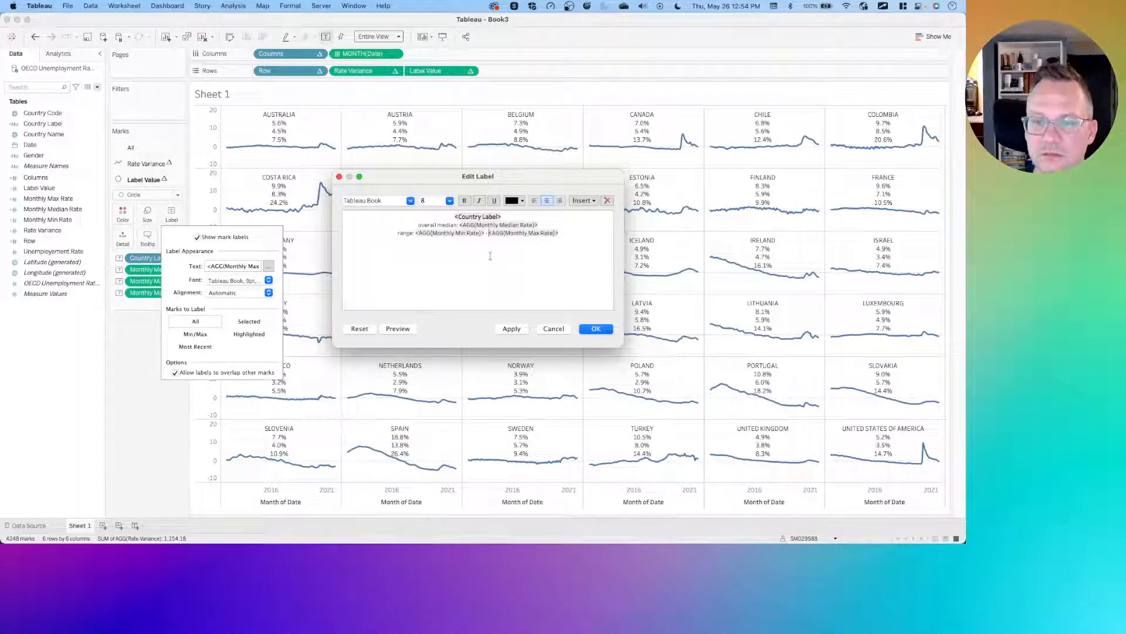
left_click(388, 329)
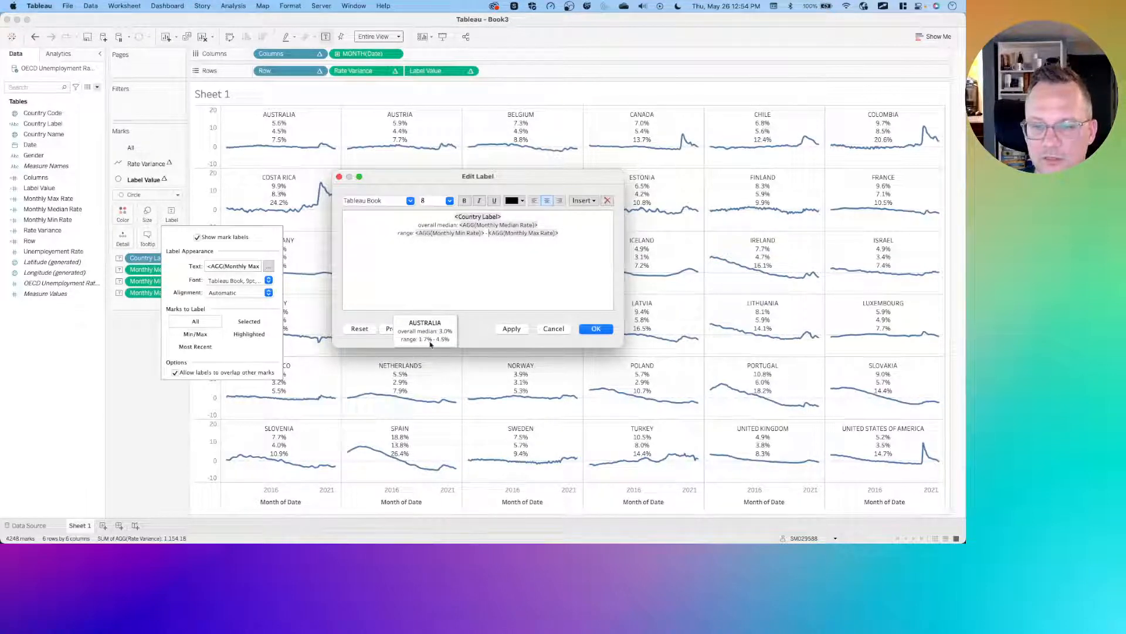
- Apply and confirm the edited label text, then close the label settings
left_click(509, 329)
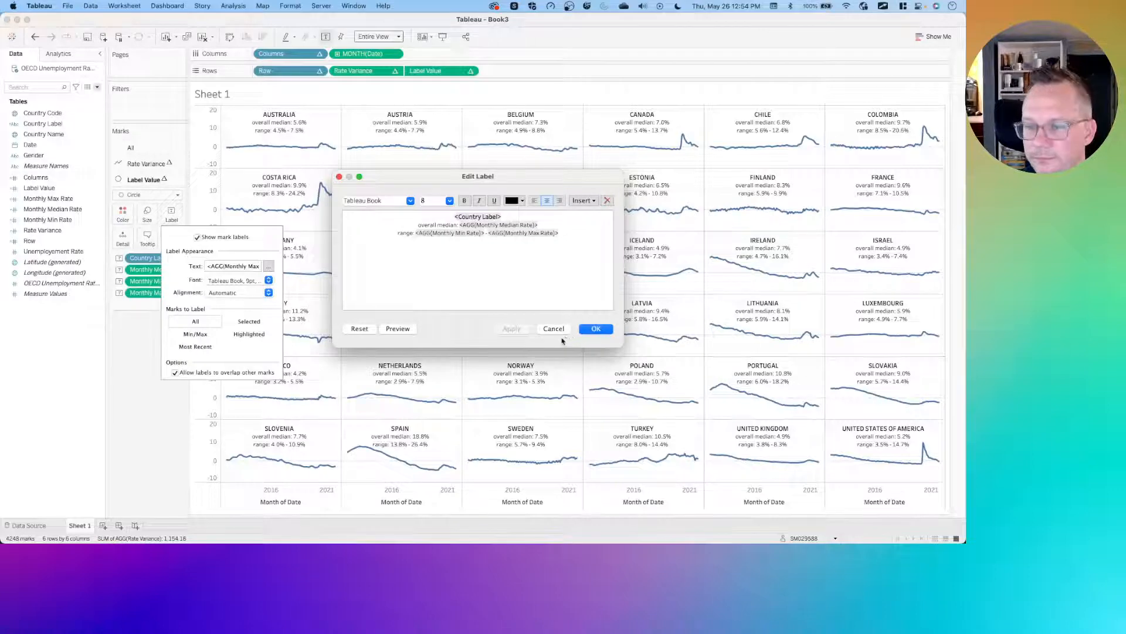
left_click(585, 330)
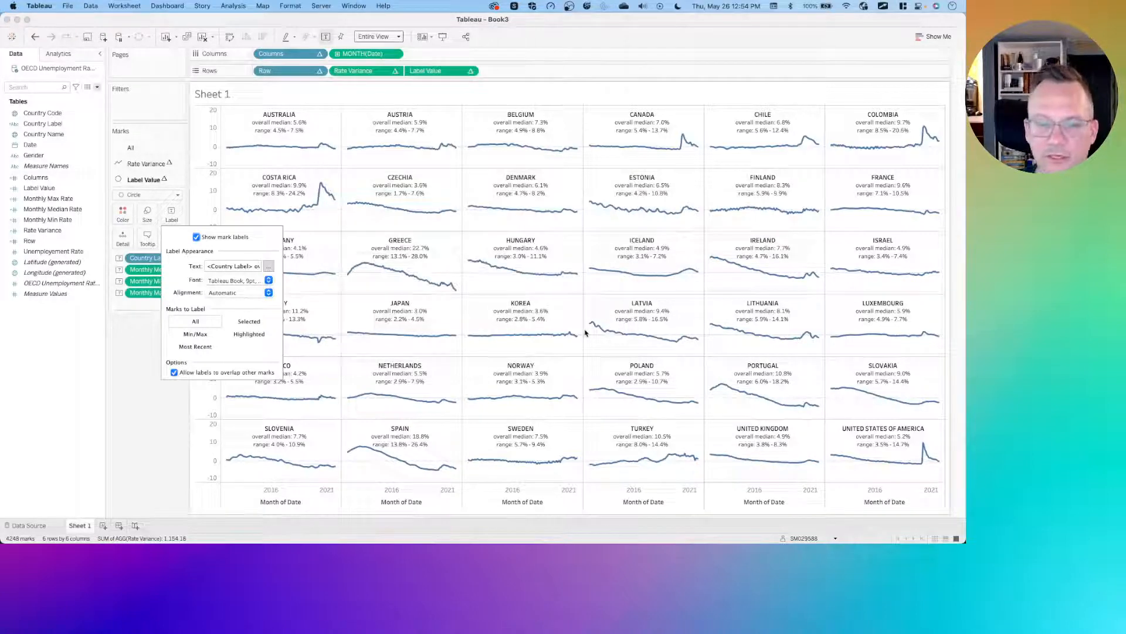
left_click(133, 332)
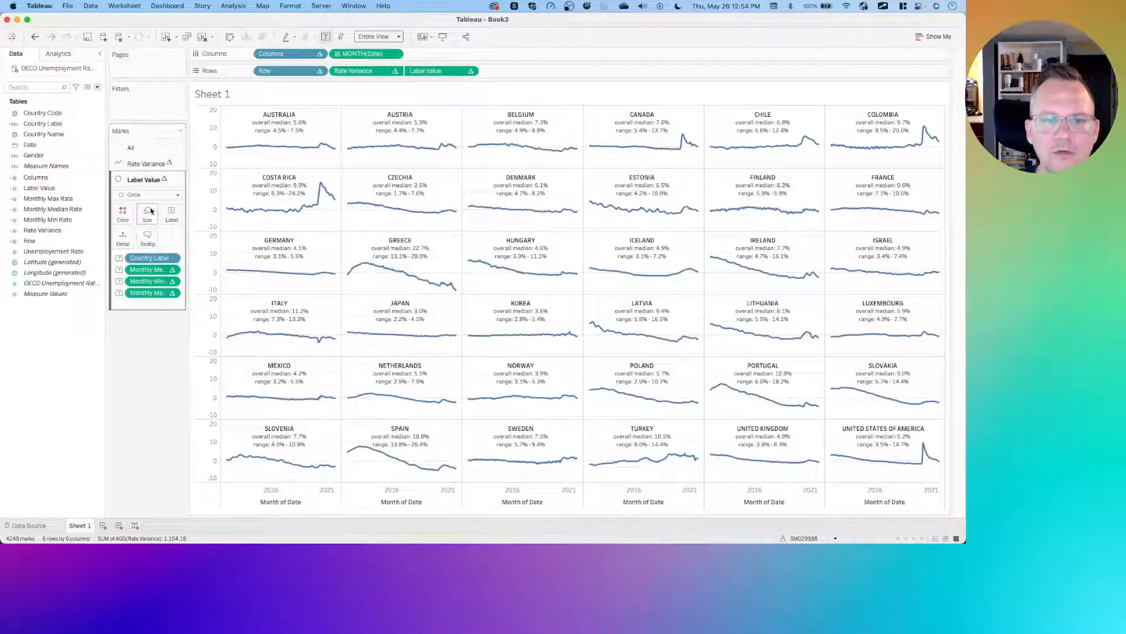
- Make the Rate Variance line thinner on its marks card and review its colour options
left_click(146, 163)
left_click(148, 196)
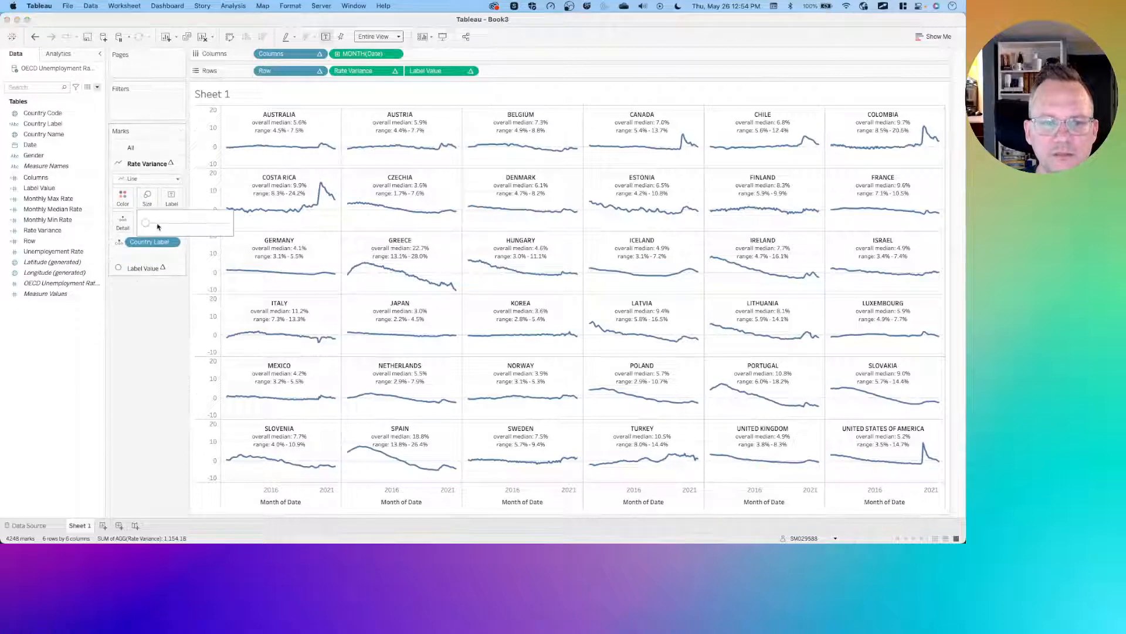
left_click_drag(145, 225, 144, 225)
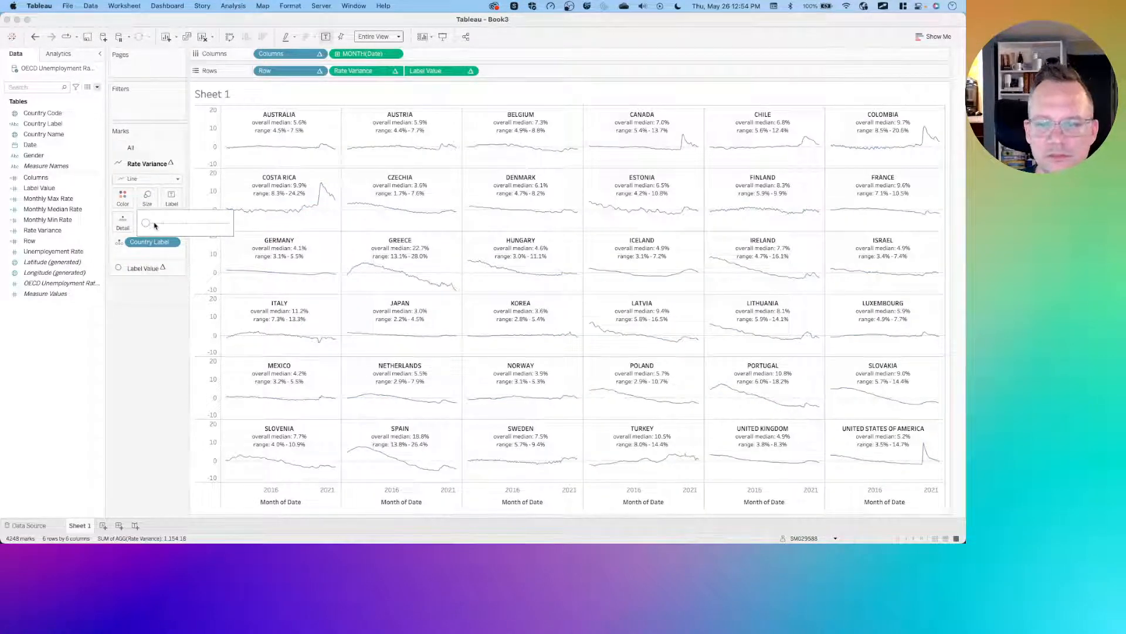
left_click(155, 226)
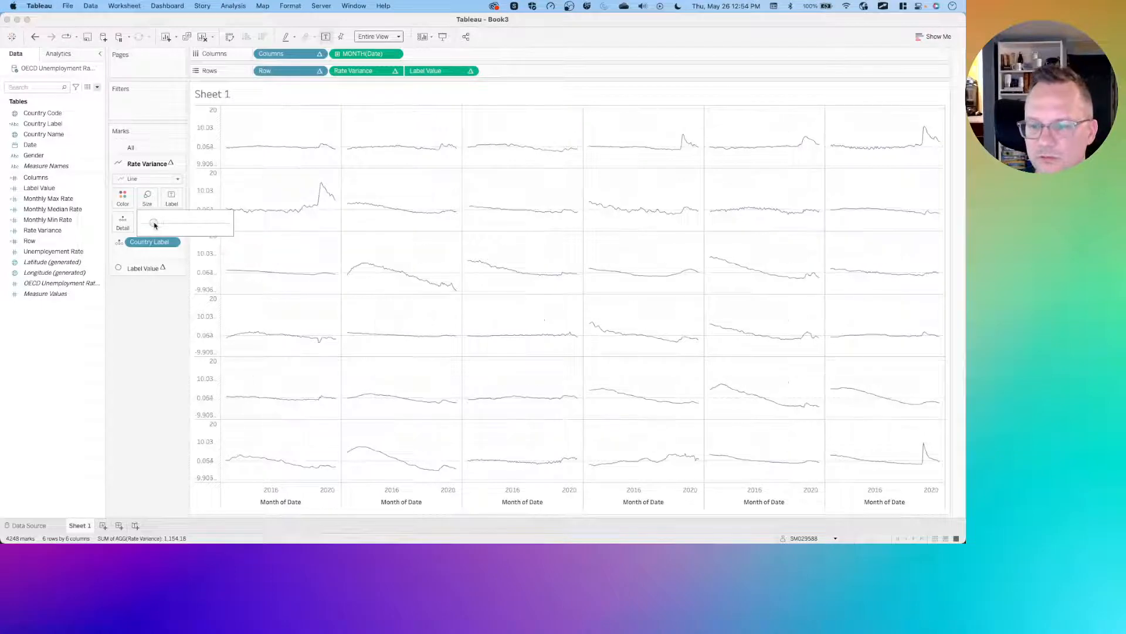
left_click(122, 196)
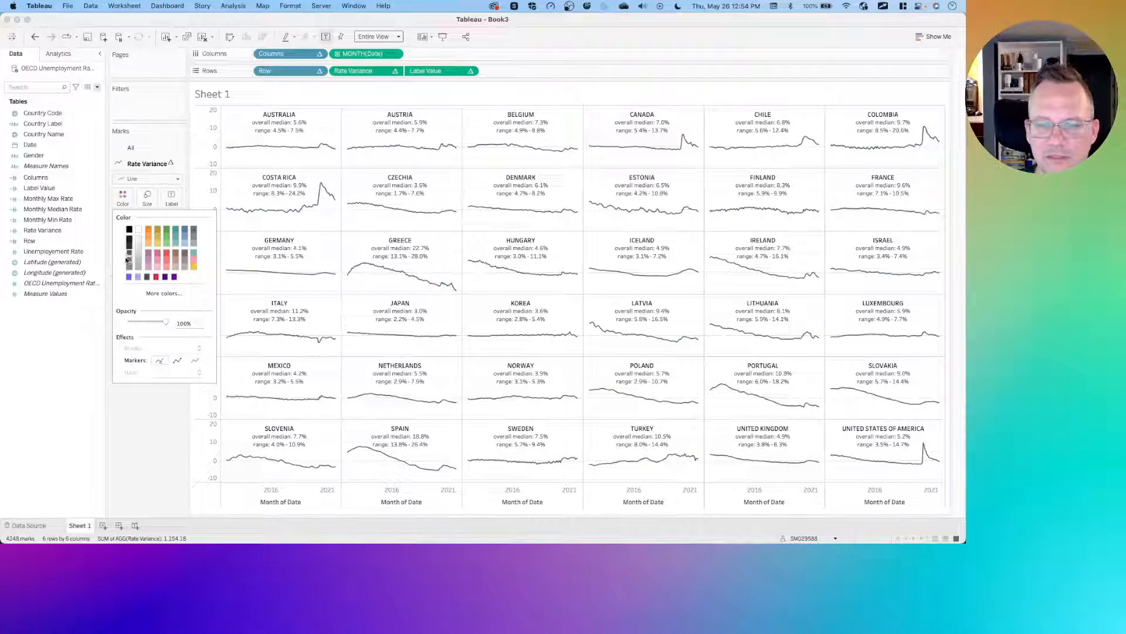
left_click(125, 439)
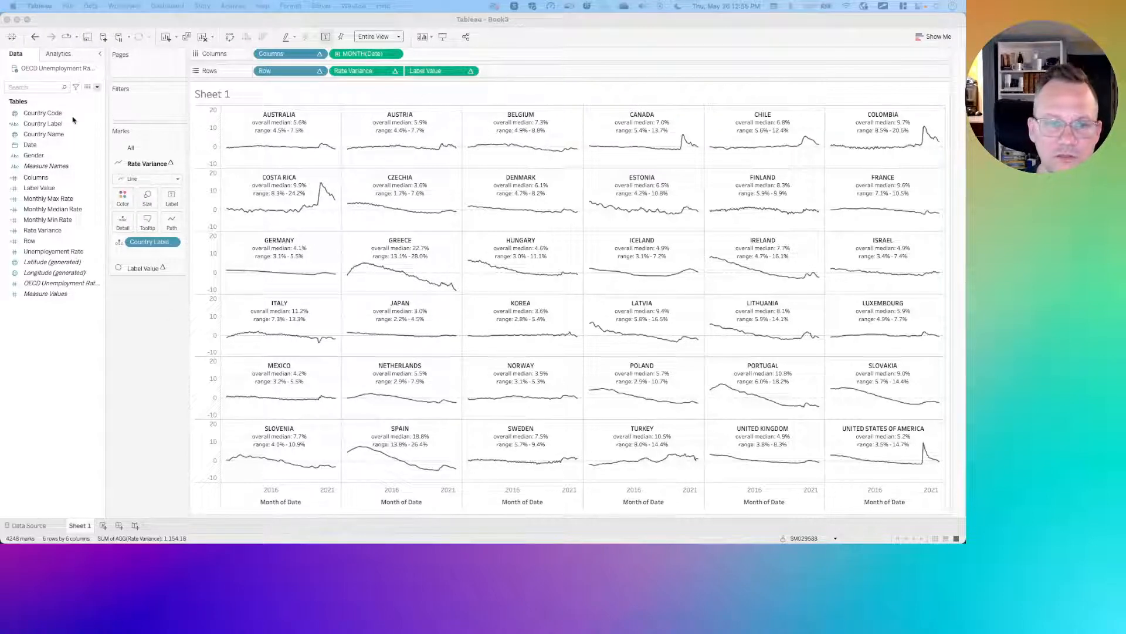
left_click(53, 189)
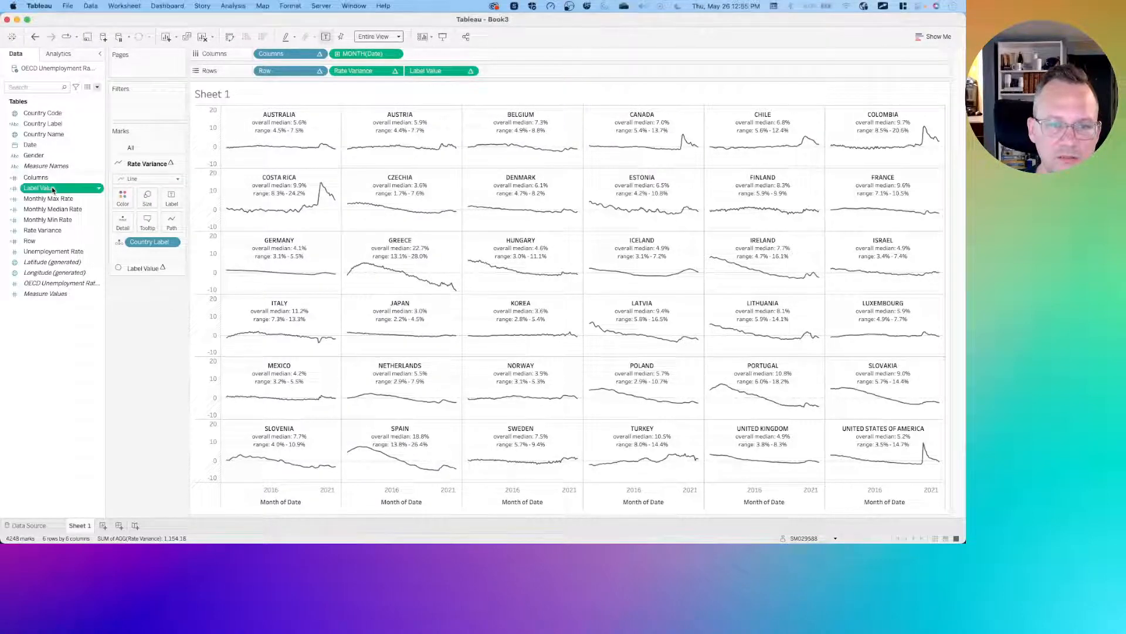
right_click(53, 189)
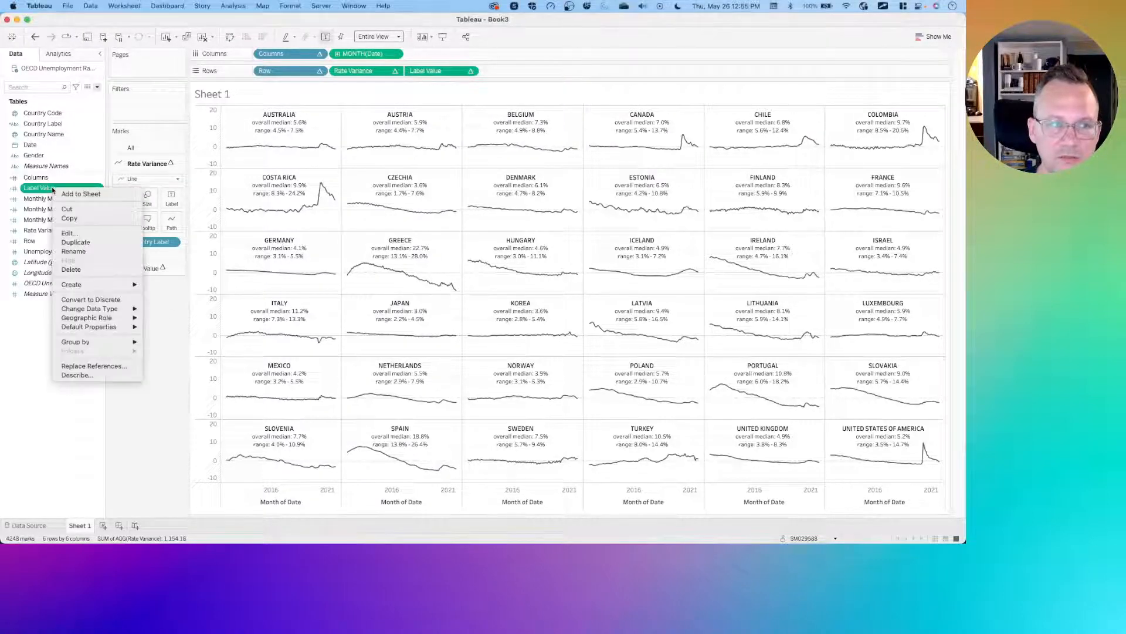
left_click(76, 242)
key("super+z")
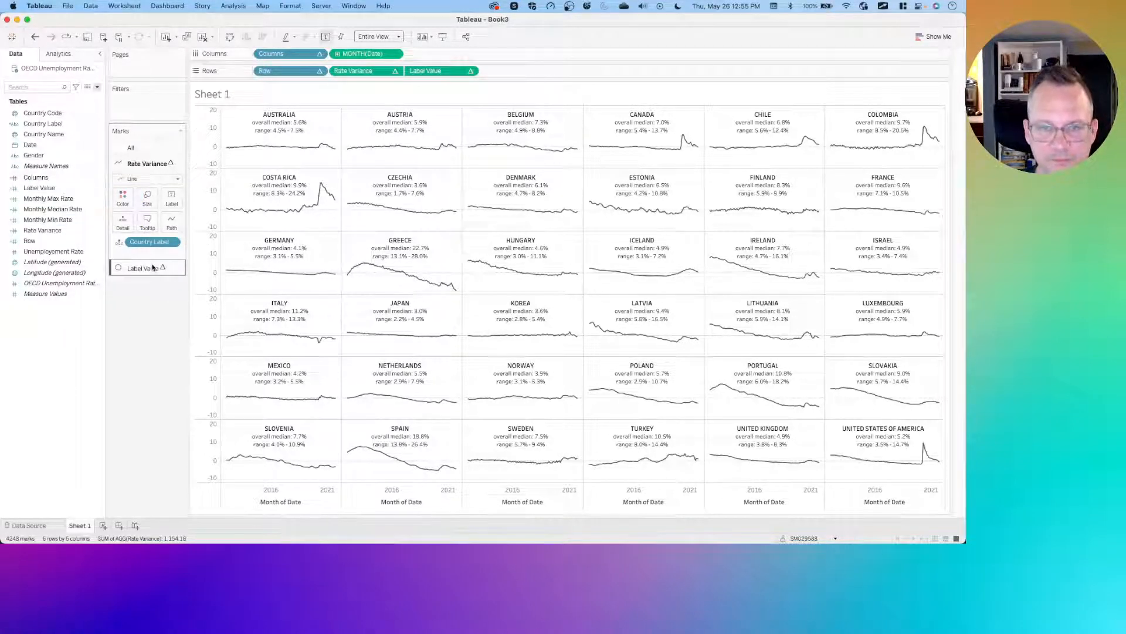
- Open the Label Value calculation to review its formula, then close the editor
right_click(55, 188)
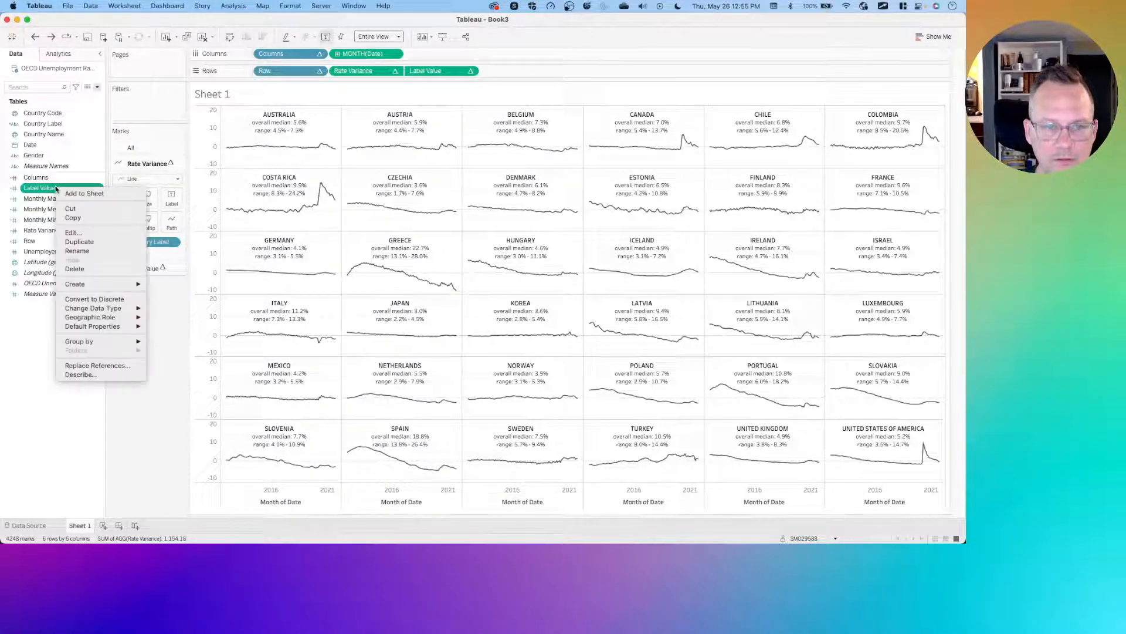
left_click(73, 232)
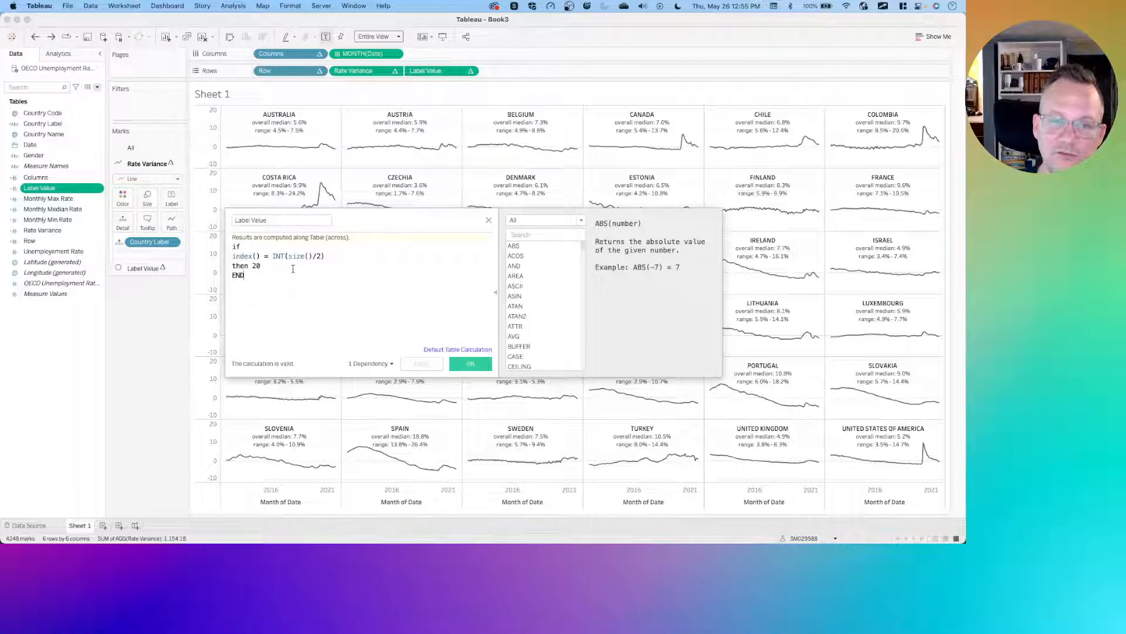
left_click(489, 222)
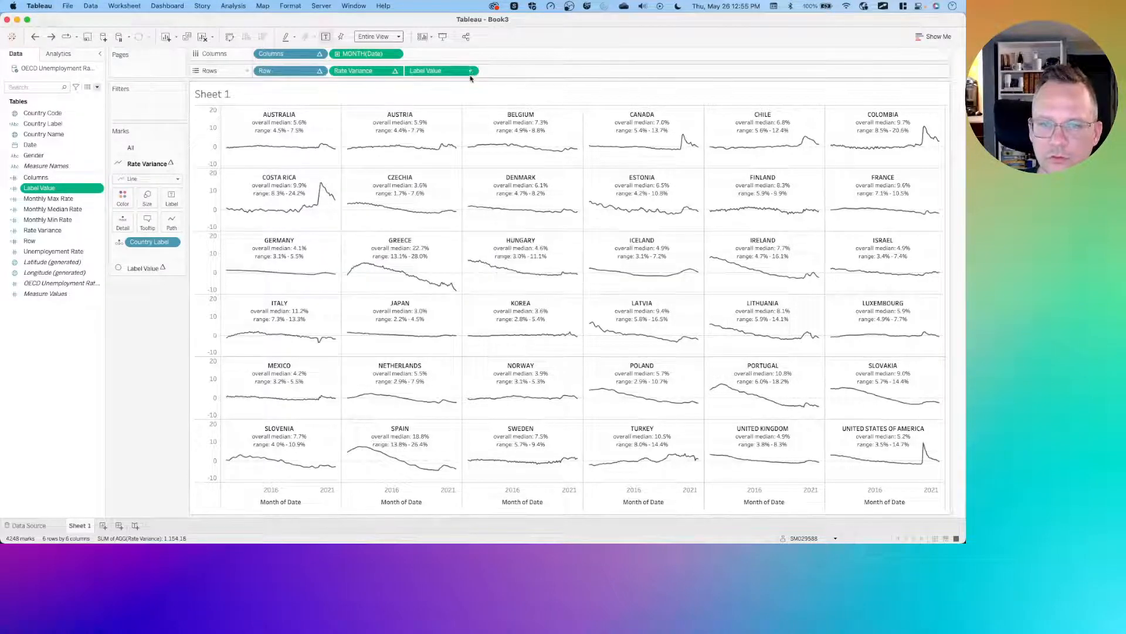
- Duplicate Sheet 1 and, on the copy, replace the Label Value row field with an ad hoc avg(15) calculation
right_click(89, 522)
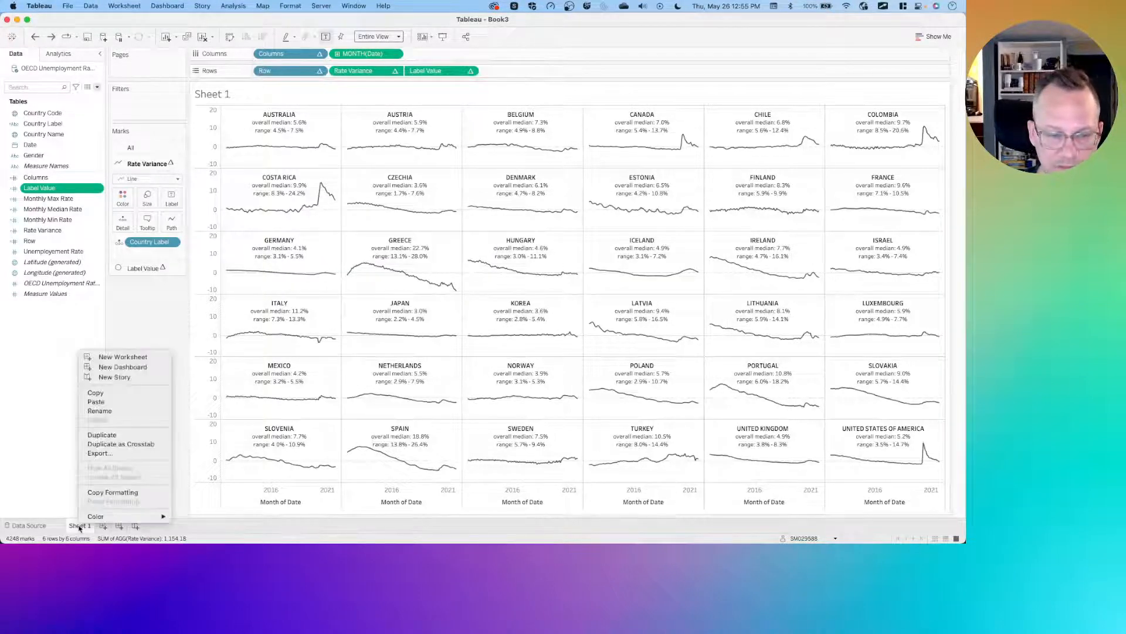
left_click(107, 435)
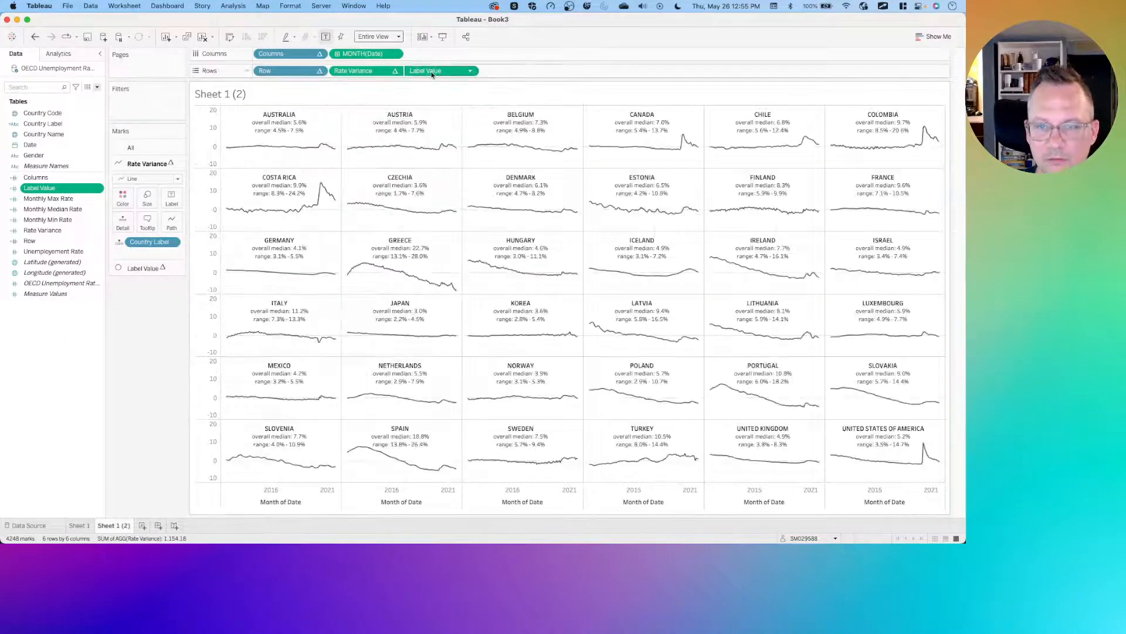
mouse_move(429, 73)
left_mouse_down()
mouse_move(338, 174)
mouse_move(150, 318)
mouse_move(452, 65)
mouse_move(440, 70)
left_mouse_up()
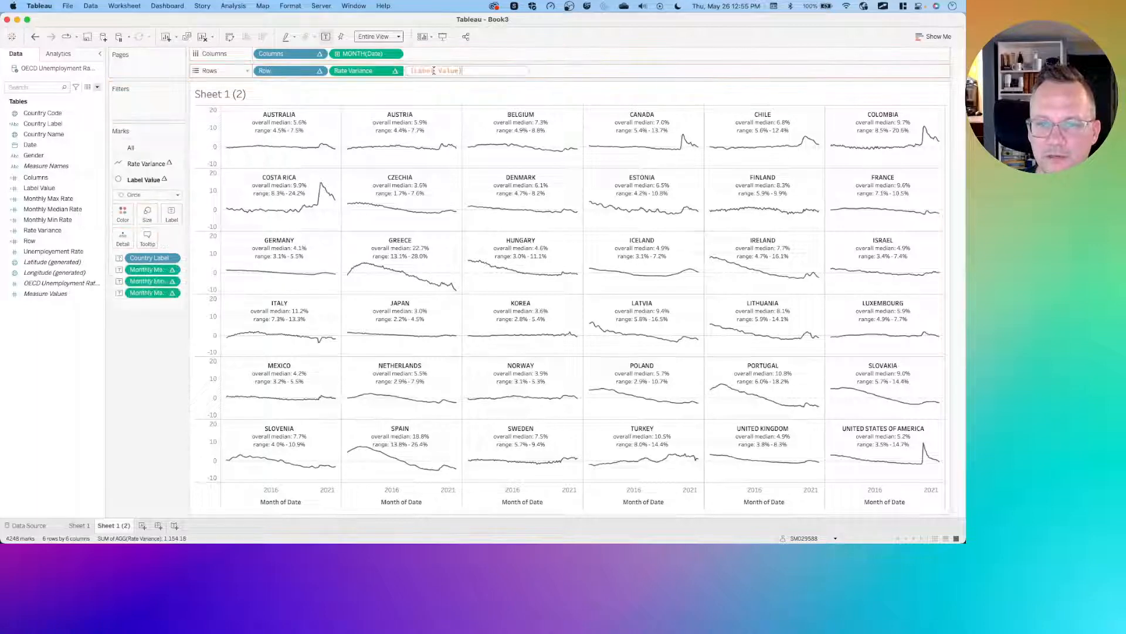
double_click(434, 70)
type("avg")
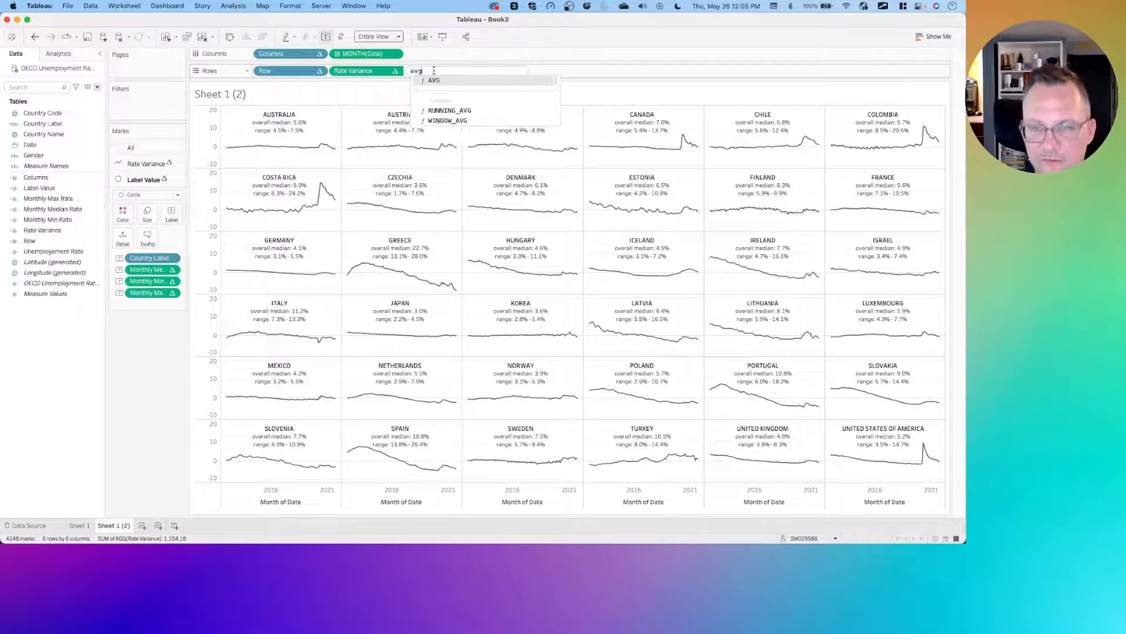
type("(15)")
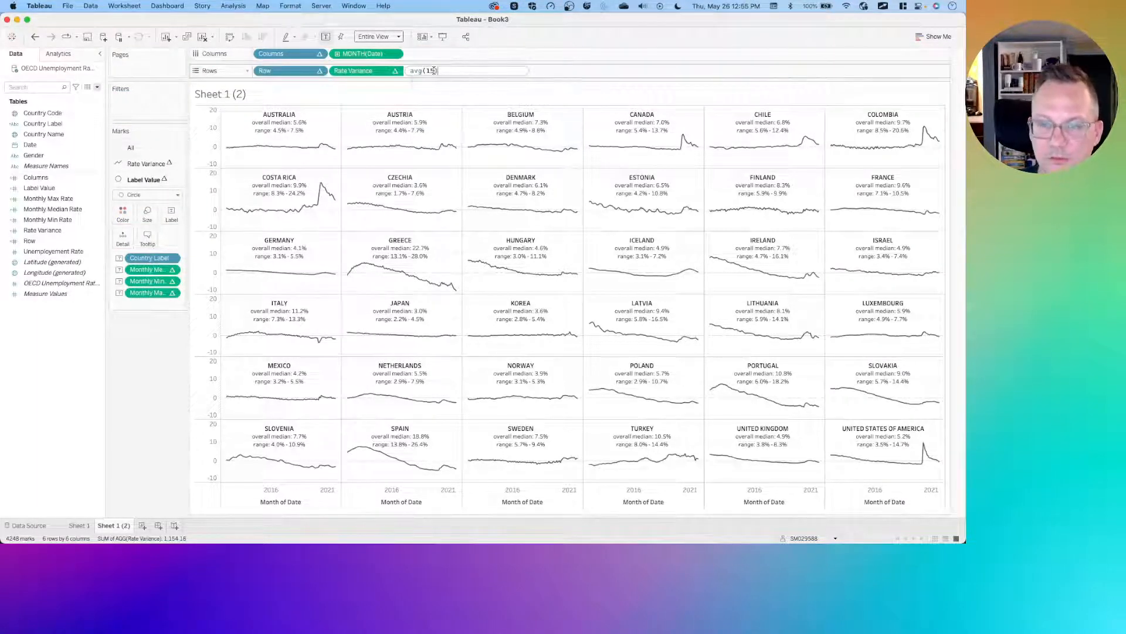
key("Return")
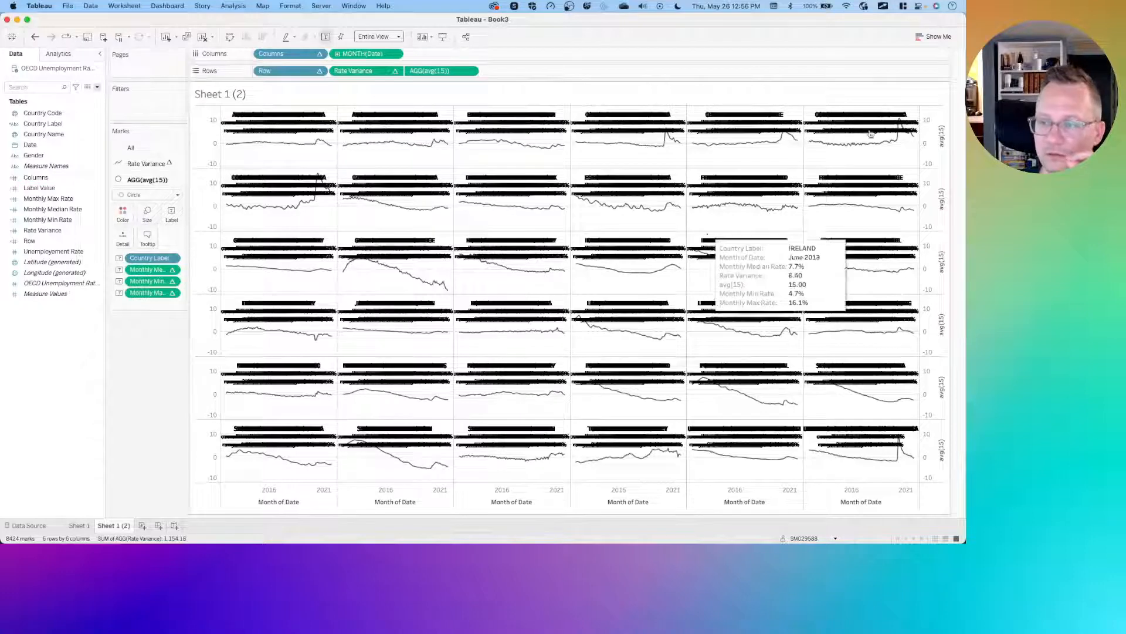
- Turn off the option allowing labels to overlap other marks for the avg(15) marks
left_click(172, 214)
left_click(174, 373)
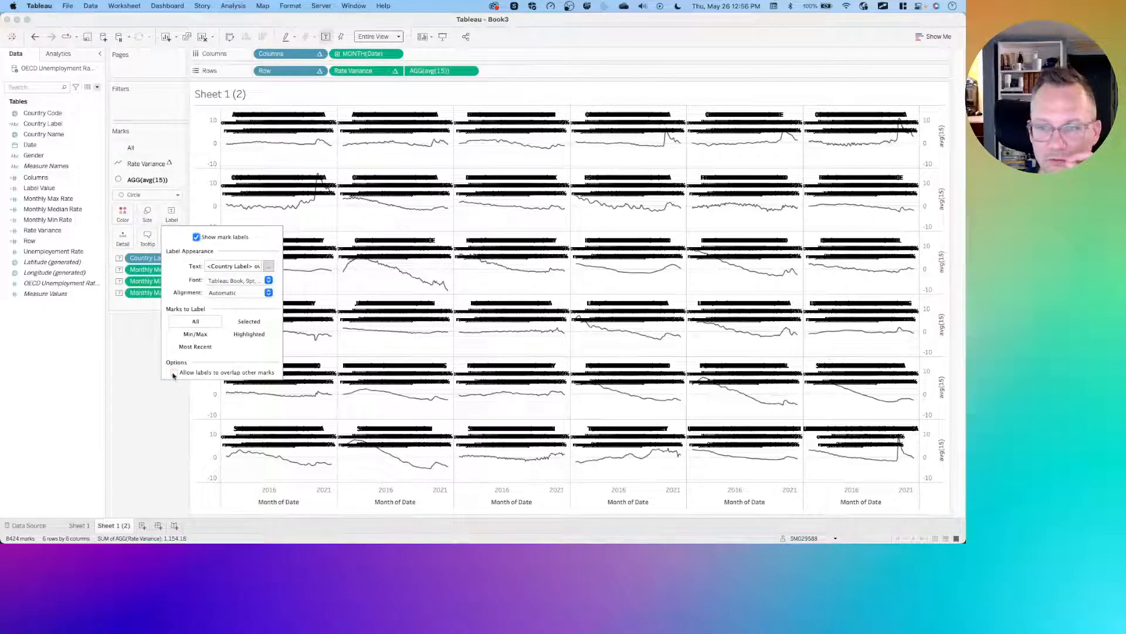
left_click(174, 373)
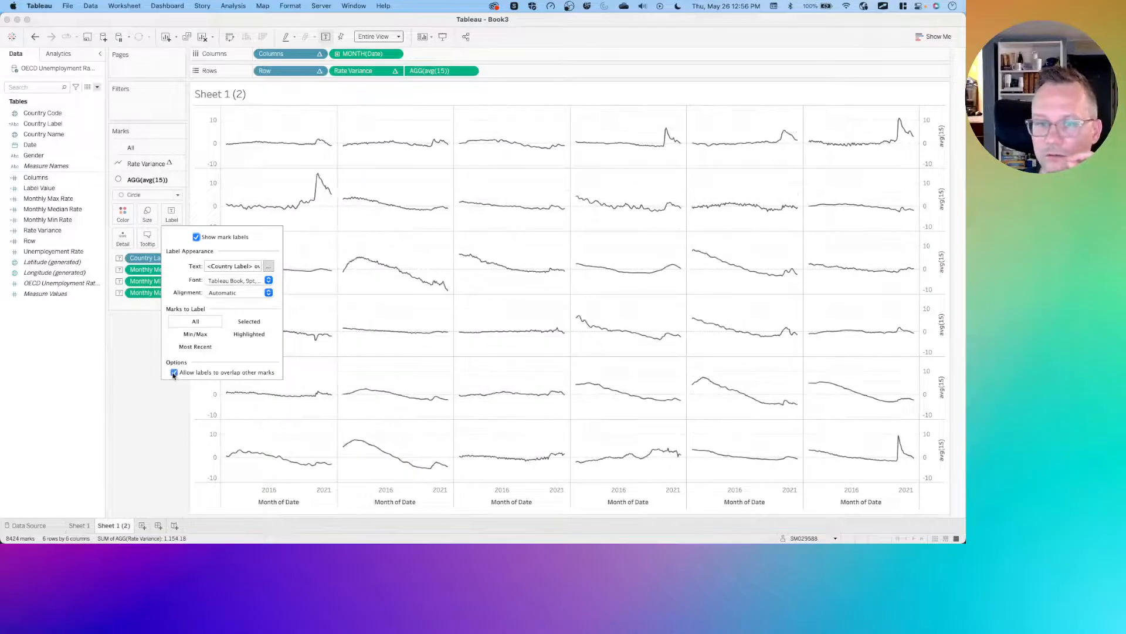
left_click(174, 372)
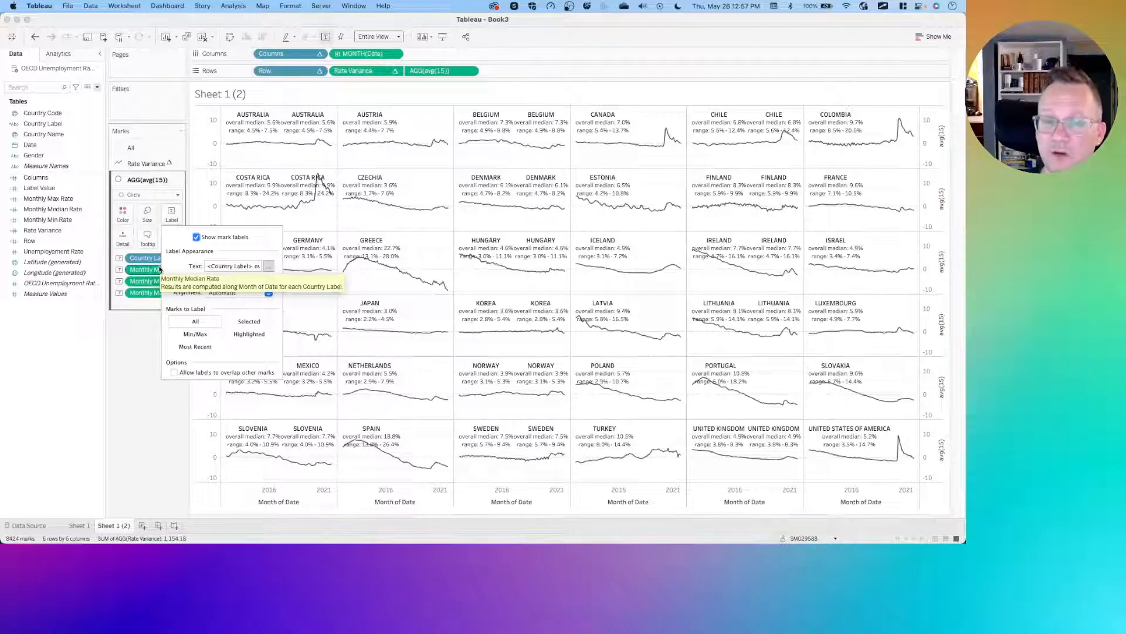
- Shrink the avg(15) marks to the smallest size and set their opacity to 100%
left_click(147, 220)
left_click_drag(158, 241, 153, 241)
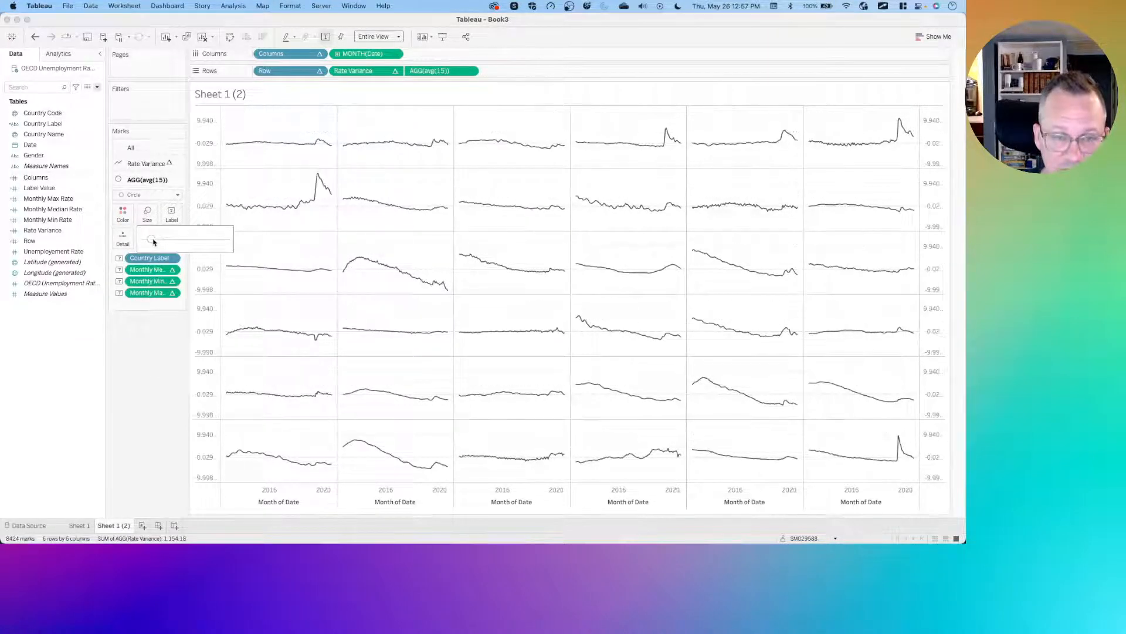
left_click(123, 212)
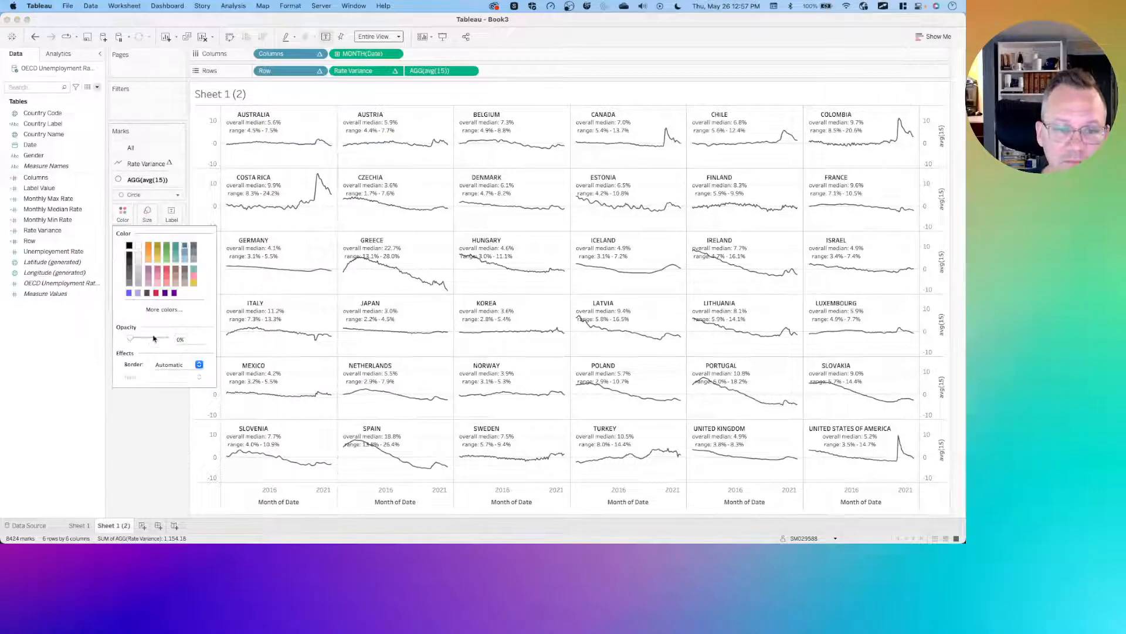
left_click_drag(153, 338, 166, 339)
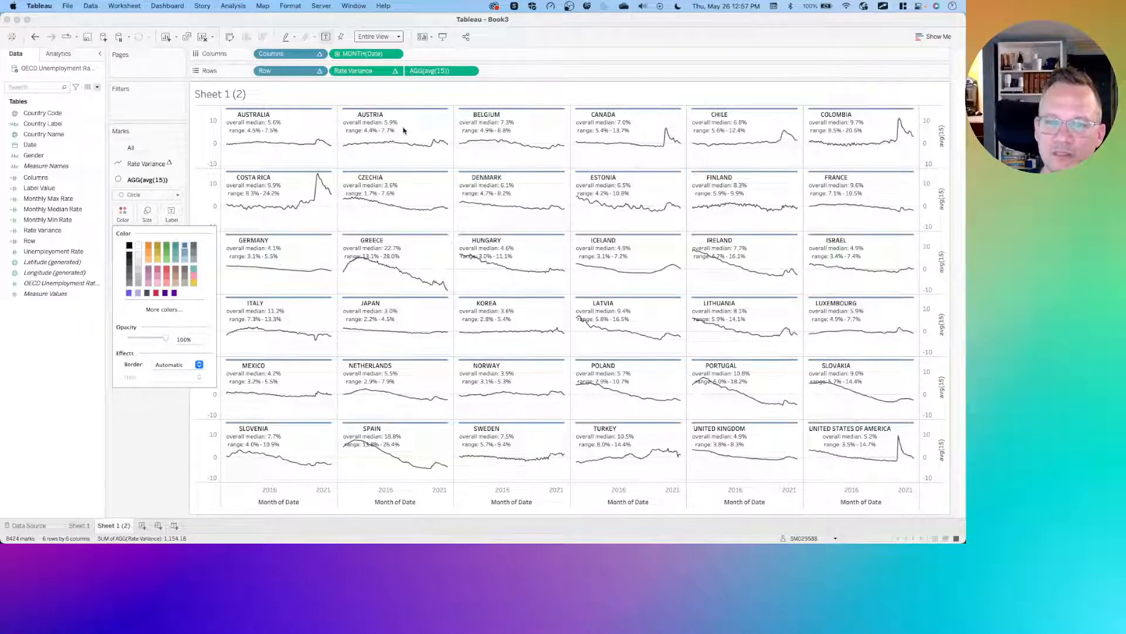
left_click(143, 418)
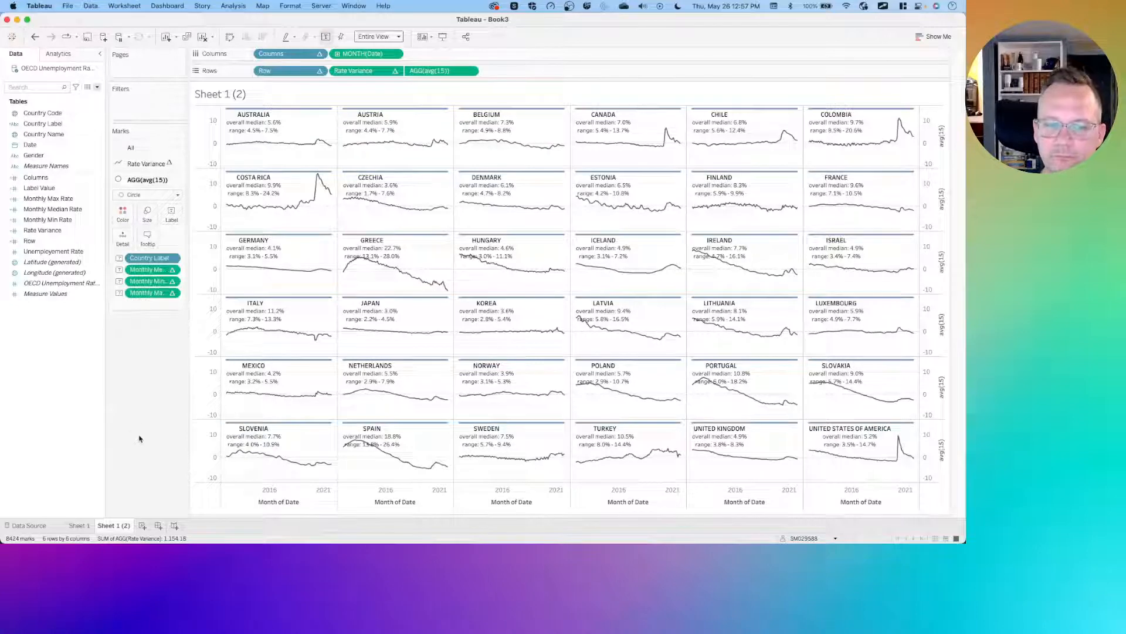
- On Sheet 1, edit the Label Value calculation so it returns [Monthly Median Rate]*1.5 instead of 20, and apply it
left_click(81, 526)
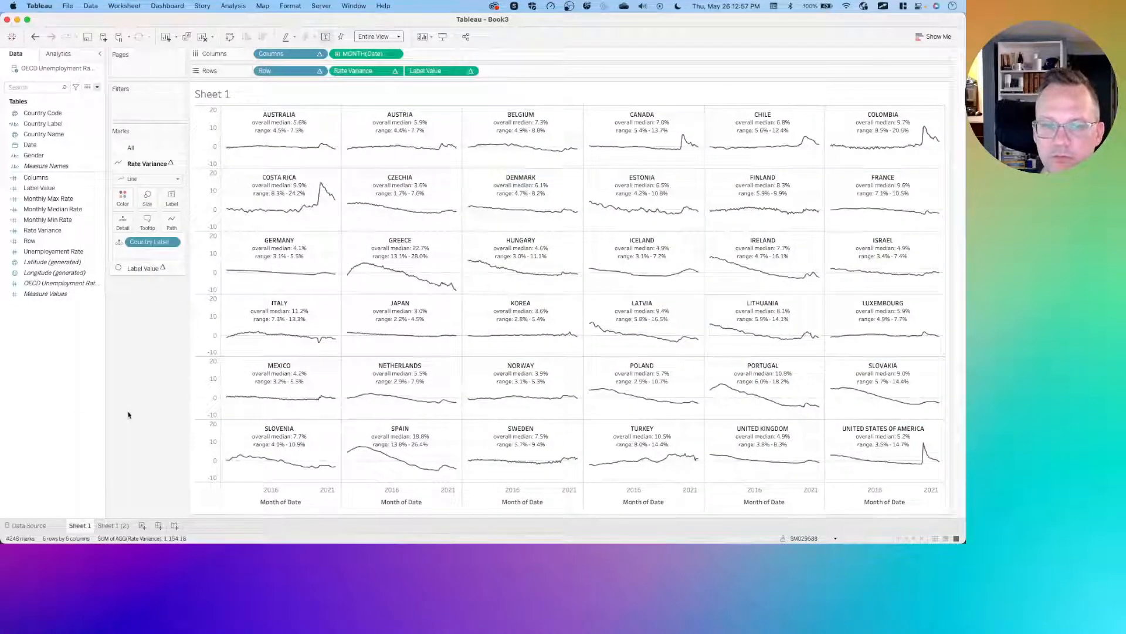
left_click(56, 188)
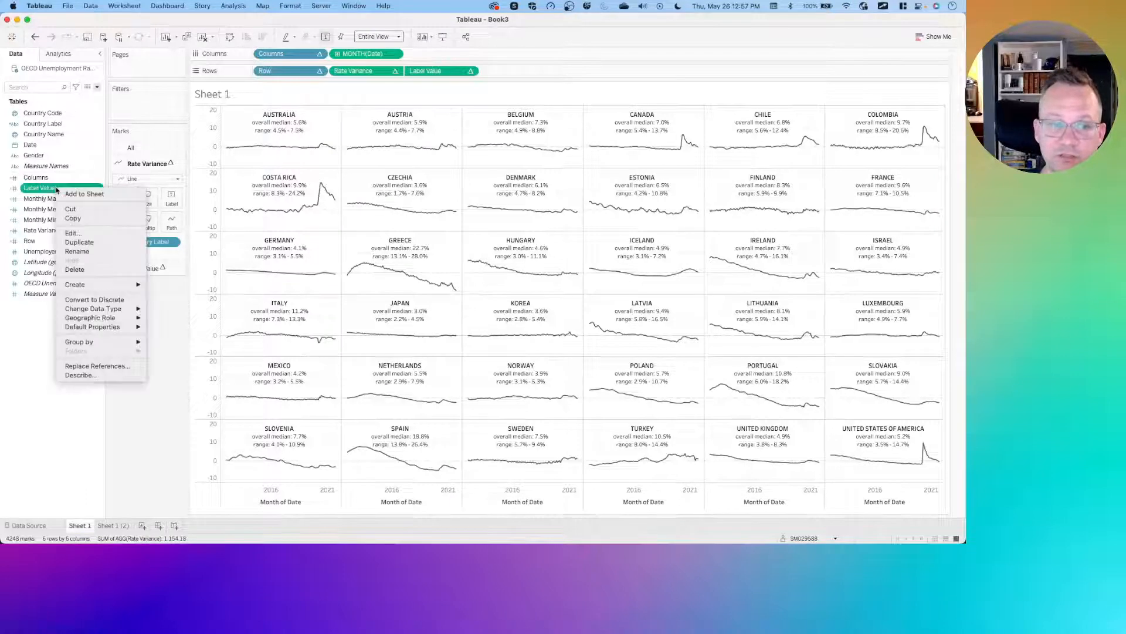
right_click(56, 187)
left_click(71, 233)
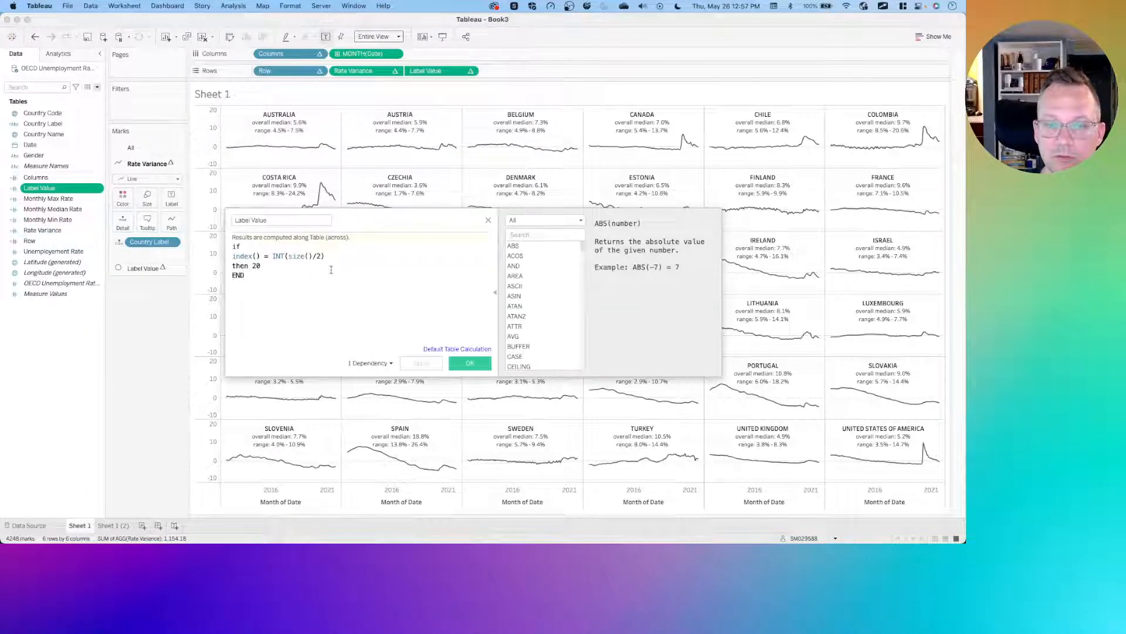
left_click_drag(324, 256, 227, 253)
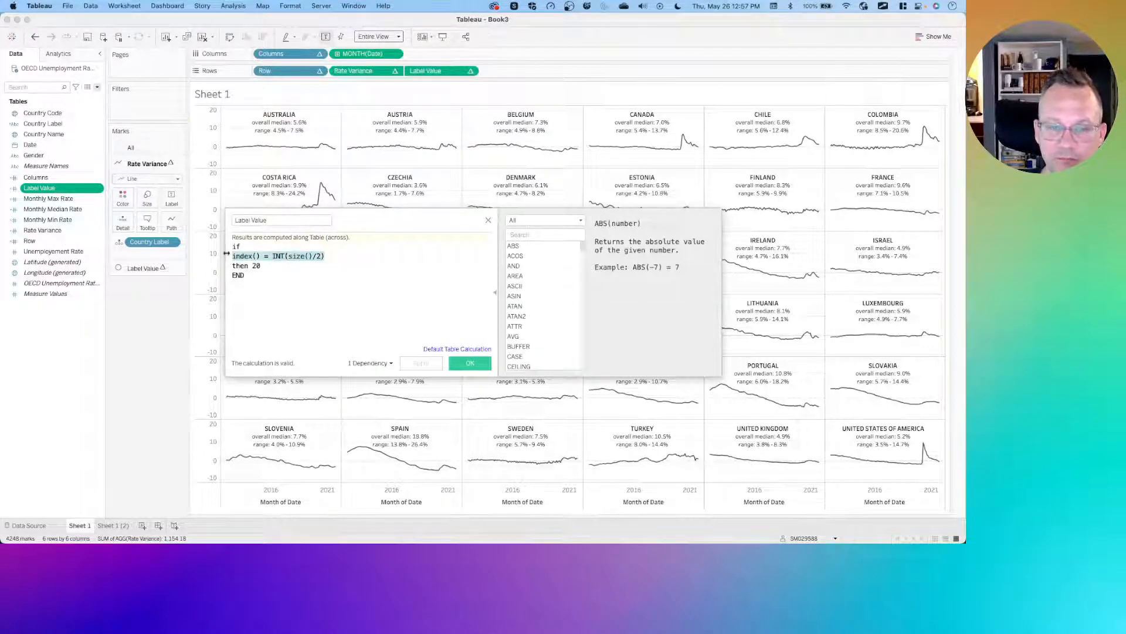
left_click(261, 266)
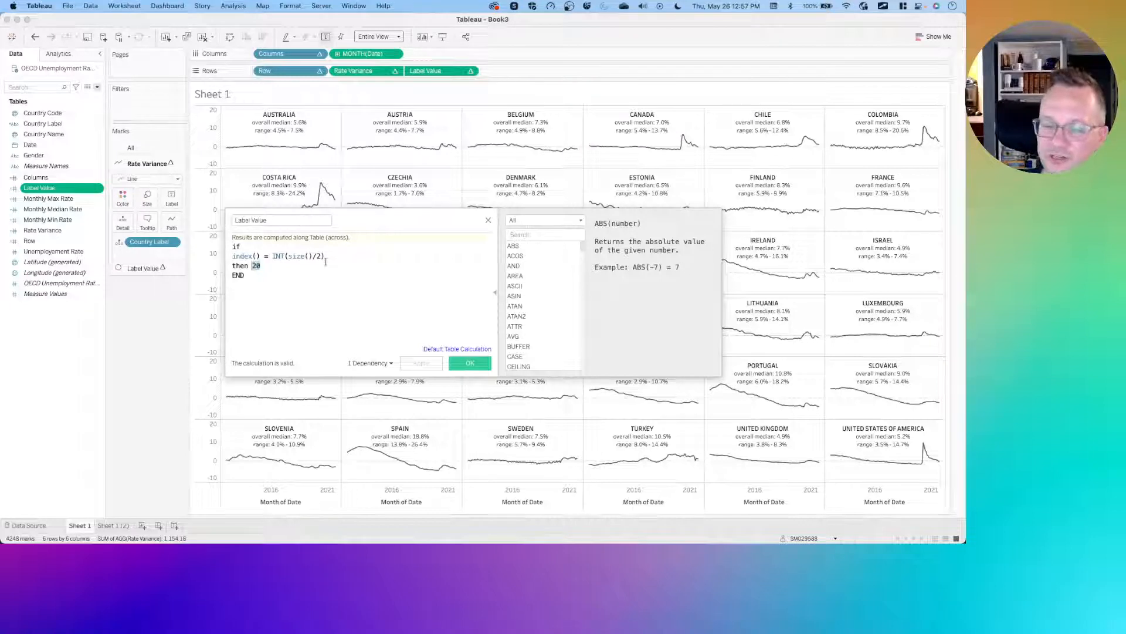
left_click_drag(331, 253, 233, 256)
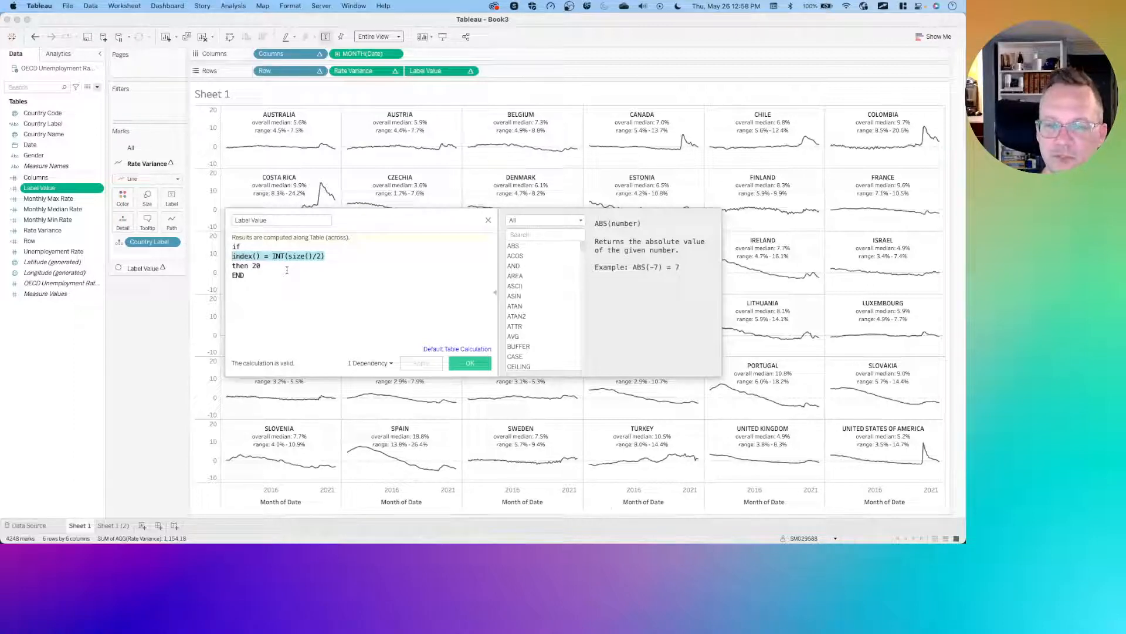
left_click(263, 265)
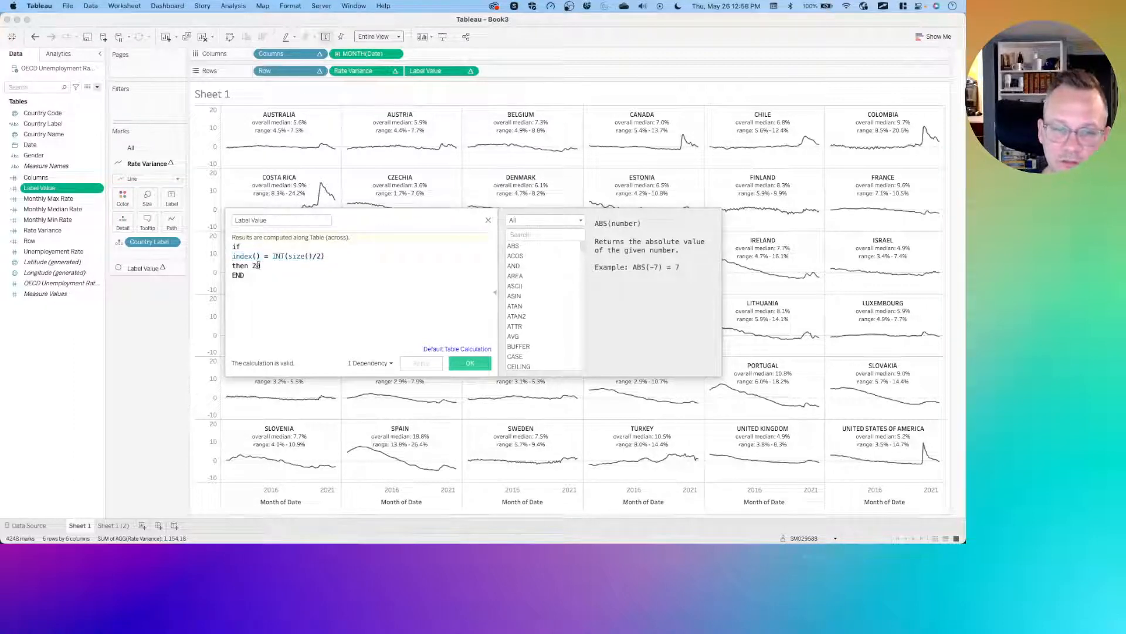
double_click(255, 266)
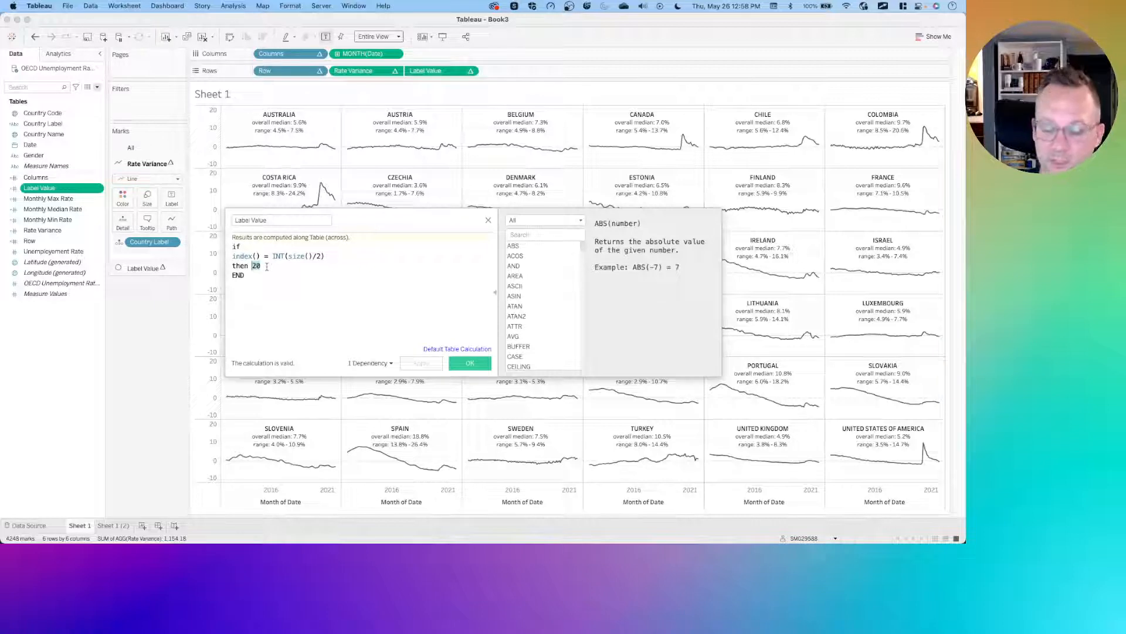
key("Return")
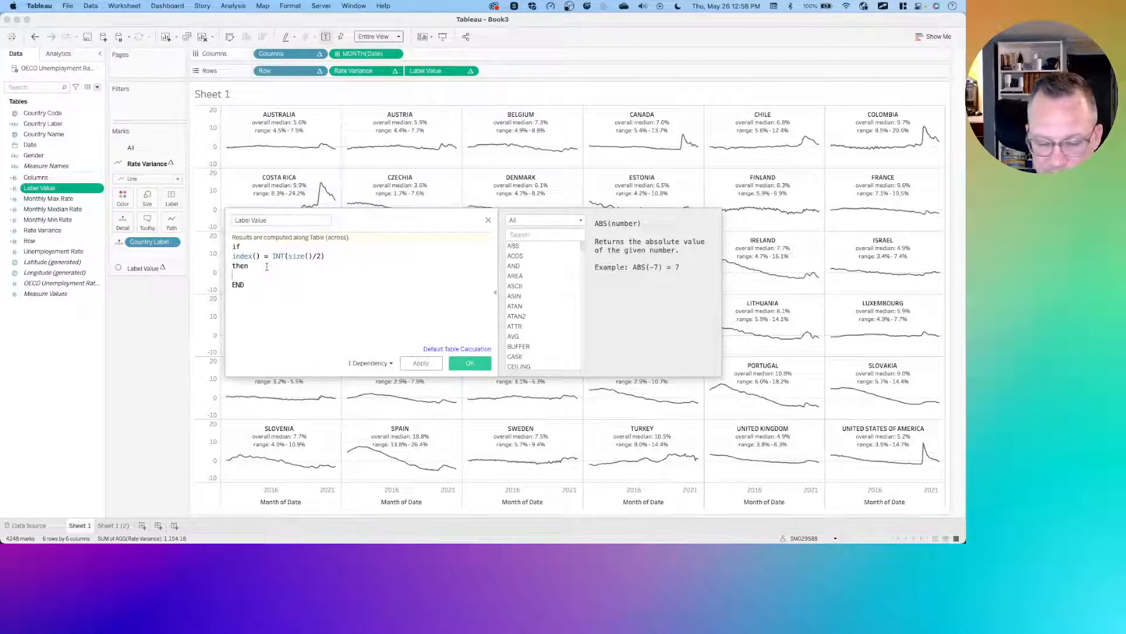
type("month")
key("Down")
key("Down")
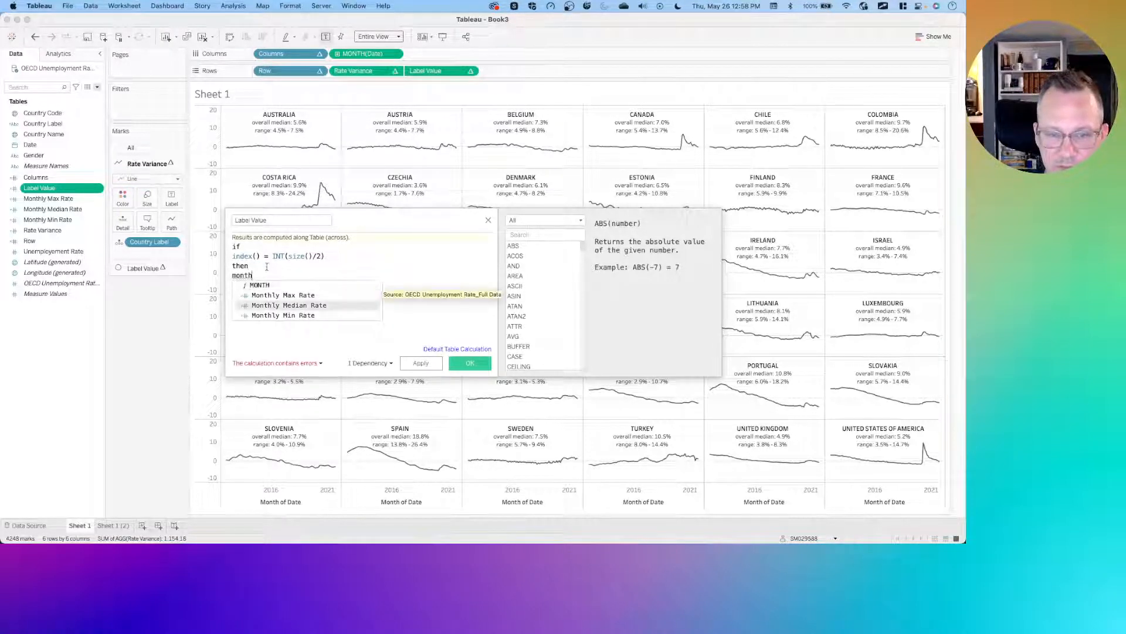
key("Return")
type("*")
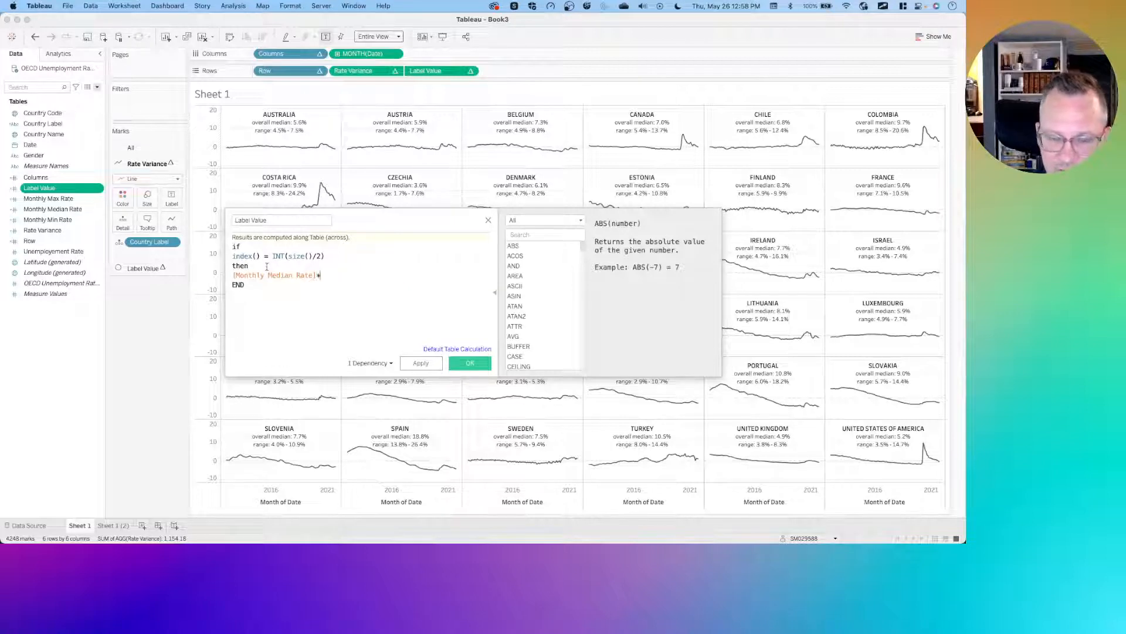
type("1.5")
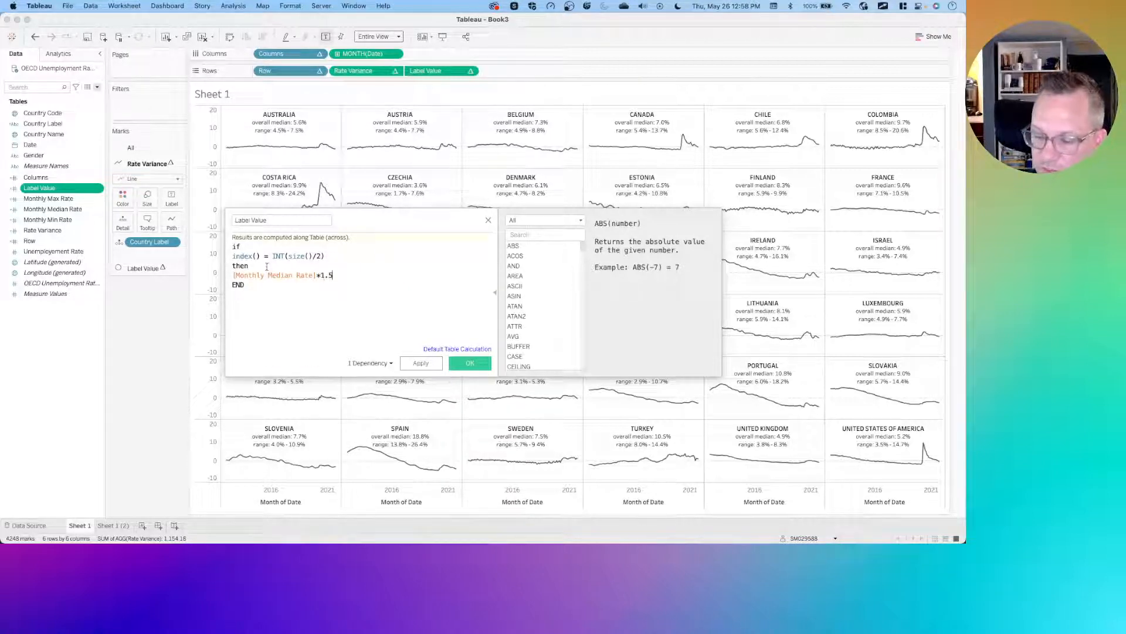
left_click(416, 363)
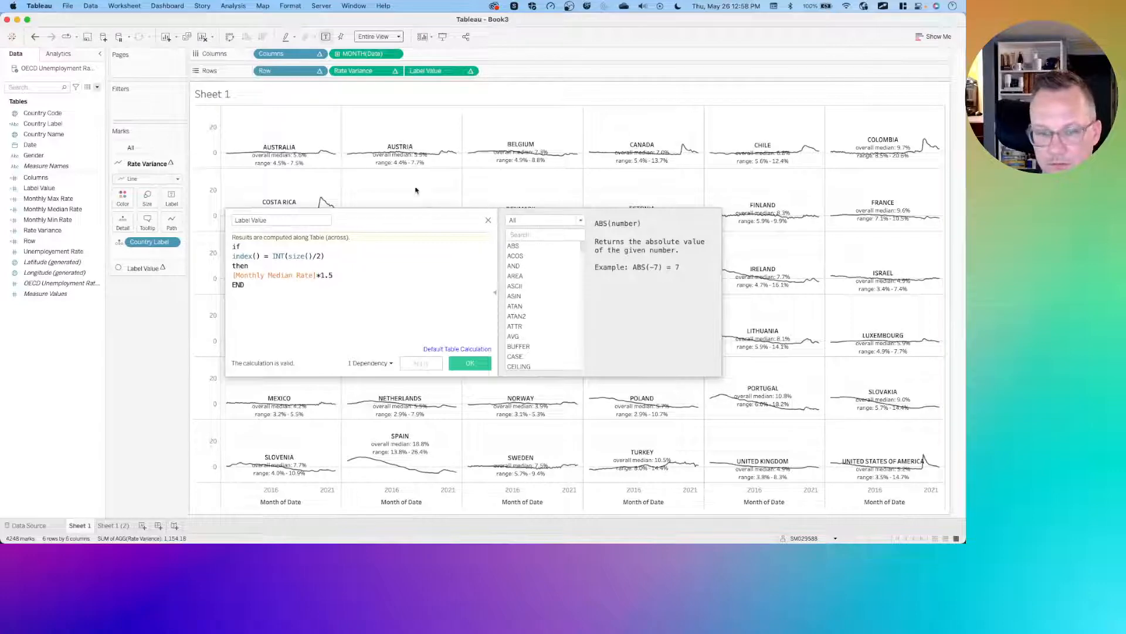
left_click_drag(409, 217, 164, 334)
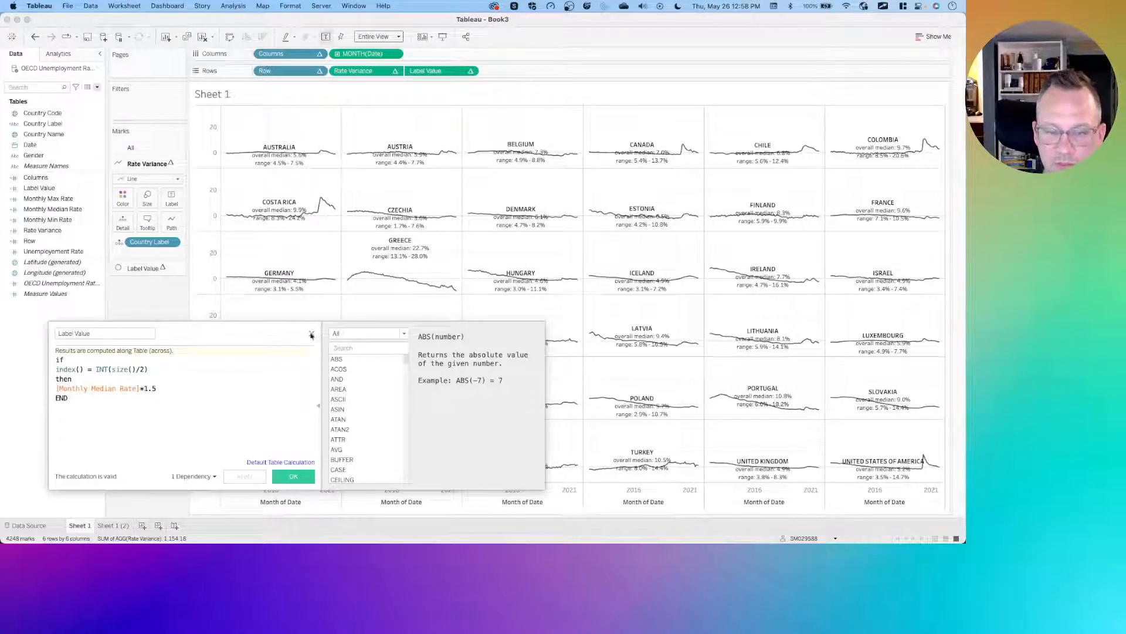
left_click(312, 334)
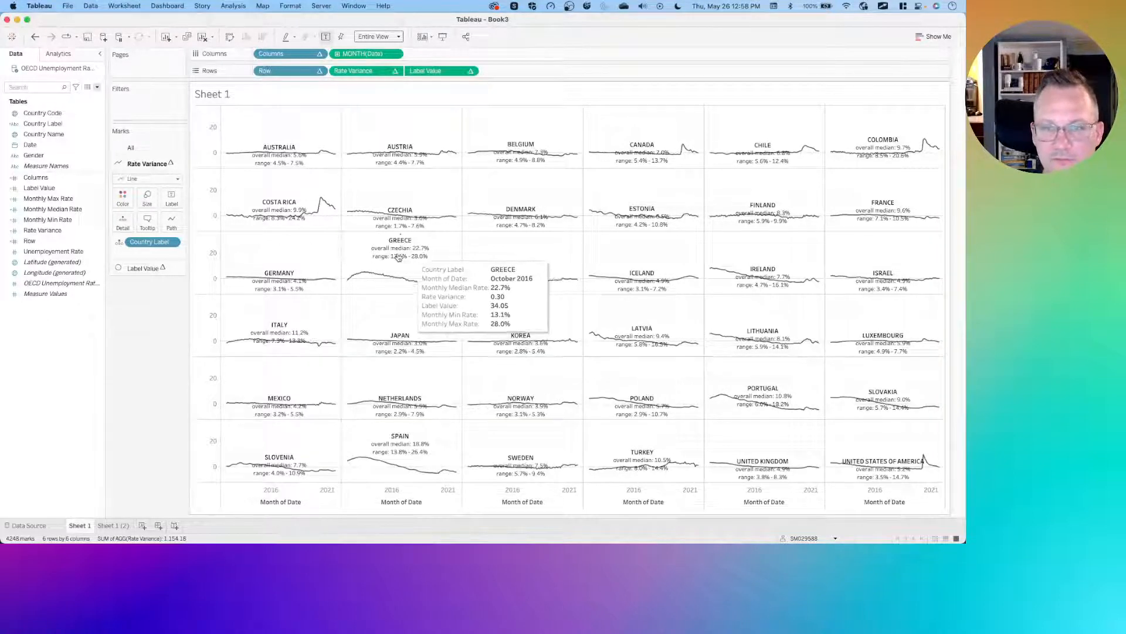
- Set the Label Value table calculation to compute along Country Label only instead of Month of Date
left_click(470, 70)
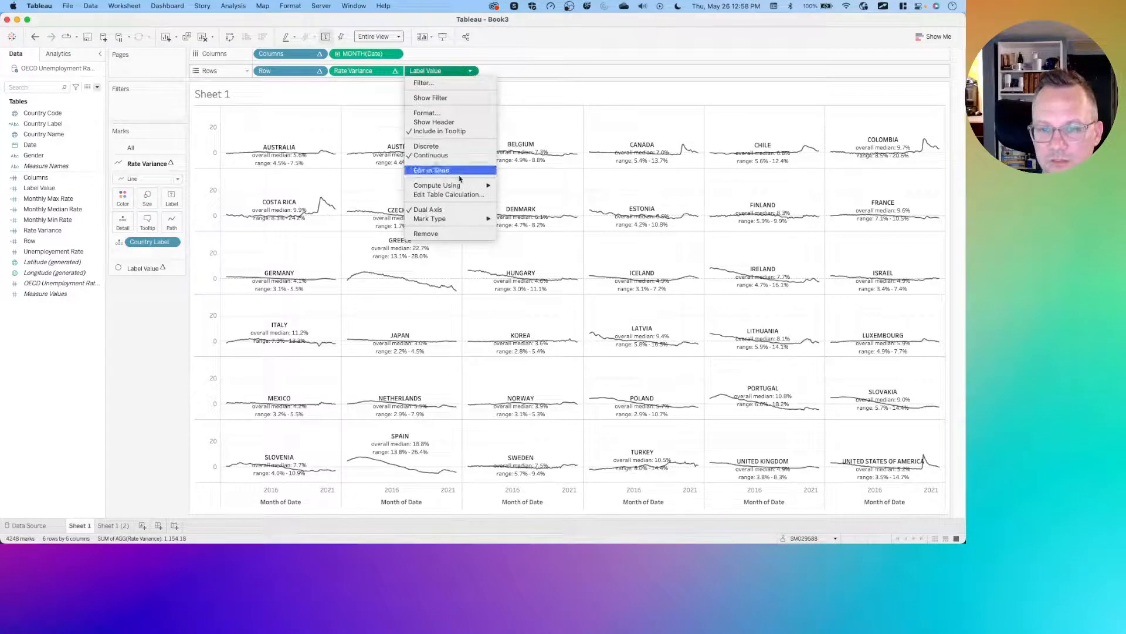
mouse_move(449, 189)
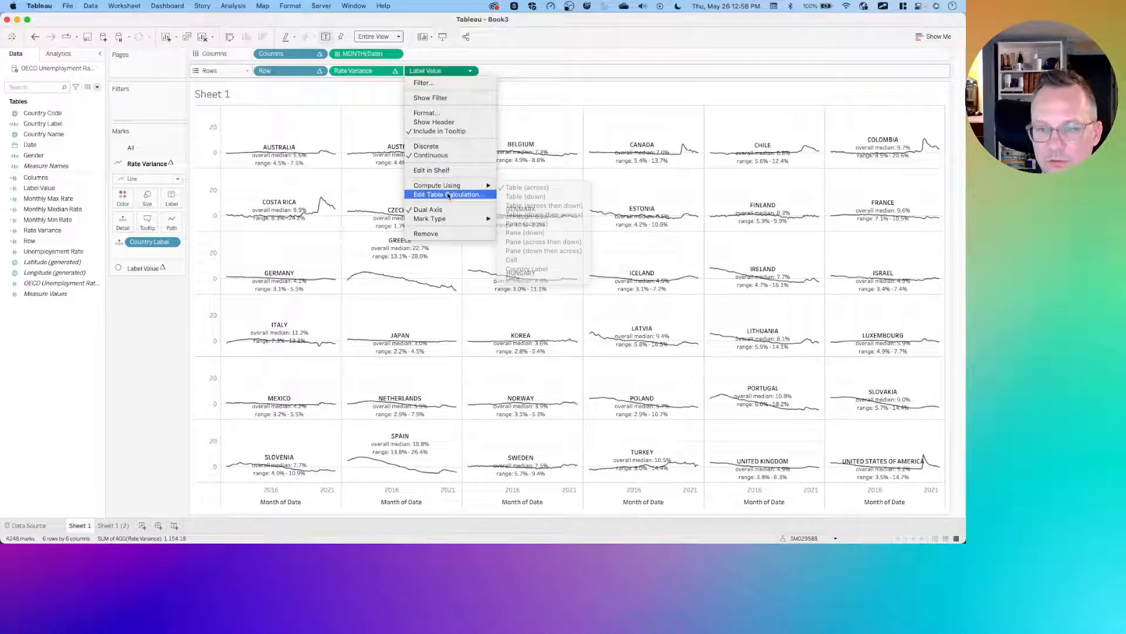
left_click(449, 194)
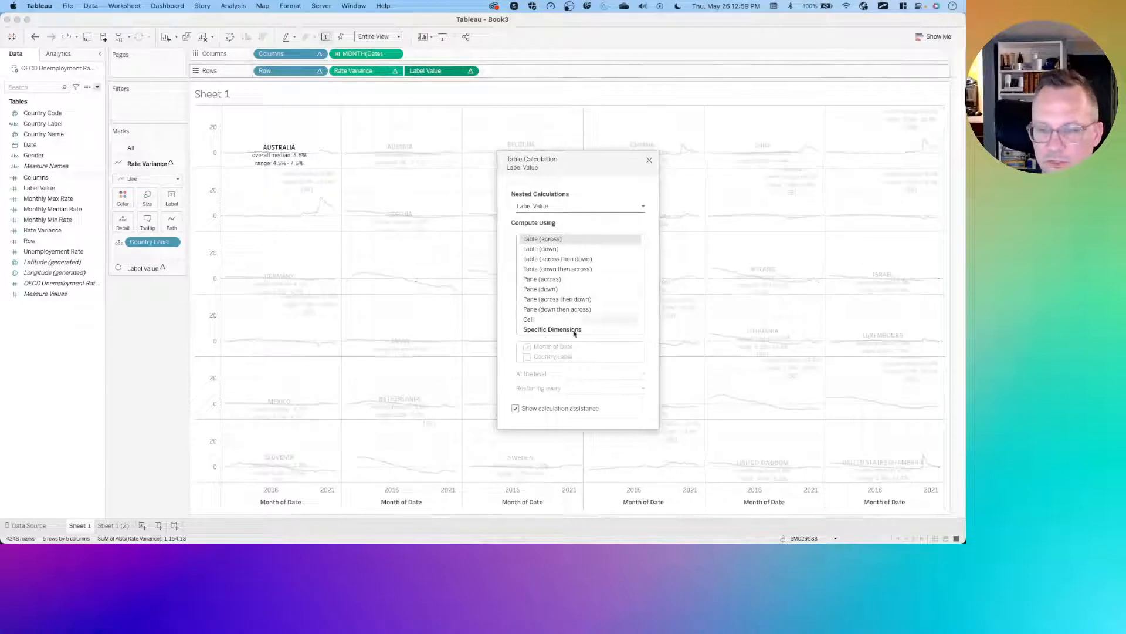
left_click(546, 329)
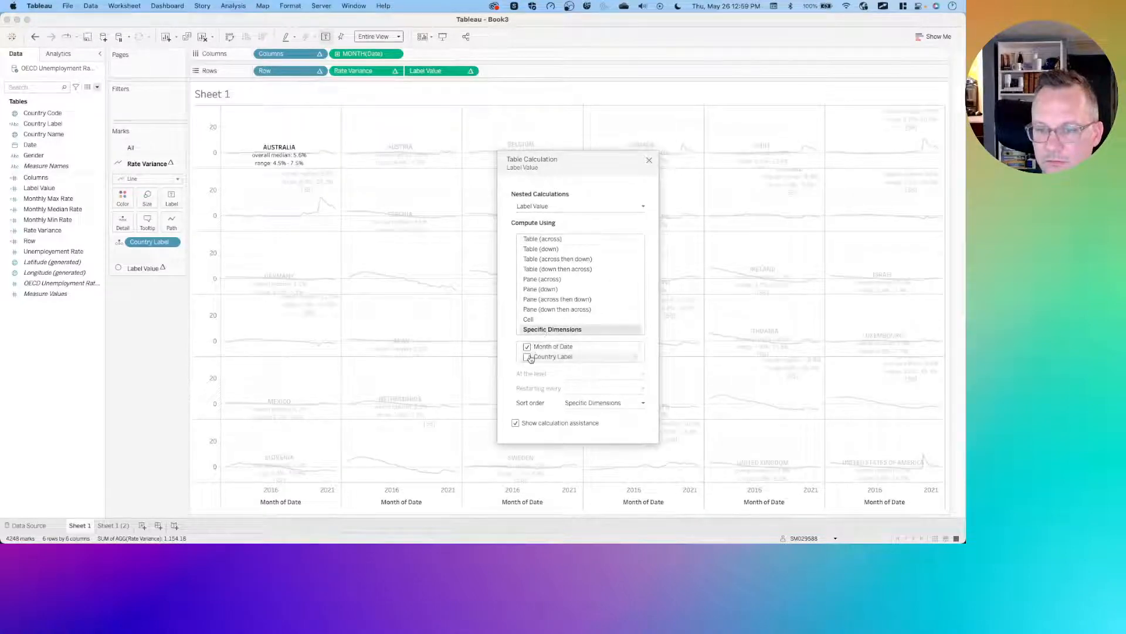
left_click(529, 350)
left_click(529, 357)
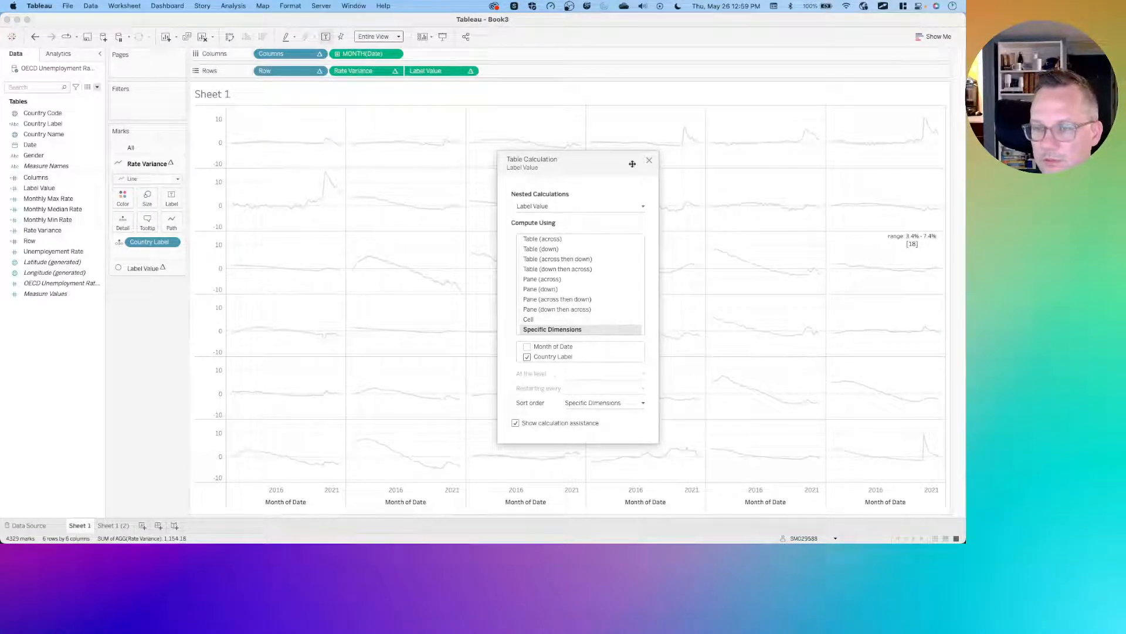
left_click(648, 161)
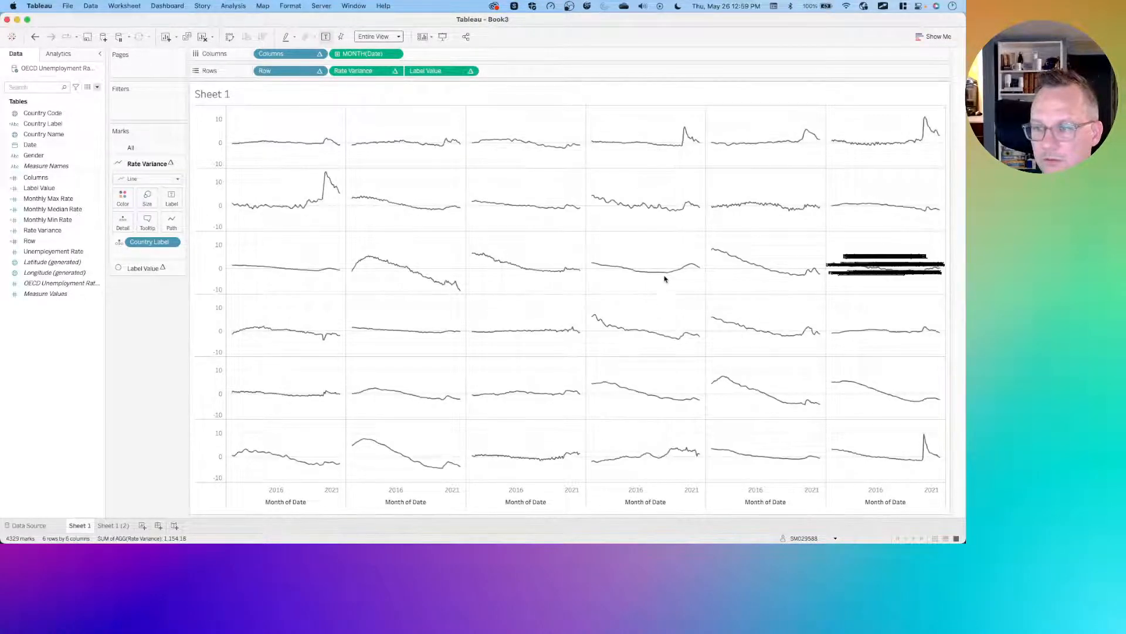
left_click(471, 71)
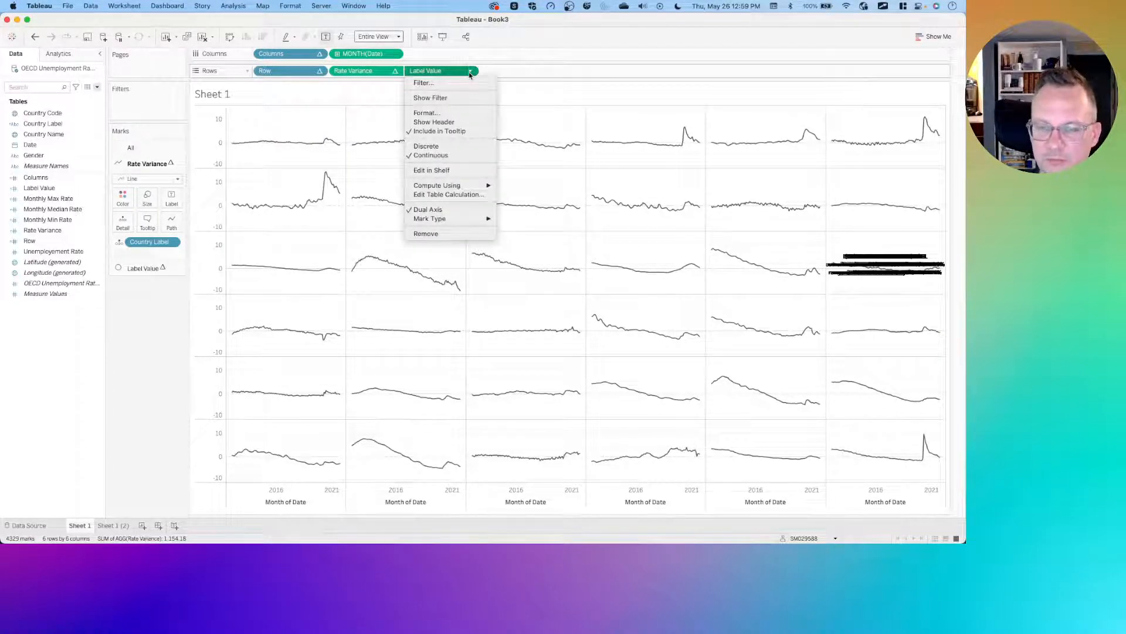
left_click(440, 71)
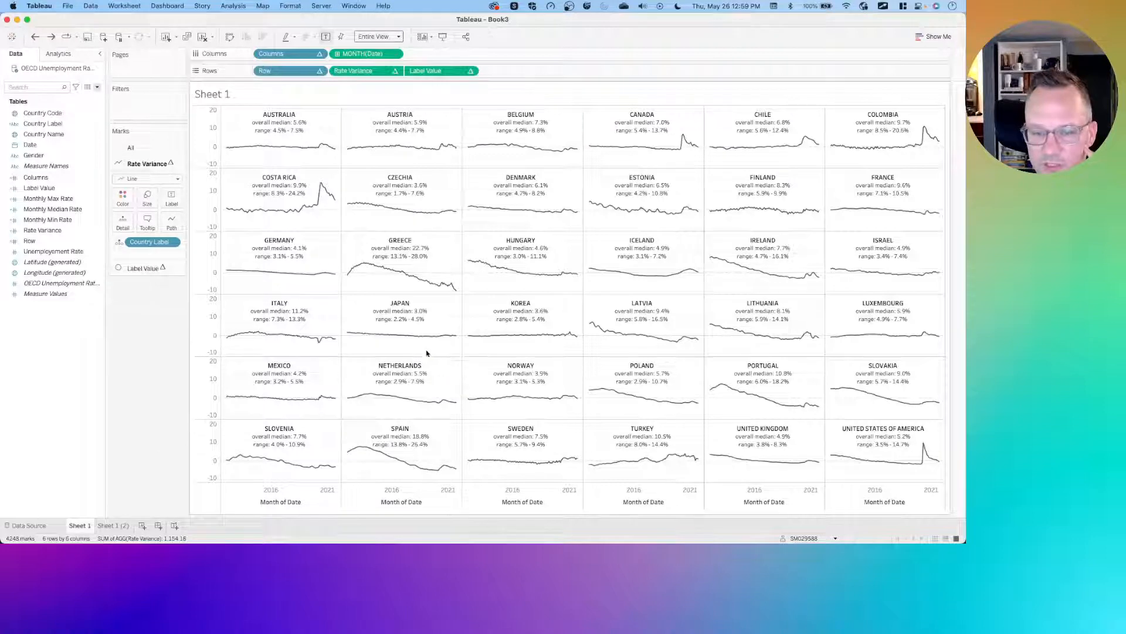
- Format the sheet's lines to remove the grid lines
right_click(361, 345)
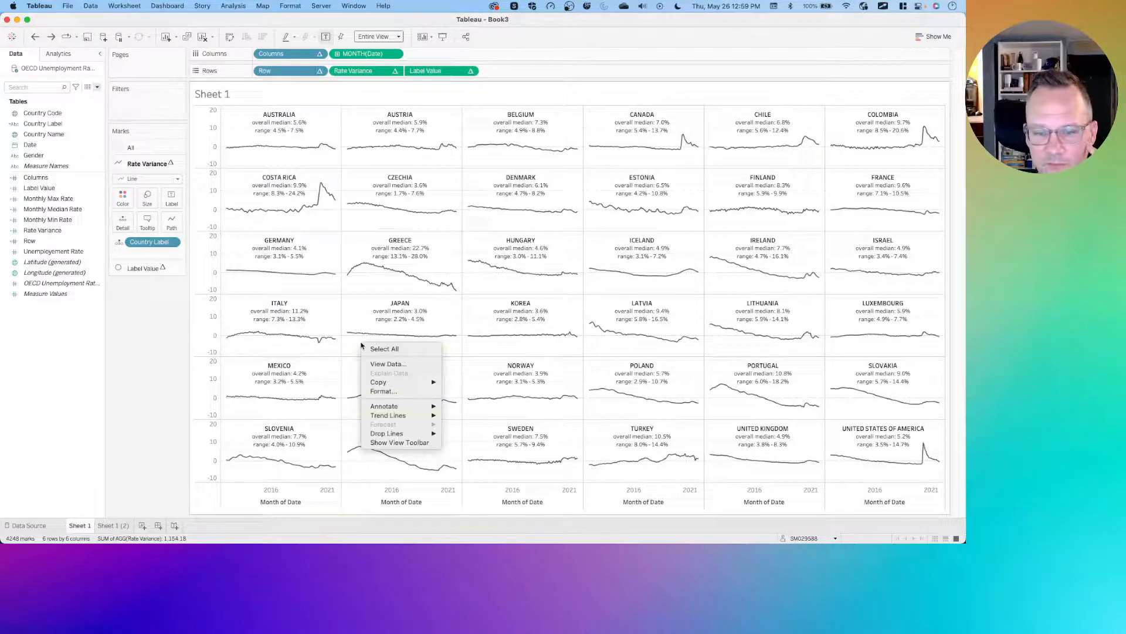
left_click(378, 392)
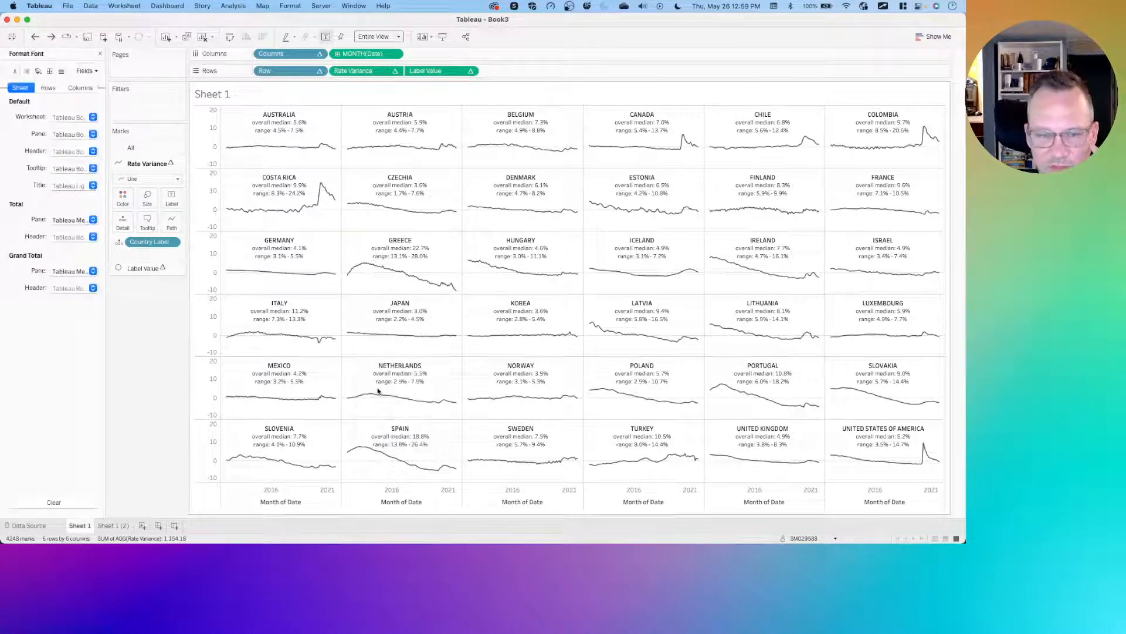
left_click(61, 71)
left_click(71, 118)
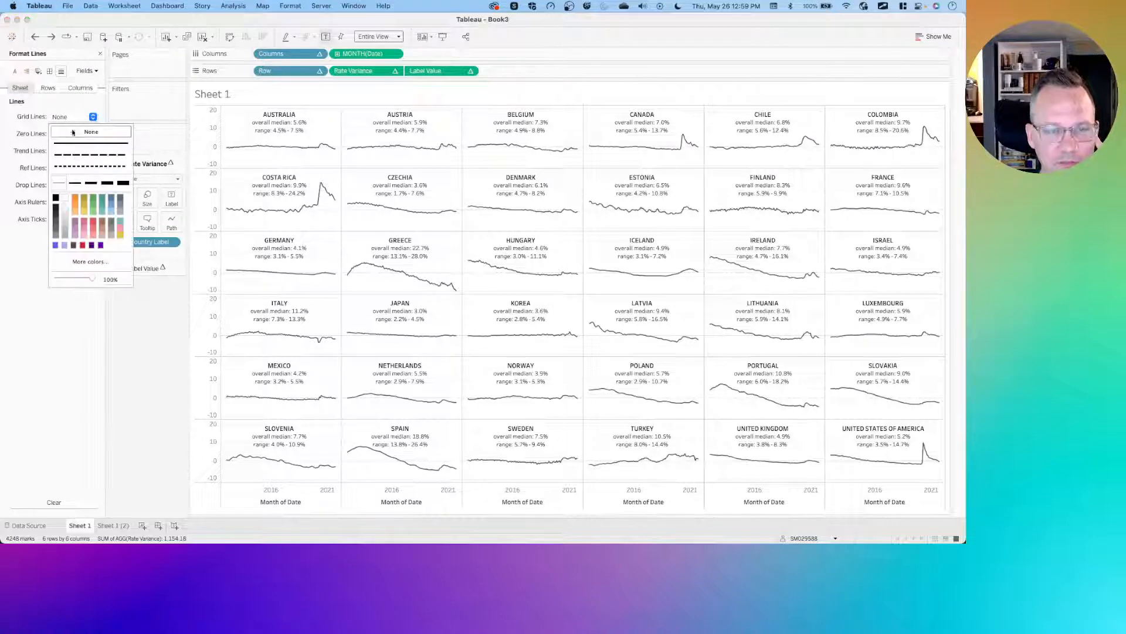
left_click(75, 135)
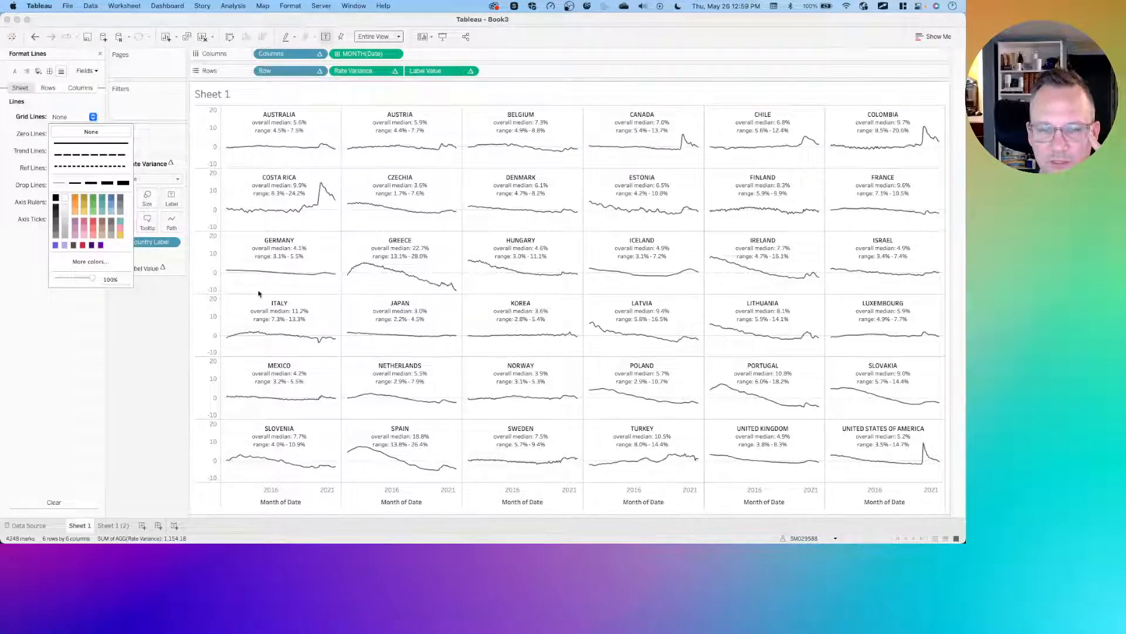
left_click(142, 335)
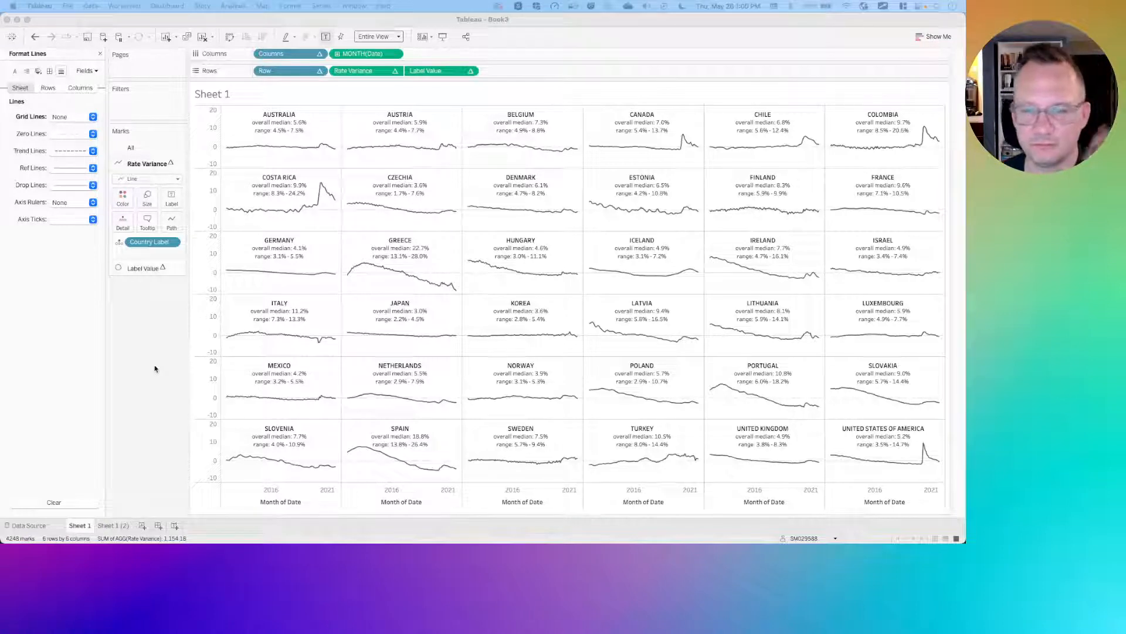
left_click(156, 332)
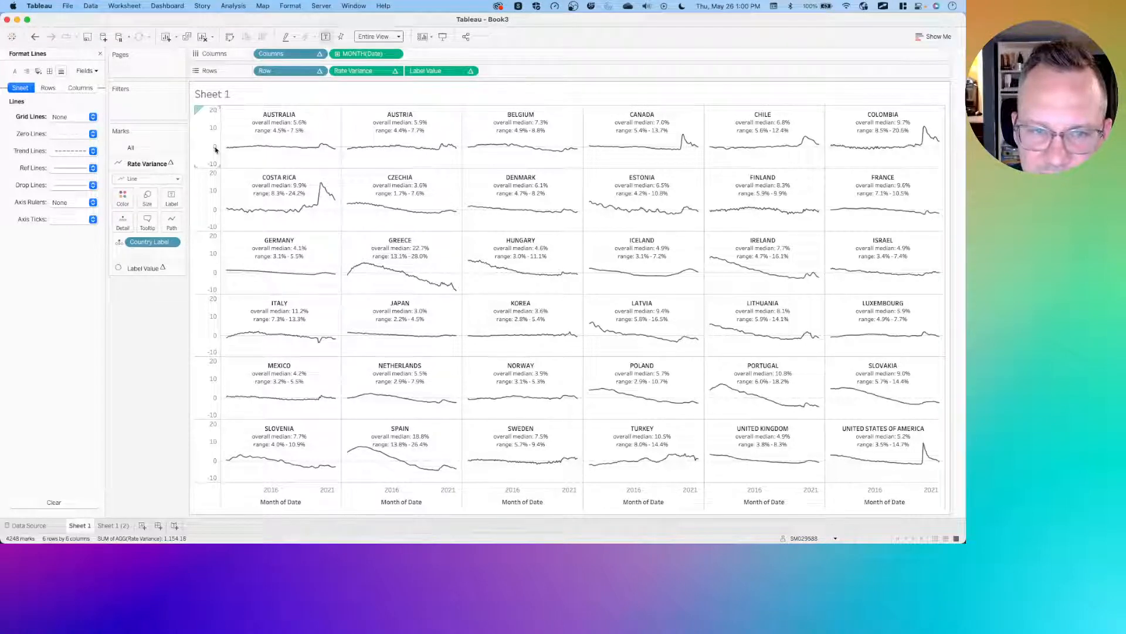
left_click(212, 113)
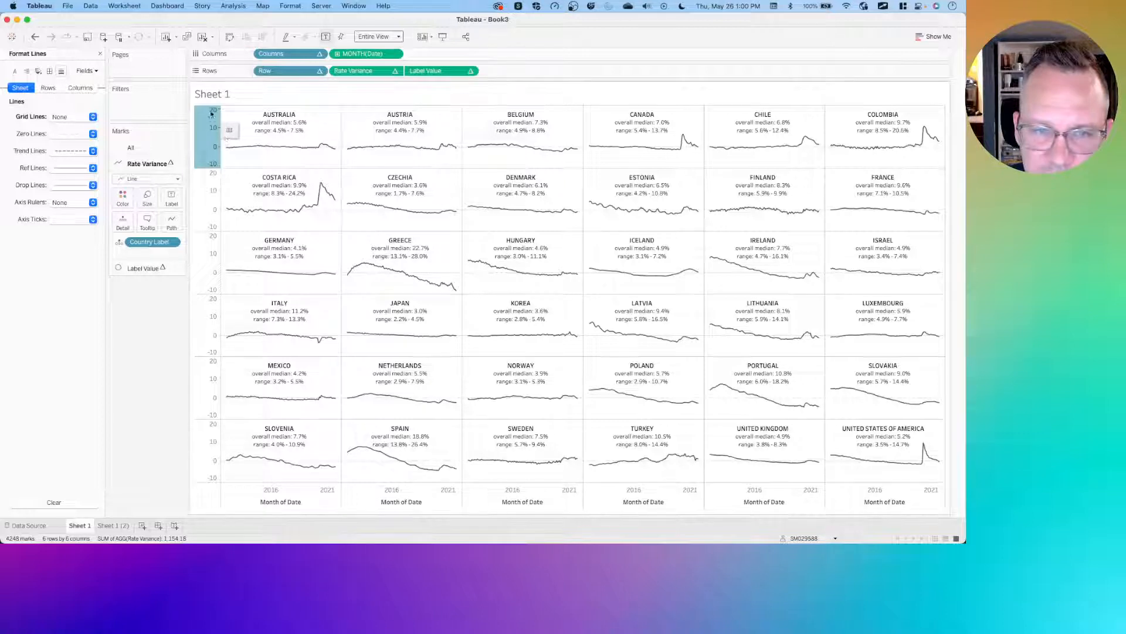
right_click(211, 114)
left_click(220, 117)
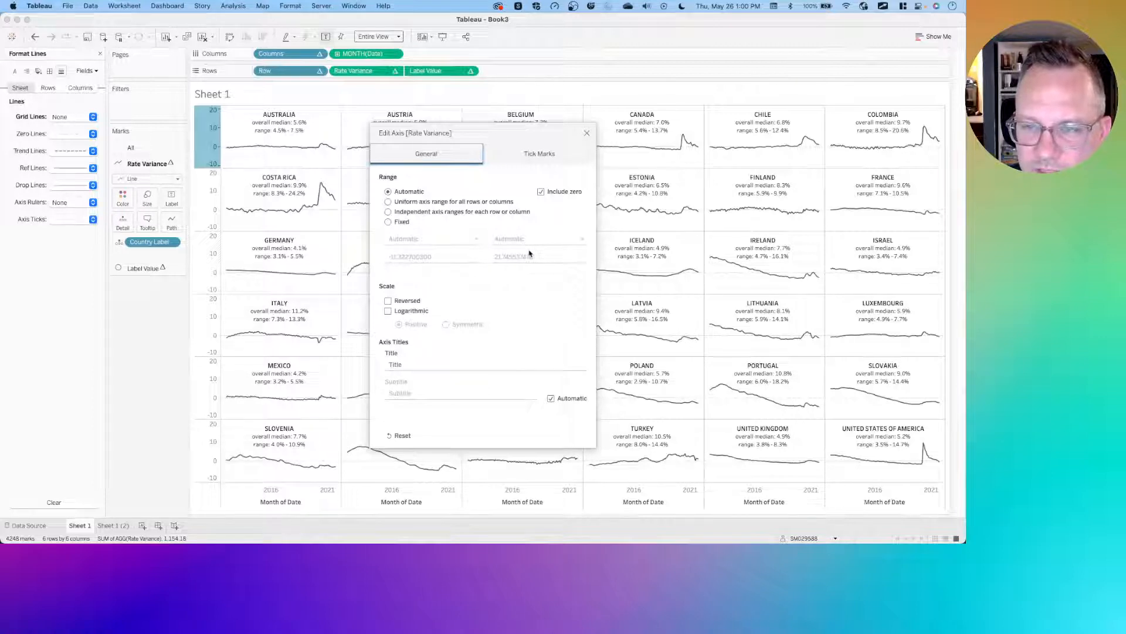
left_click(586, 134)
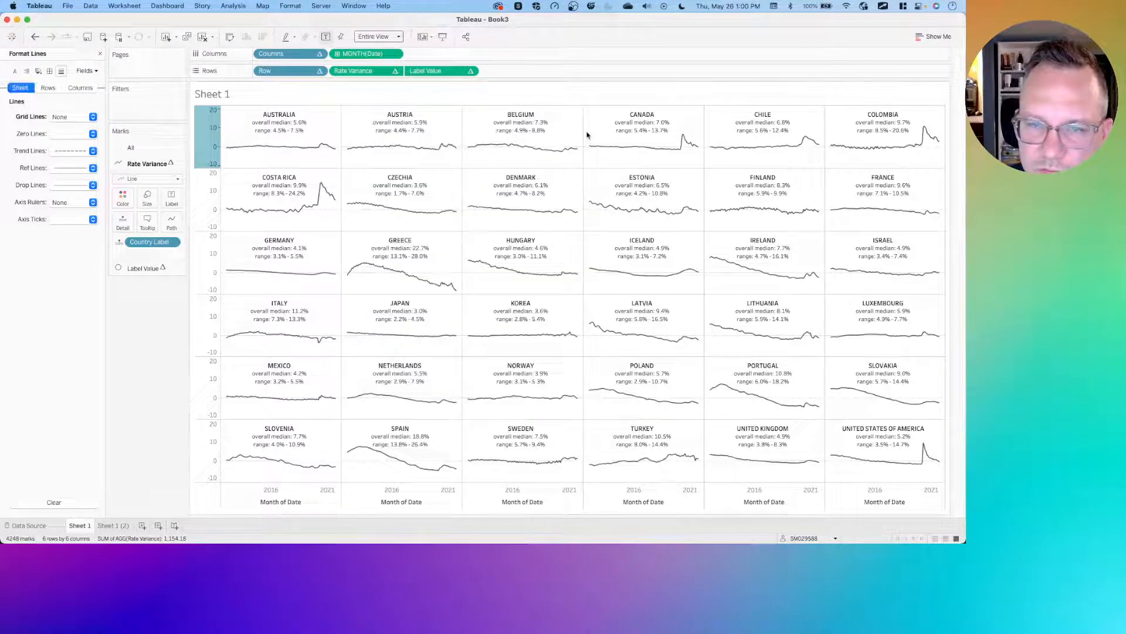
- Fix the Rate Variance axis to a symmetric range from -21.745537478 to 21.745537478
right_click(212, 124)
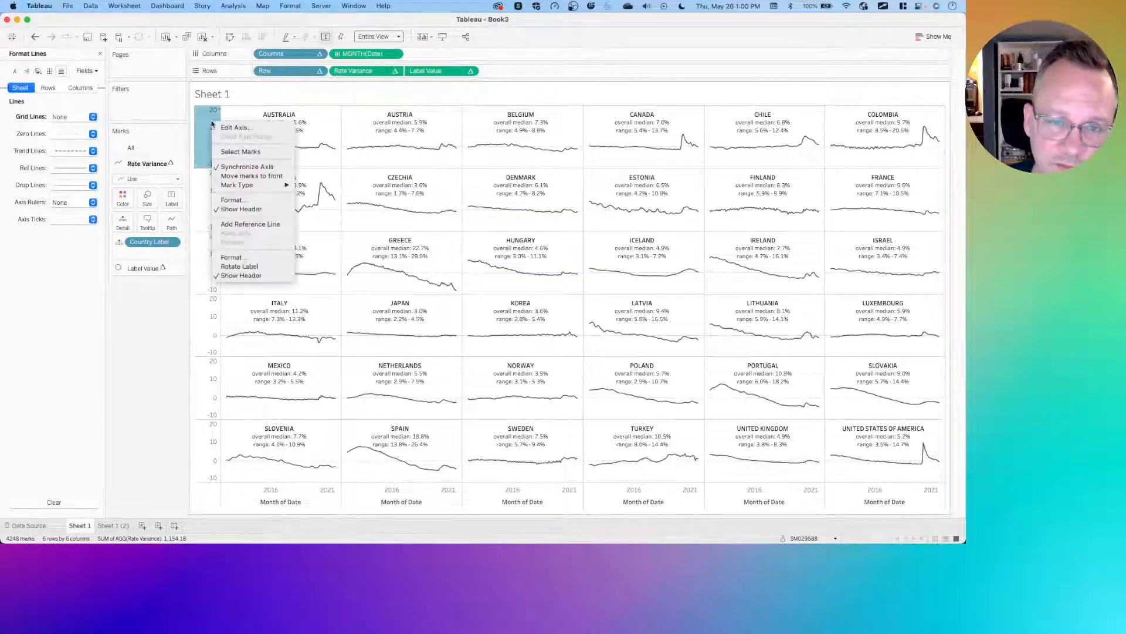
left_click(226, 127)
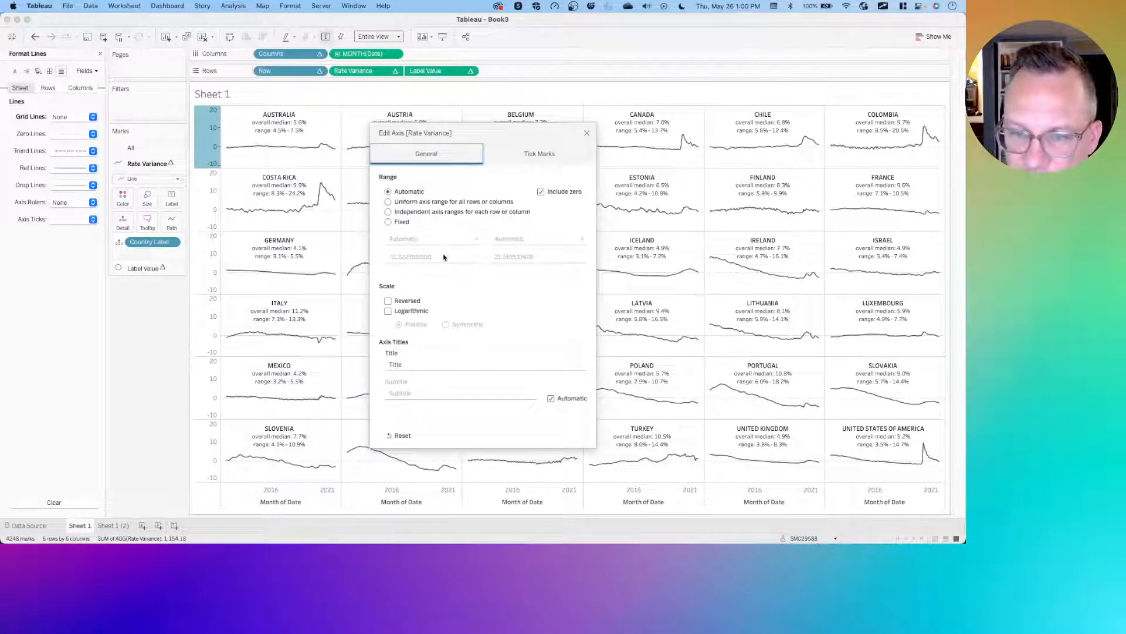
left_click(388, 222)
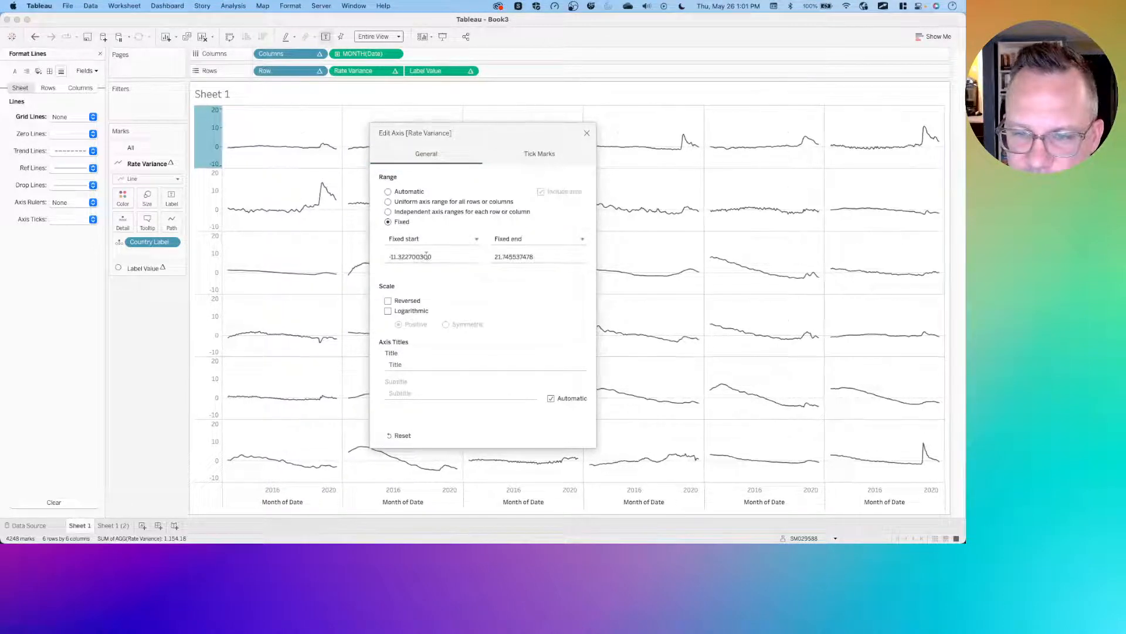
left_click(426, 257)
double_click(427, 257)
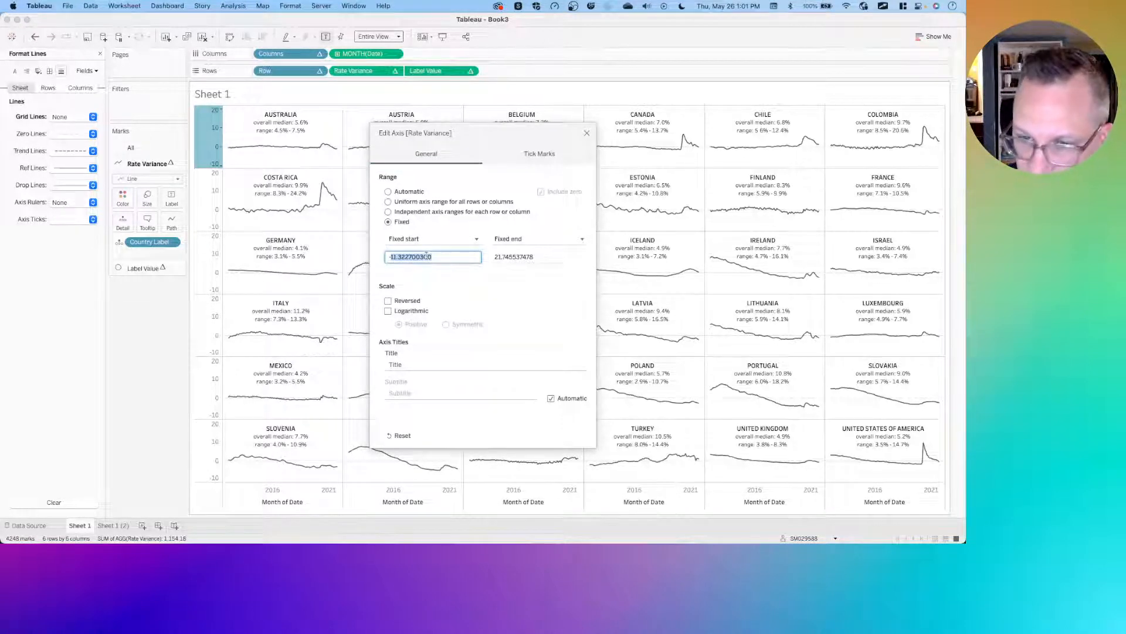
double_click(510, 256)
key("super+c")
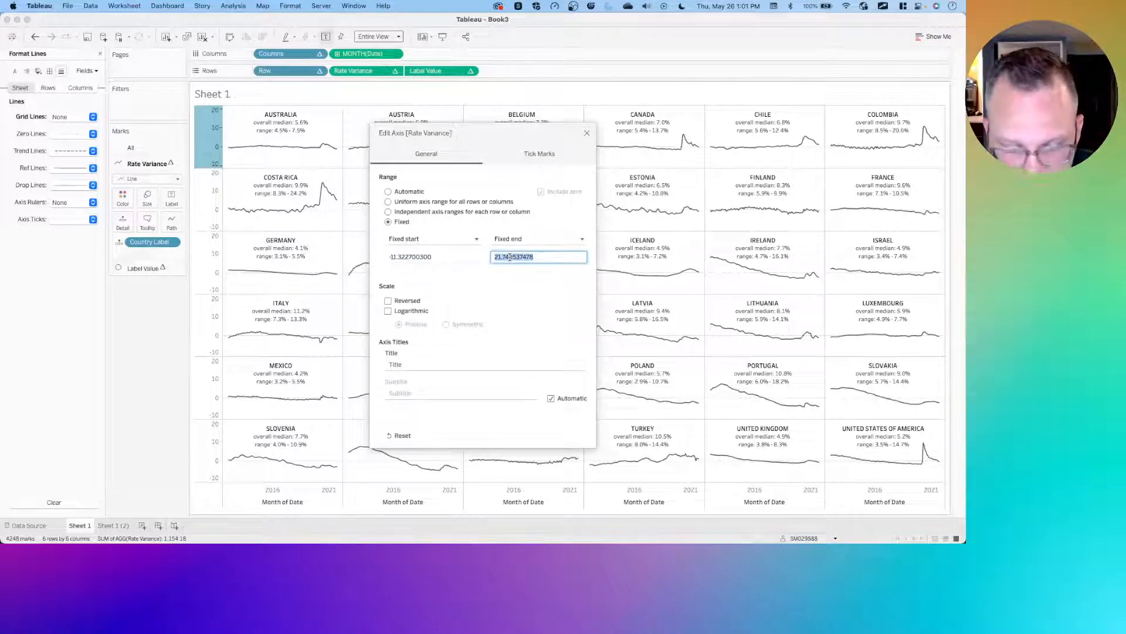
double_click(421, 257)
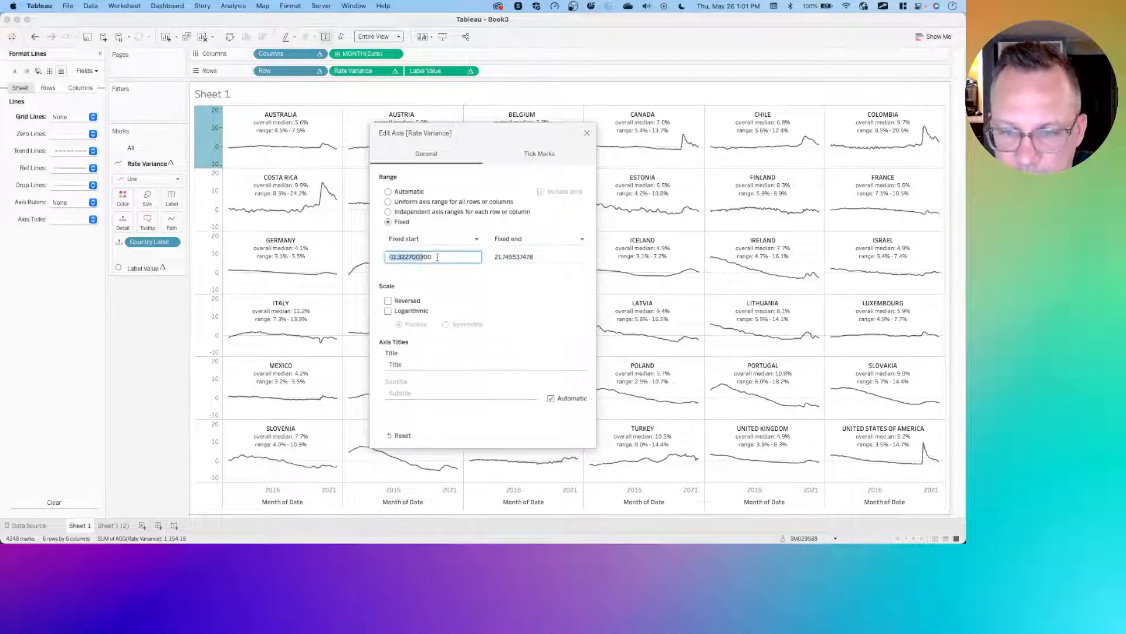
type("-")
key("super+v")
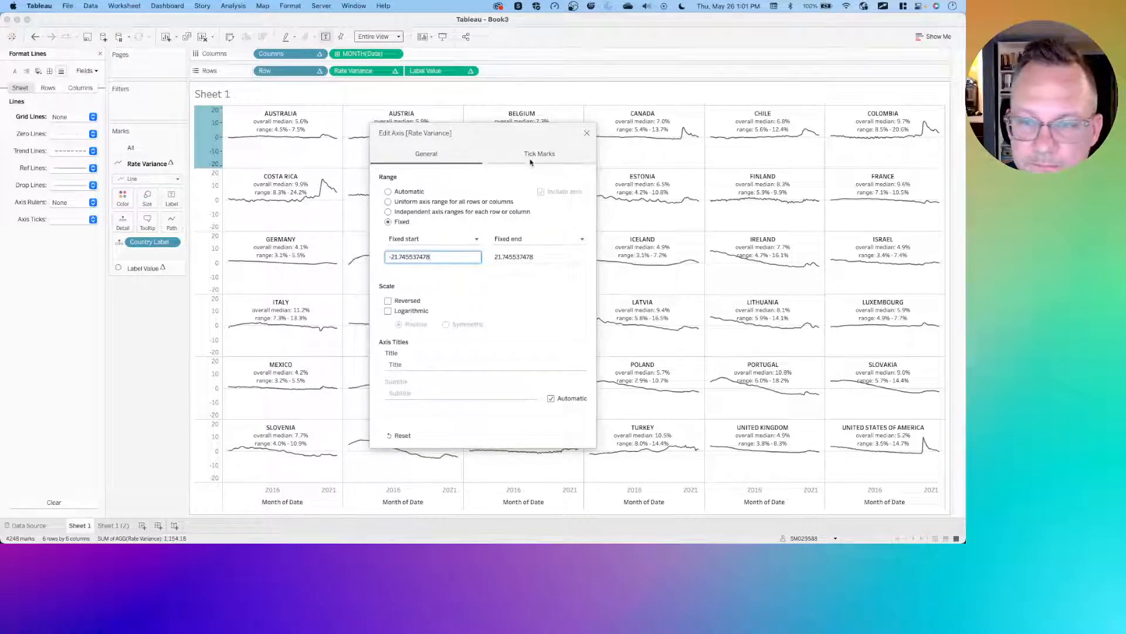
left_click(586, 133)
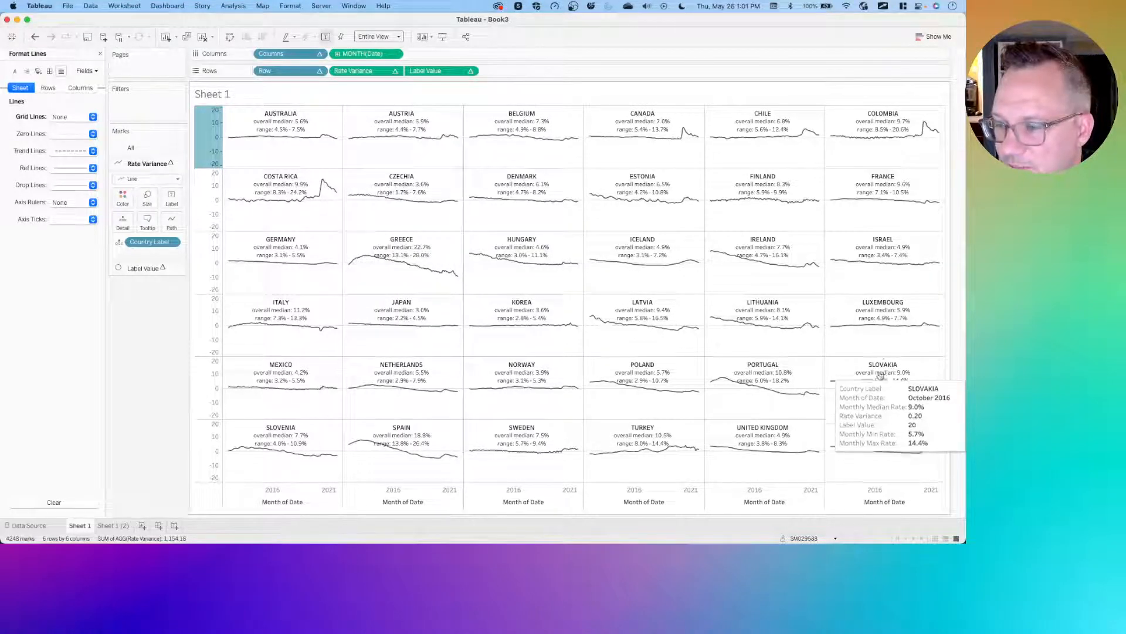
- Edit the Label Value calculation so its middle-index result is 25, then apply and confirm it
mouse_move(899, 385)
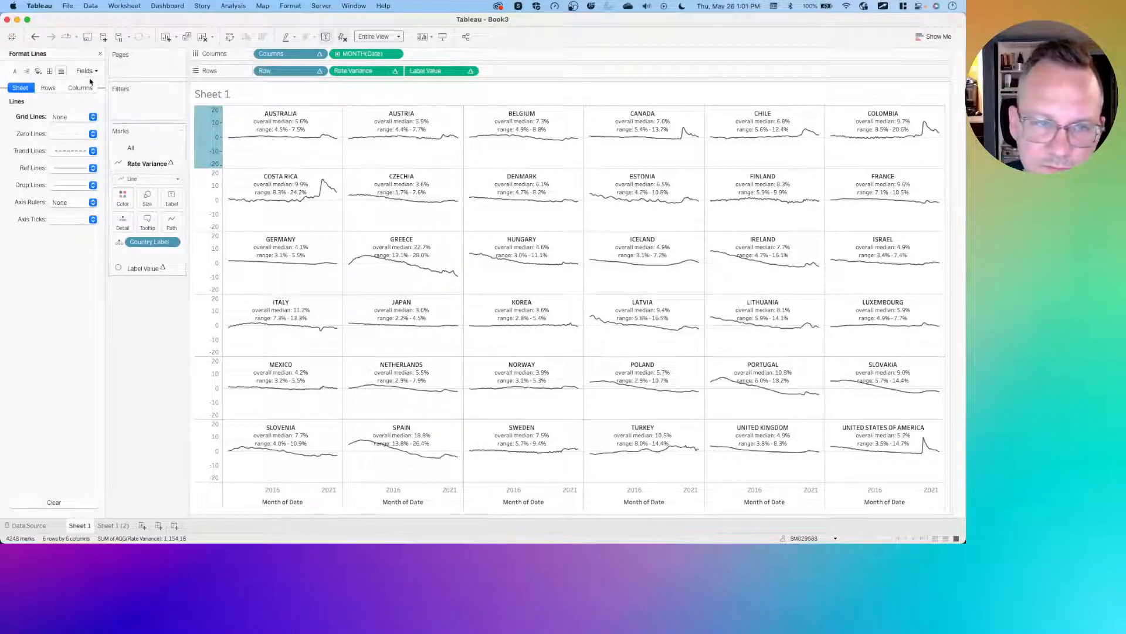
left_click(100, 54)
right_click(39, 188)
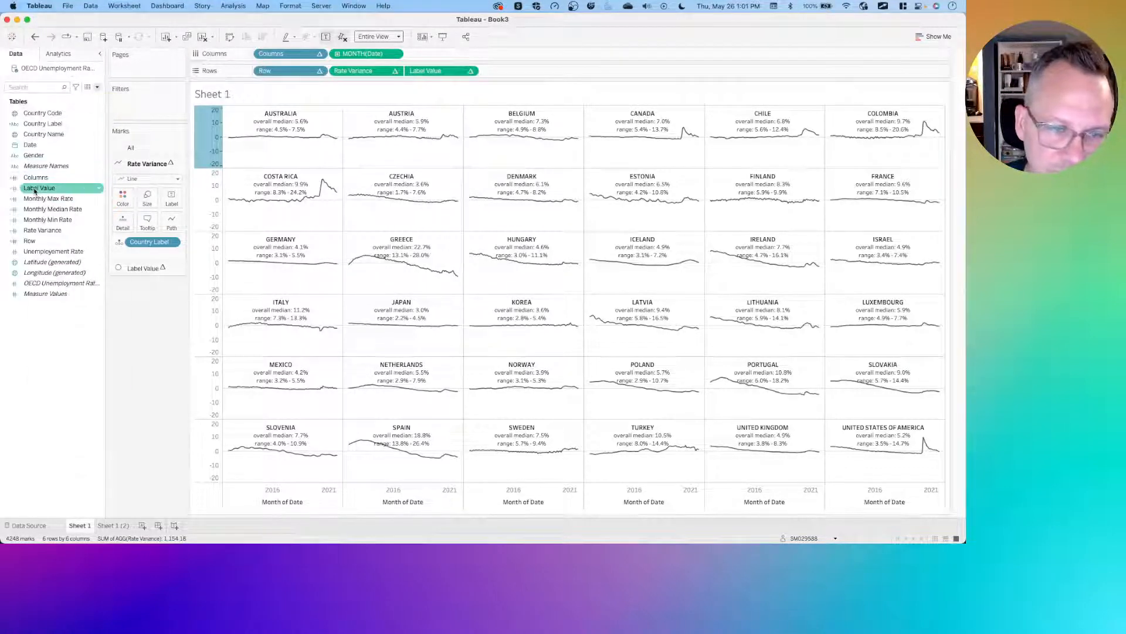
left_click(58, 234)
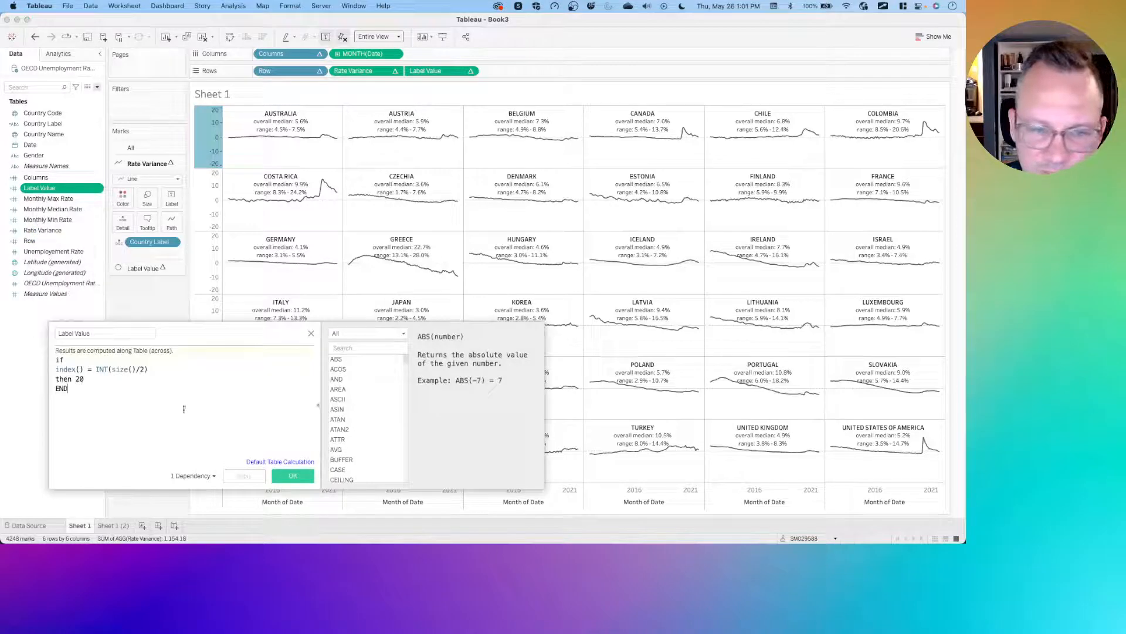
left_click(87, 378)
key("BackSpace")
type("5")
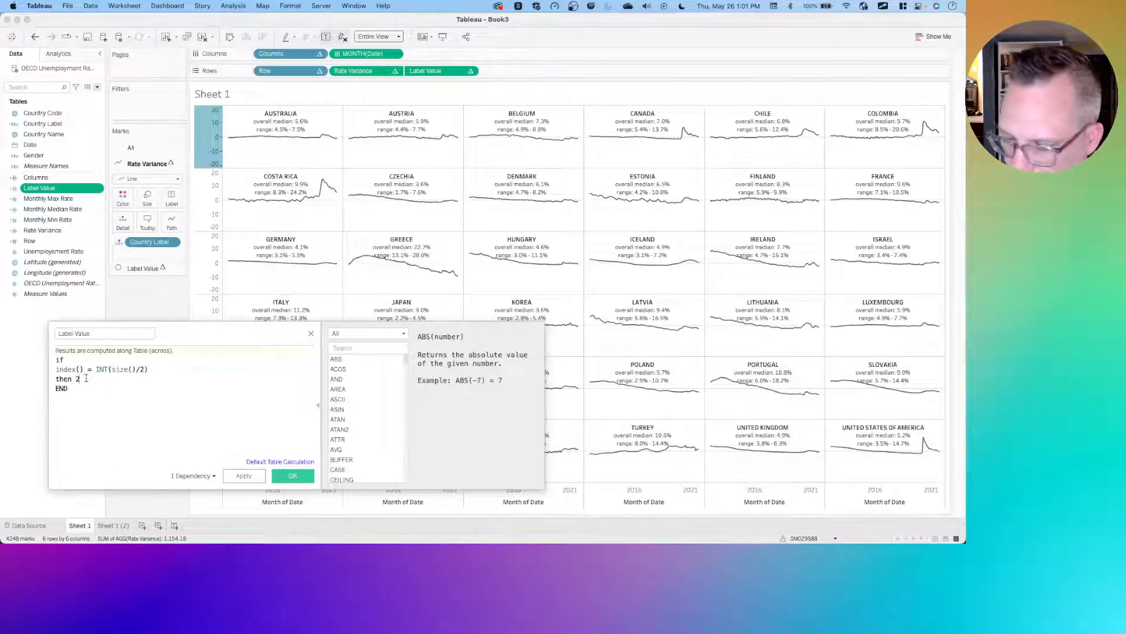
left_click(240, 475)
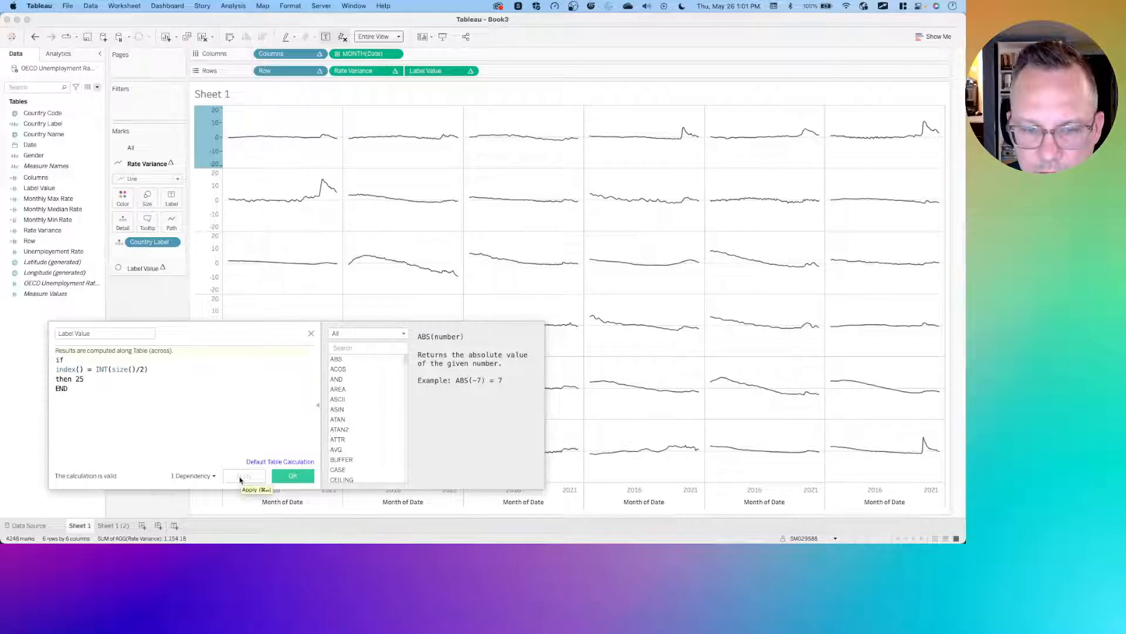
left_click(293, 475)
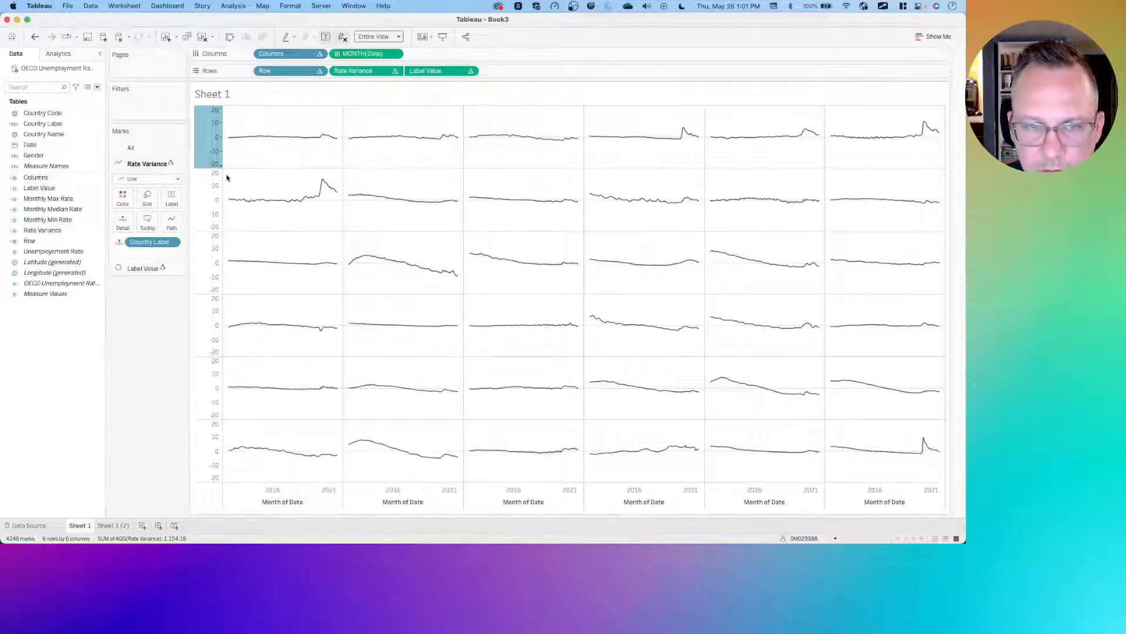
- Clear the Rate Variance axis range and fix it symmetrically from -27.040391782 to 27.040391782
right_click(217, 124)
left_click(237, 139)
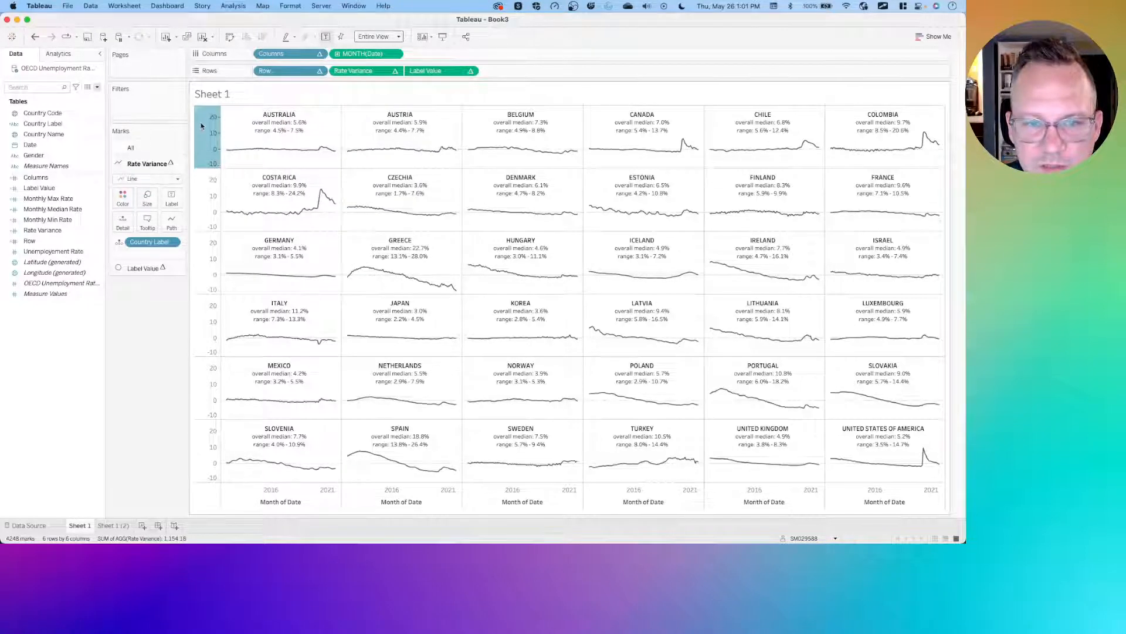
right_click(201, 126)
left_click(224, 135)
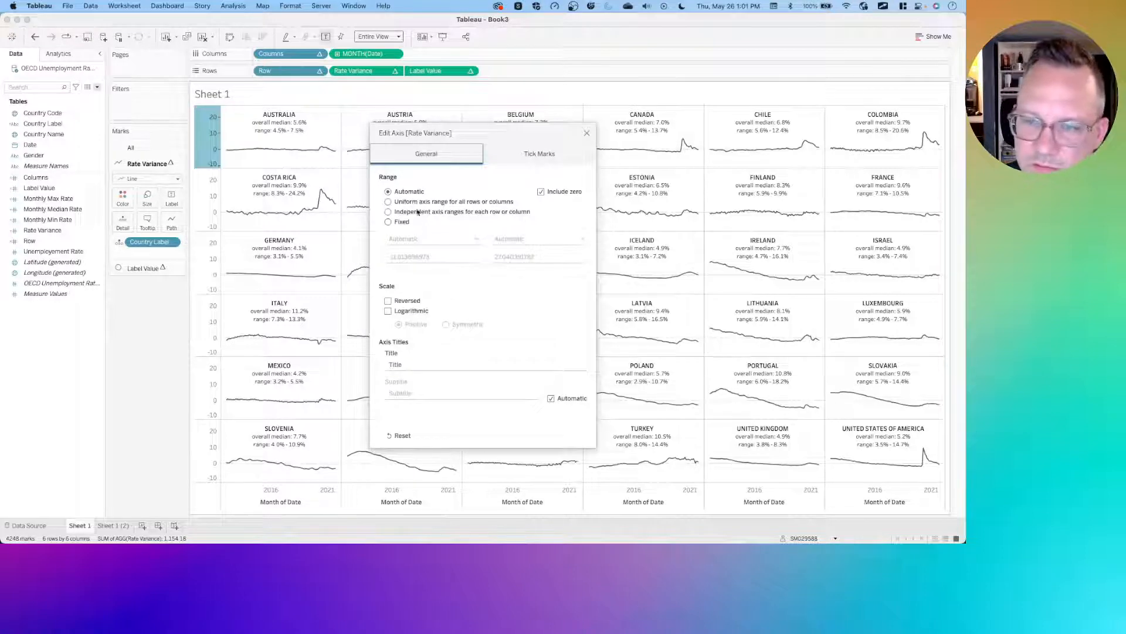
left_click(402, 221)
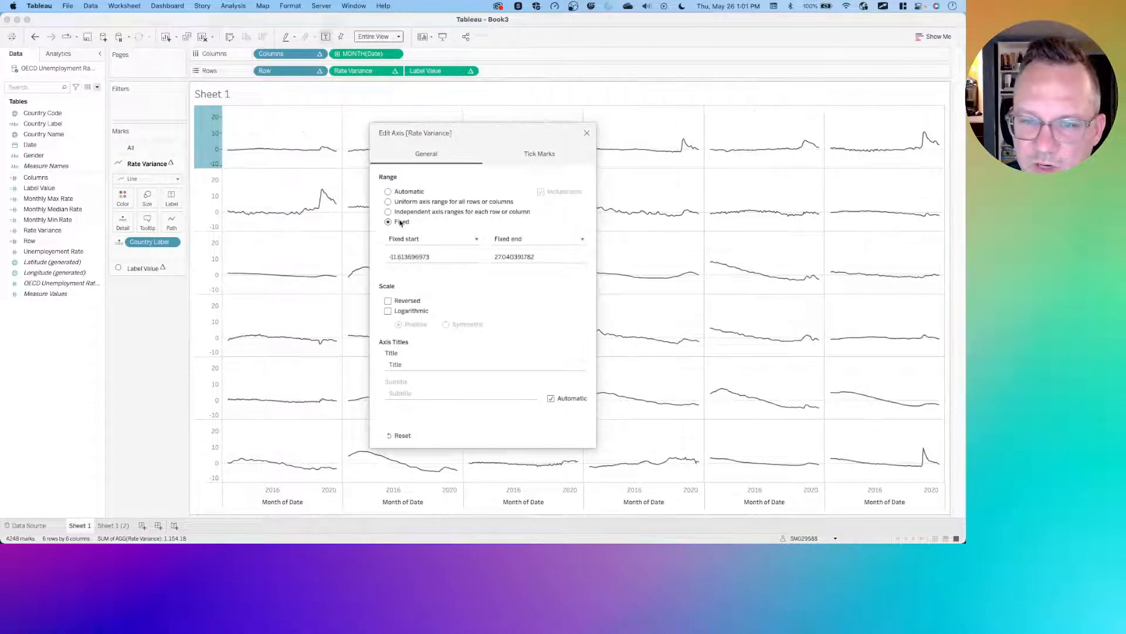
left_click(522, 256)
key("super+c")
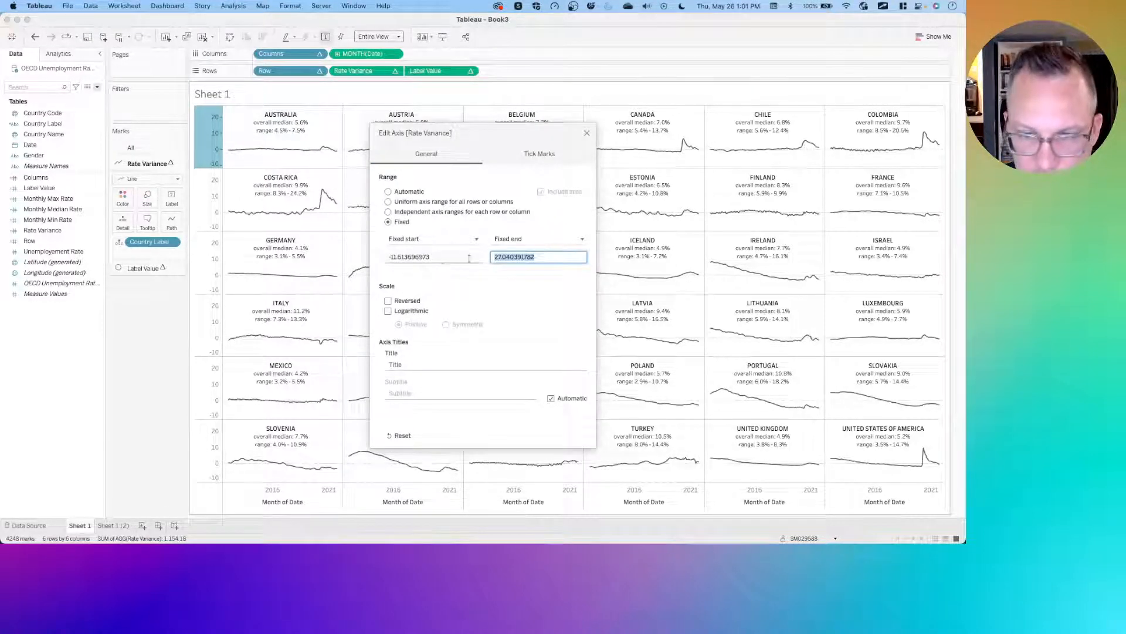
left_click(442, 258)
type("-")
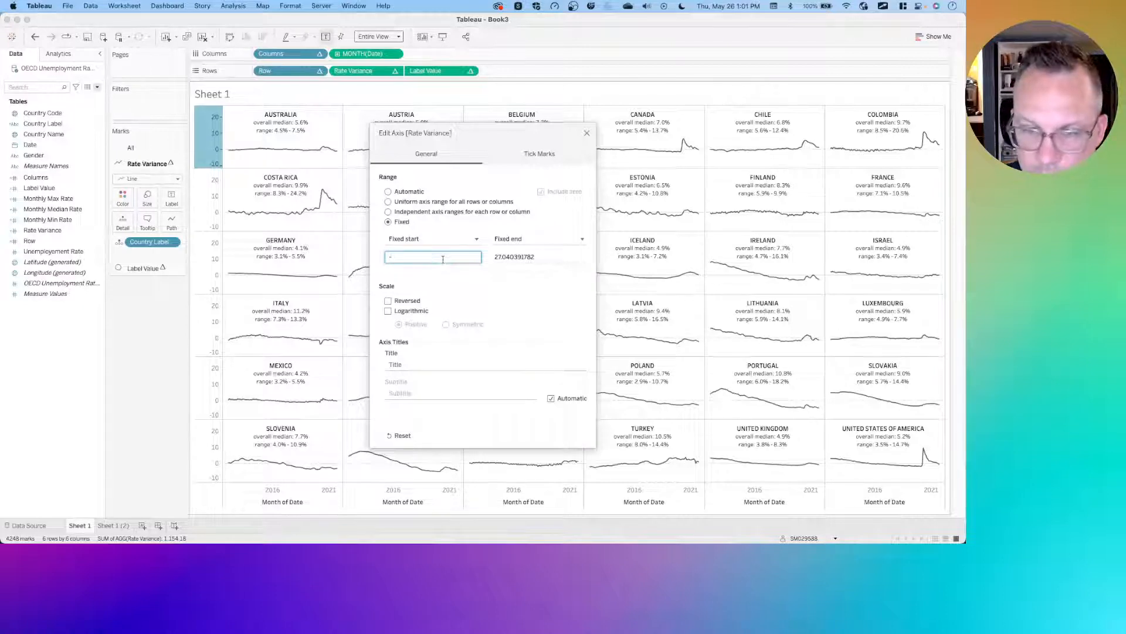
key("super+v")
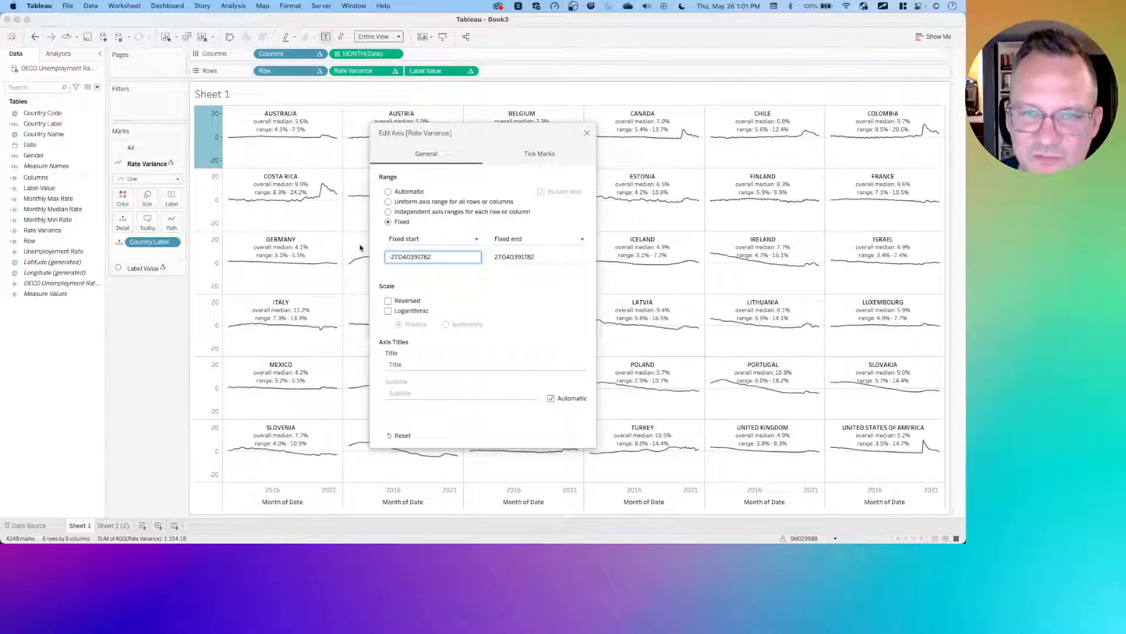
left_click(586, 134)
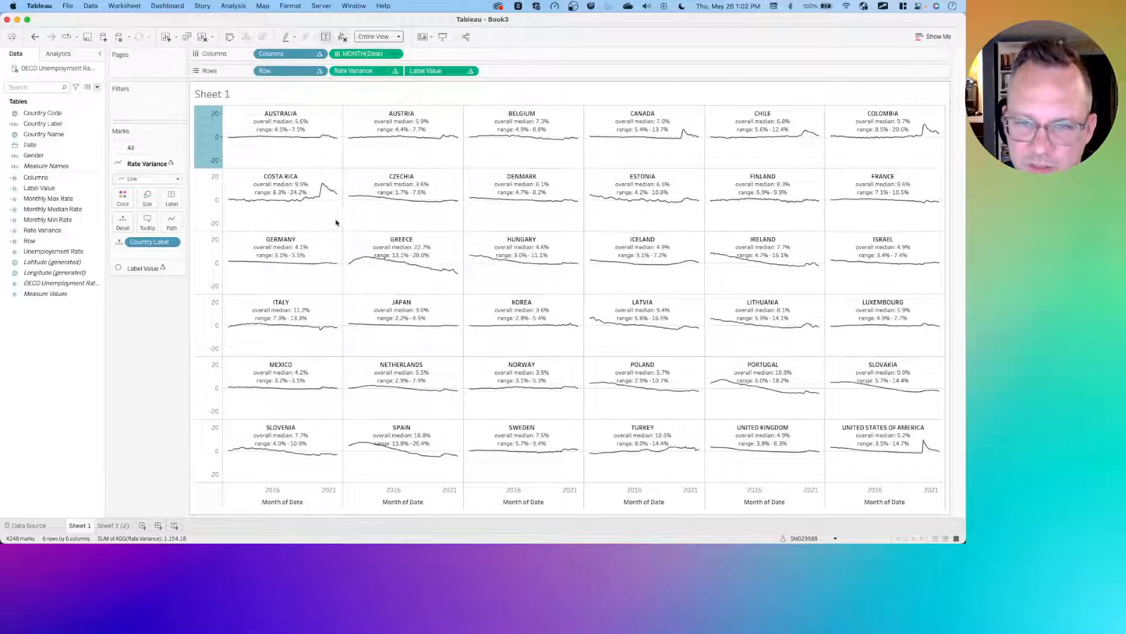
- Open the sheet's border formatting and set the row divider pane border to None
right_click(276, 219)
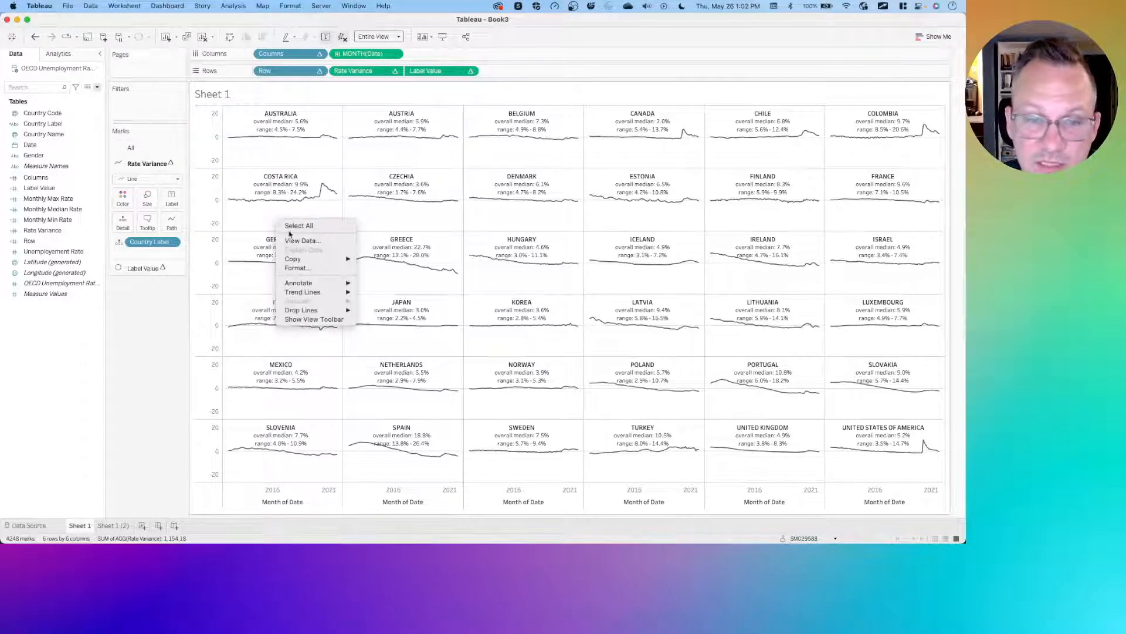
left_click(301, 267)
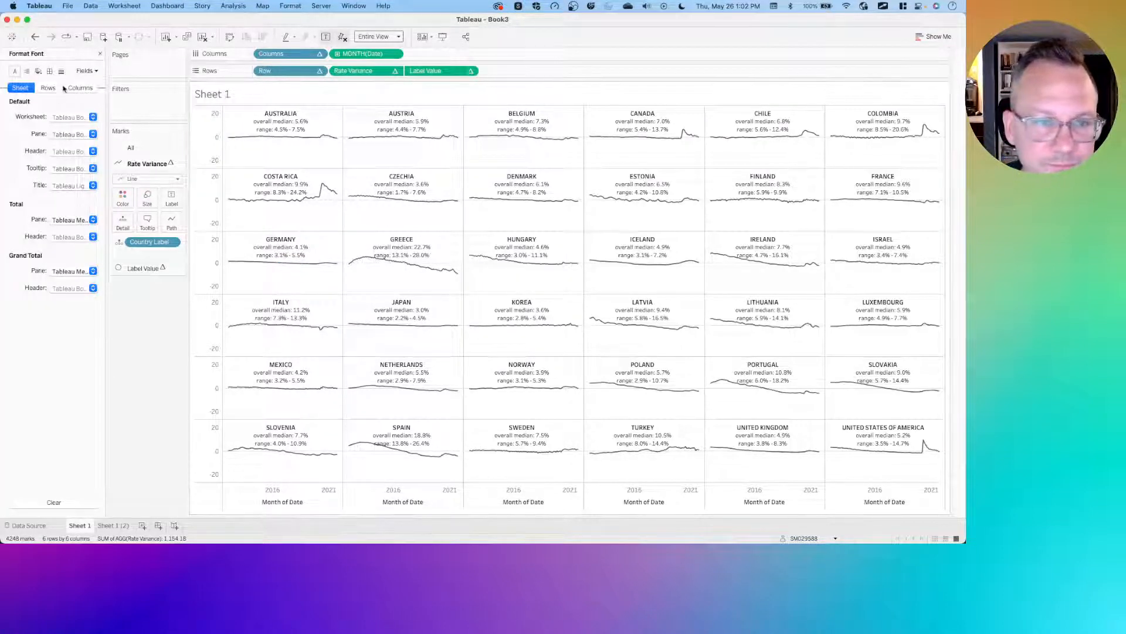
left_click(61, 71)
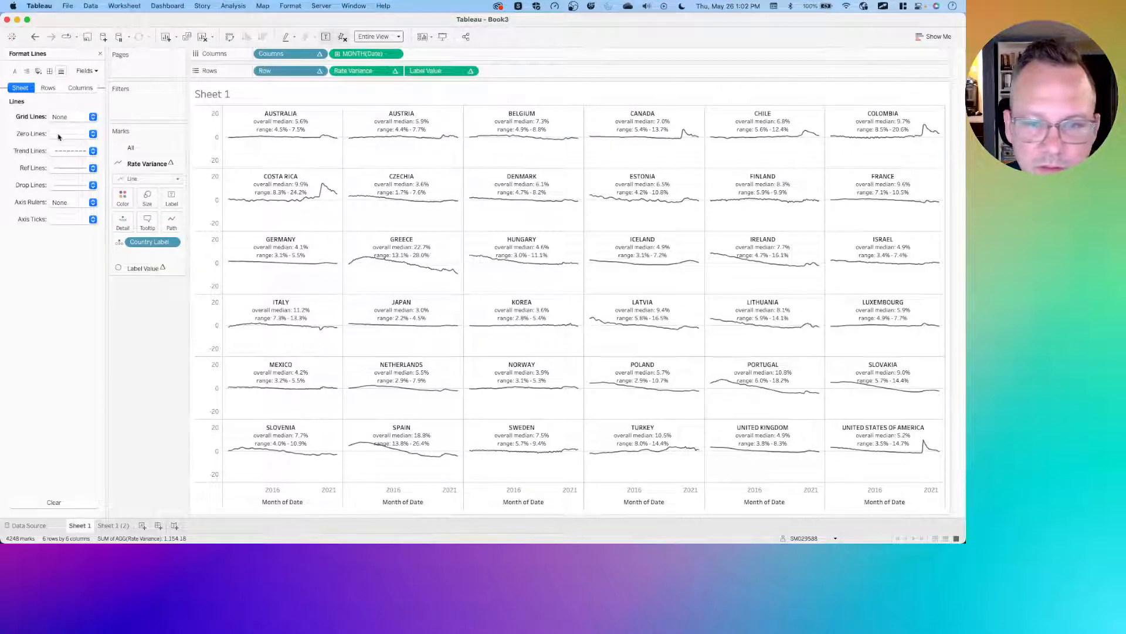
left_click(49, 71)
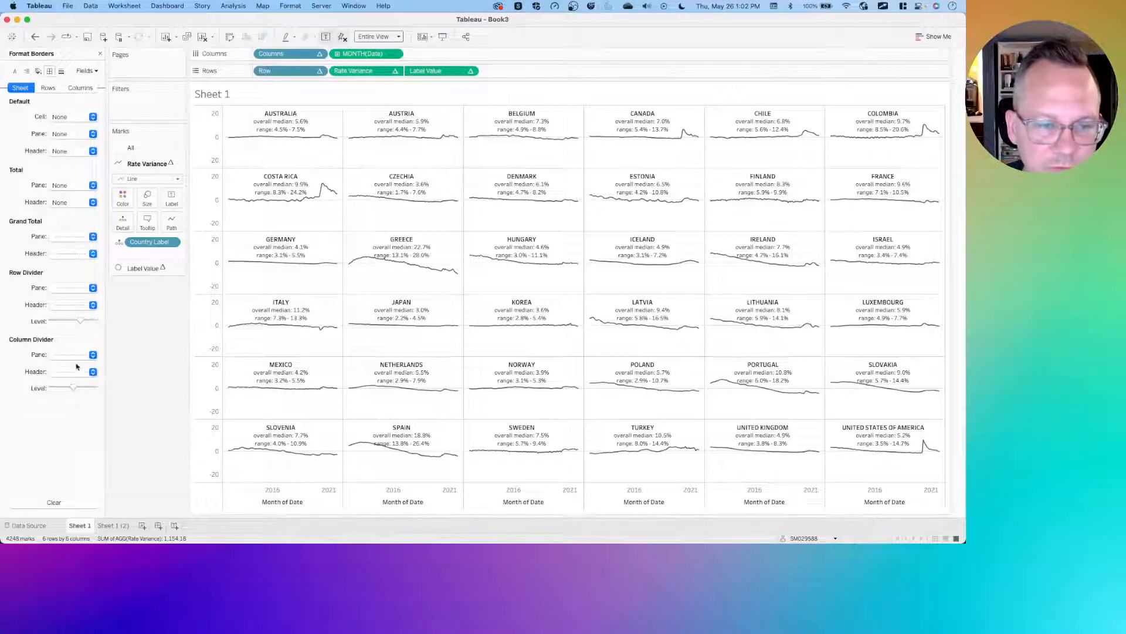
left_click(64, 288)
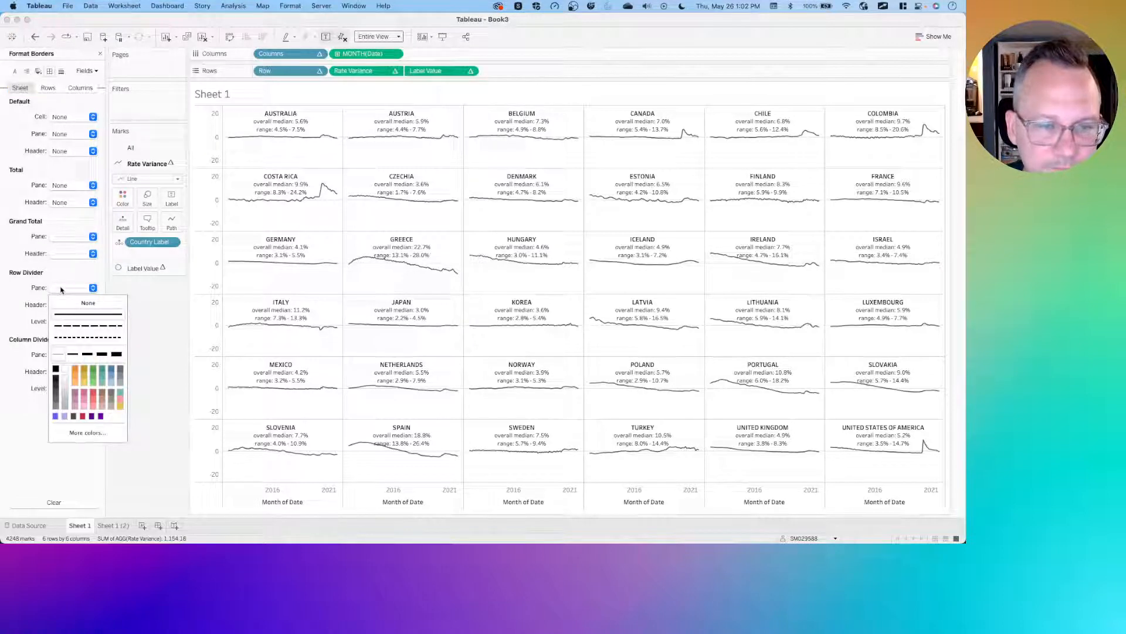
left_click(103, 305)
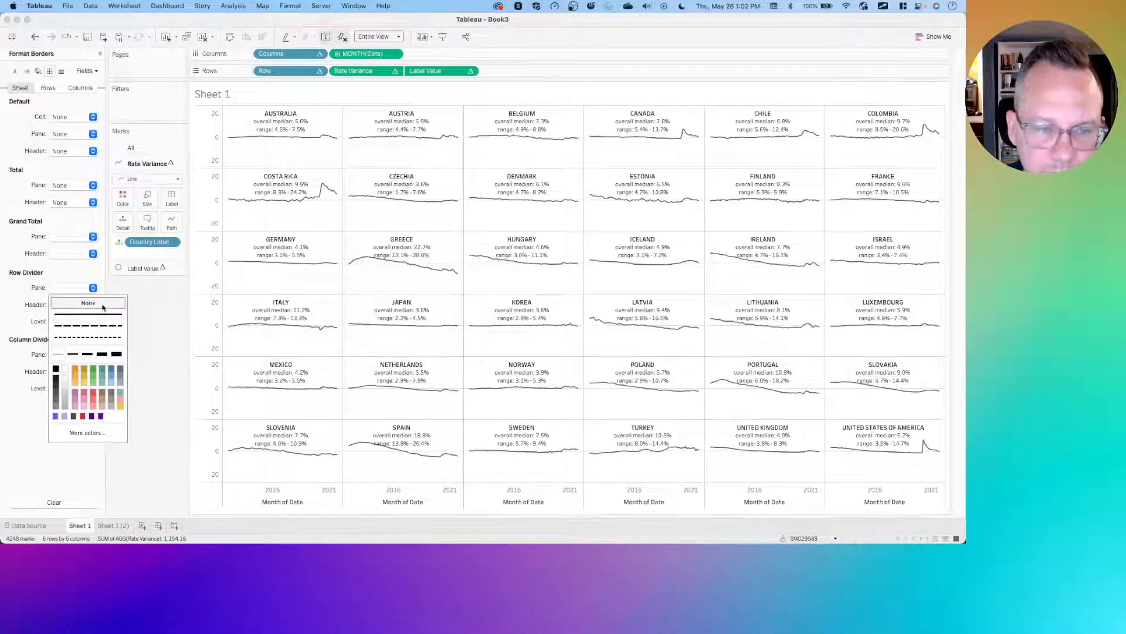
left_click(164, 321)
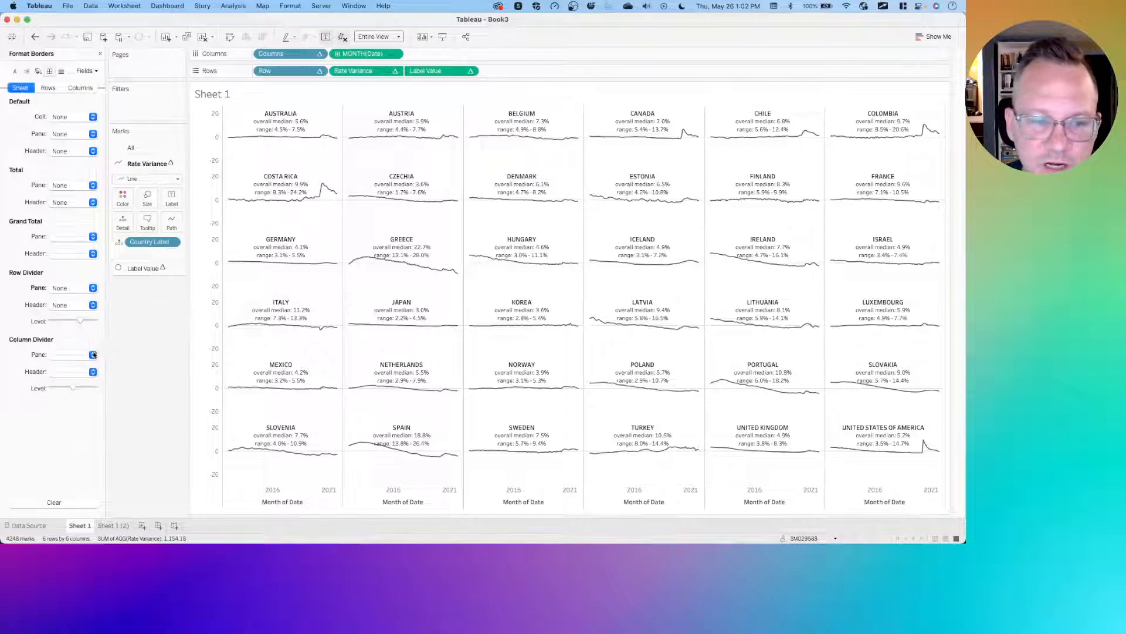
- Set the column divider pane border to the thickest line width
left_click(70, 354)
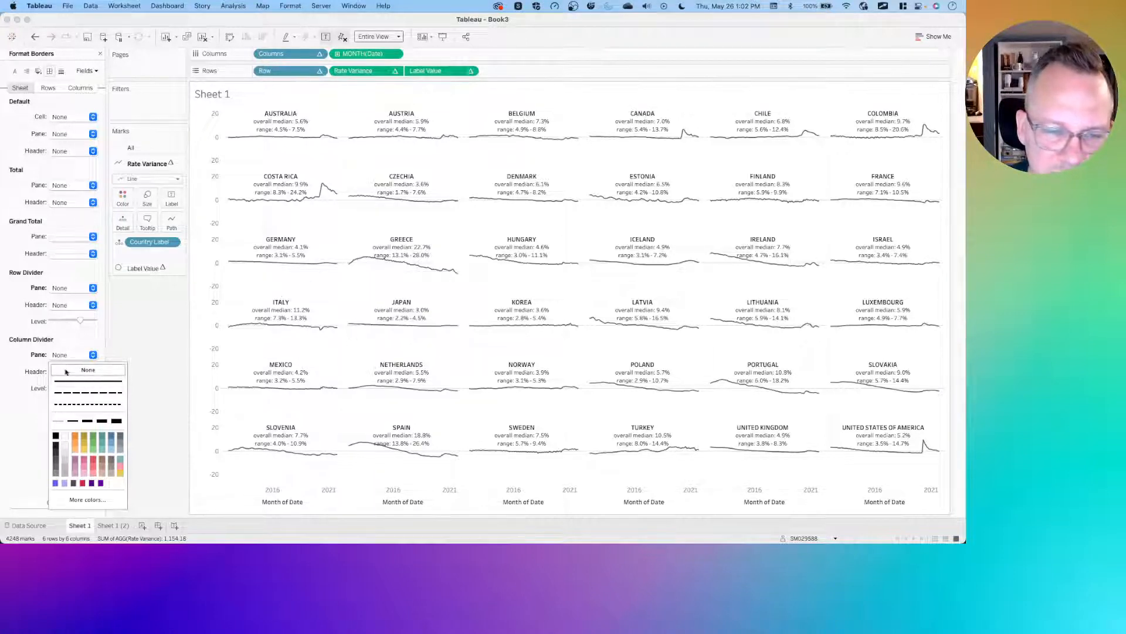
left_click(40, 361)
left_click(41, 361)
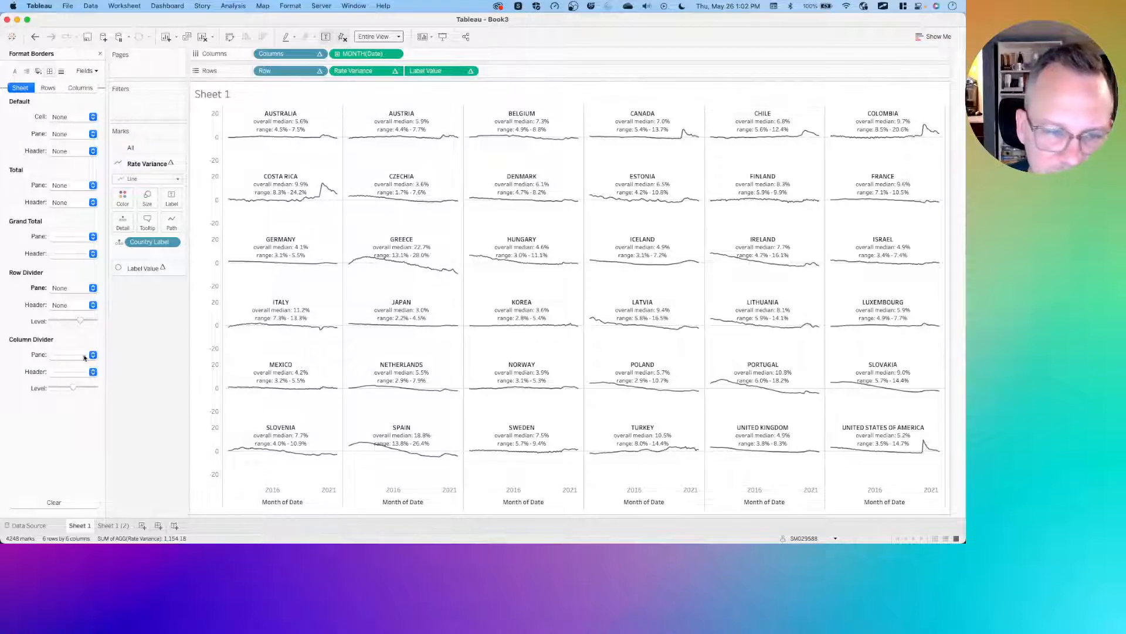
left_click(62, 356)
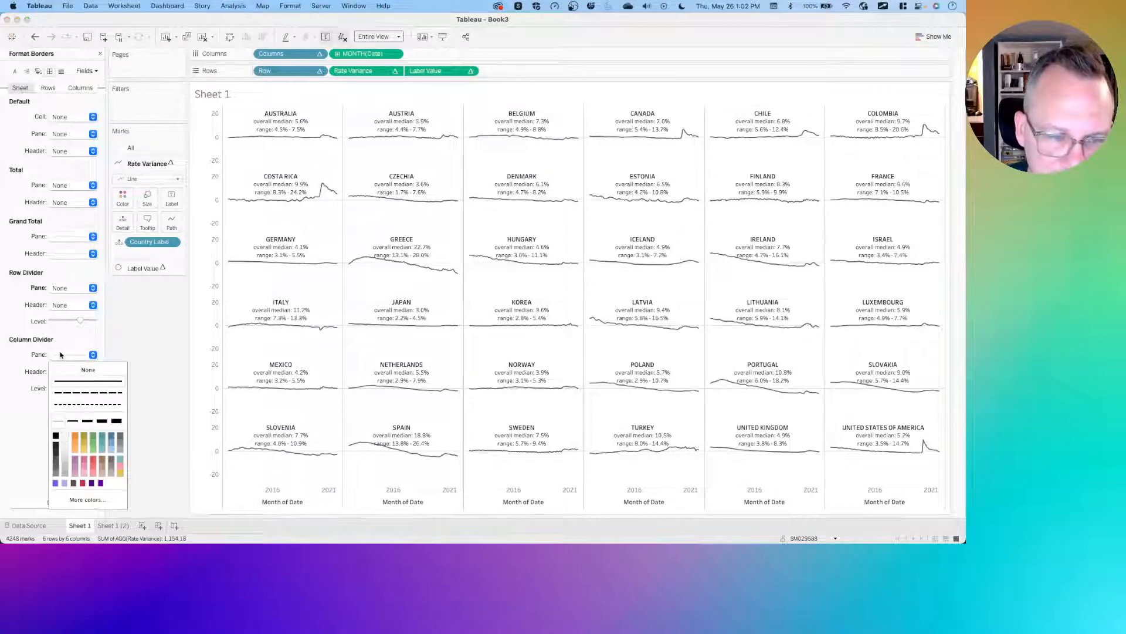
left_click(117, 421)
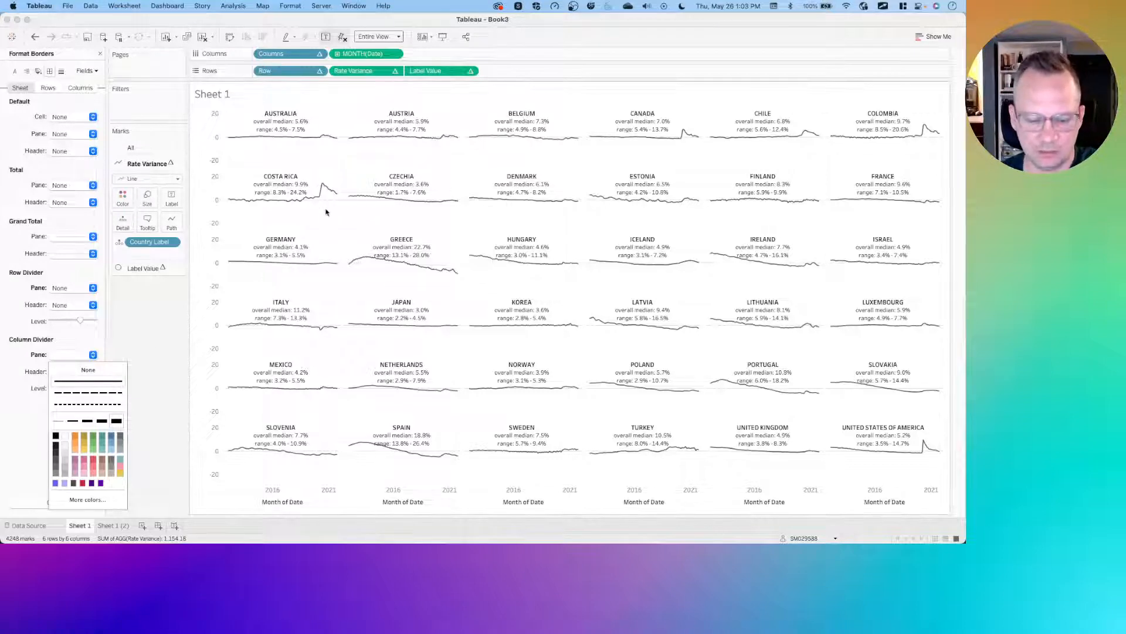
scroll(327, 213, "up", 5)
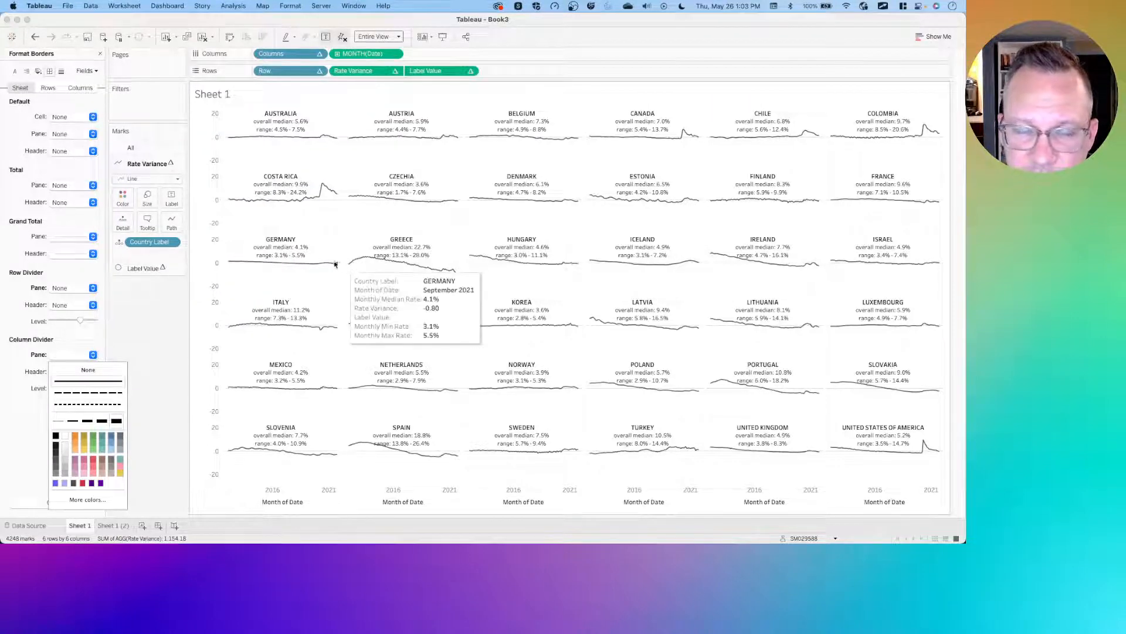
left_click(150, 351)
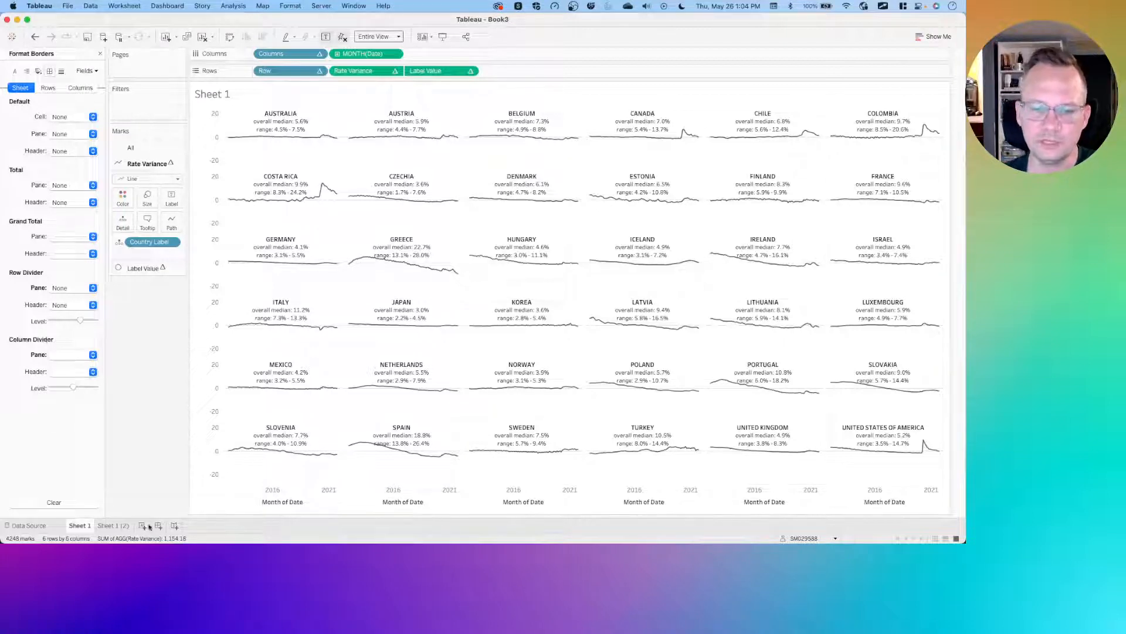
right_click(270, 488)
right_click(271, 489)
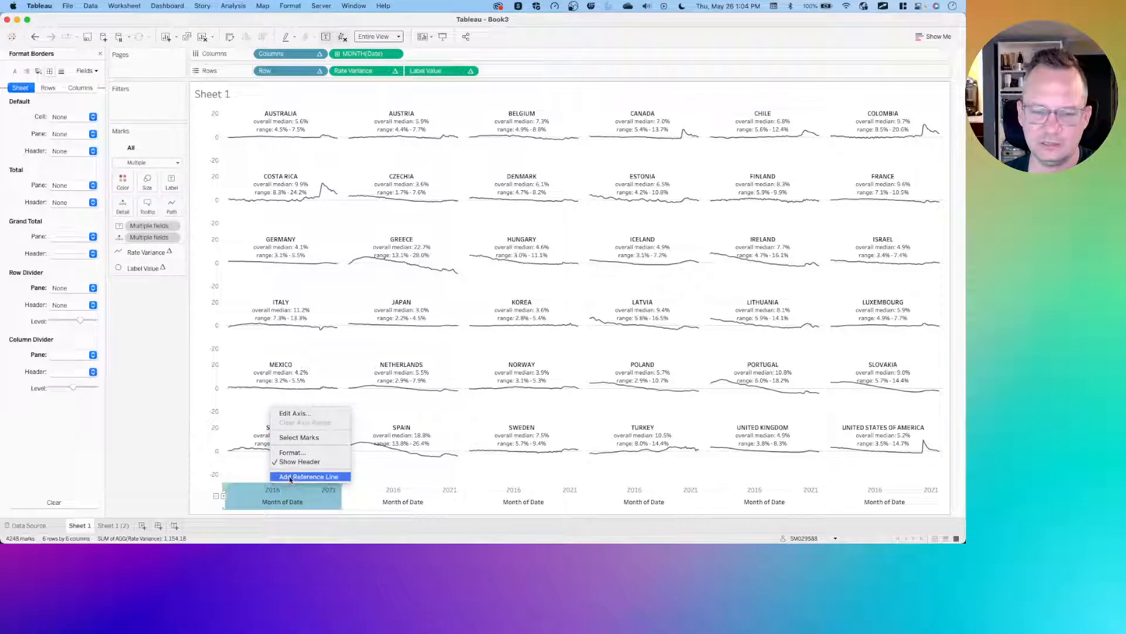
left_click(155, 457)
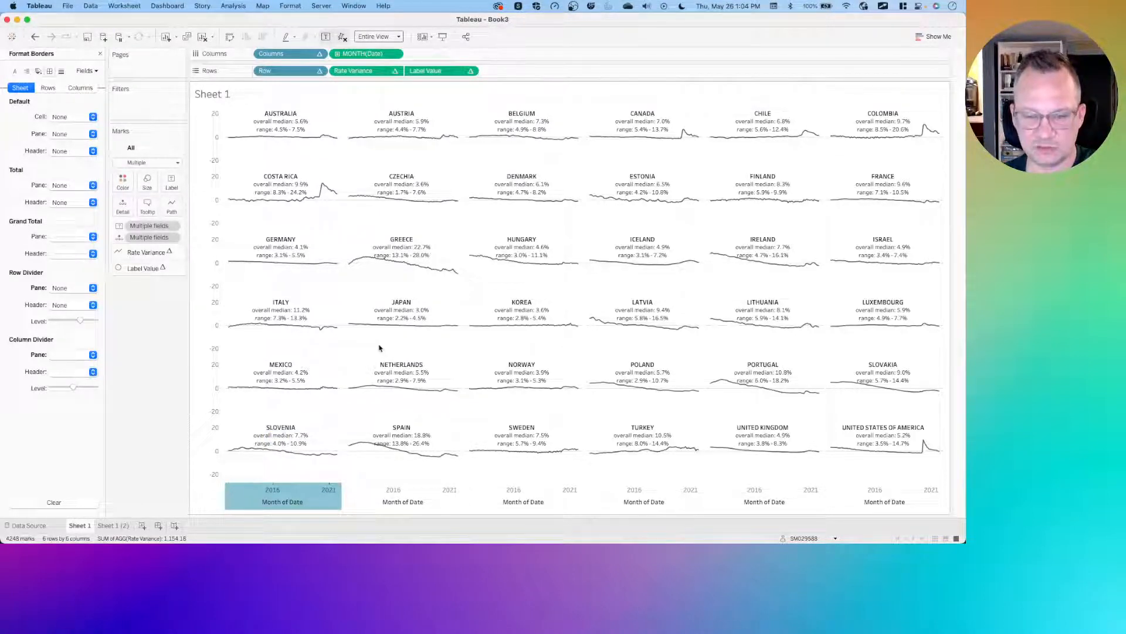
scroll(379, 348, "up", 5)
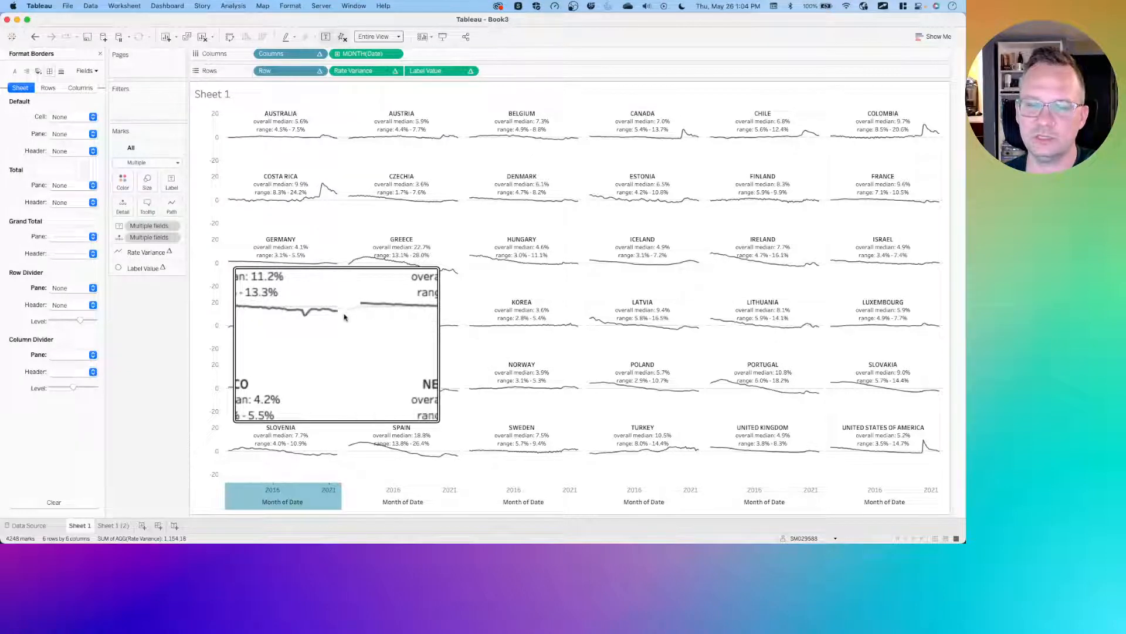
key("alt+super+8")
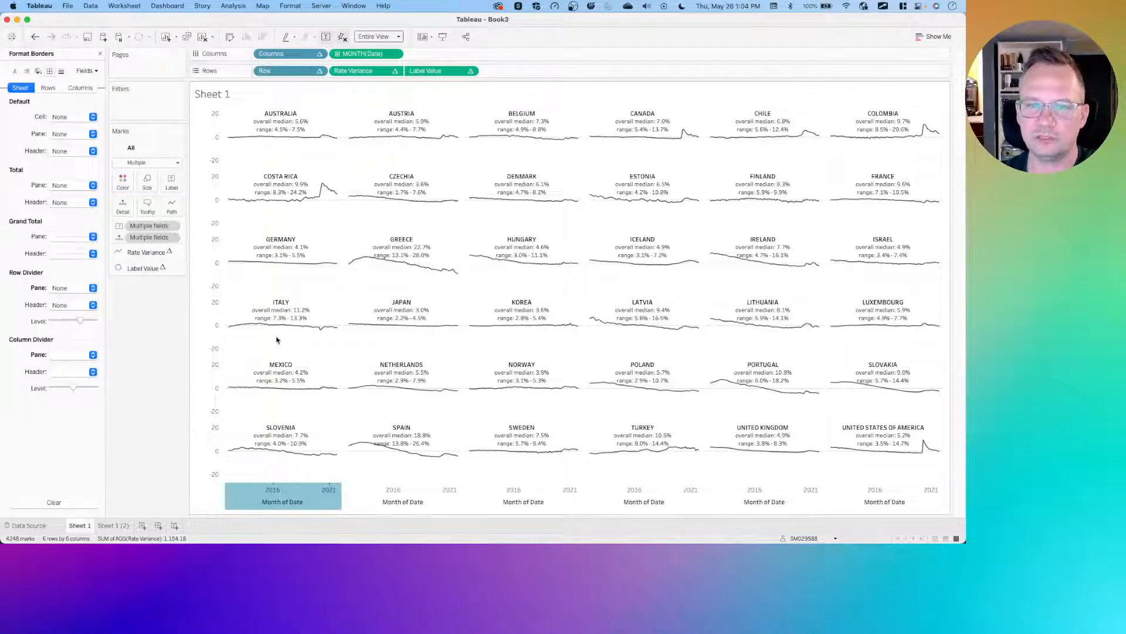
- Add a reference band on the Month of Date axis scoped to the entire table, with its start set to a constant
right_click(296, 493)
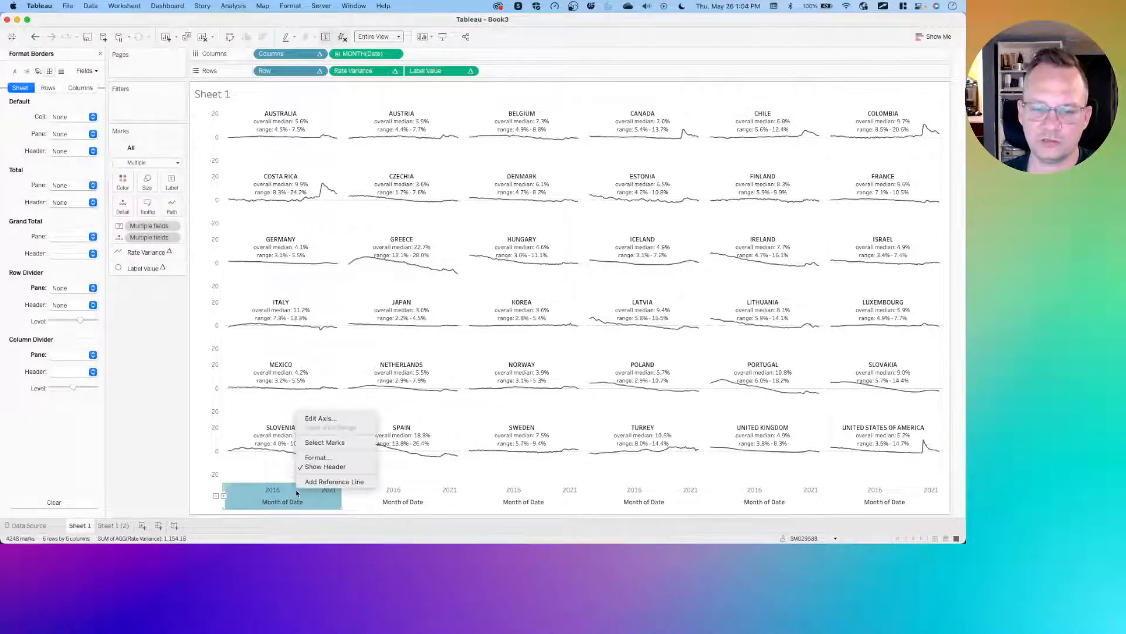
left_click(329, 483)
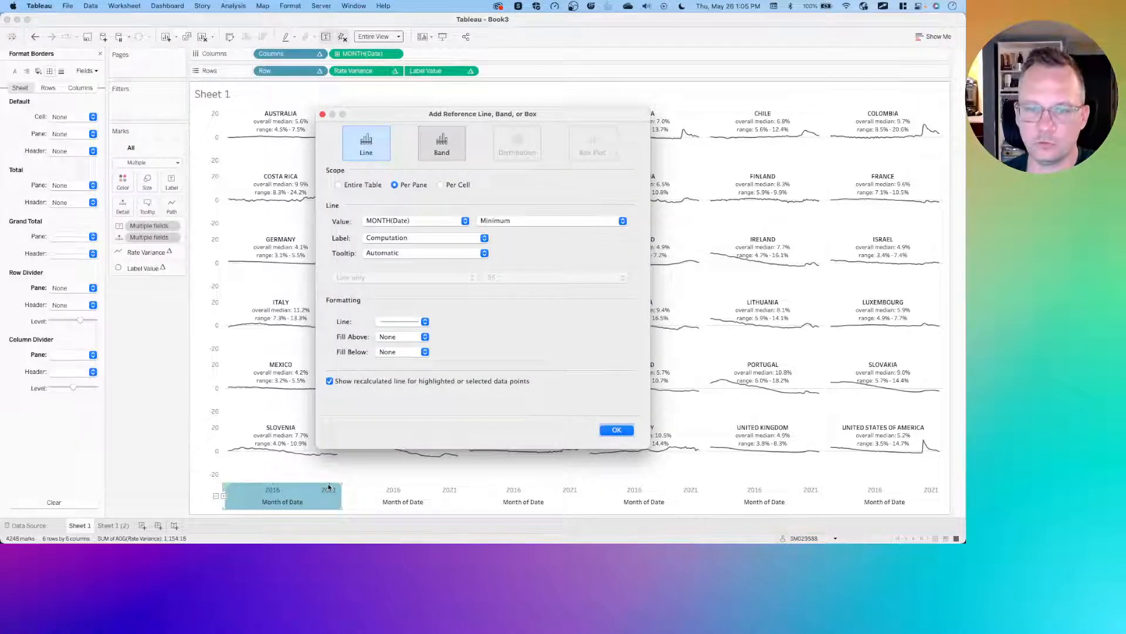
left_click(364, 184)
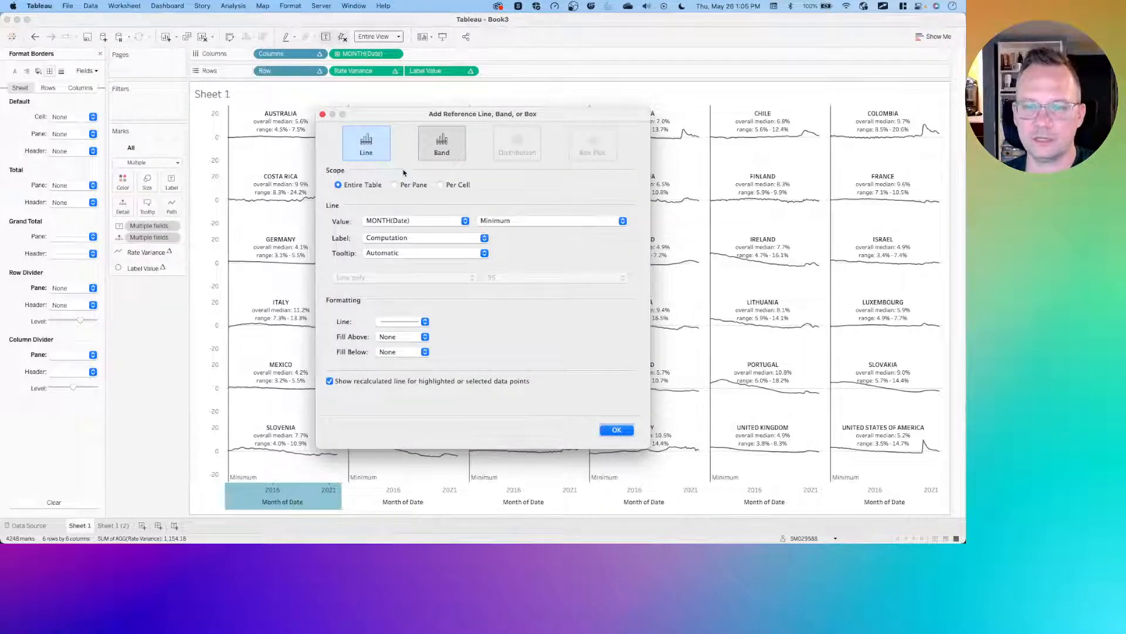
left_click(443, 154)
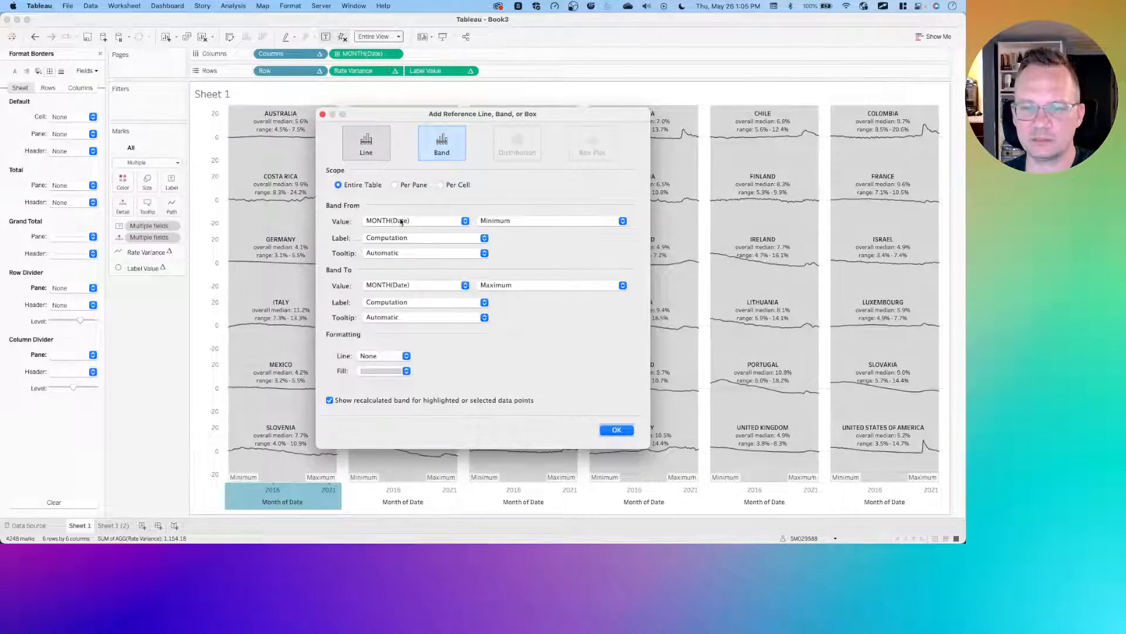
left_click(457, 222)
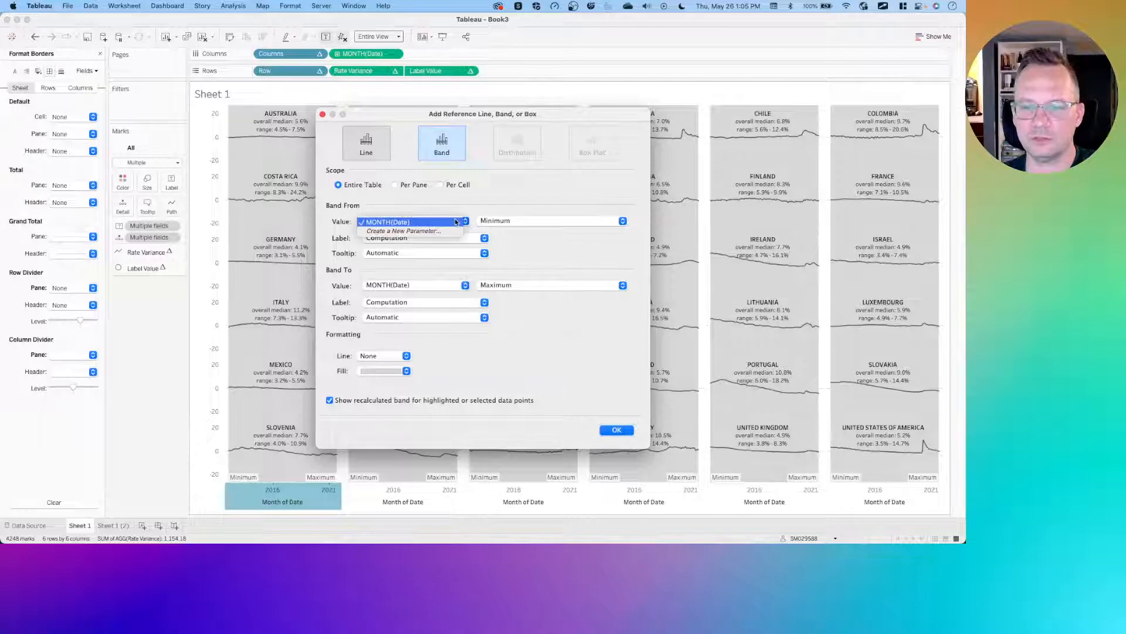
left_click(497, 222)
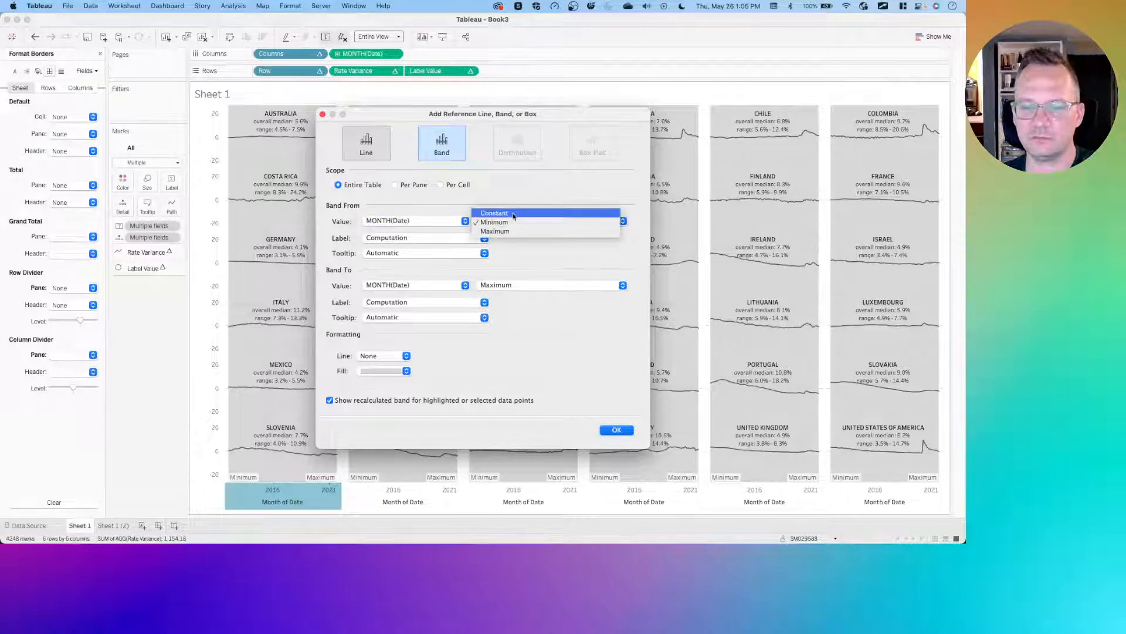
left_click(513, 213)
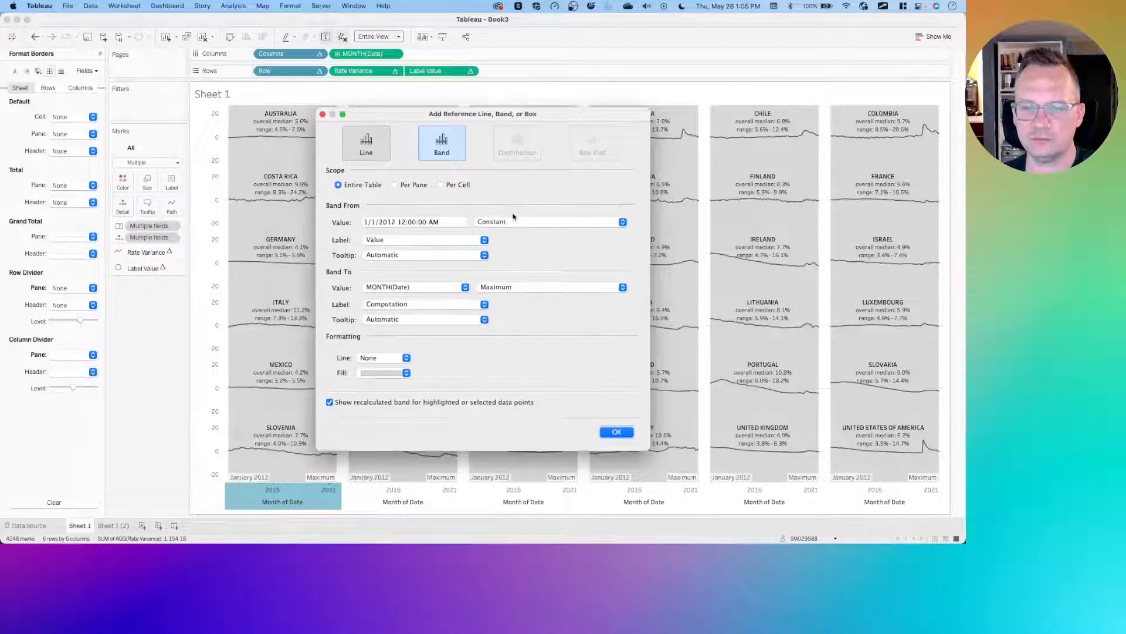
- Set the band's starting value to 1/1/2011 12:00:00 AM
left_click(392, 221)
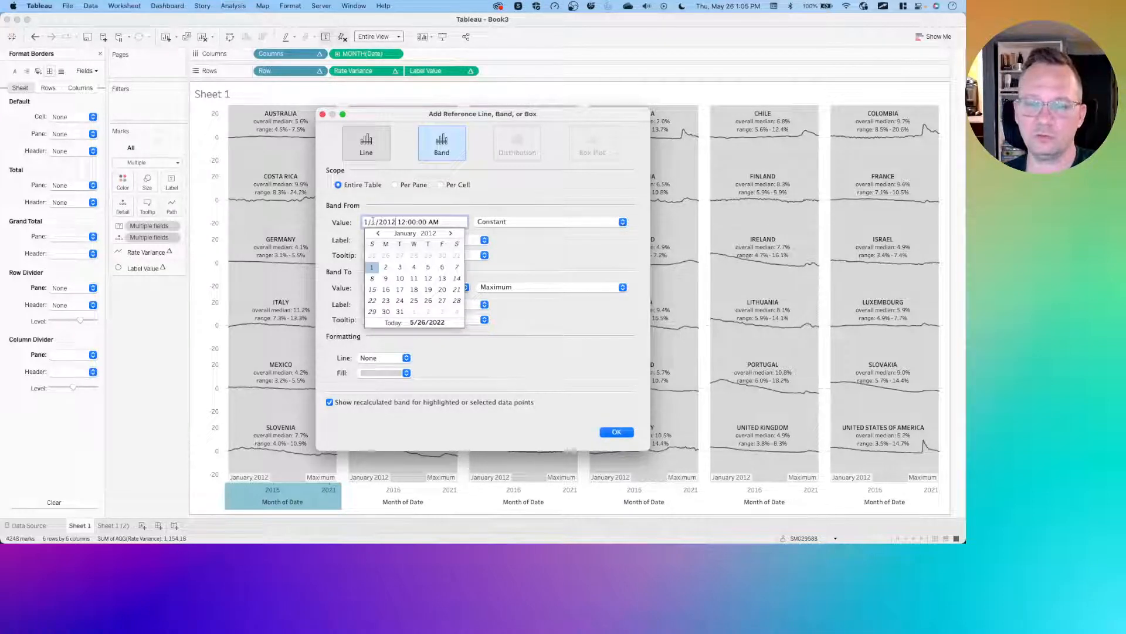
left_click(436, 233)
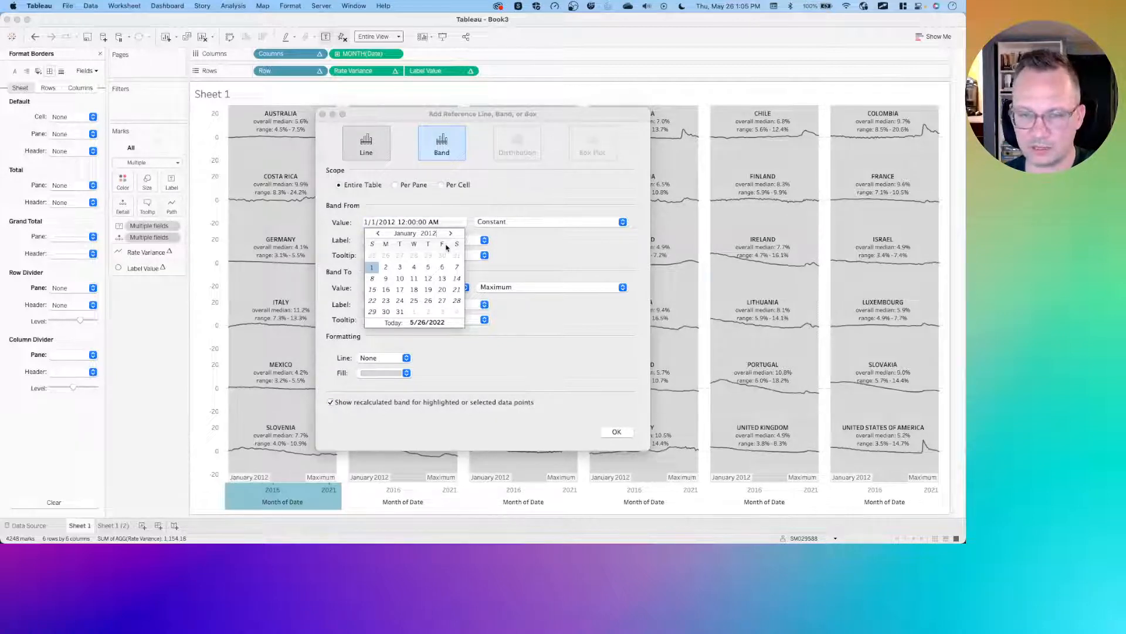
key("BackSpace")
type("1")
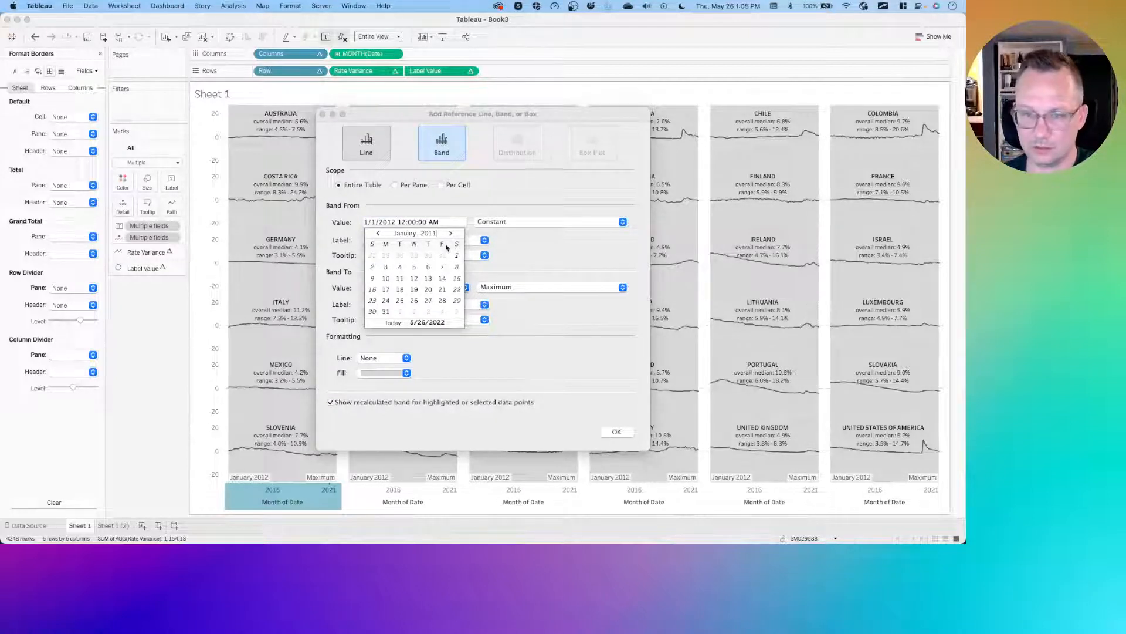
left_click(457, 256)
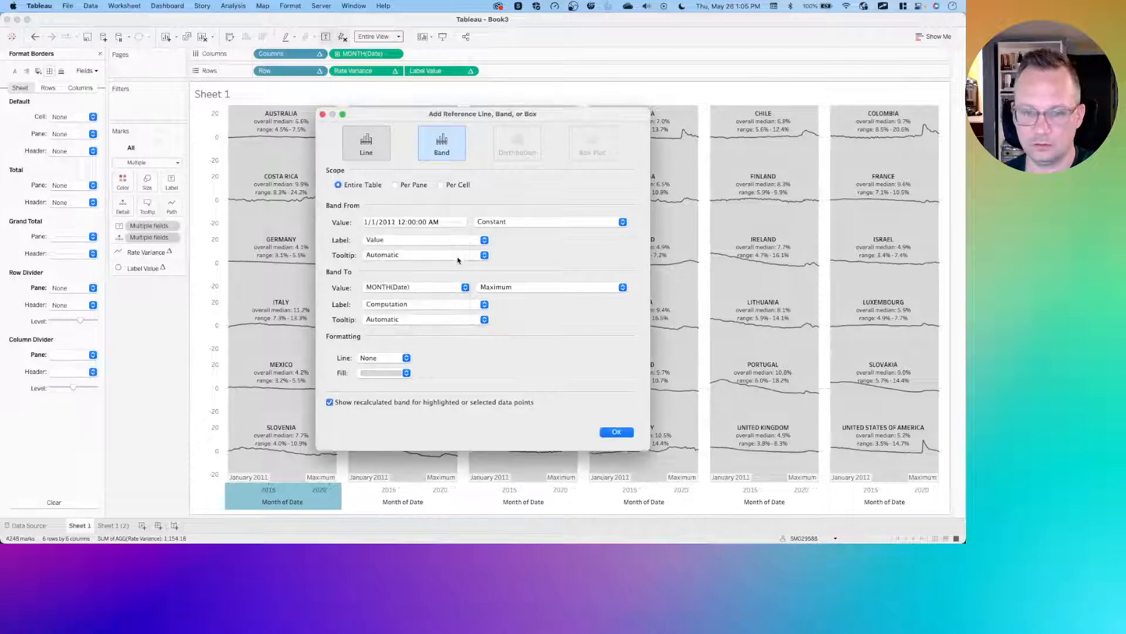
- Set the band's end to a constant of 9/1/2022 12:00:00 AM
left_click(487, 286)
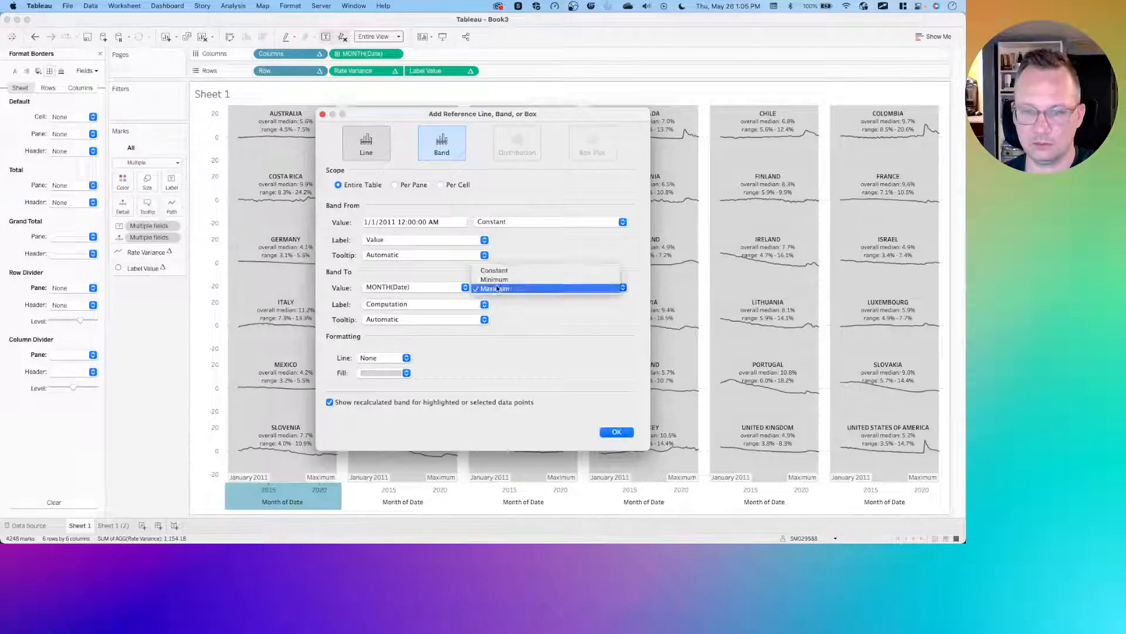
key("Return")
left_click(399, 287)
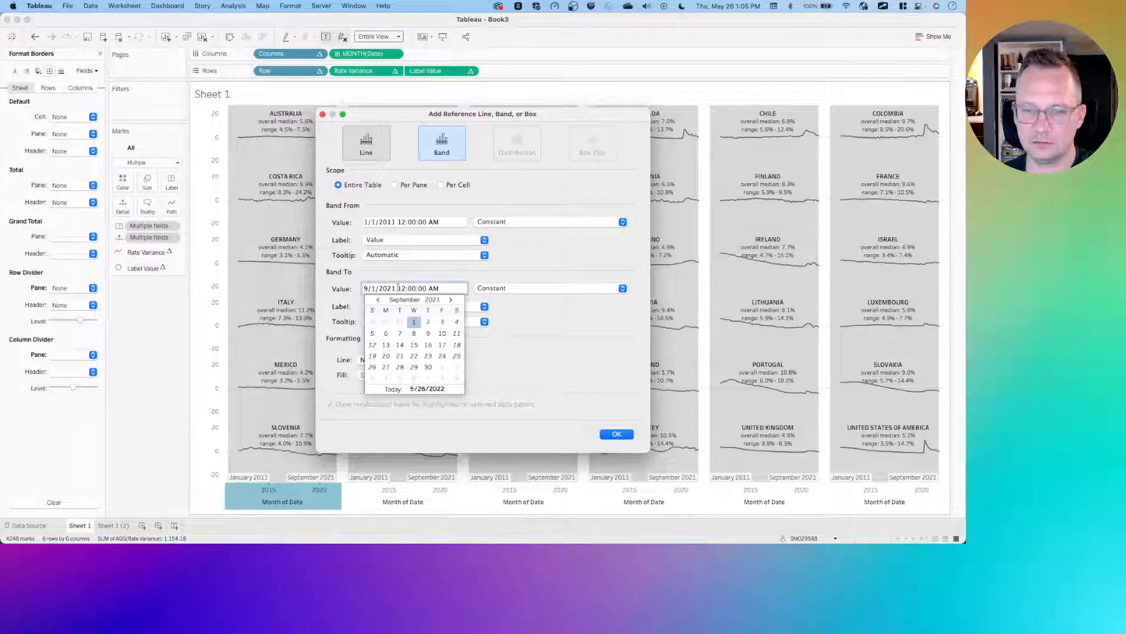
left_click(397, 288)
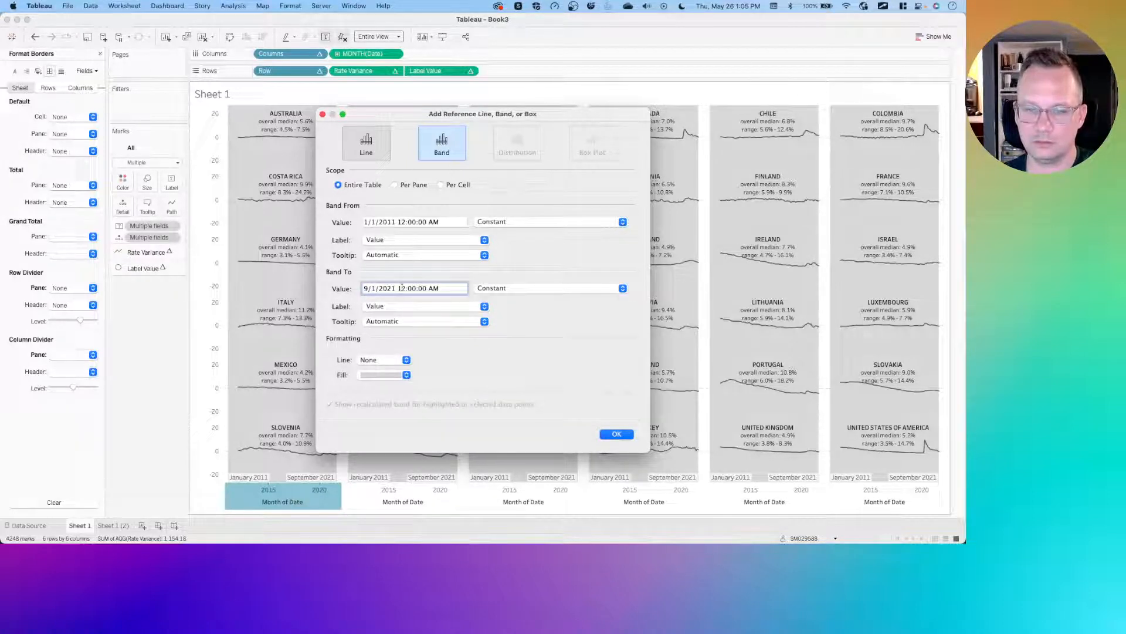
key("BackSpace")
type("2")
key("Tab")
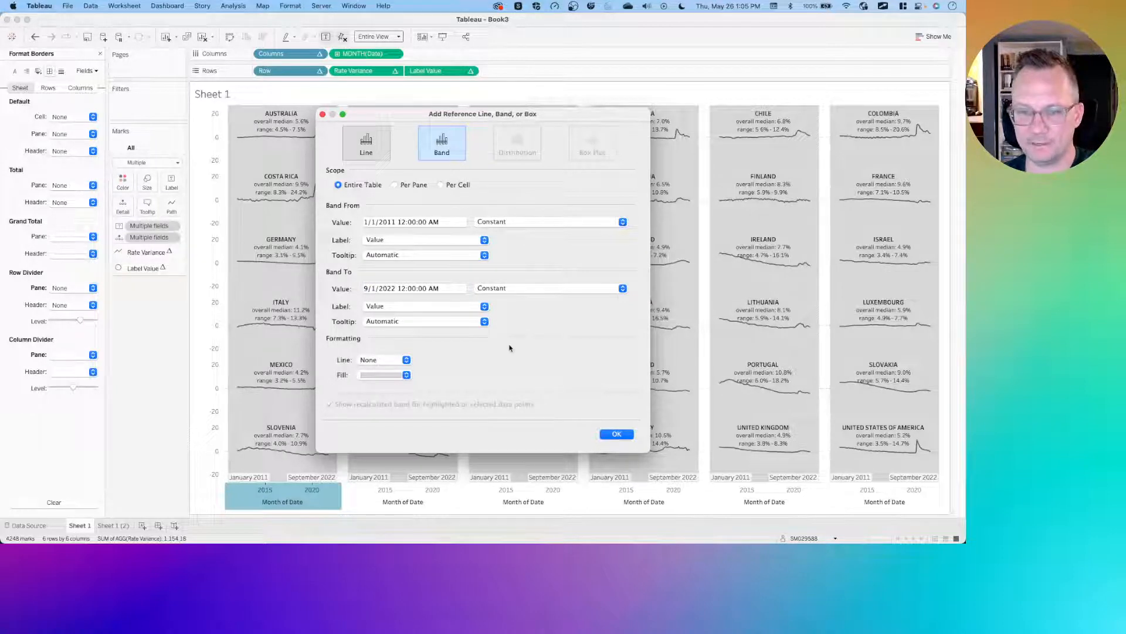
- Set the band's fill, both labels and both tooltips to None, then apply the band
left_click(406, 375)
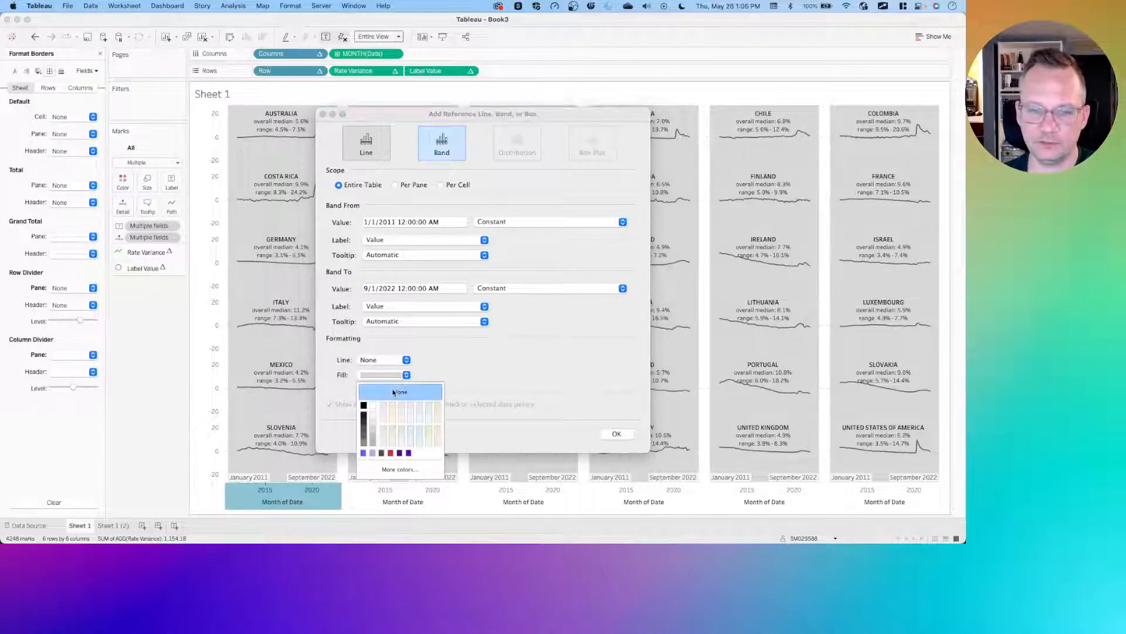
left_click(393, 392)
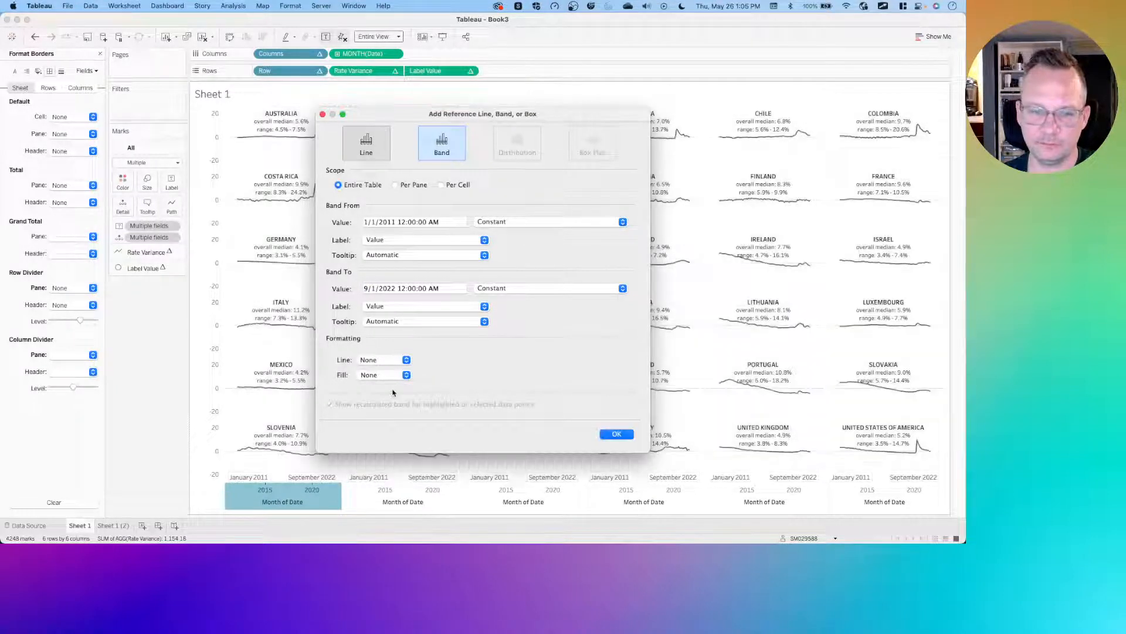
left_click(405, 240)
left_click(401, 232)
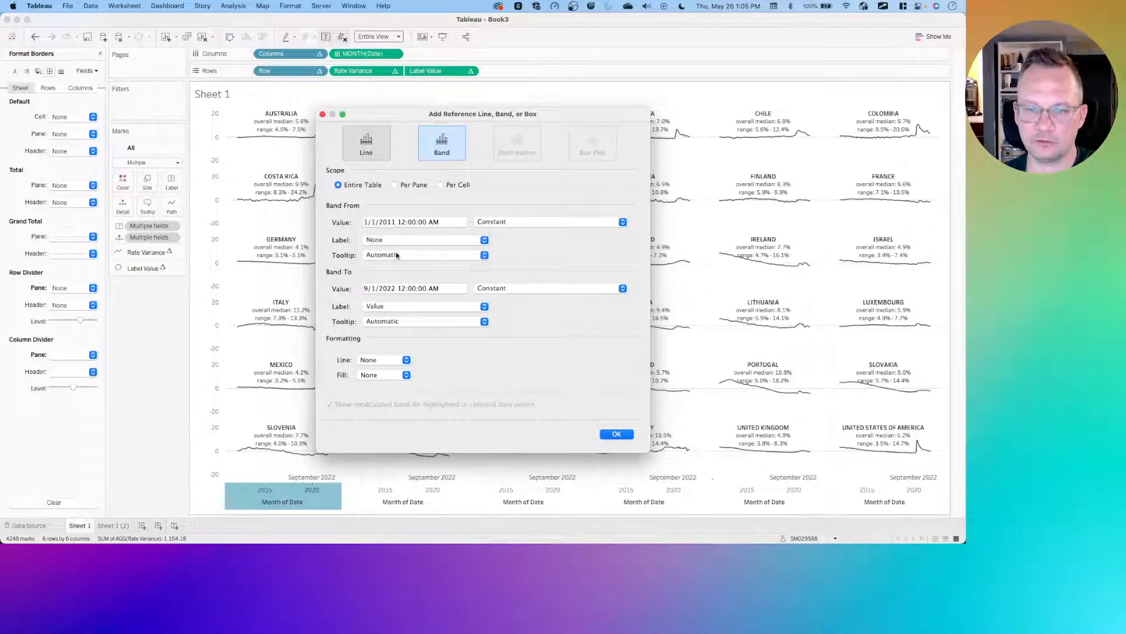
left_click(398, 255)
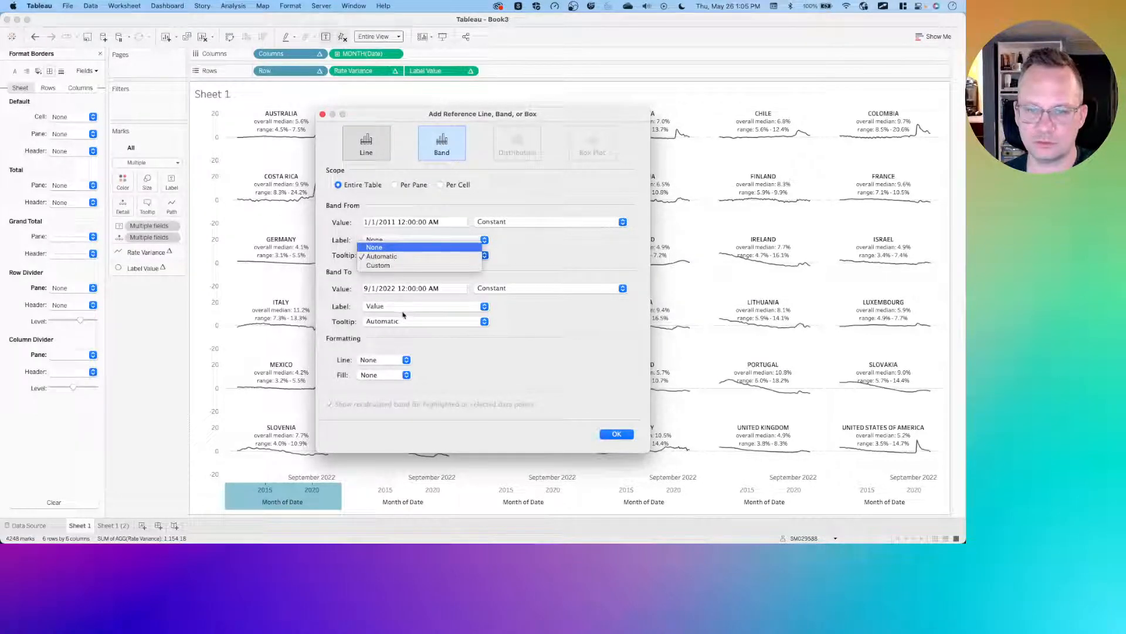
left_click(397, 247)
left_click(403, 307)
left_click(392, 301)
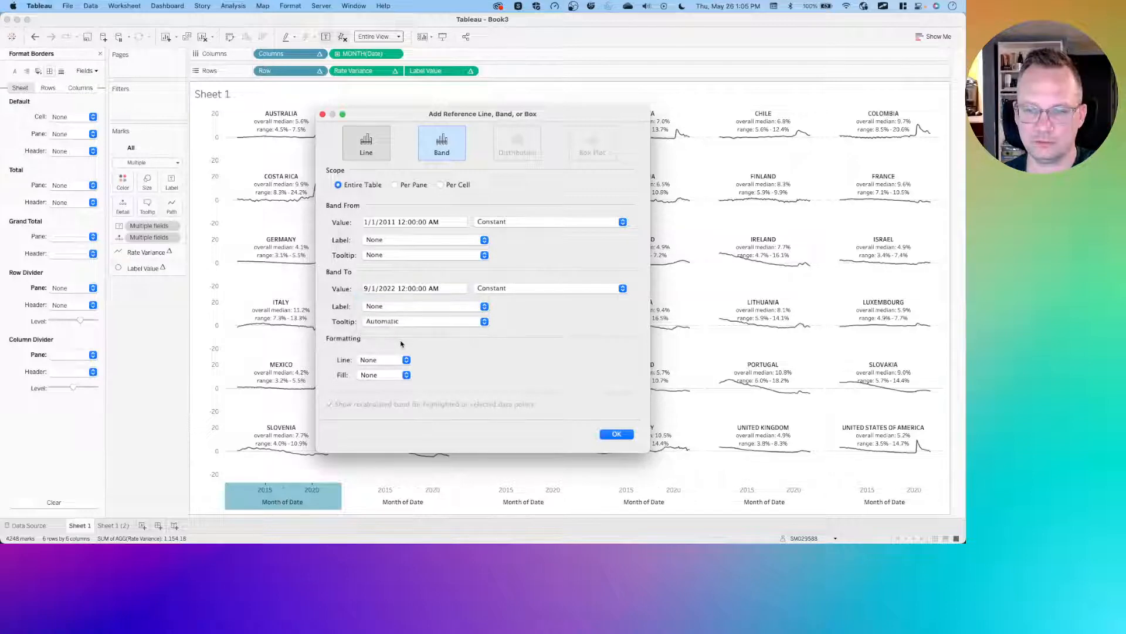
left_click(403, 322)
left_click(398, 315)
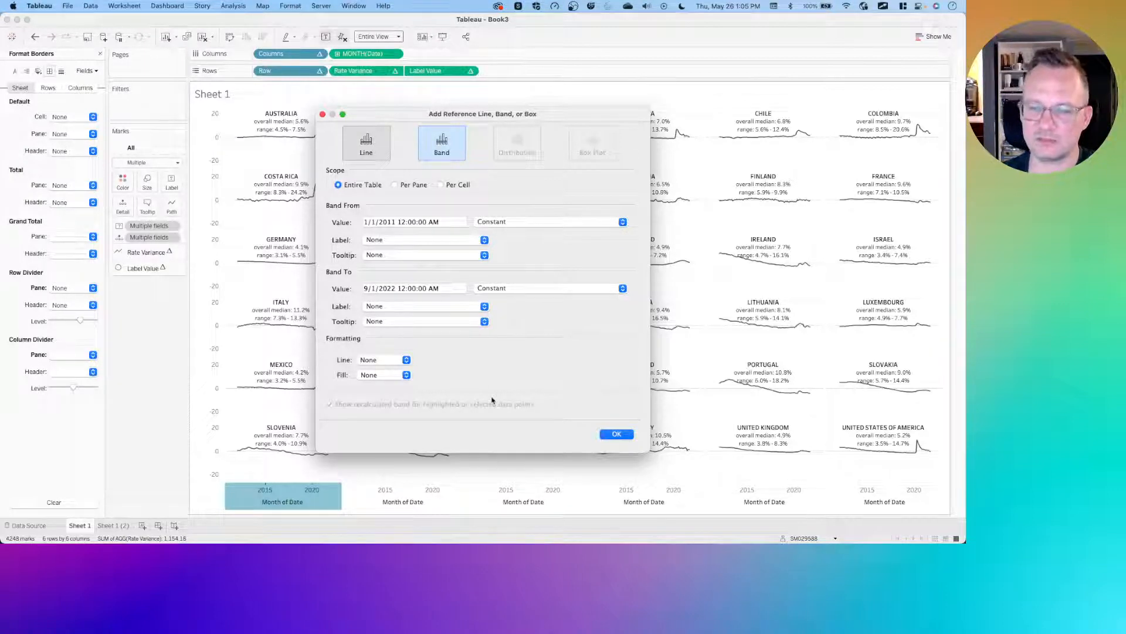
left_click(616, 433)
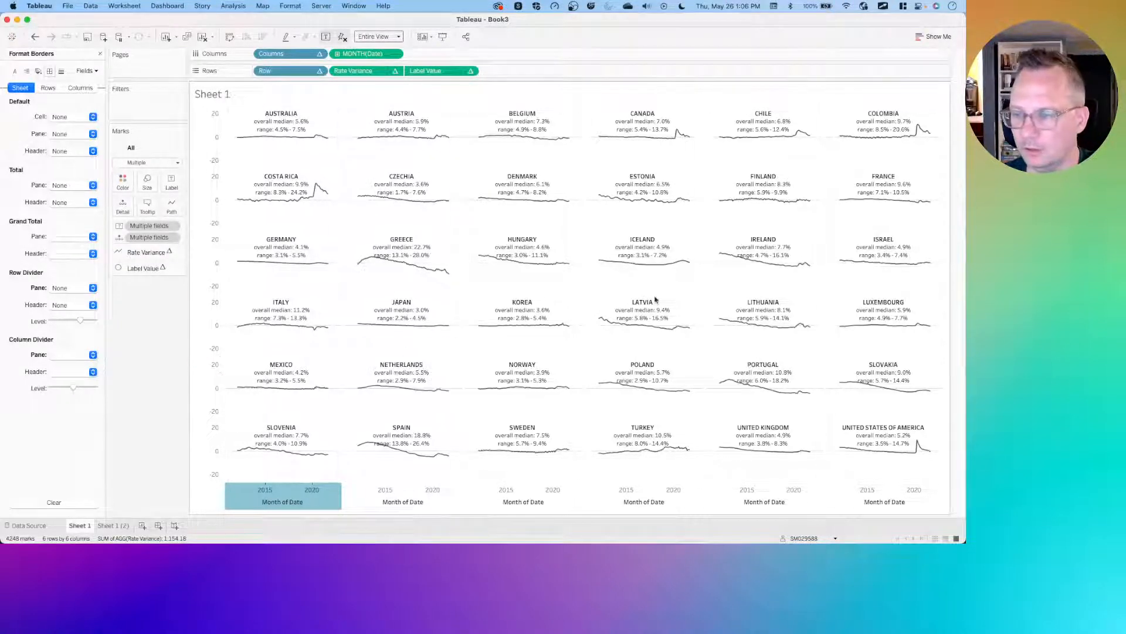
- Edit the Month of Date axis and clear its title
right_click(271, 503)
left_click(296, 419)
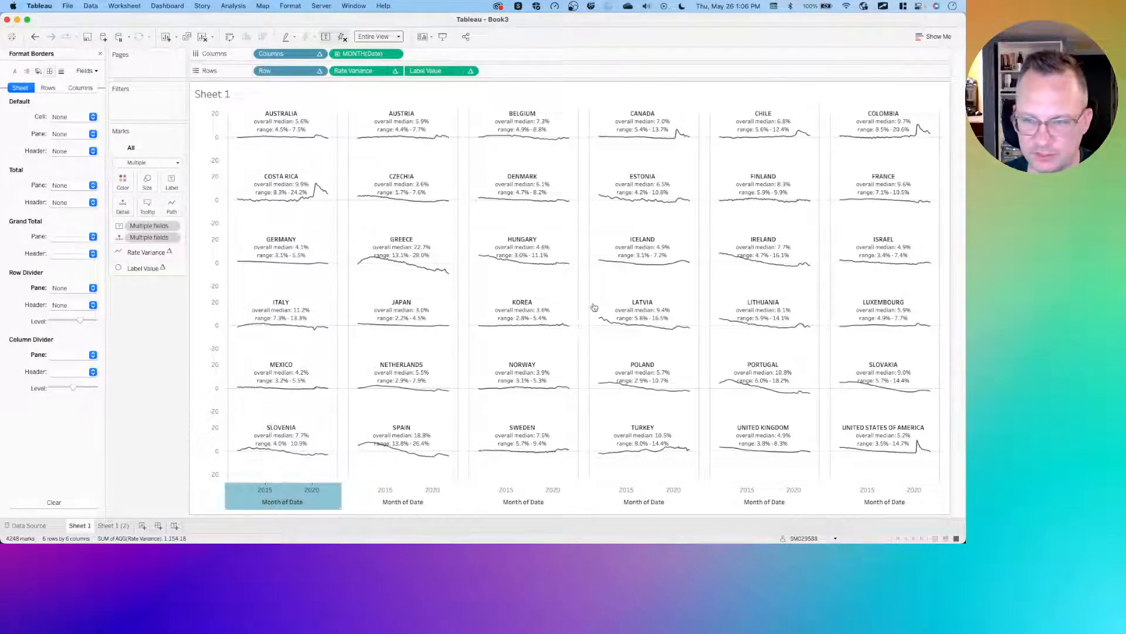
triple_click(424, 373)
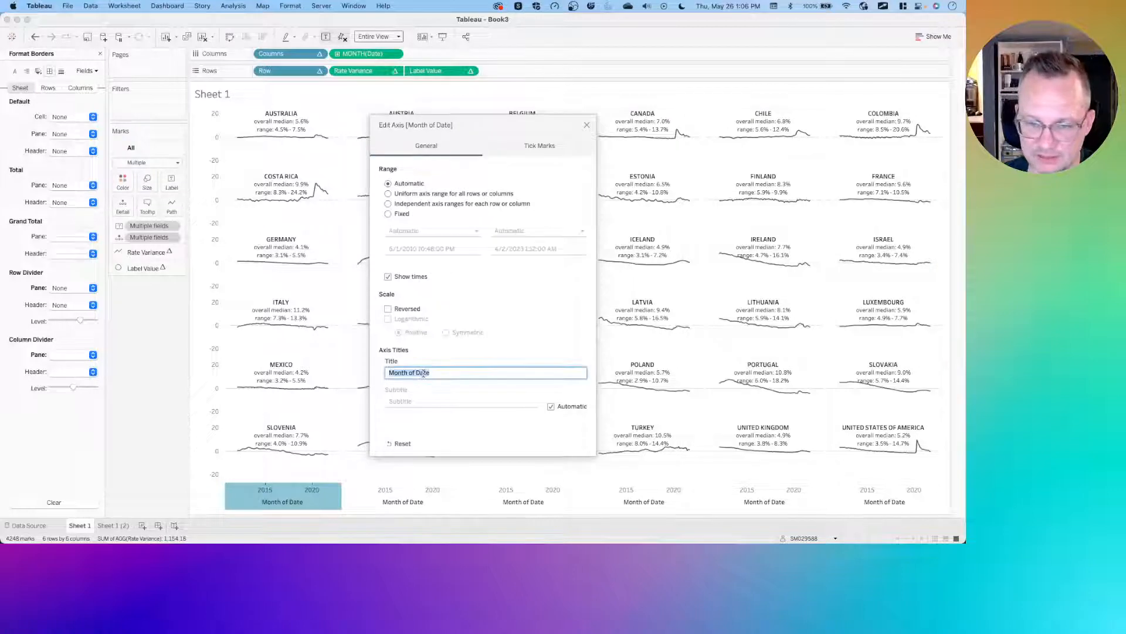
key("BackSpace")
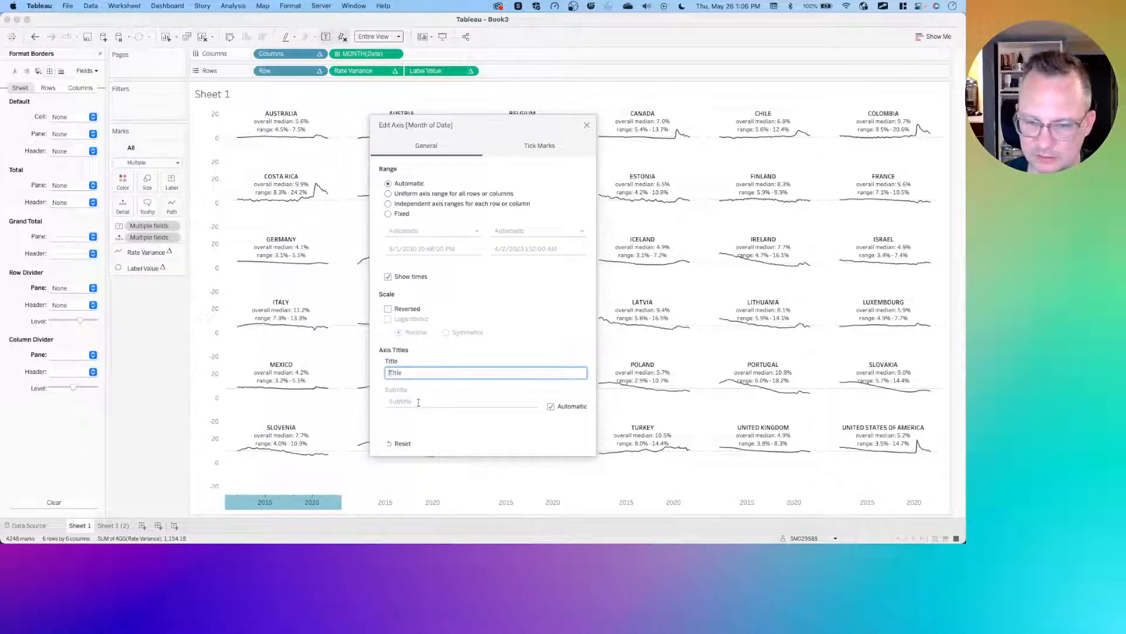
left_click(587, 127)
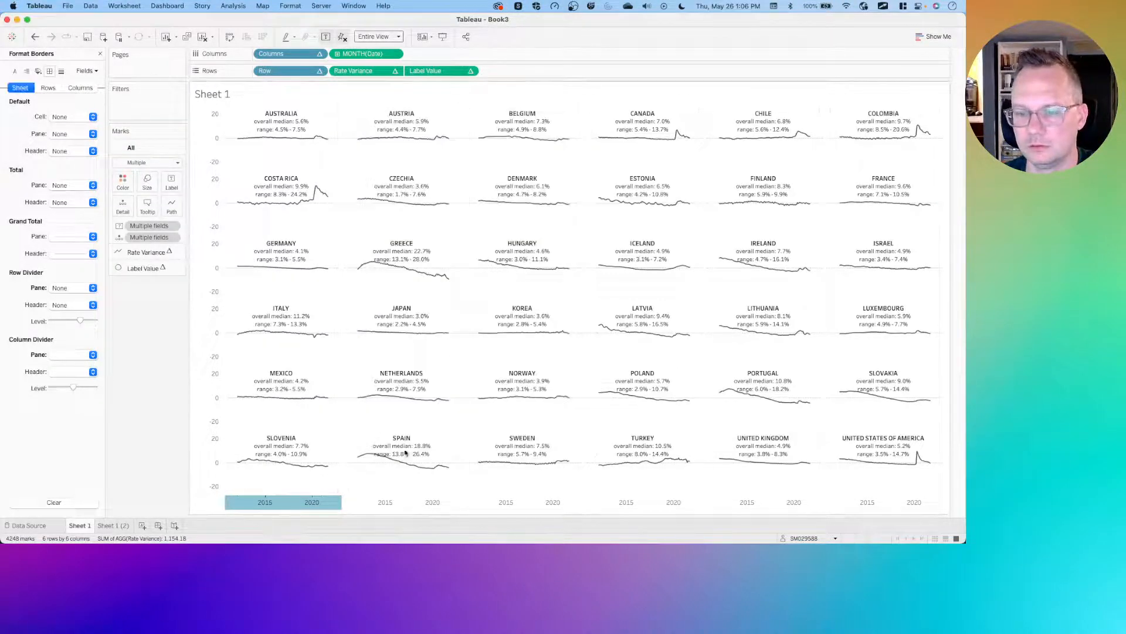
- Create a new dashboard and open its size settings
left_click(158, 526)
left_click(62, 131)
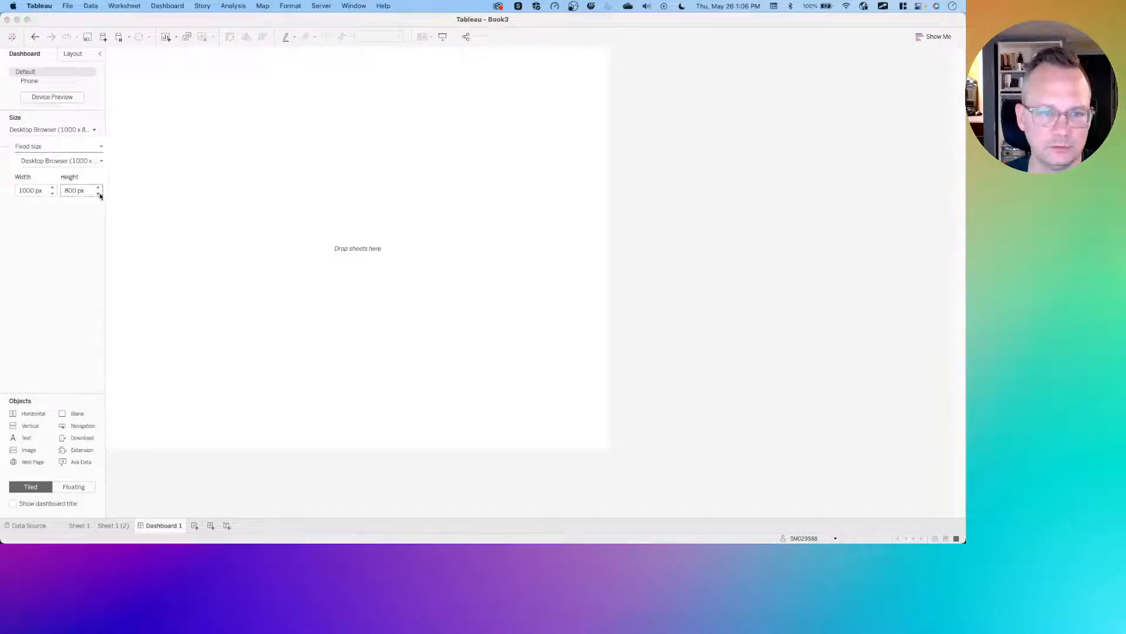
- Switch to the browser and review the challenge's dashboard size requirement
key("ctrl+Left")
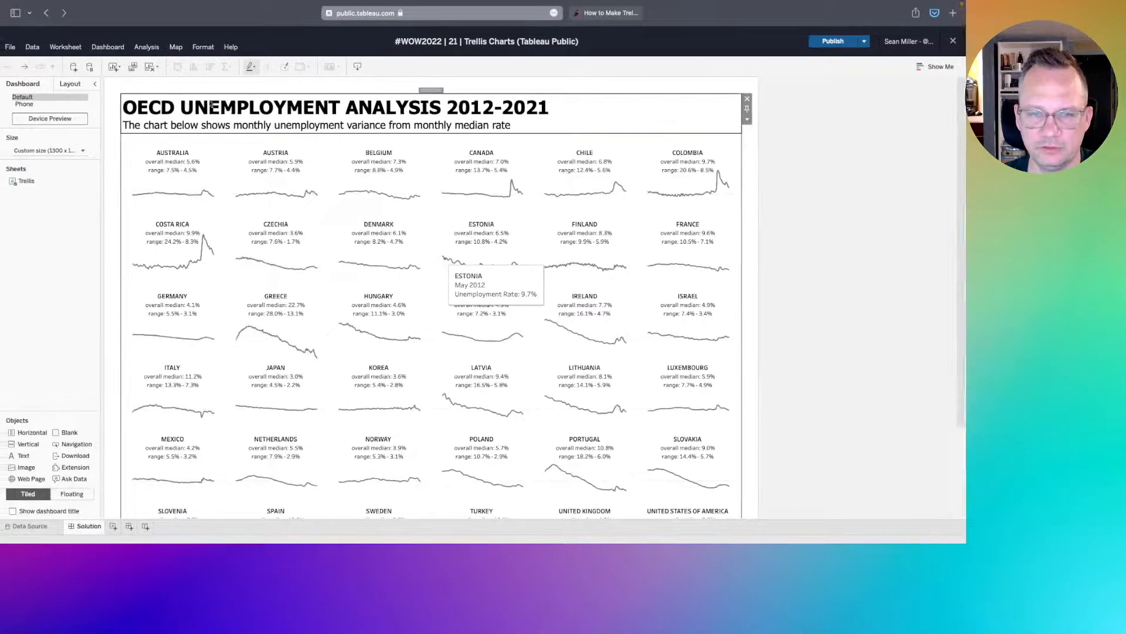
right_click(47, 12)
left_click(94, 64)
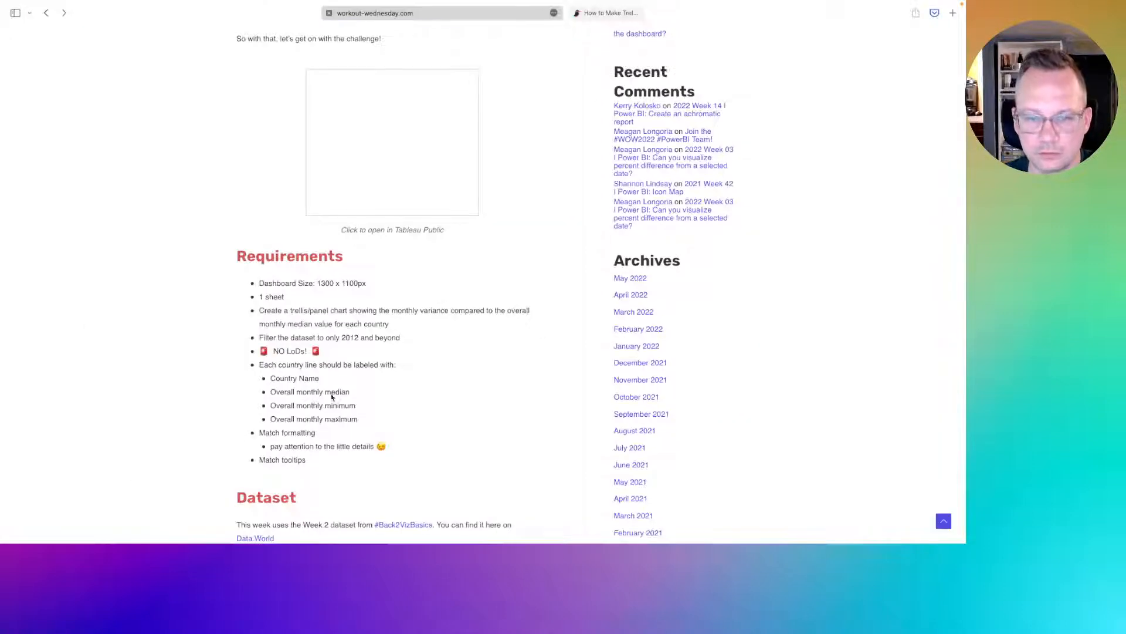
key("ctrl+Right")
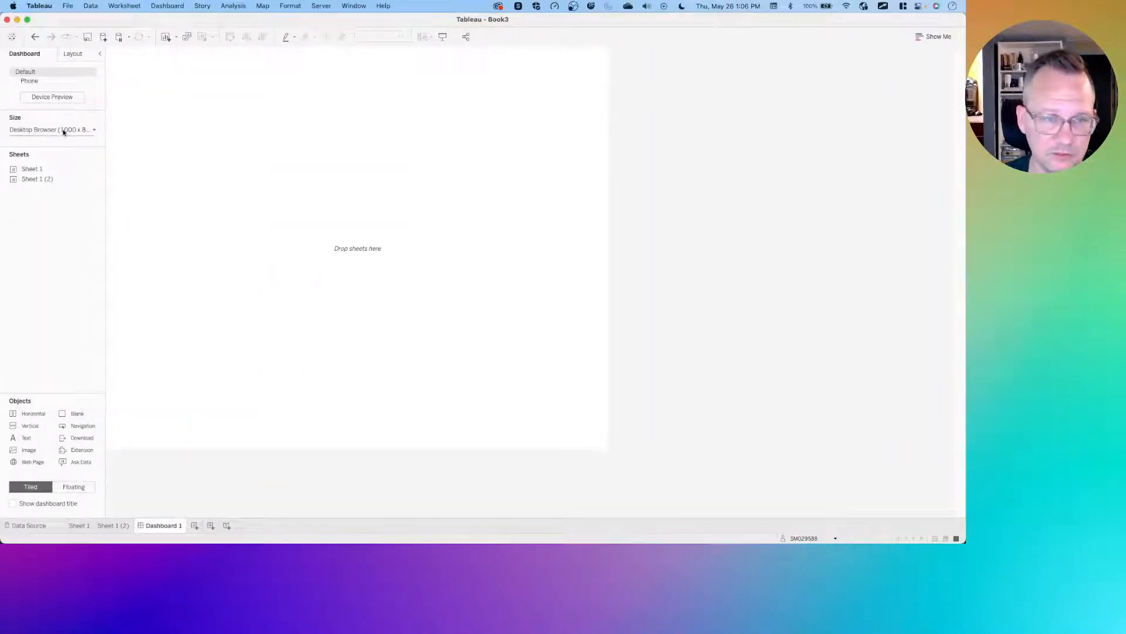
- Set the dashboard to a fixed custom size of 1300 x 1100 px
left_click(63, 129)
triple_click(32, 190)
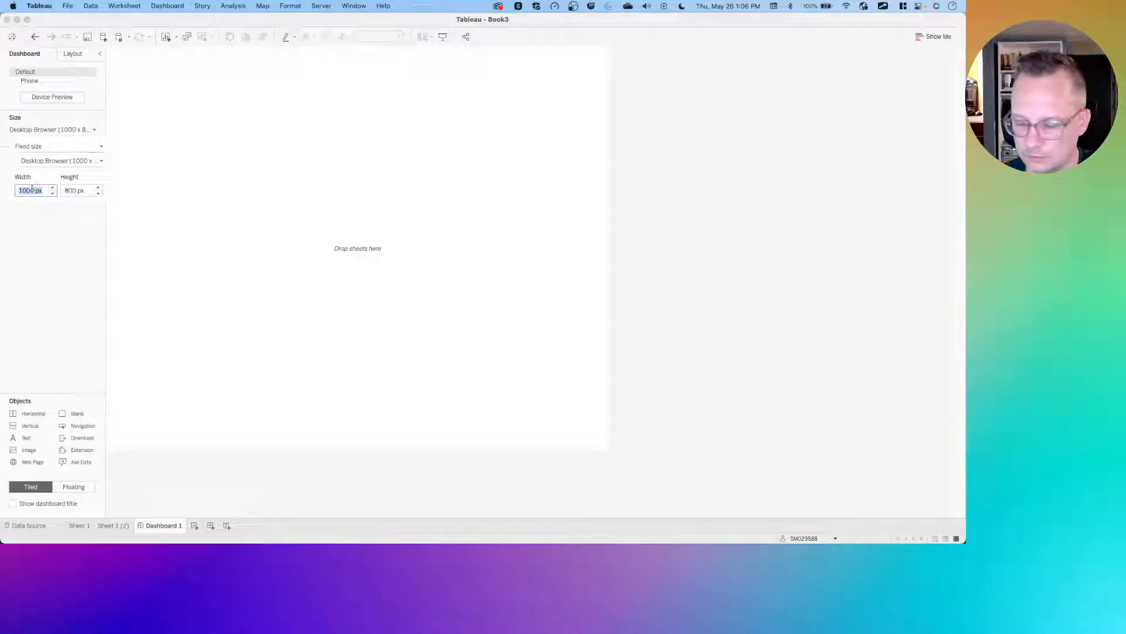
type("1300")
key("Tab")
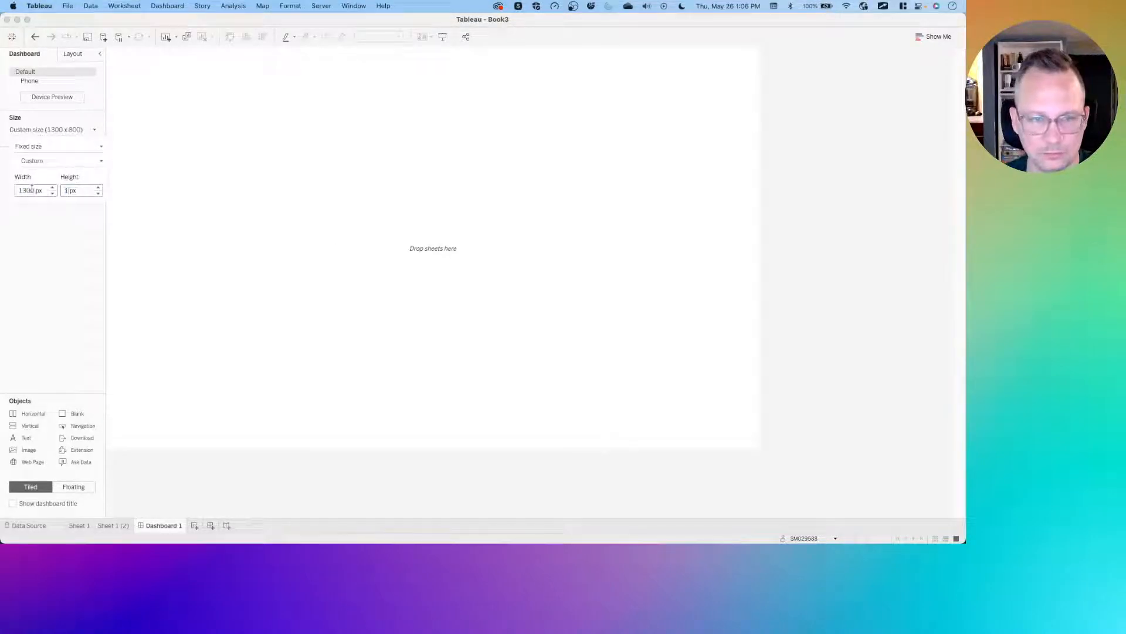
type("1100")
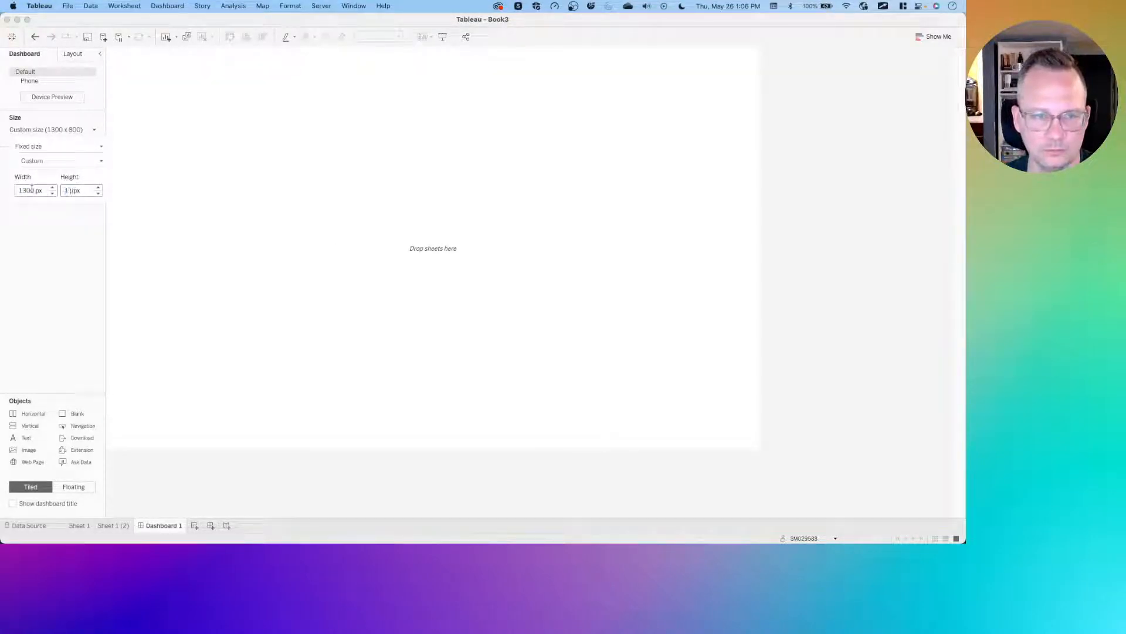
key("Return")
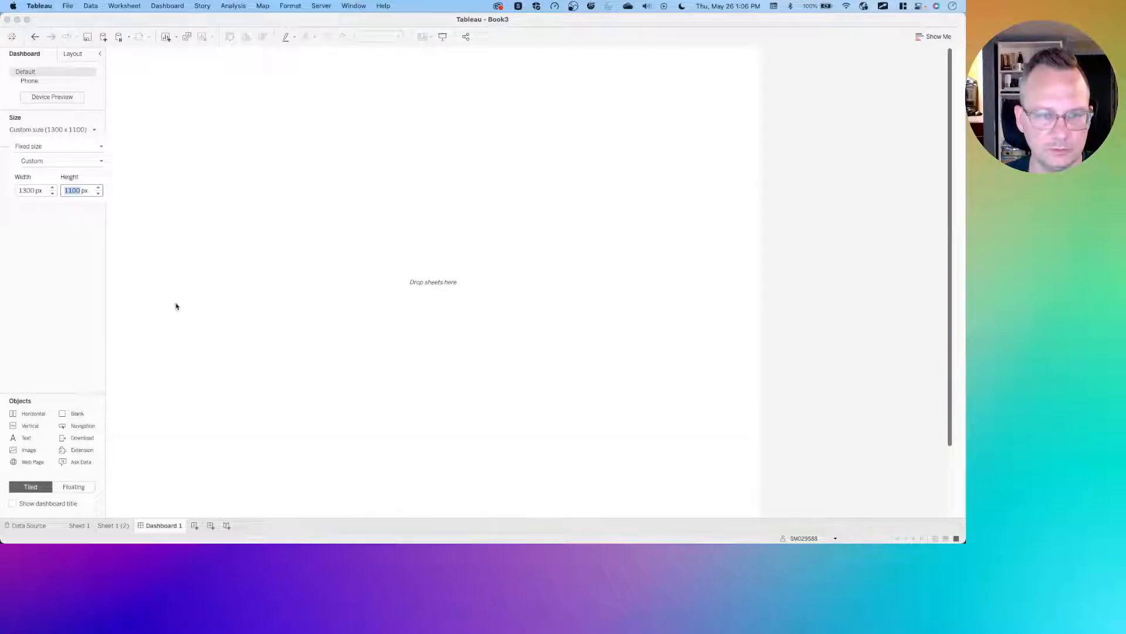
left_click(51, 296)
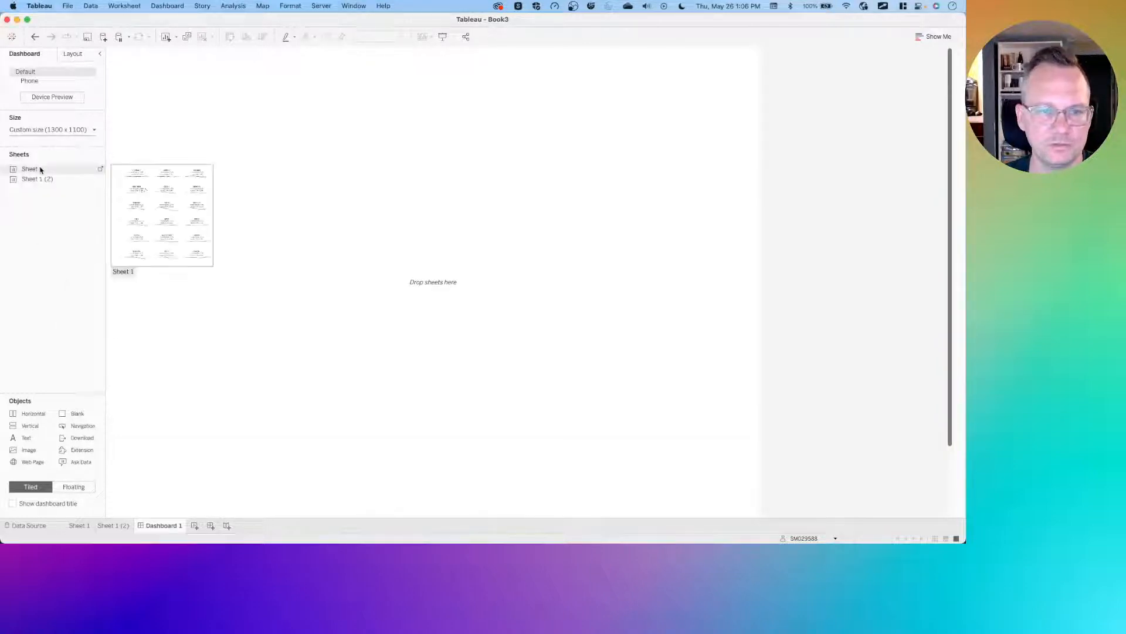
- Place Sheet 1 on the dashboard and hide its sheet title
left_click_drag(41, 169, 346, 180)
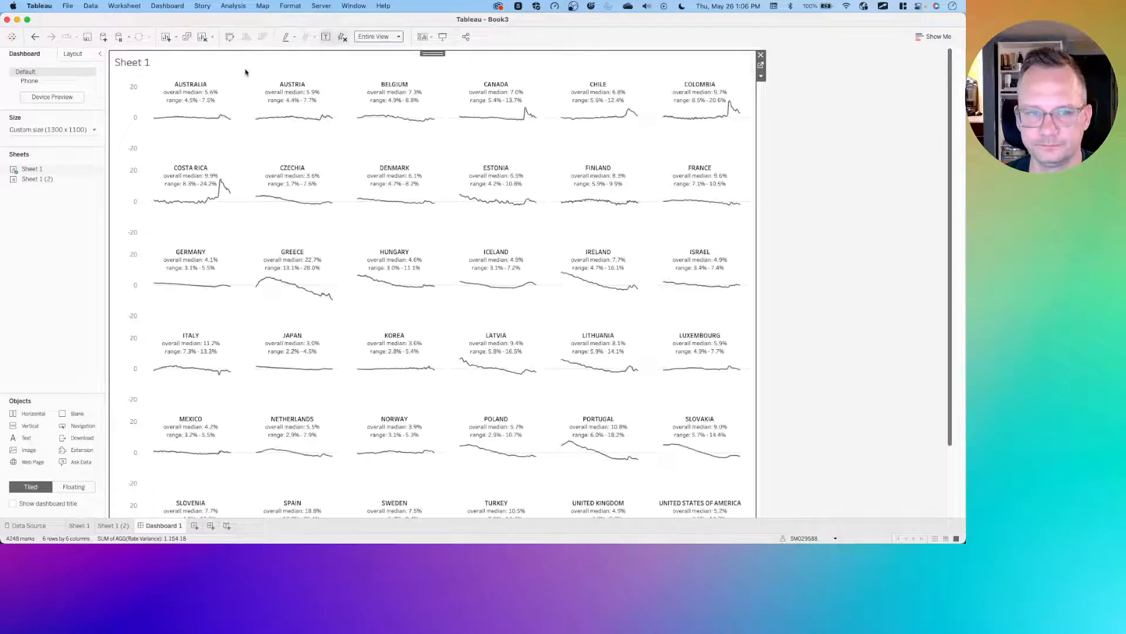
right_click(181, 63)
left_click(202, 87)
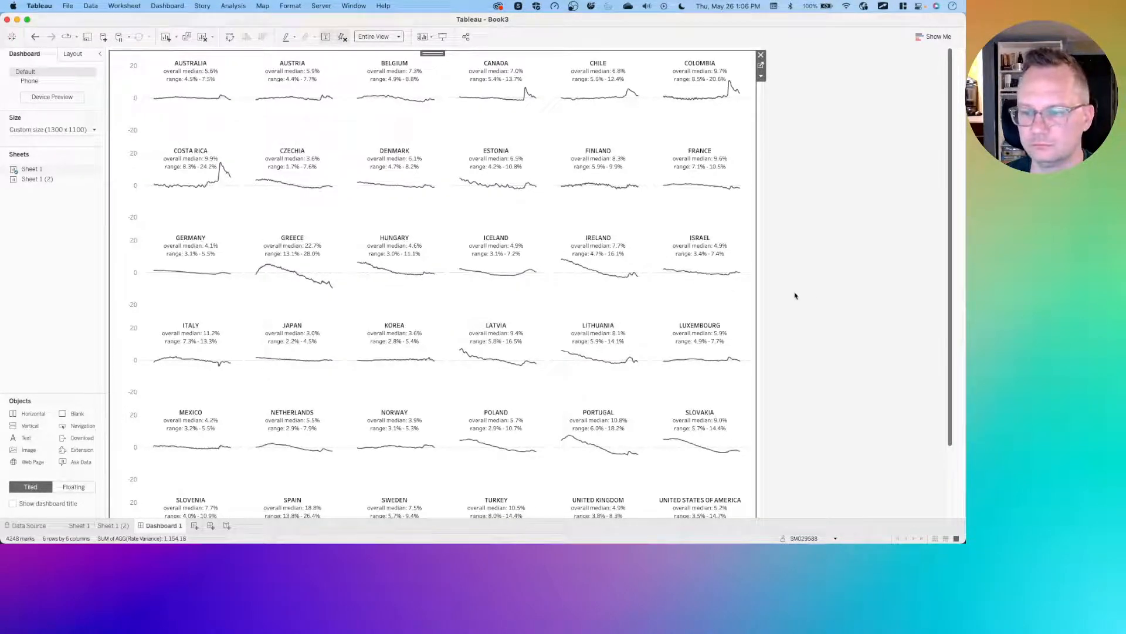
scroll(812, 294, "down", 5)
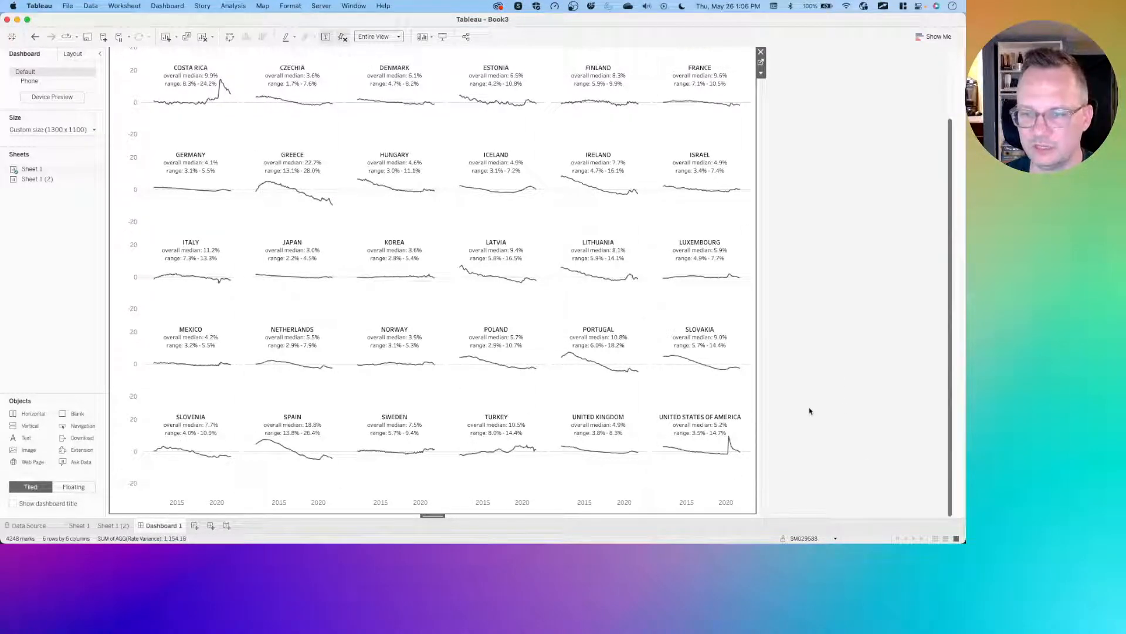
scroll(798, 366, "up", 5)
scroll(810, 300, "down", 5)
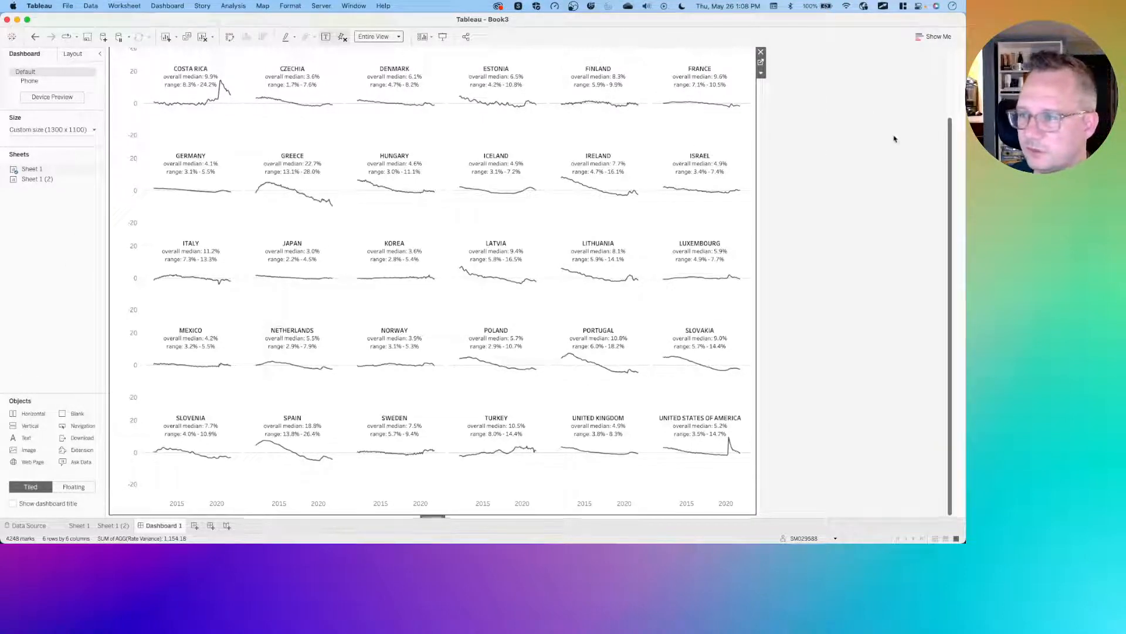
scroll(894, 138, "up", 3)
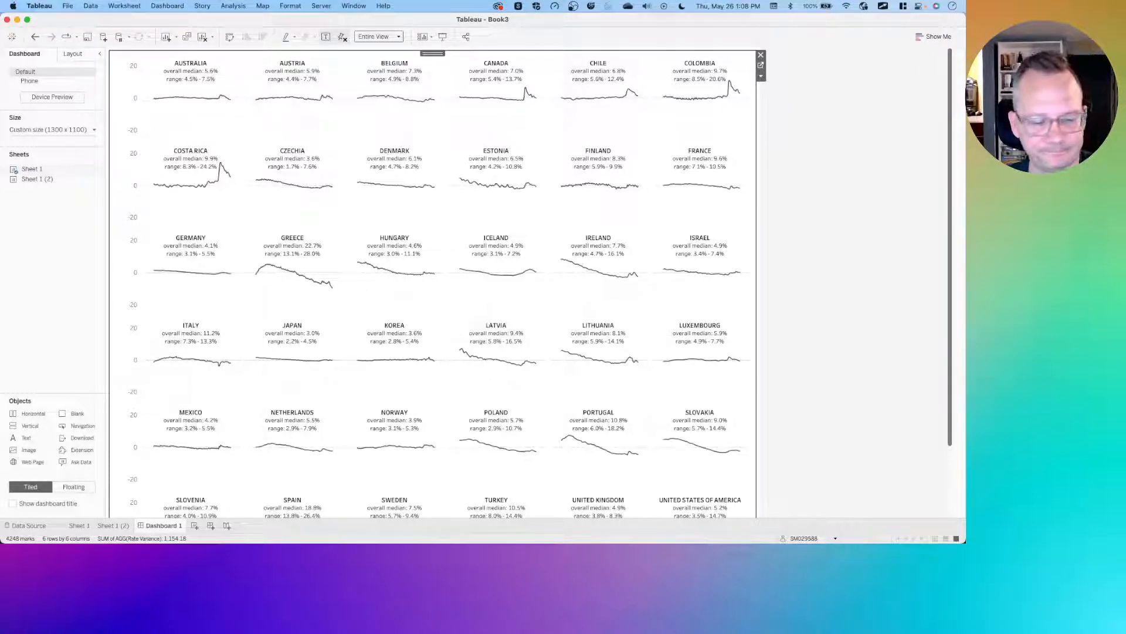
- Switch to another open application
key("super+Tab")
key("super+Tab")
key("super+Tab")
key("super+Tab")
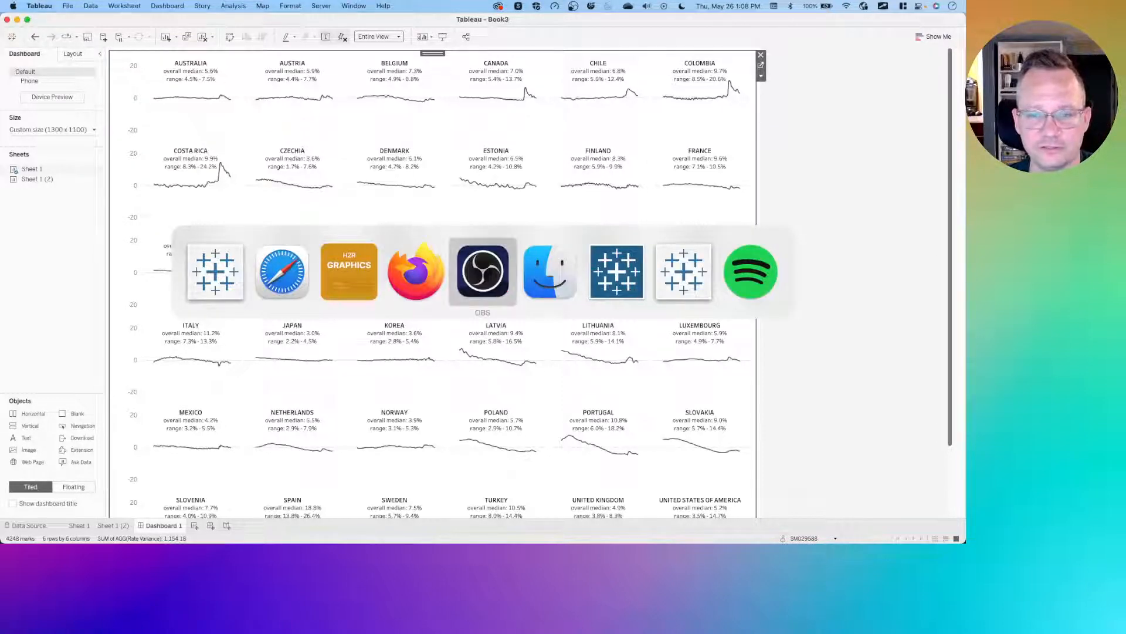